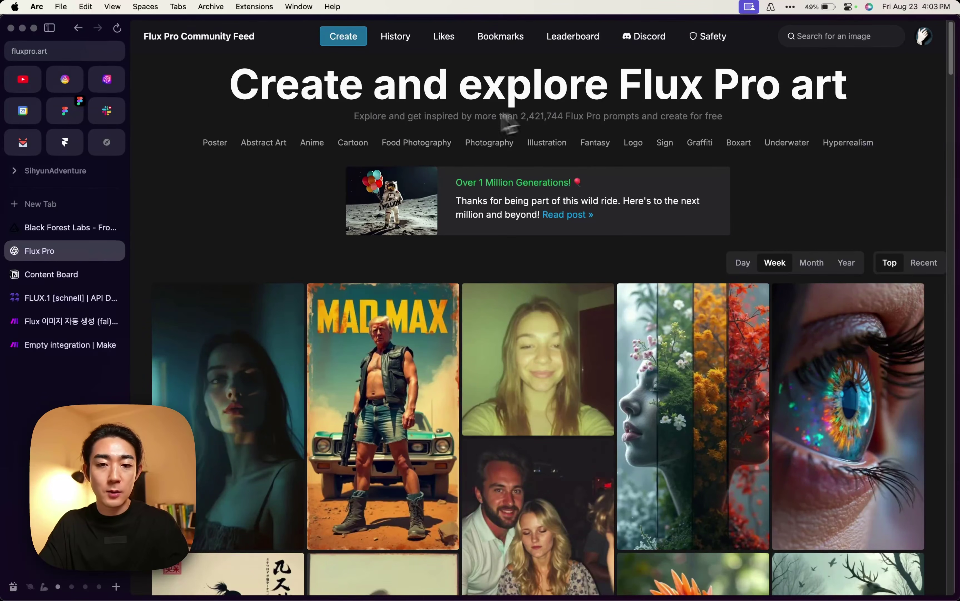
Scroll down the Flux Pro community image feed, then move on to the Black Forest Labs tab.
{"action": "scroll", "coordinate": [401, 275], "scroll_direction": "down", "scroll_amount": 5}
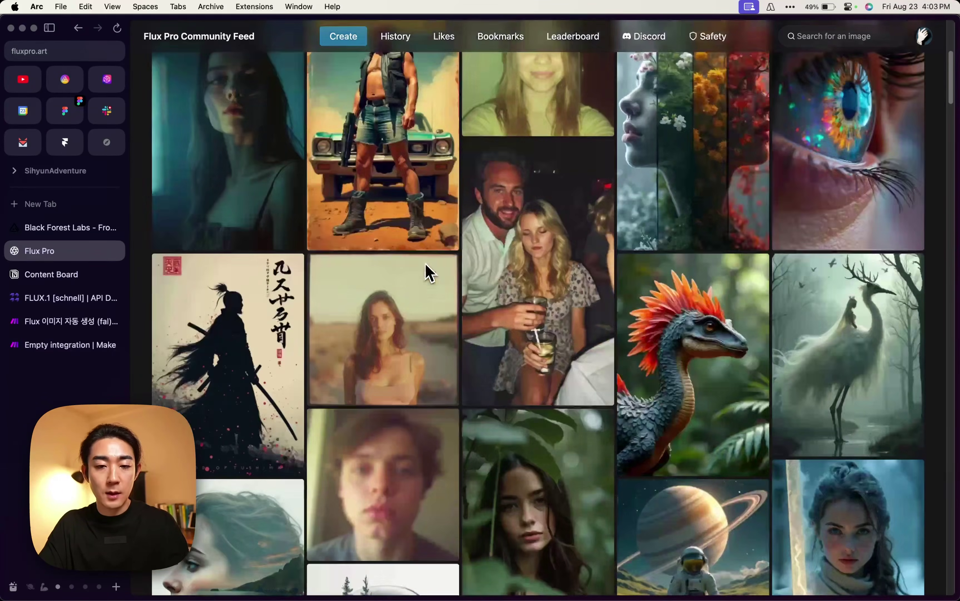
{"action": "scroll", "coordinate": [509, 294], "scroll_direction": "down", "scroll_amount": 3}
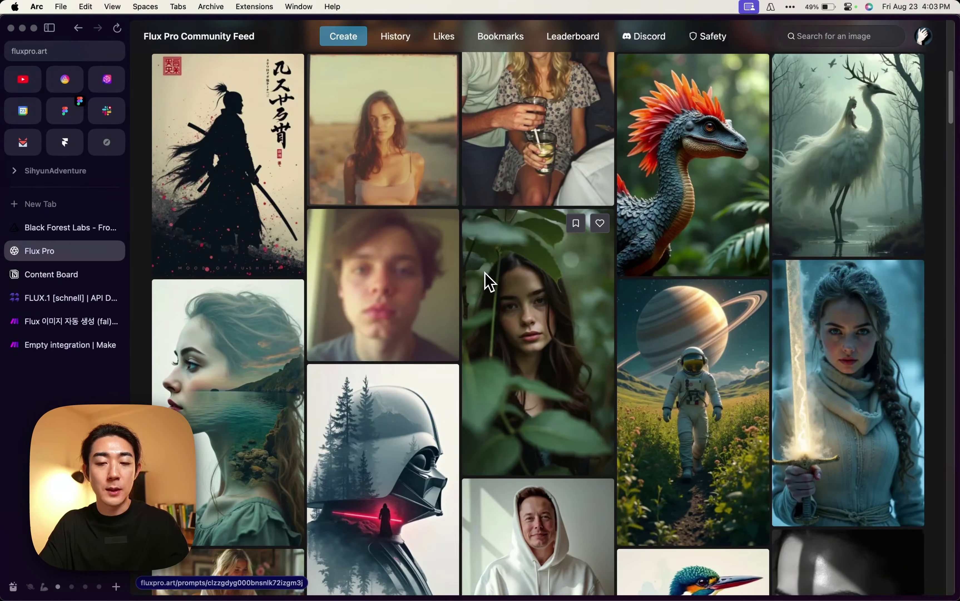
{"action": "scroll", "coordinate": [489, 282], "scroll_direction": "down", "scroll_amount": 6}
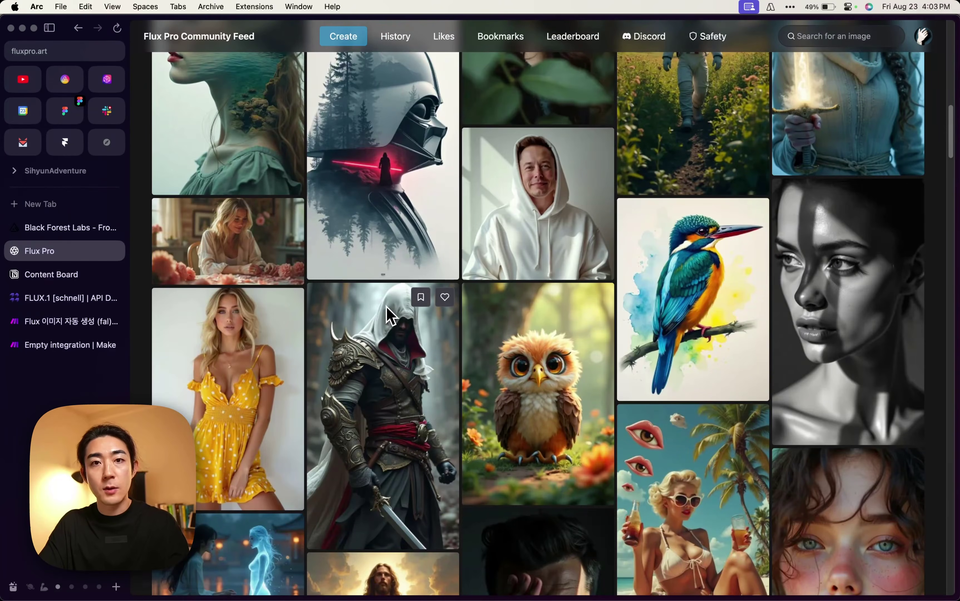
{"action": "scroll", "coordinate": [432, 339], "scroll_direction": "down", "scroll_amount": 5}
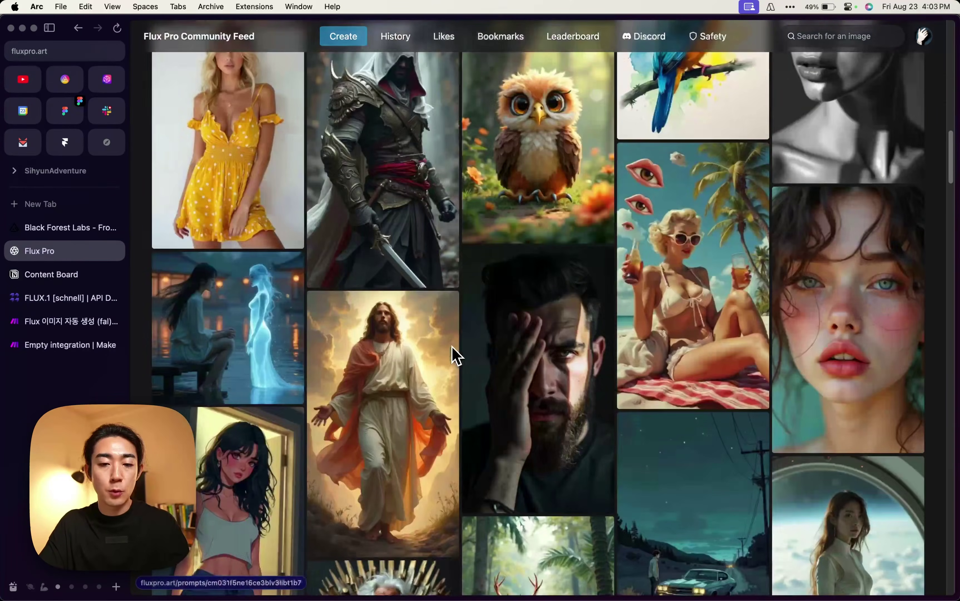
{"action": "scroll", "coordinate": [495, 339], "scroll_direction": "down", "scroll_amount": 4}
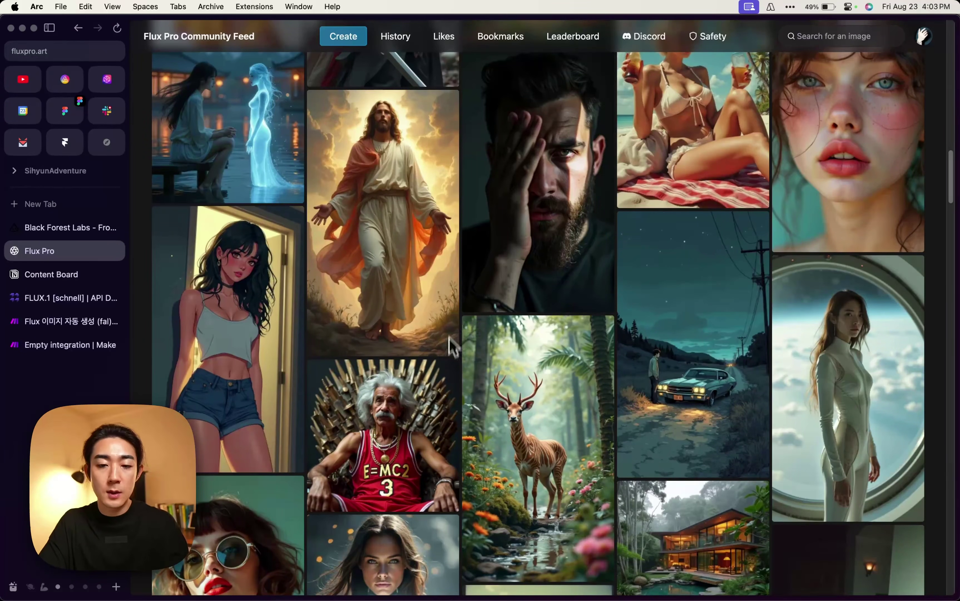
{"action": "scroll", "coordinate": [500, 365], "scroll_direction": "down", "scroll_amount": 5}
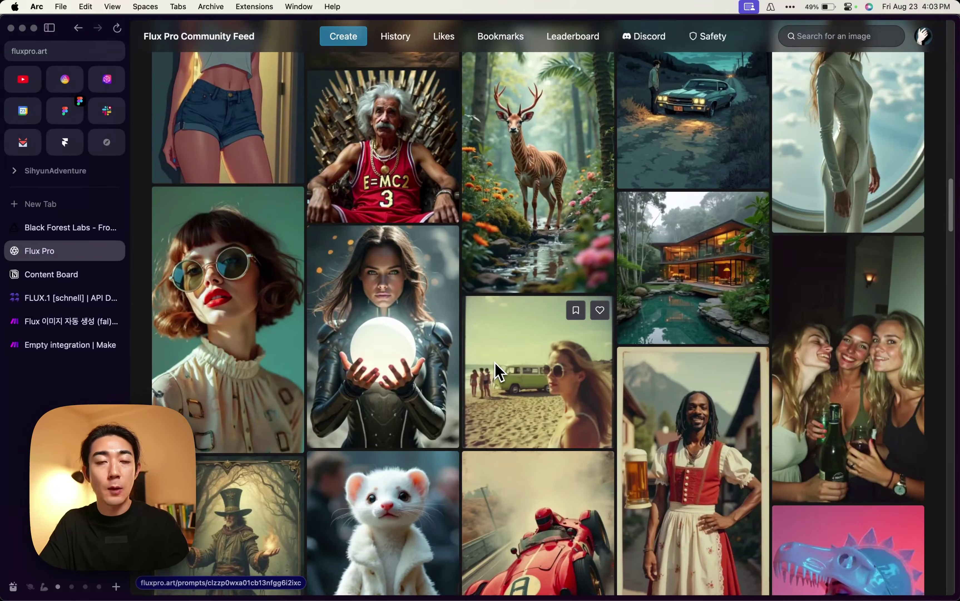
{"action": "scroll", "coordinate": [497, 369], "scroll_direction": "down", "scroll_amount": 7}
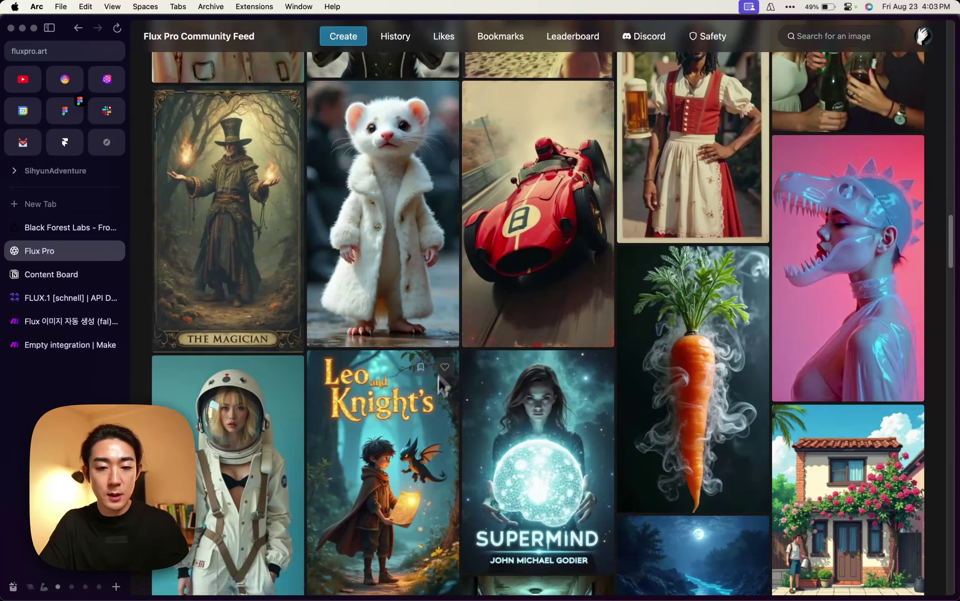
{"action": "key", "text": "ctrl+Tab"}
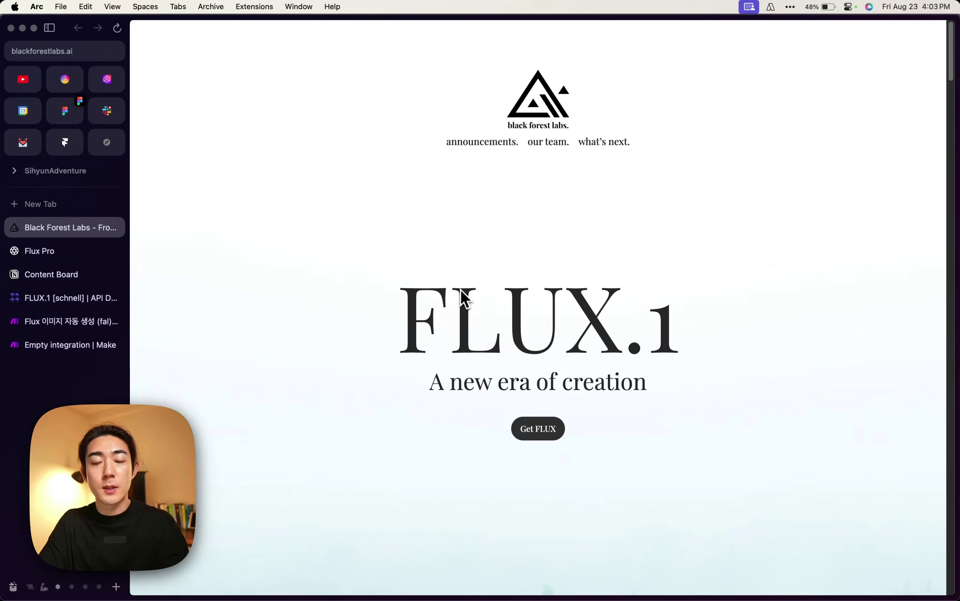
Scroll blackforestlabs.ai to the Get FLUX.1 section and highlight 'schnell' in its heading.
{"action": "scroll", "coordinate": [461, 346], "scroll_direction": "down", "scroll_amount": 20}
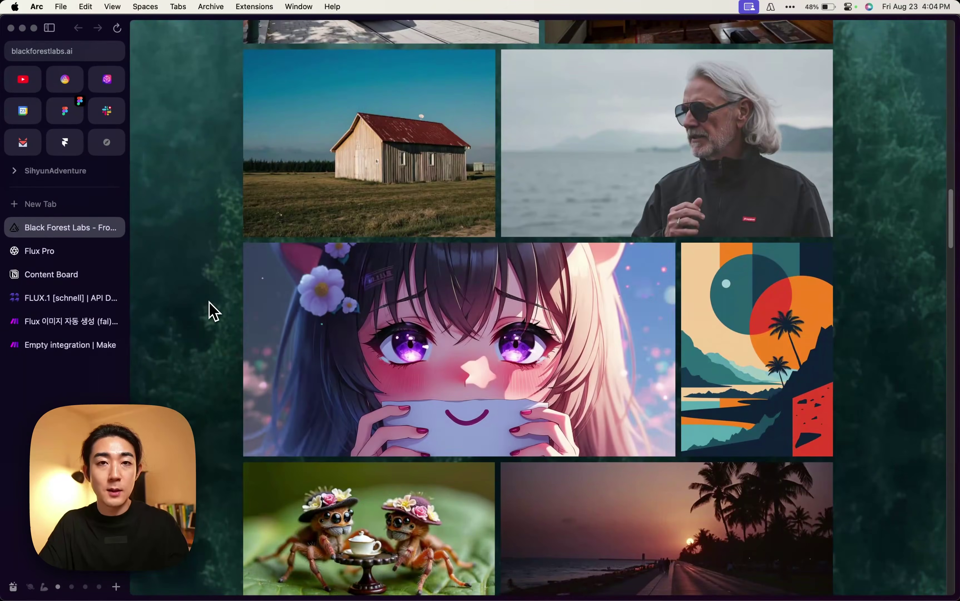
{"action": "scroll", "coordinate": [213, 312], "scroll_direction": "down", "scroll_amount": 15}
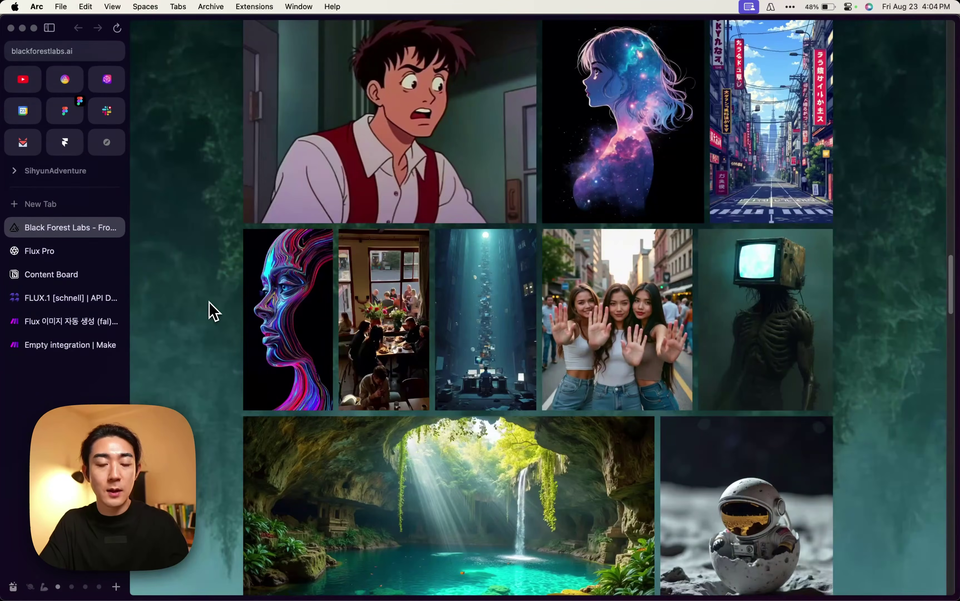
{"action": "scroll", "coordinate": [214, 311], "scroll_direction": "down", "scroll_amount": 15}
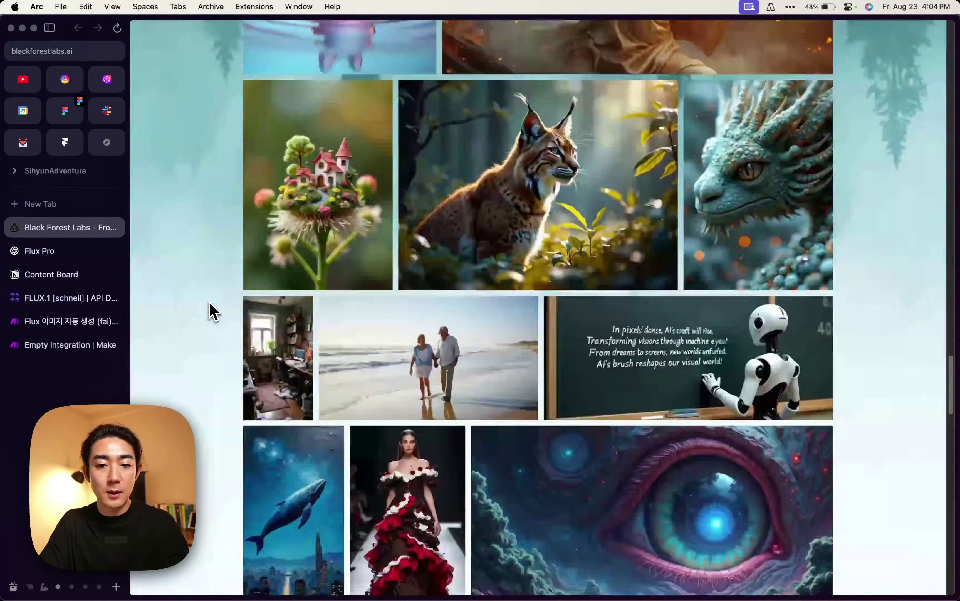
{"action": "scroll", "coordinate": [444, 286], "scroll_direction": "down", "scroll_amount": 15}
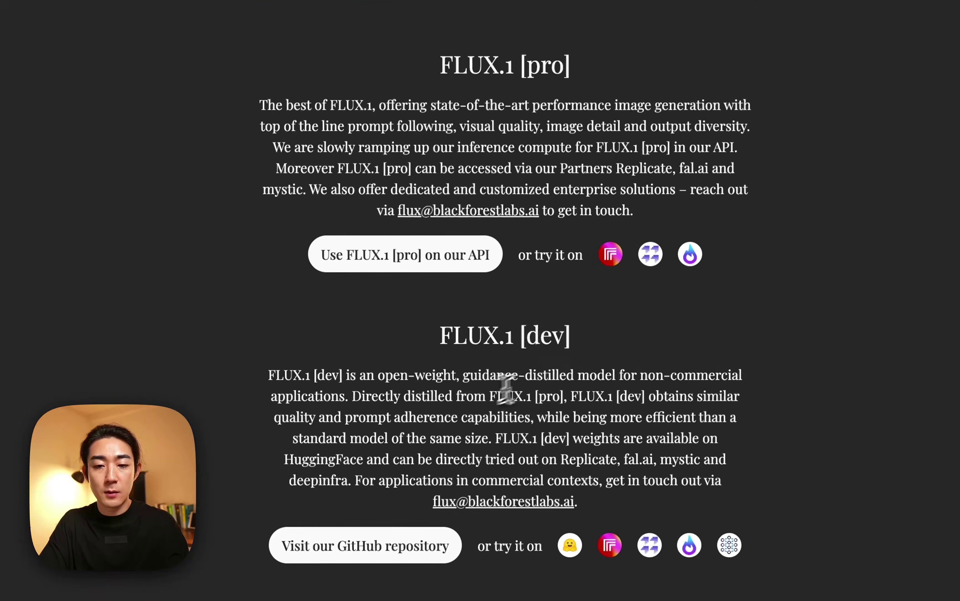
{"action": "left_click_drag", "start_coordinate": [487, 458], "coordinate": [561, 449]}
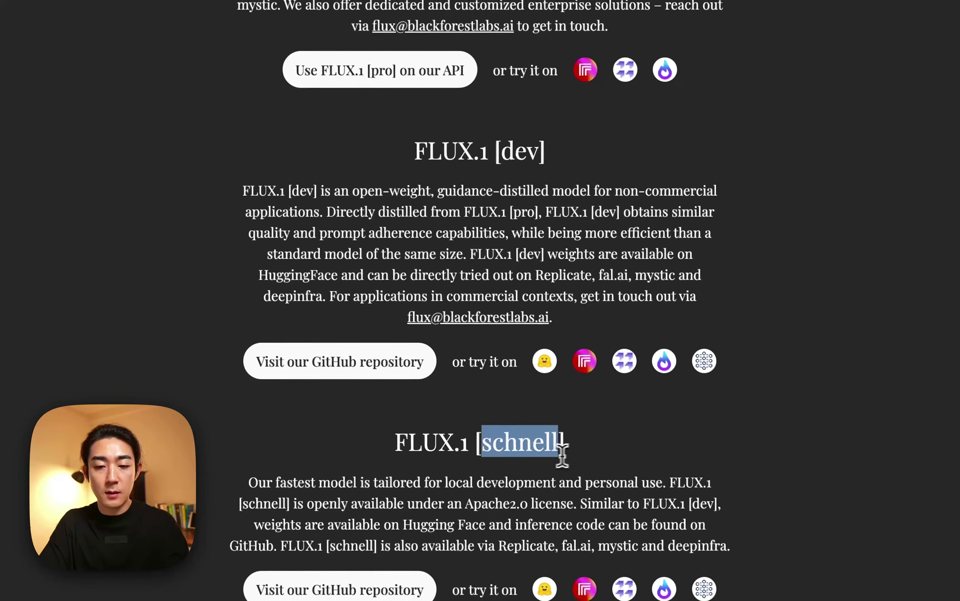
{"action": "left_click", "coordinate": [517, 457]}
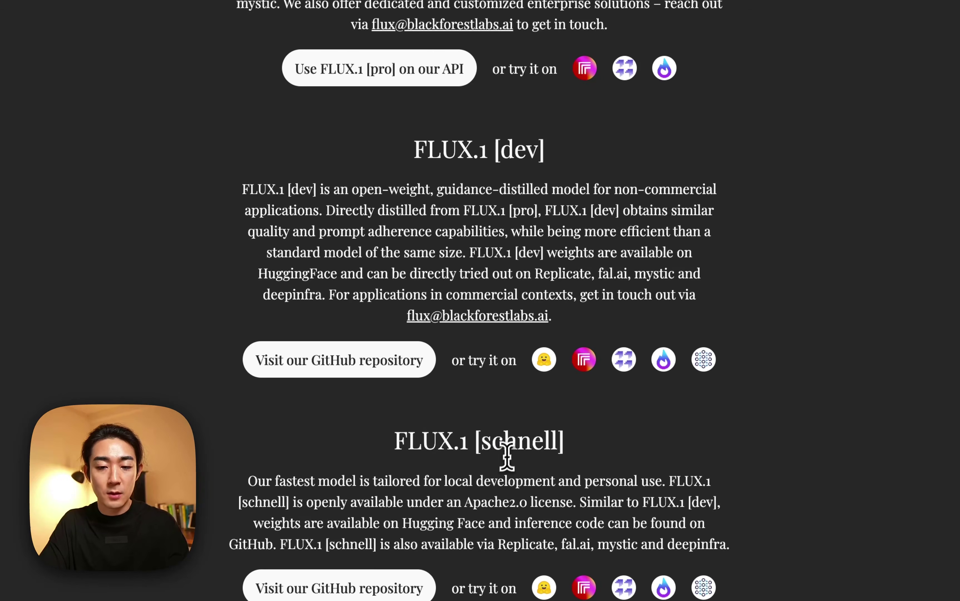
{"action": "double_click", "coordinate": [530, 446]}
{"action": "scroll", "coordinate": [497, 198], "scroll_direction": "up", "scroll_amount": 5}
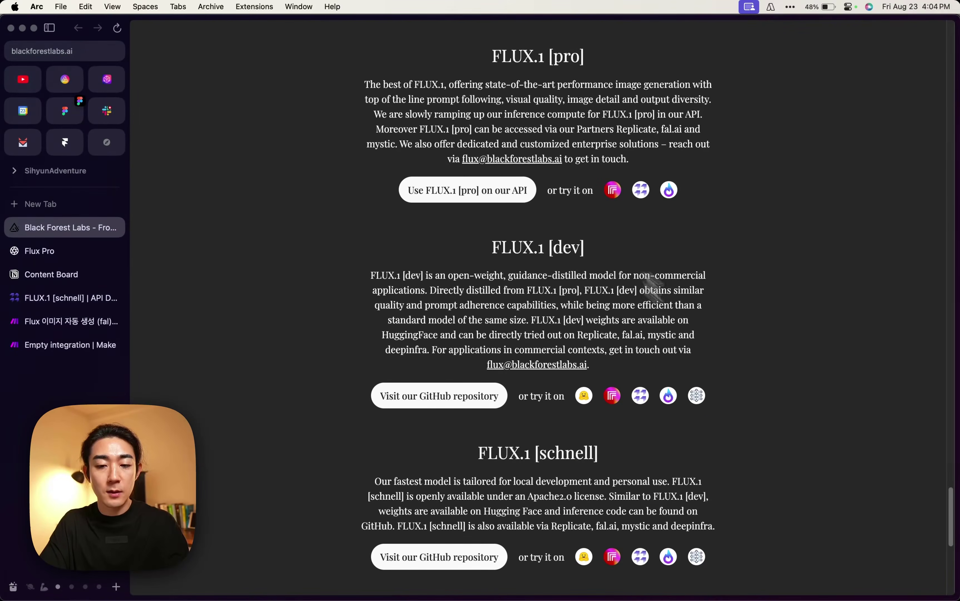
{"action": "scroll", "coordinate": [623, 462], "scroll_direction": "down", "scroll_amount": 1}
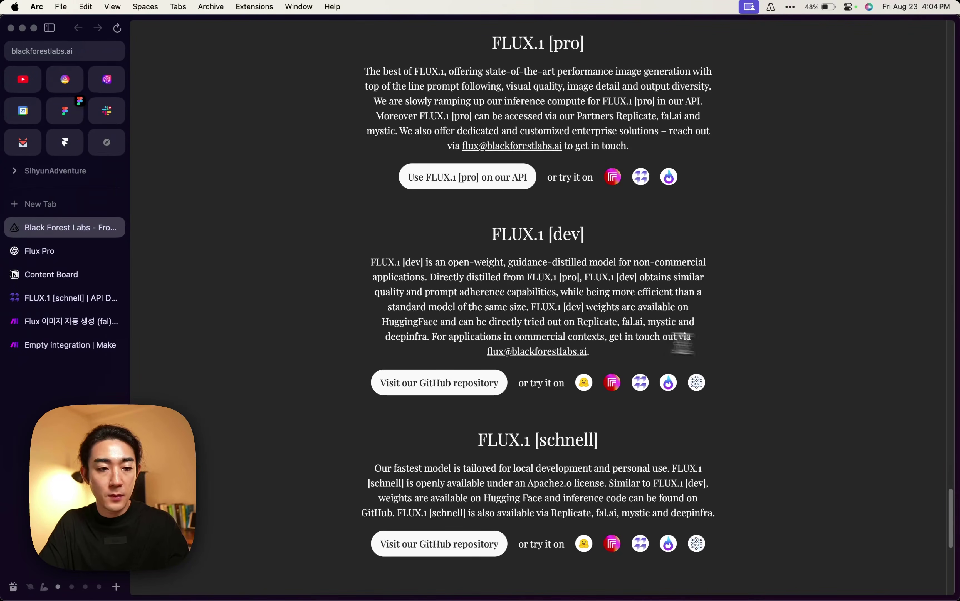
Go via the Make scenario to the Notion Content Board and scroll around its table.
{"action": "left_click", "coordinate": [56, 322]}
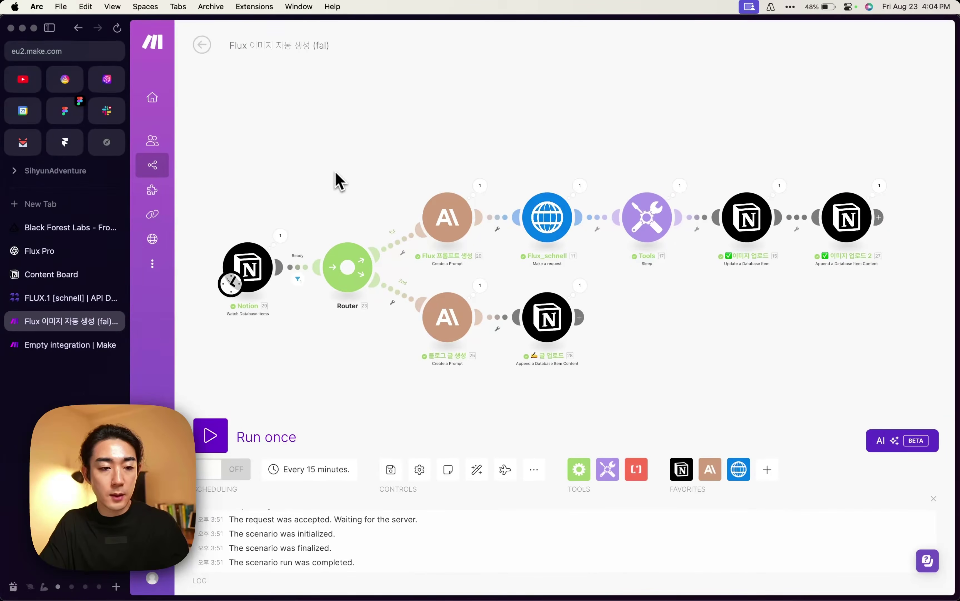
{"action": "left_click", "coordinate": [53, 277]}
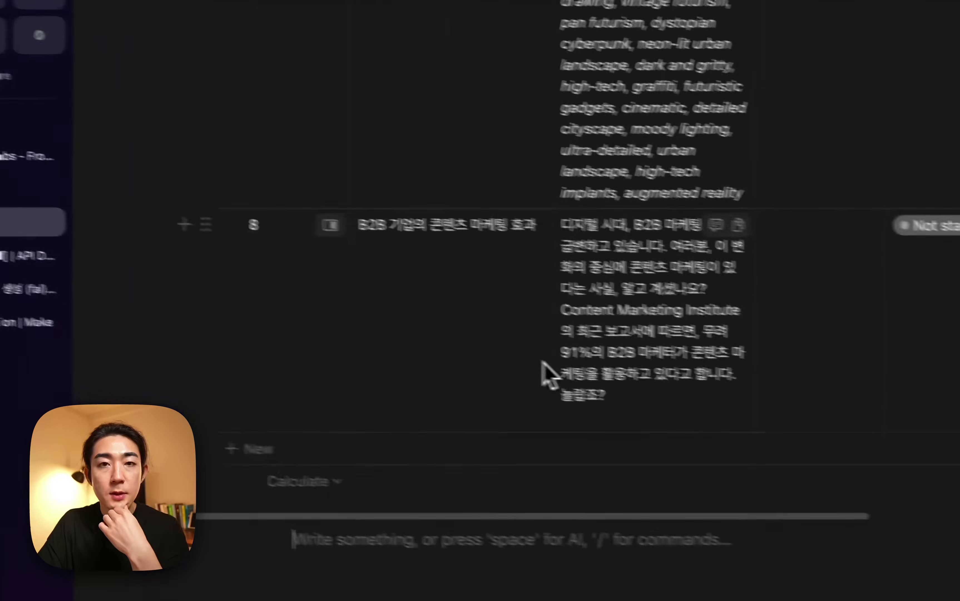
{"action": "scroll", "coordinate": [544, 360], "scroll_direction": "right", "scroll_amount": 5}
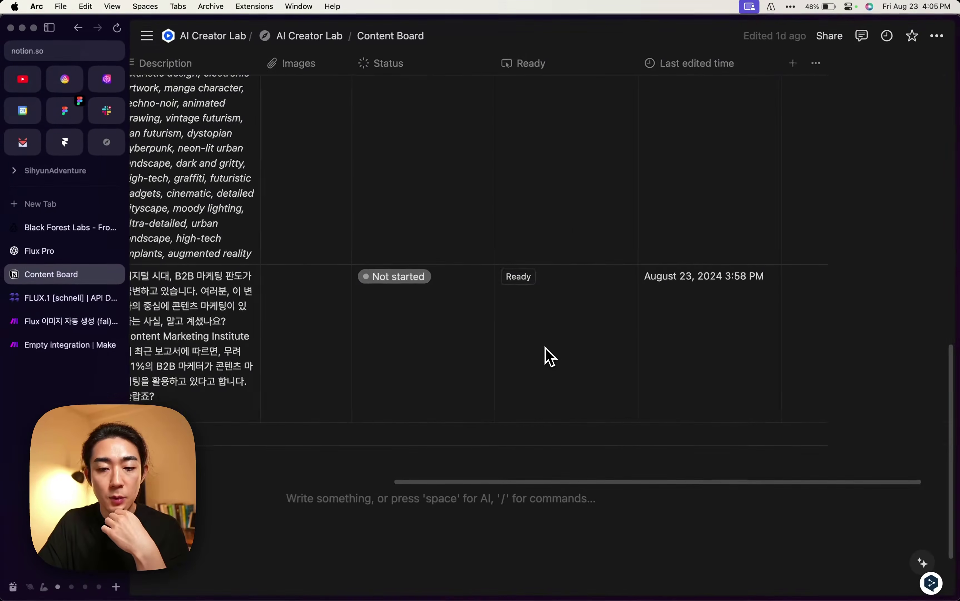
{"action": "scroll", "coordinate": [545, 354], "scroll_direction": "left", "scroll_amount": 6}
{"action": "scroll", "coordinate": [547, 355], "scroll_direction": "left", "scroll_amount": 2}
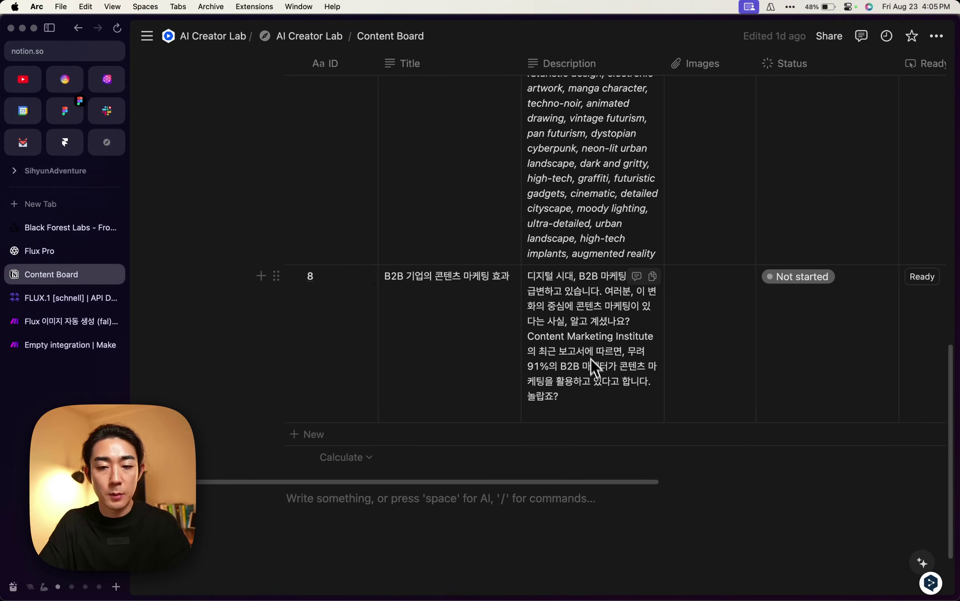
{"action": "scroll", "coordinate": [596, 365], "scroll_direction": "down", "scroll_amount": 3}
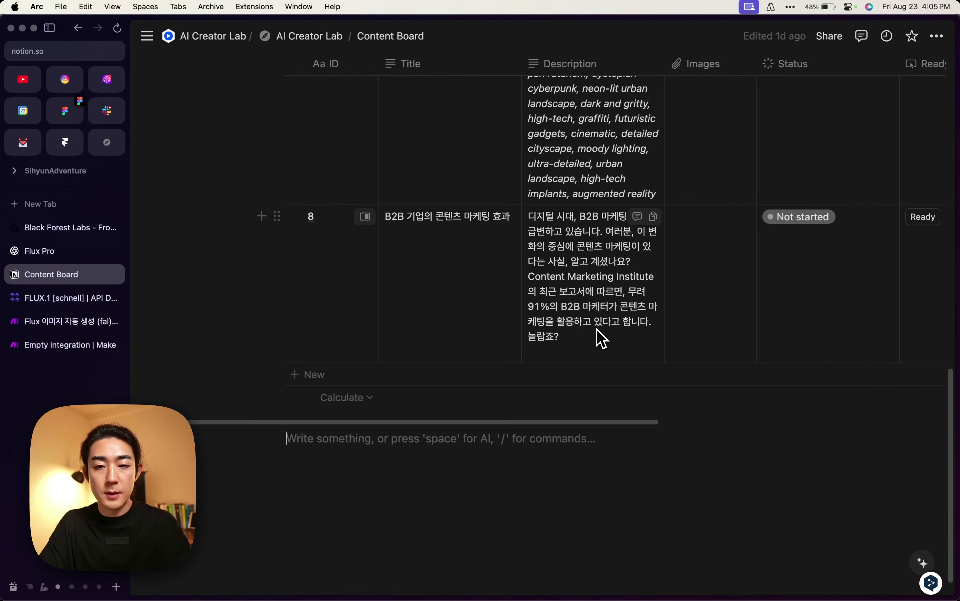
{"action": "scroll", "coordinate": [602, 337], "scroll_direction": "up", "scroll_amount": 15}
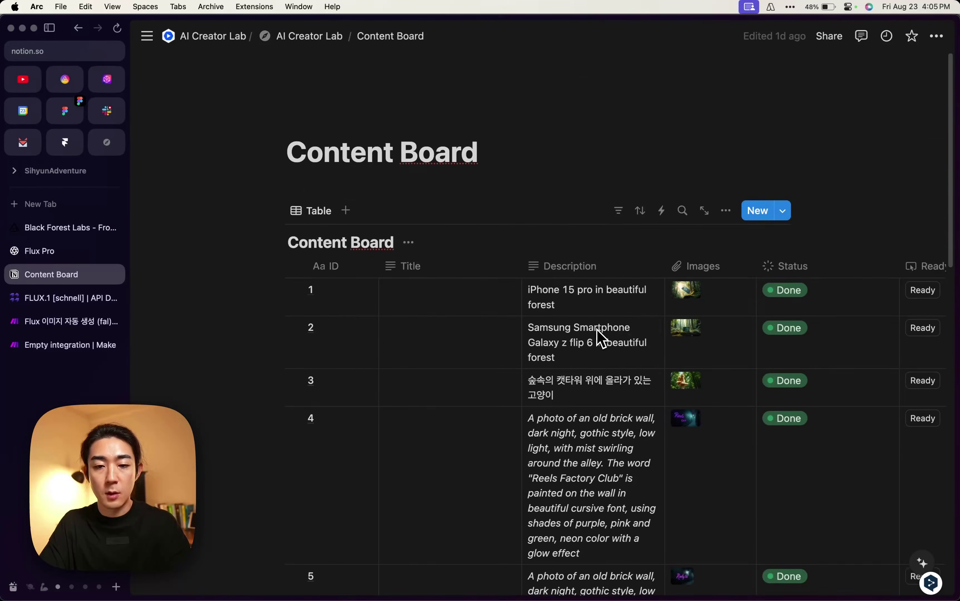
{"action": "scroll", "coordinate": [598, 358], "scroll_direction": "down", "scroll_amount": 4}
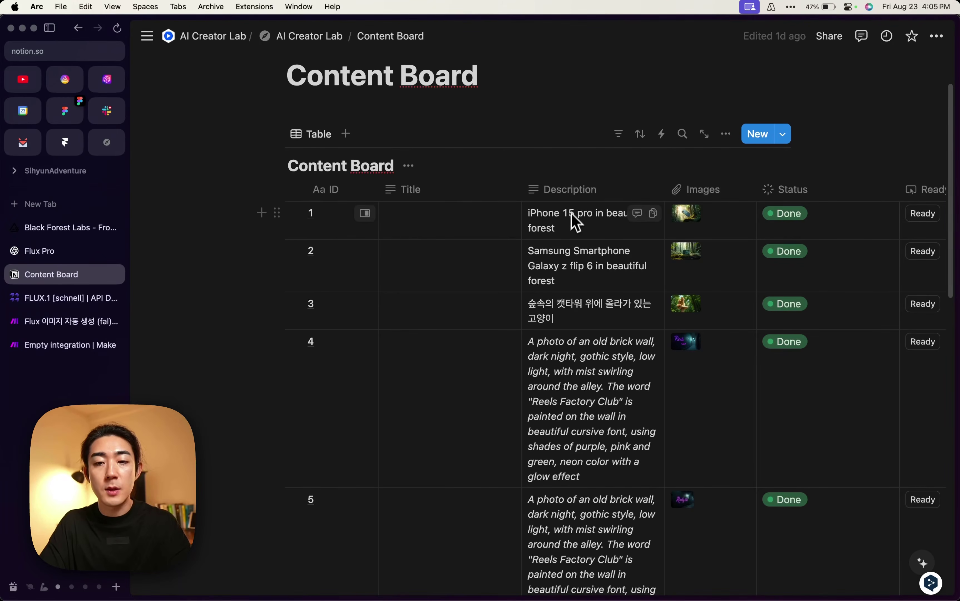
{"action": "scroll", "coordinate": [520, 246], "scroll_direction": "up", "scroll_amount": 3}
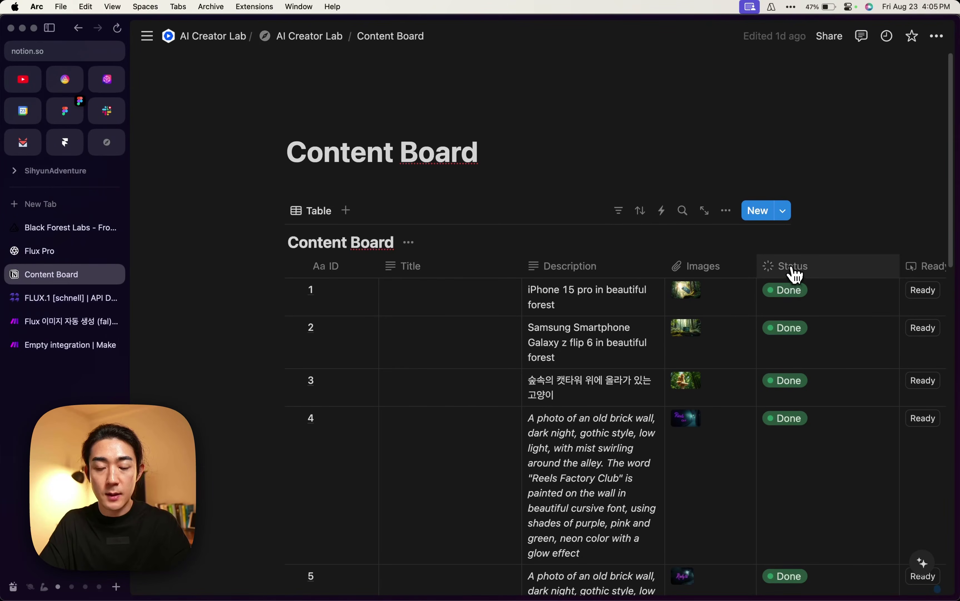
{"action": "scroll", "coordinate": [791, 288], "scroll_direction": "right", "scroll_amount": 5}
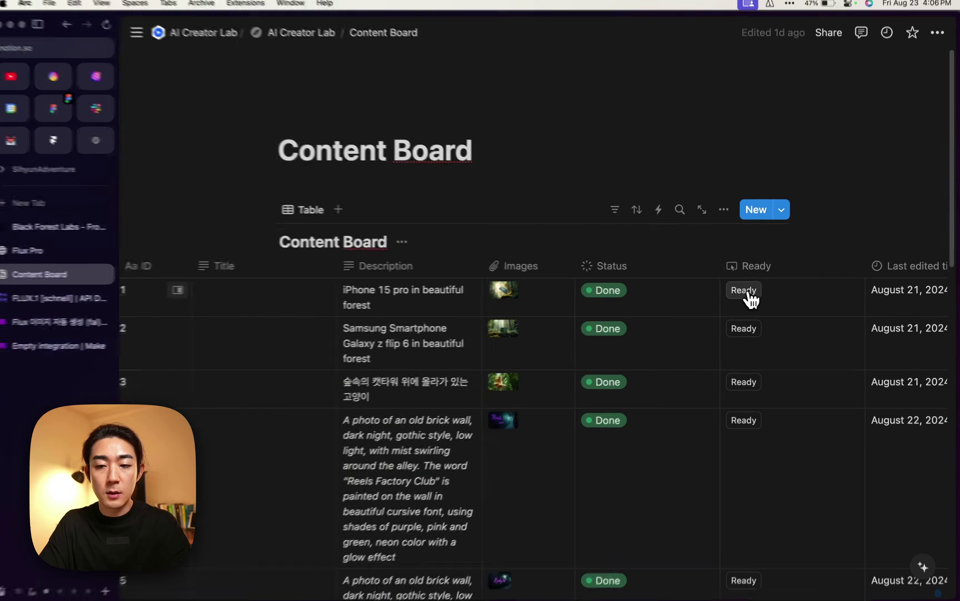
Mark the 'iPhone 15 pro in beautiful forest' row Ready and scroll to check its Status.
{"action": "left_click", "coordinate": [744, 290]}
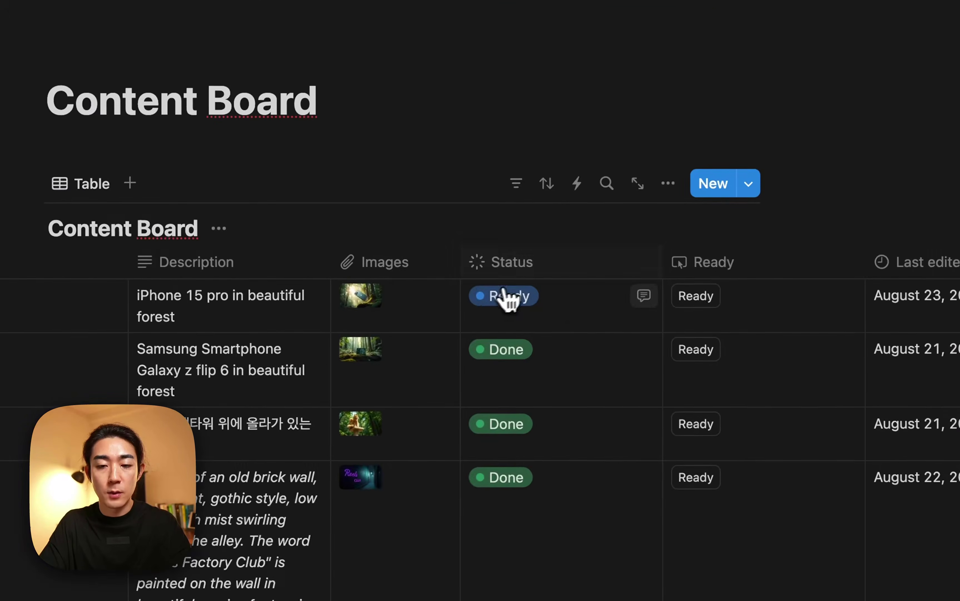
{"action": "scroll", "coordinate": [707, 296], "scroll_direction": "right", "scroll_amount": 1}
{"action": "scroll", "coordinate": [618, 310], "scroll_direction": "right", "scroll_amount": 3}
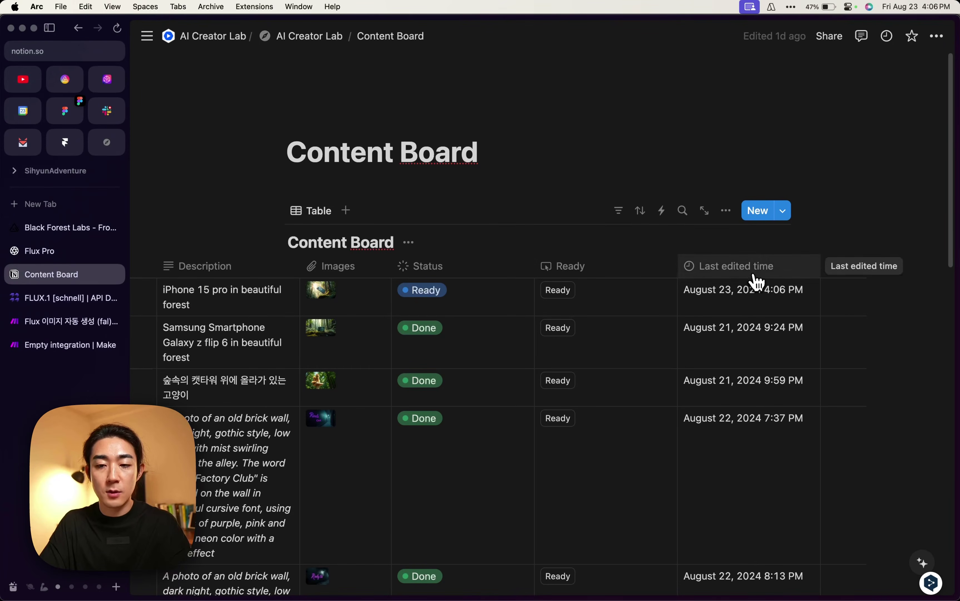
{"action": "scroll", "coordinate": [735, 305], "scroll_direction": "left", "scroll_amount": 3}
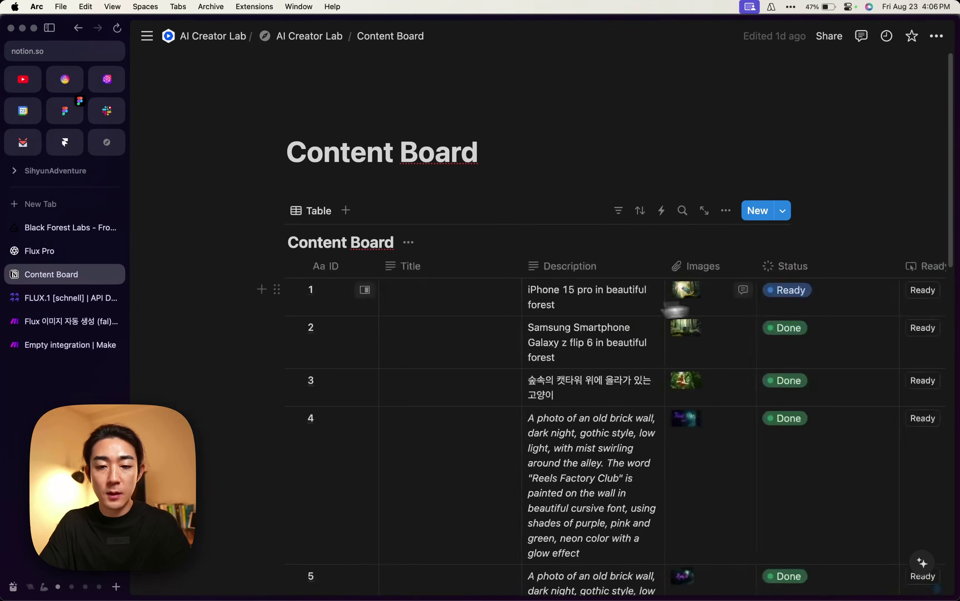
{"action": "scroll", "coordinate": [675, 310], "scroll_direction": "down", "scroll_amount": 10}
{"action": "scroll", "coordinate": [499, 355], "scroll_direction": "up", "scroll_amount": 2}
{"action": "scroll", "coordinate": [606, 325], "scroll_direction": "right", "scroll_amount": 2}
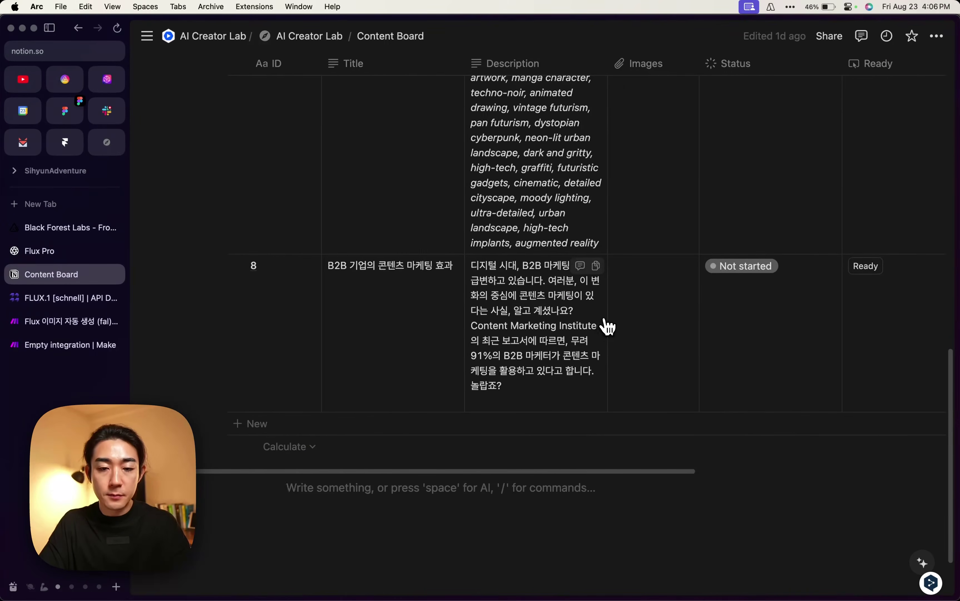
{"action": "scroll", "coordinate": [508, 326], "scroll_direction": "up", "scroll_amount": 1}
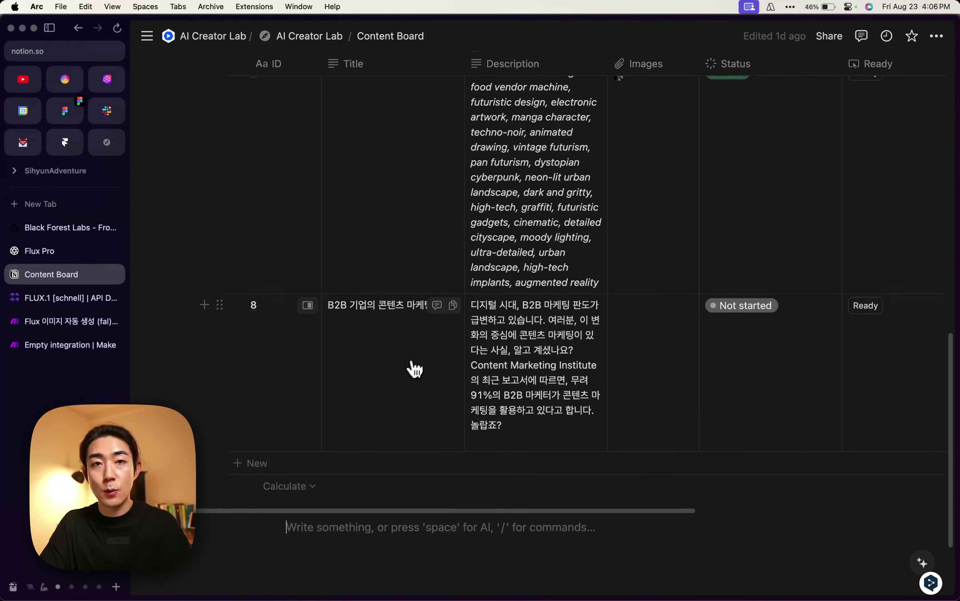
Select row 8's title without changing it, then return to the Flux 이미지 자동 생성 (fal) scenario.
{"action": "left_click", "coordinate": [385, 308]}
{"action": "triple_click", "coordinate": [372, 308]}
{"action": "left_click", "coordinate": [366, 305]}
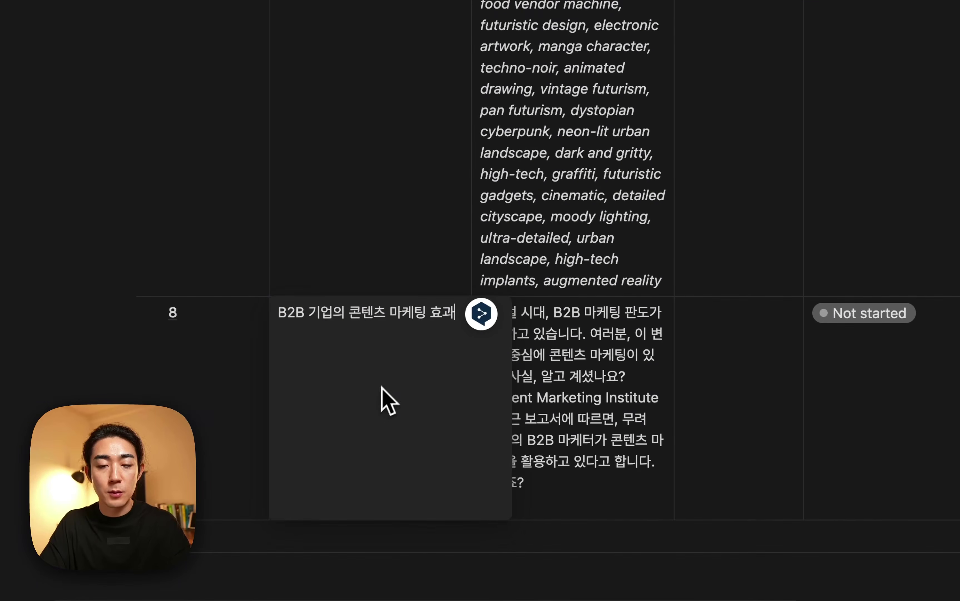
{"action": "key", "text": "Escape"}
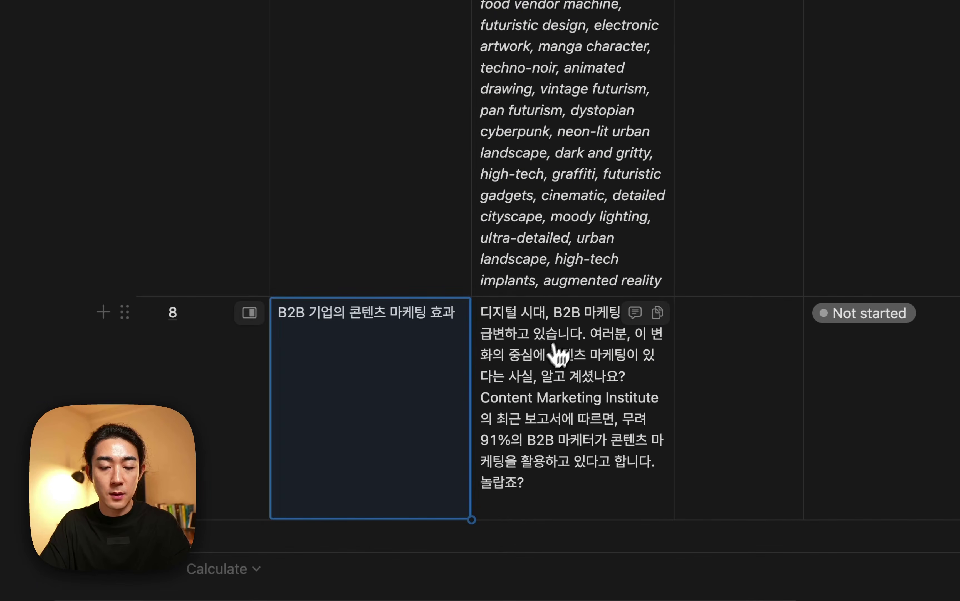
{"action": "left_click", "coordinate": [353, 316]}
{"action": "left_click_drag", "start_coordinate": [377, 312], "coordinate": [383, 310]}
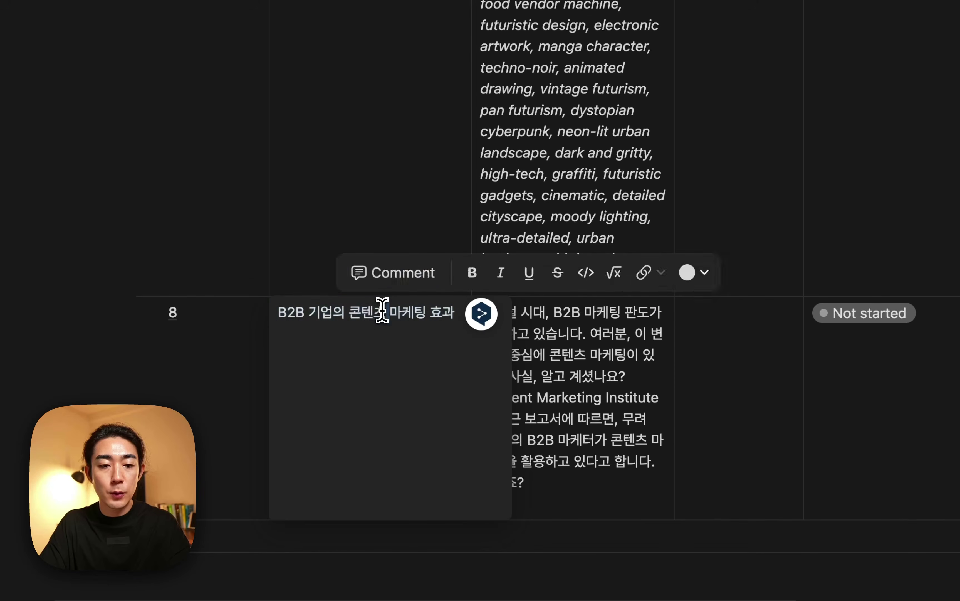
{"action": "triple_click", "coordinate": [383, 311]}
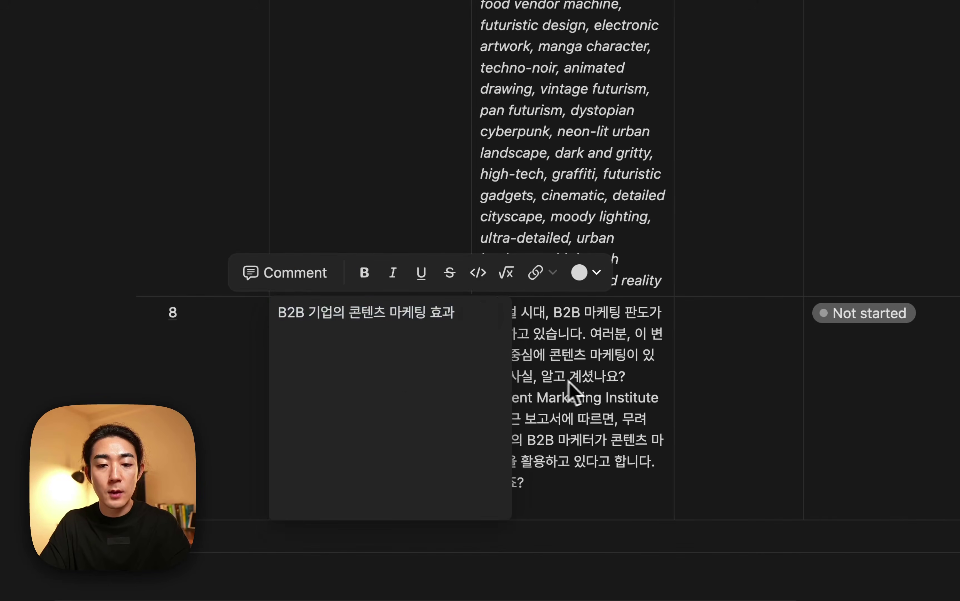
{"action": "key", "text": "Escape"}
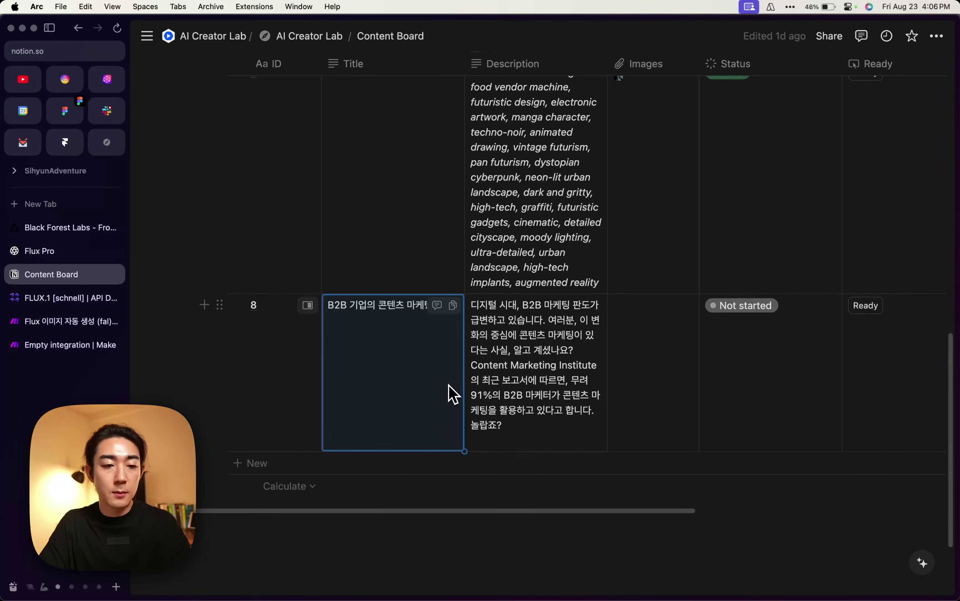
{"action": "left_click", "coordinate": [65, 321]}
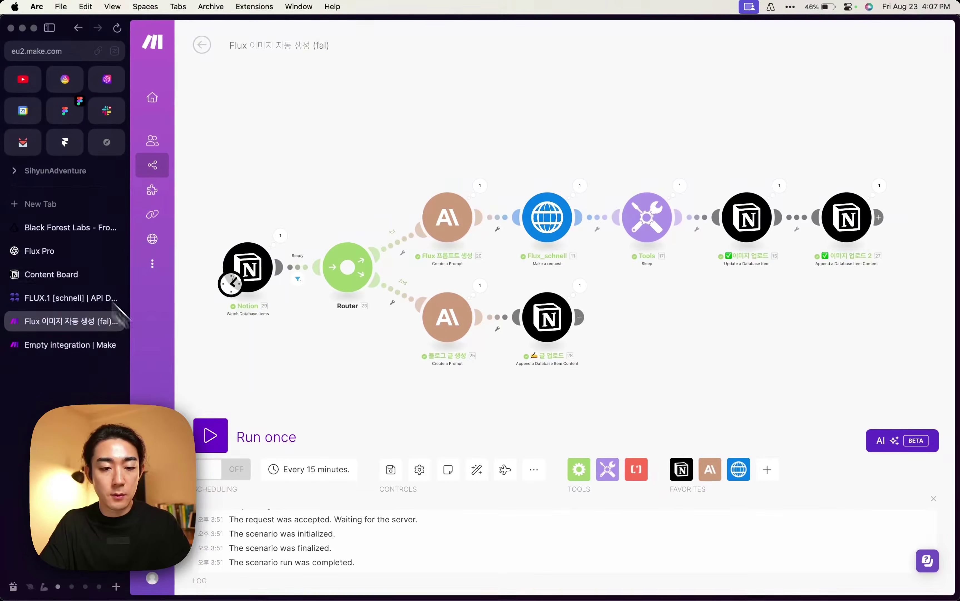
Run the Flux scenario once, then return to the Content Board to see row 8 Done.
{"action": "left_click", "coordinate": [210, 435]}
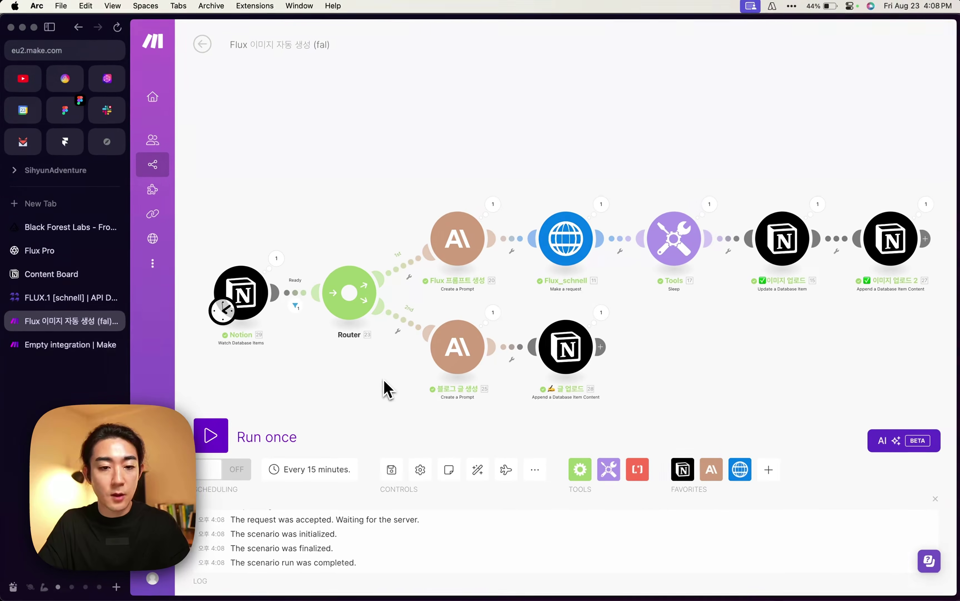
{"action": "left_click", "coordinate": [76, 274]}
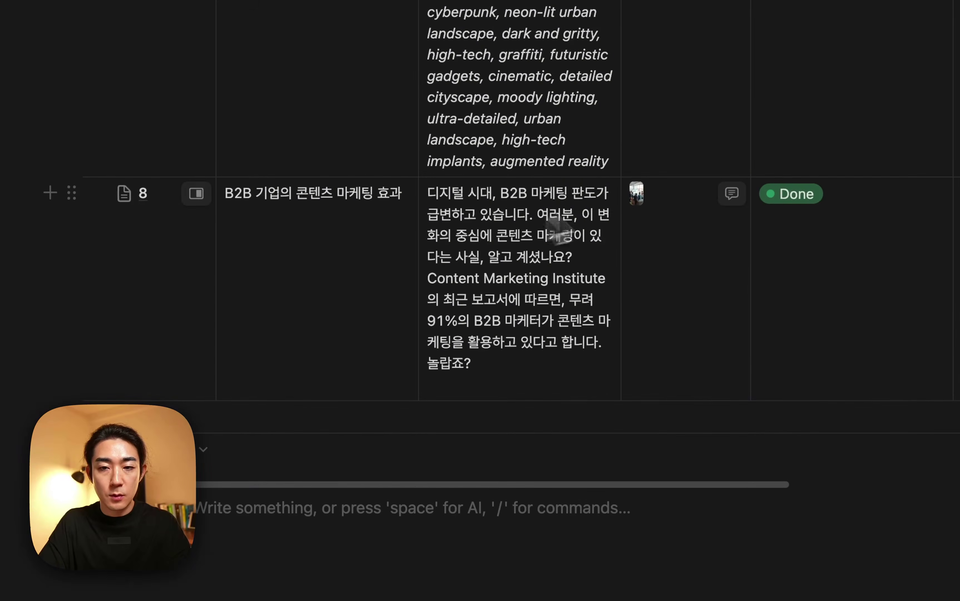
View row 8's generated office image at full size, then close it.
{"action": "left_click", "coordinate": [637, 192]}
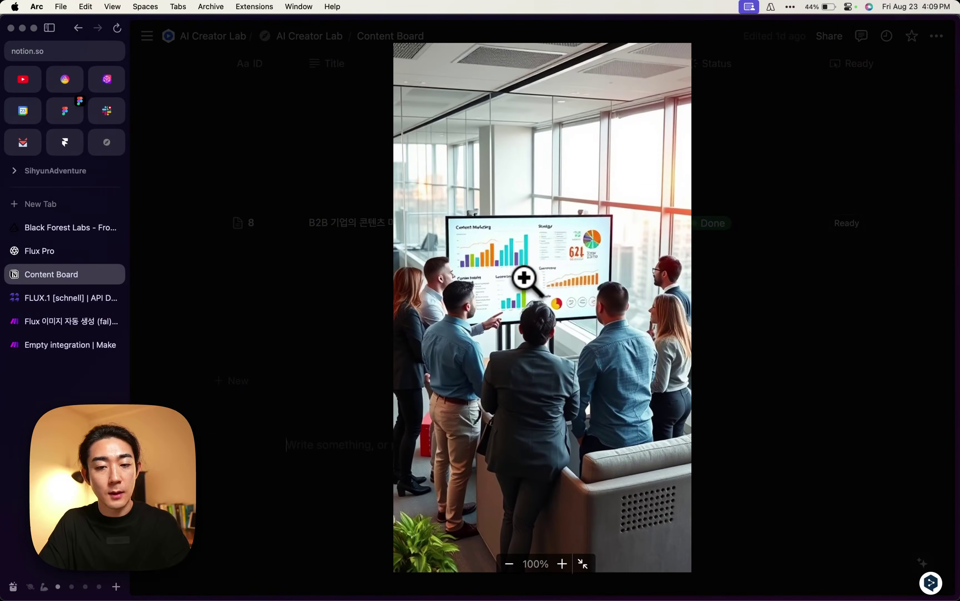
{"action": "key", "text": "Escape"}
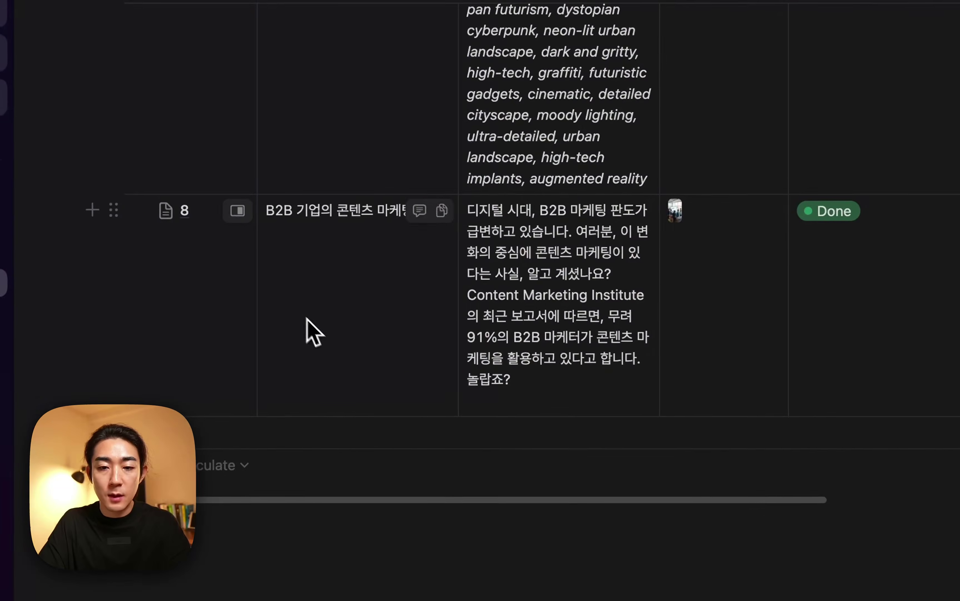
{"action": "left_click", "coordinate": [676, 211]}
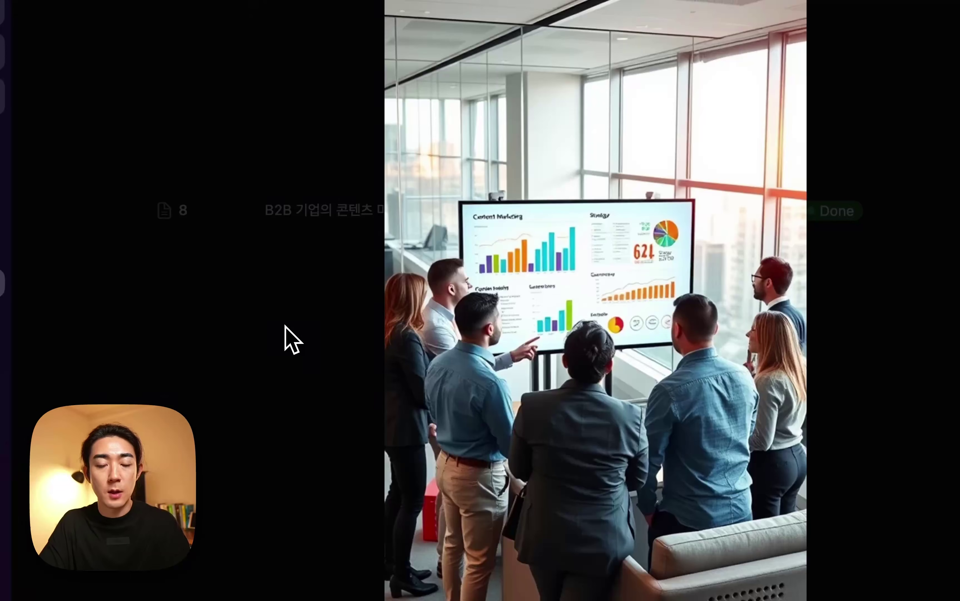
{"action": "left_click", "coordinate": [328, 345]}
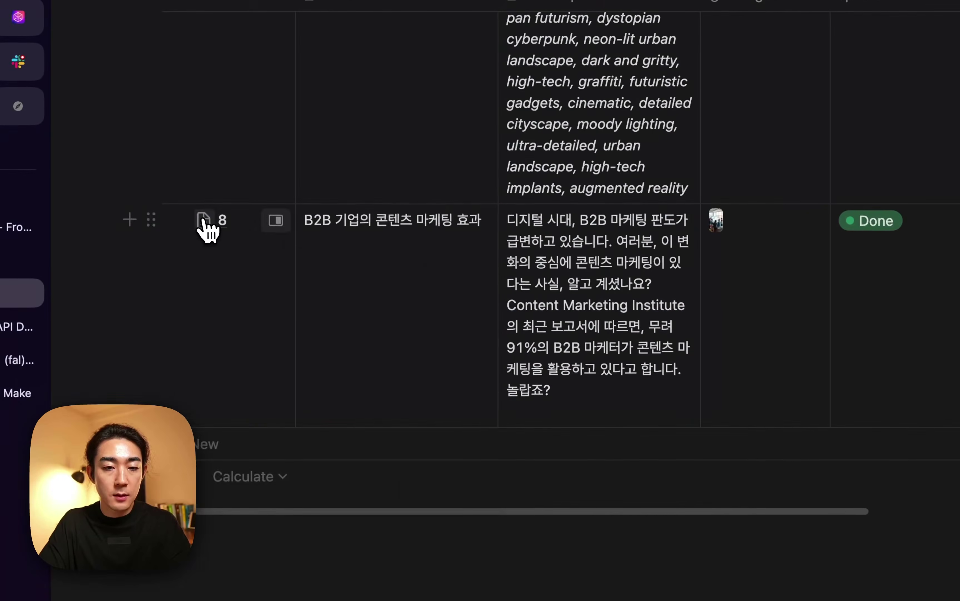
Open row 8's page in side peek and read the blog article's meta description.
{"action": "left_click", "coordinate": [204, 221]}
{"action": "key", "text": "Escape"}
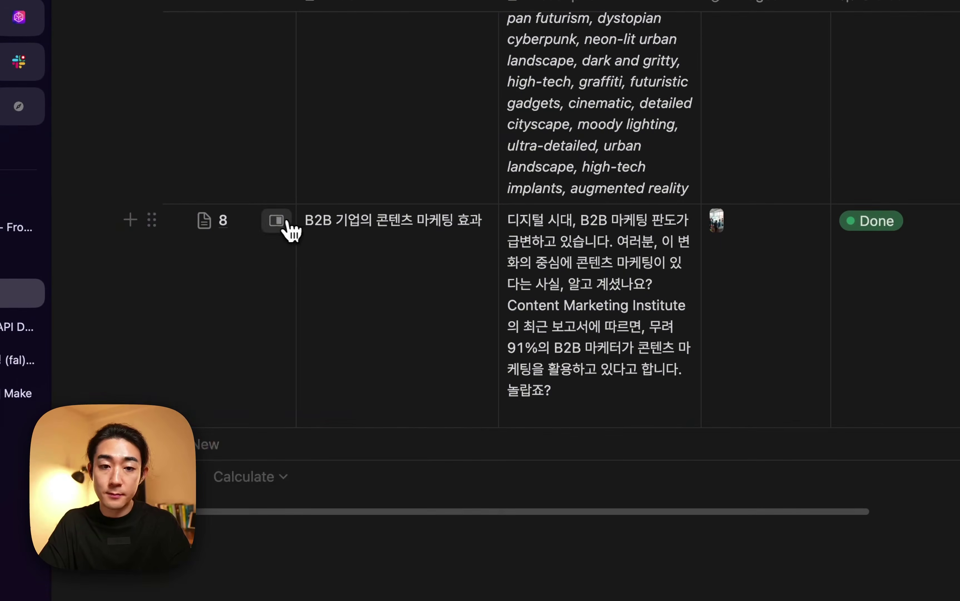
{"action": "left_click", "coordinate": [278, 219]}
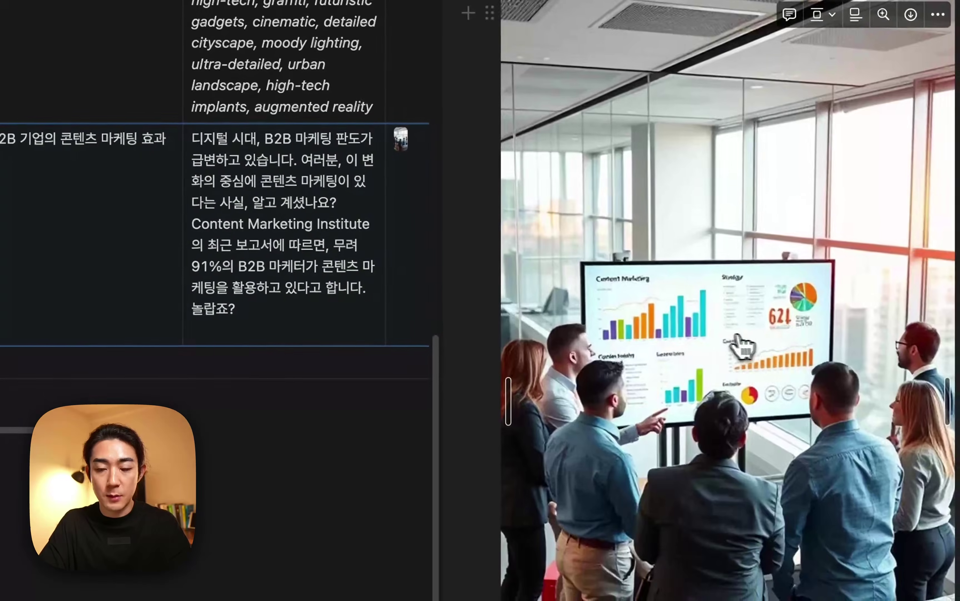
{"action": "scroll", "coordinate": [740, 343], "scroll_direction": "down", "scroll_amount": 10}
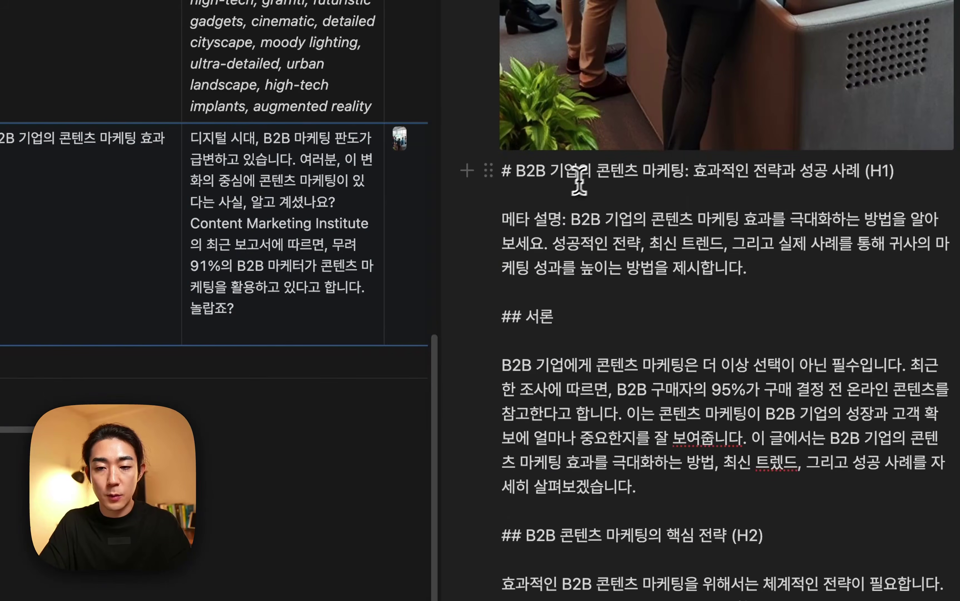
{"action": "double_click", "coordinate": [612, 245]}
{"action": "left_click", "coordinate": [558, 235]}
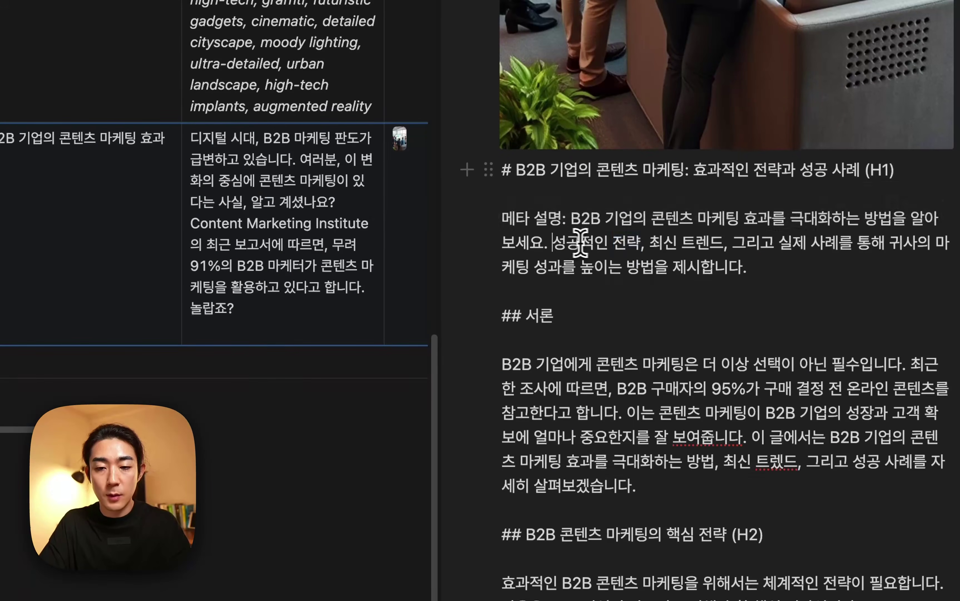
{"action": "scroll", "coordinate": [568, 234], "scroll_direction": "down", "scroll_amount": 3}
{"action": "scroll", "coordinate": [596, 258], "scroll_direction": "down", "scroll_amount": 5}
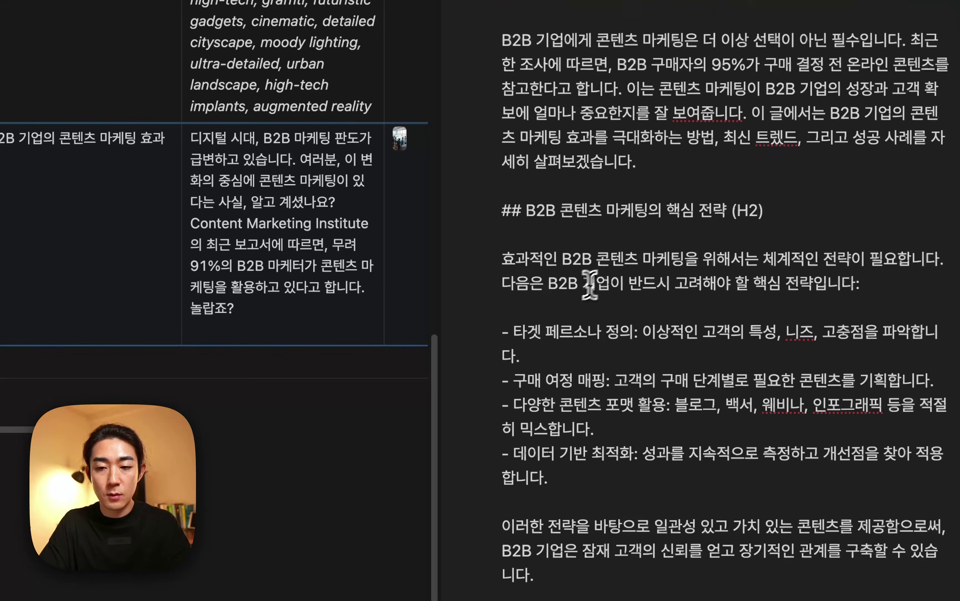
Scroll through the rest of the generated blog article, including its 핵심 heading.
{"action": "left_click", "coordinate": [640, 259]}
{"action": "double_click", "coordinate": [680, 211]}
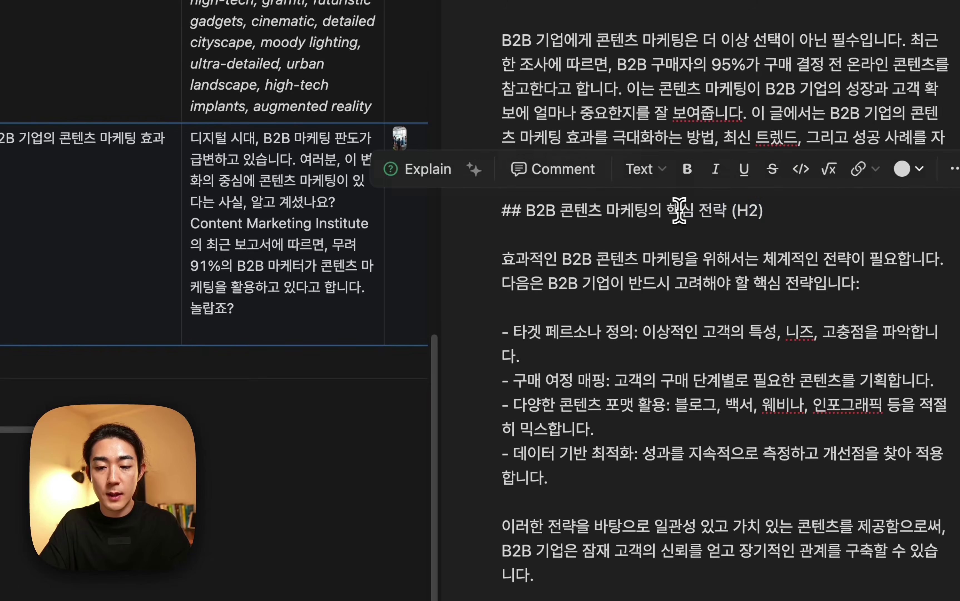
{"action": "scroll", "coordinate": [664, 261], "scroll_direction": "down", "scroll_amount": 9}
{"action": "scroll", "coordinate": [626, 295], "scroll_direction": "down", "scroll_amount": 10}
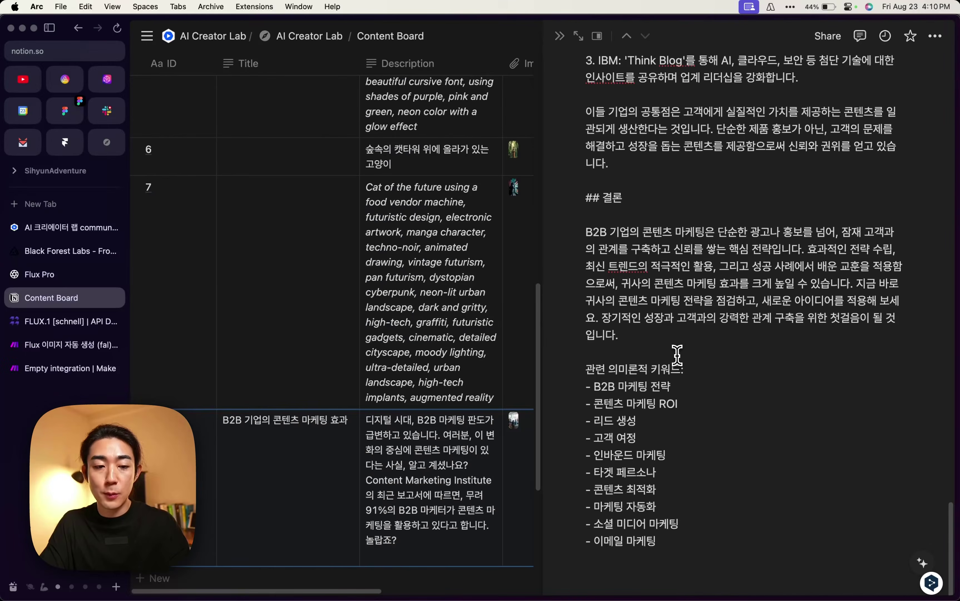
{"action": "scroll", "coordinate": [677, 355], "scroll_direction": "up", "scroll_amount": 20}
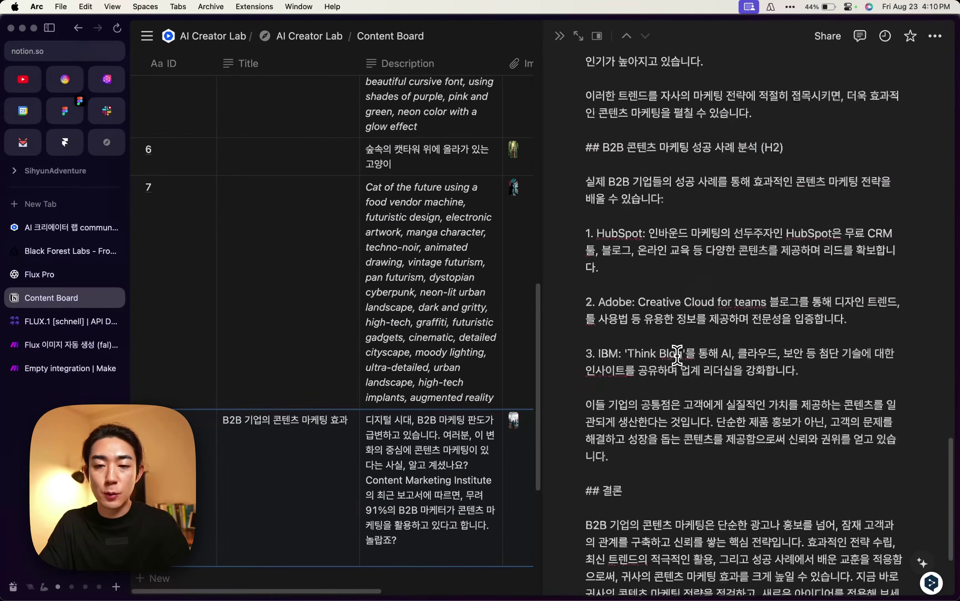
{"action": "scroll", "coordinate": [707, 348], "scroll_direction": "down", "scroll_amount": 10}
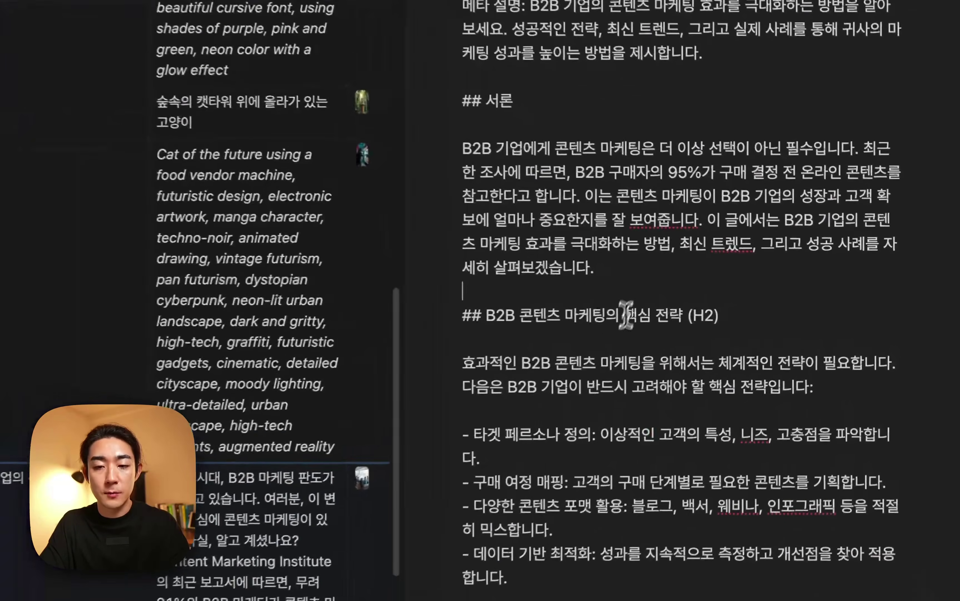
{"action": "scroll", "coordinate": [676, 329], "scroll_direction": "down", "scroll_amount": 10}
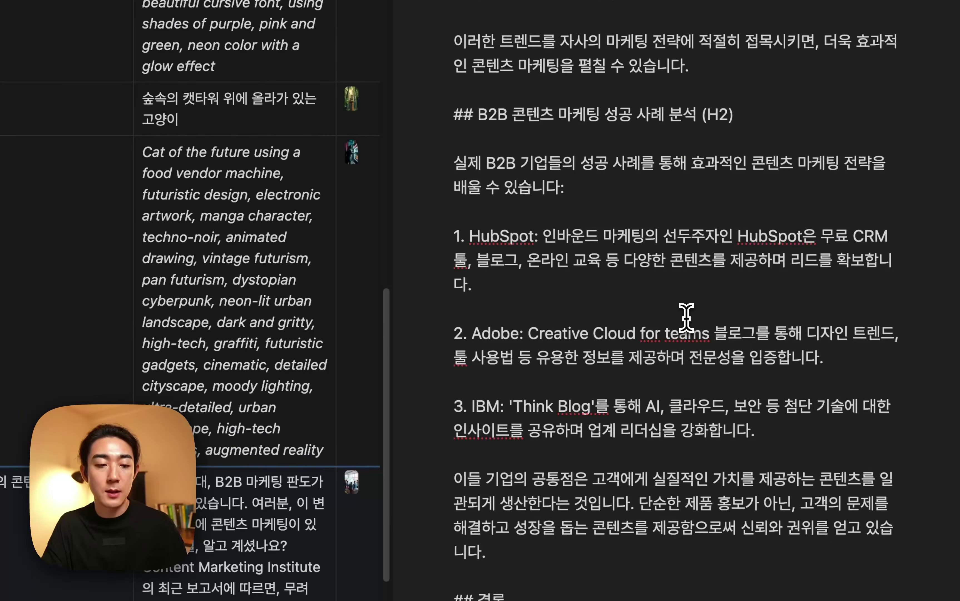
{"action": "scroll", "coordinate": [621, 309], "scroll_direction": "down", "scroll_amount": 10}
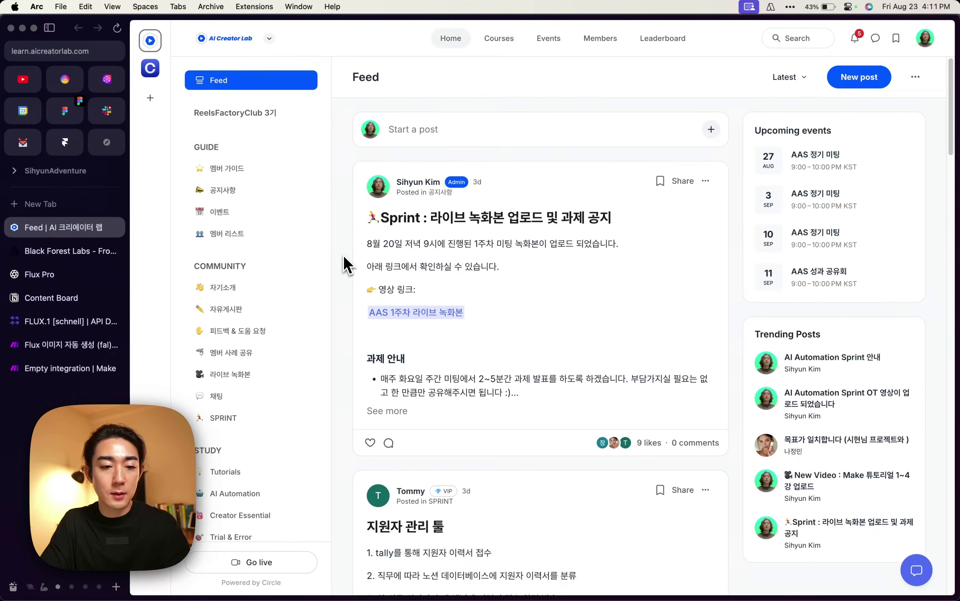
Scroll the AI Creator Lab feed and open the AI Automation course page.
{"action": "scroll", "coordinate": [336, 278], "scroll_direction": "down", "scroll_amount": 7}
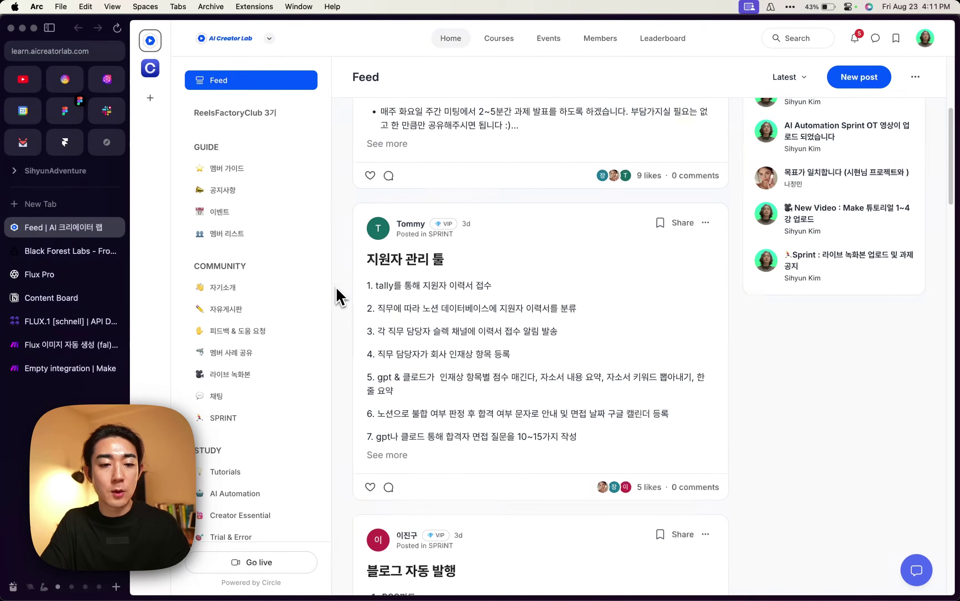
{"action": "scroll", "coordinate": [274, 336], "scroll_direction": "down", "scroll_amount": 3}
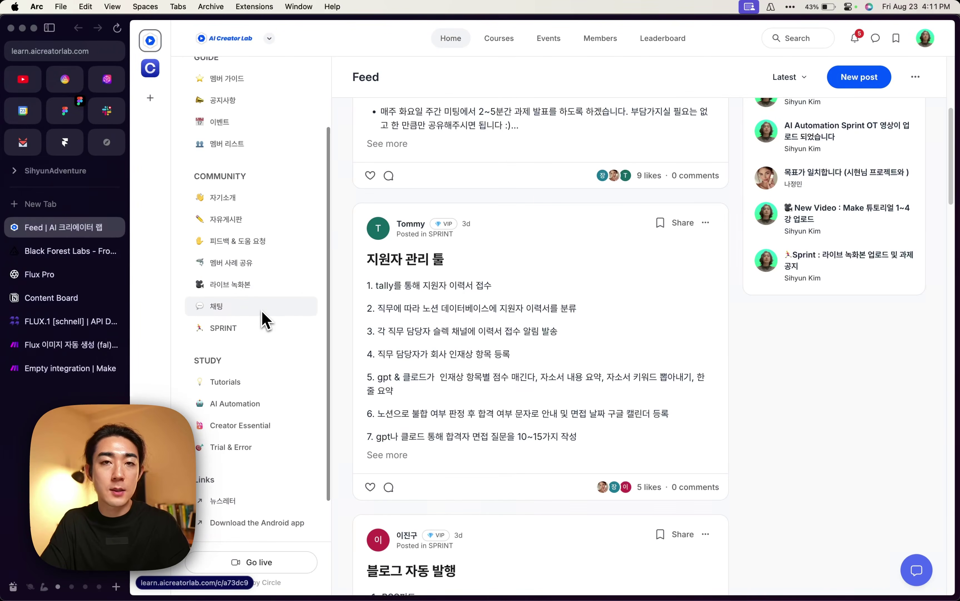
{"action": "scroll", "coordinate": [270, 320], "scroll_direction": "down", "scroll_amount": 2}
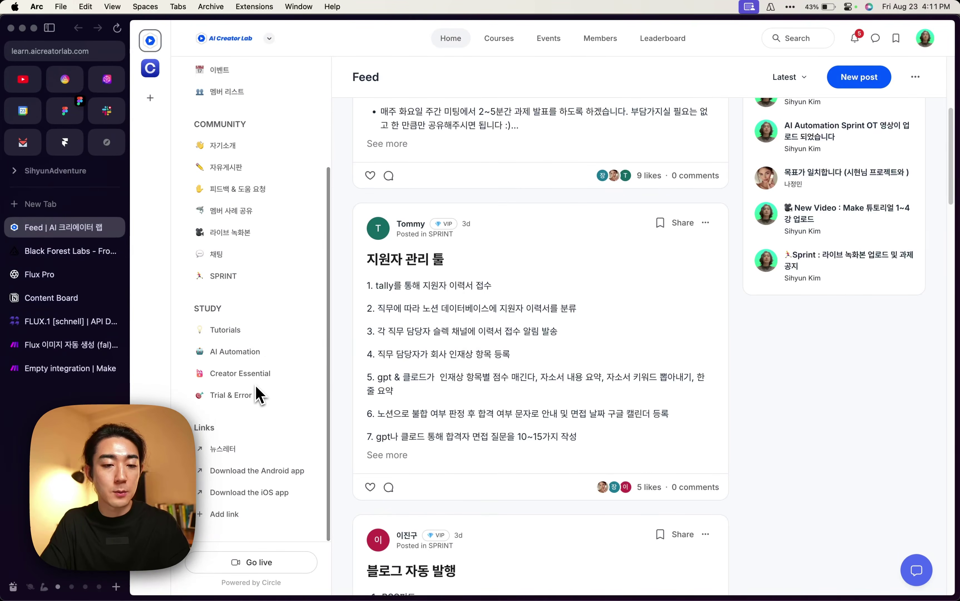
{"action": "left_click", "coordinate": [255, 351]}
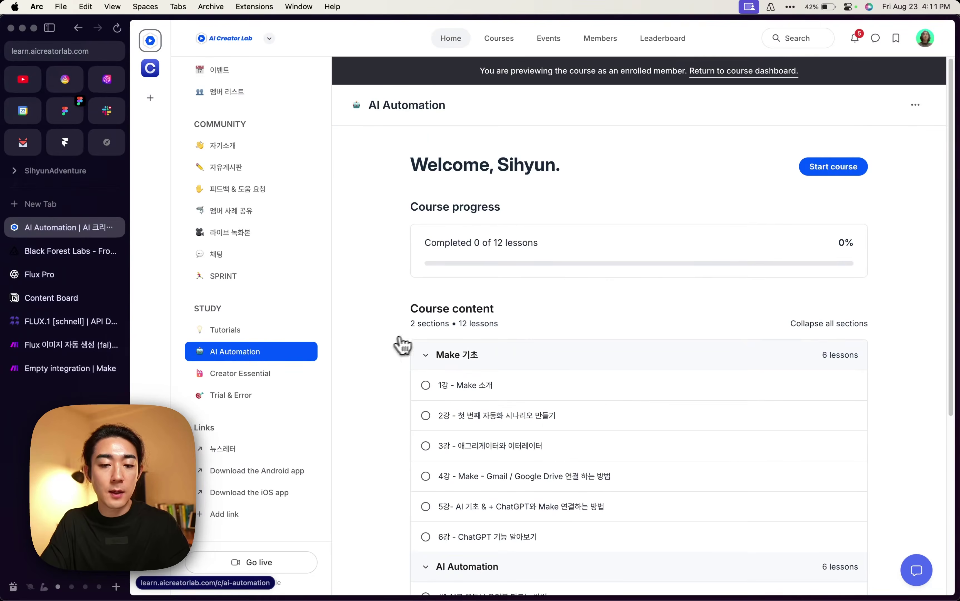
{"action": "scroll", "coordinate": [402, 345], "scroll_direction": "down", "scroll_amount": 3}
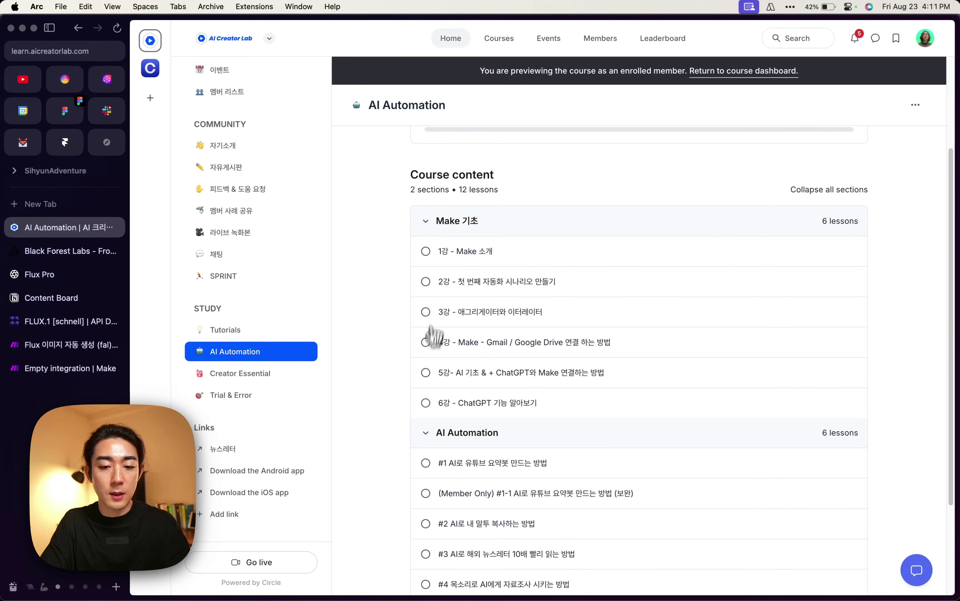
{"action": "scroll", "coordinate": [397, 365], "scroll_direction": "down", "scroll_amount": 3}
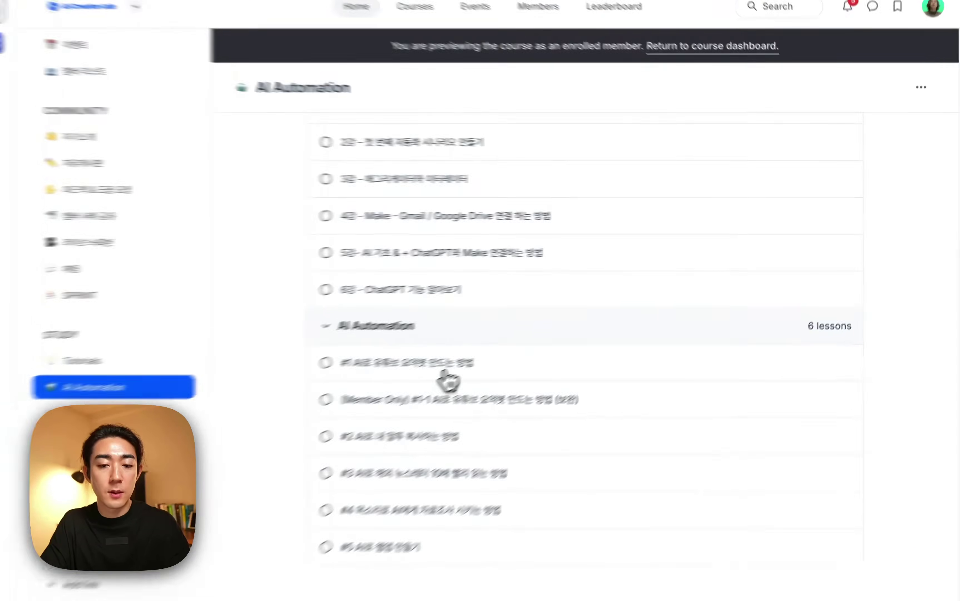
Step from the first AI Automation lesson to lesson #3, then go to the empty Make scenario.
{"action": "left_click", "coordinate": [526, 338]}
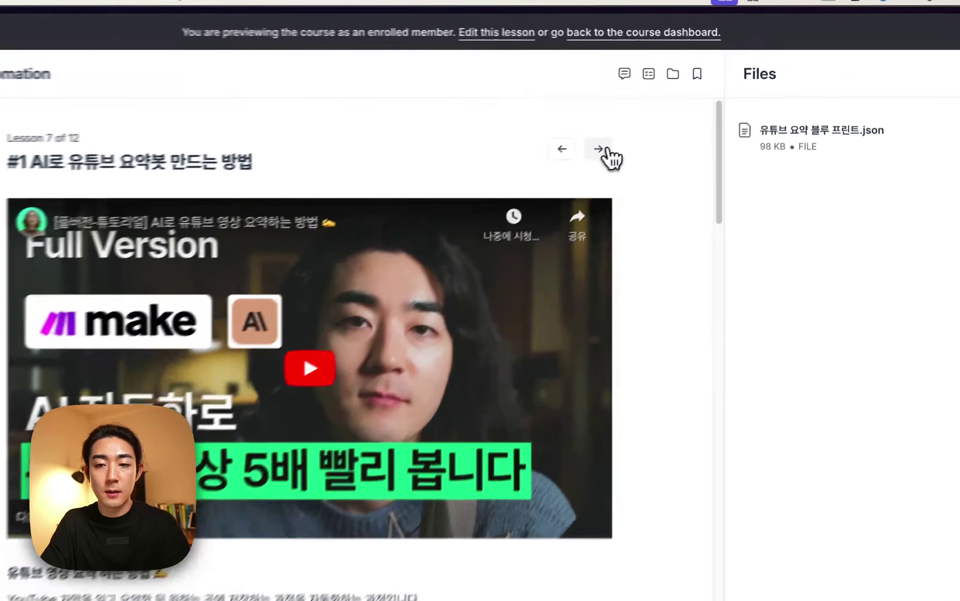
{"action": "left_click", "coordinate": [653, 122]}
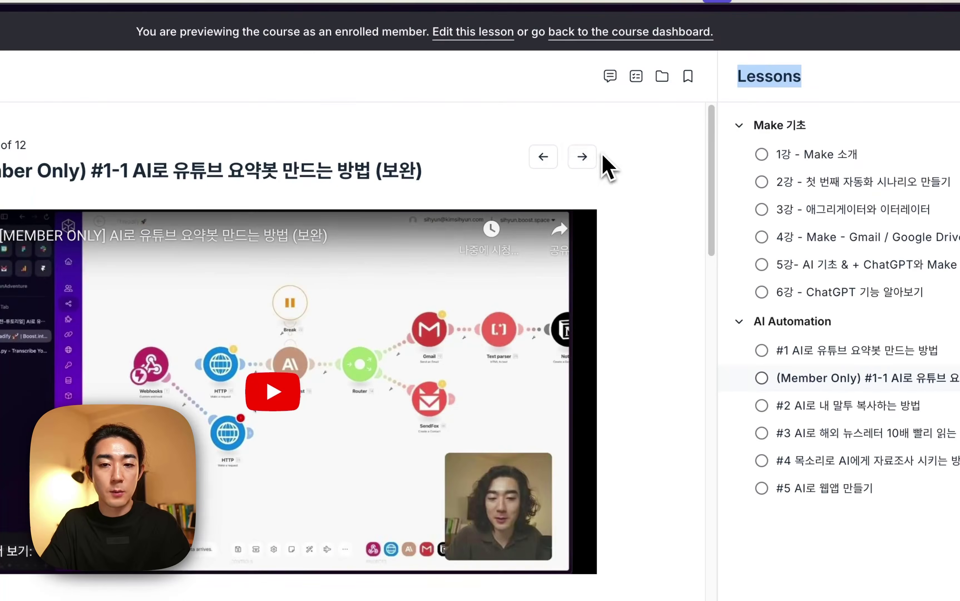
{"action": "left_click", "coordinate": [583, 158]}
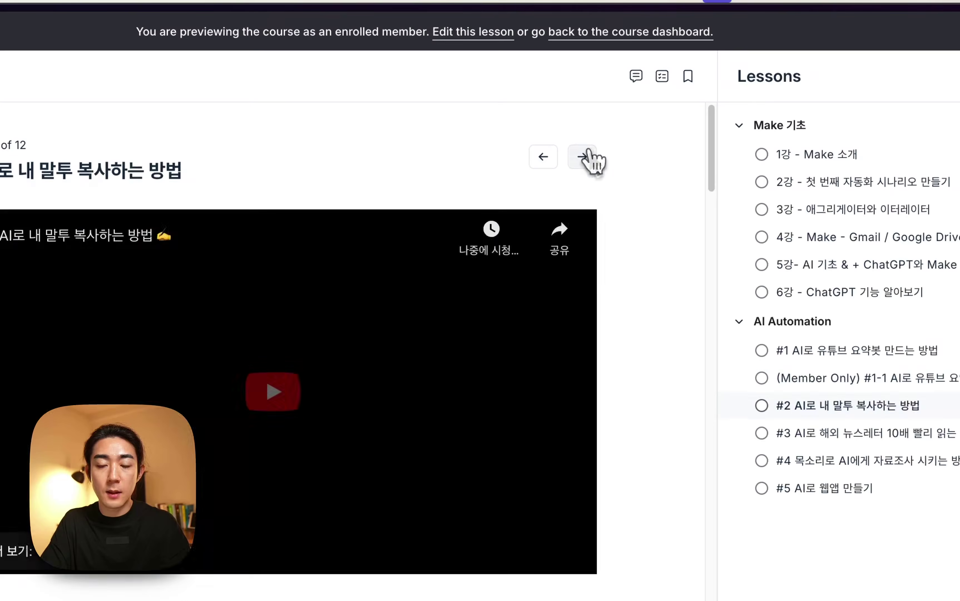
{"action": "left_click", "coordinate": [591, 158]}
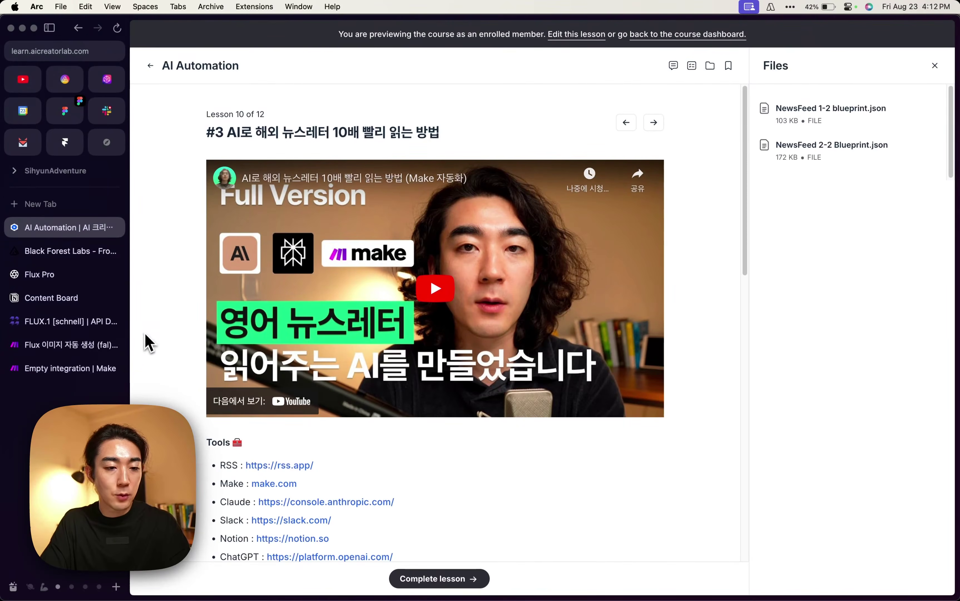
{"action": "left_click", "coordinate": [76, 366]}
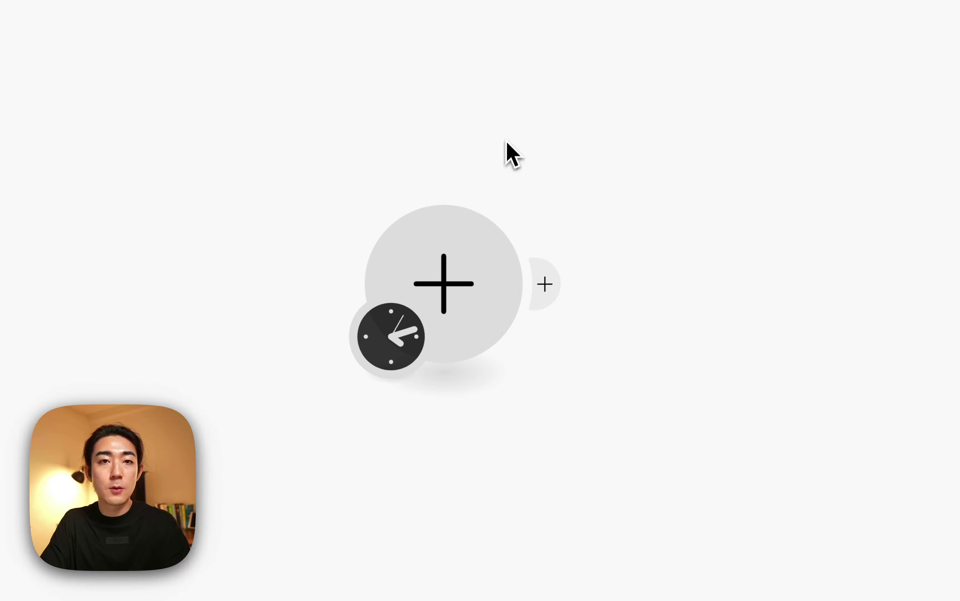
Add a Notion Watch Database Items trigger as the scenario's first module.
{"action": "right_click", "coordinate": [476, 208]}
{"action": "left_click", "coordinate": [357, 240]}
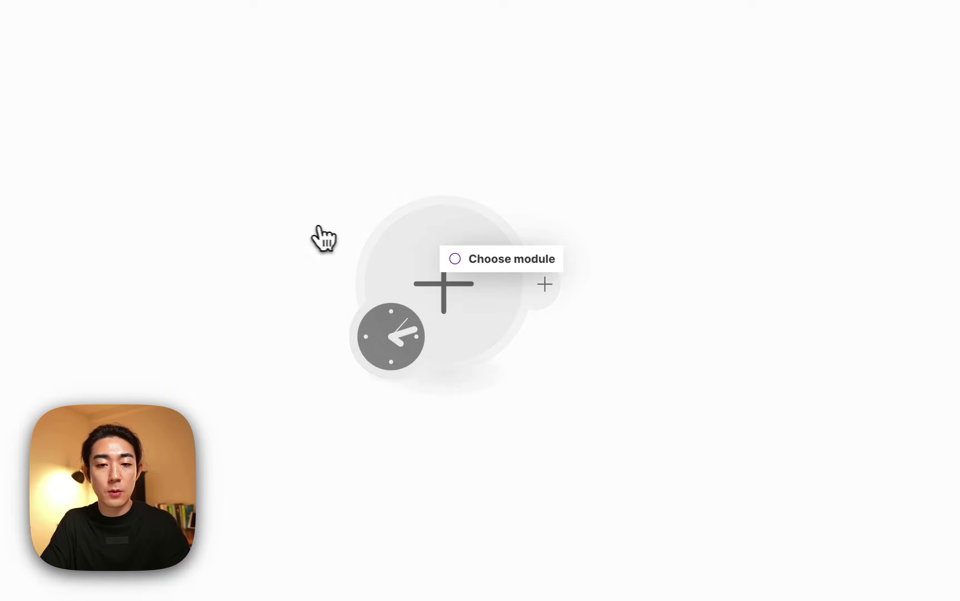
{"action": "left_click", "coordinate": [419, 248]}
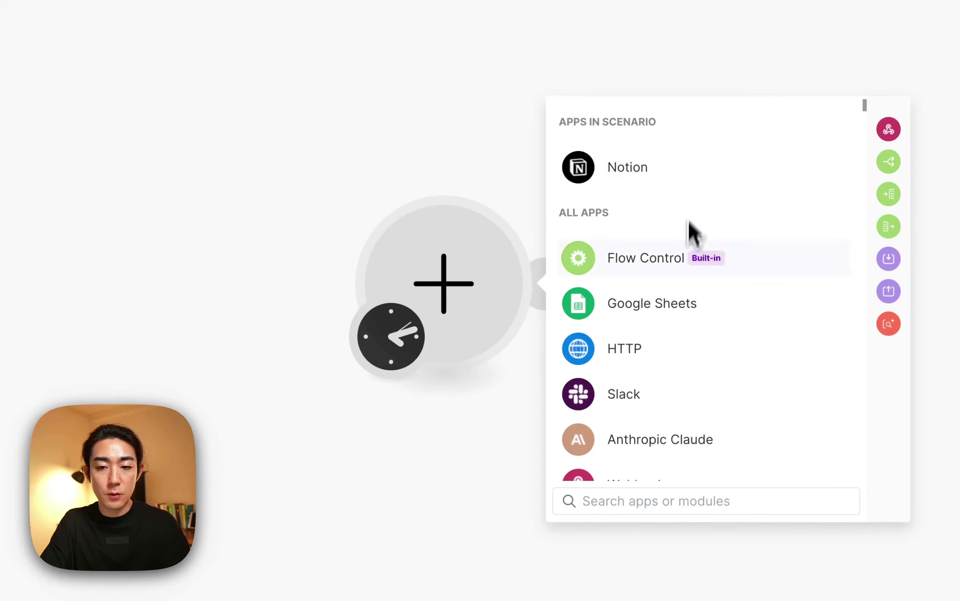
{"action": "left_click", "coordinate": [632, 175]}
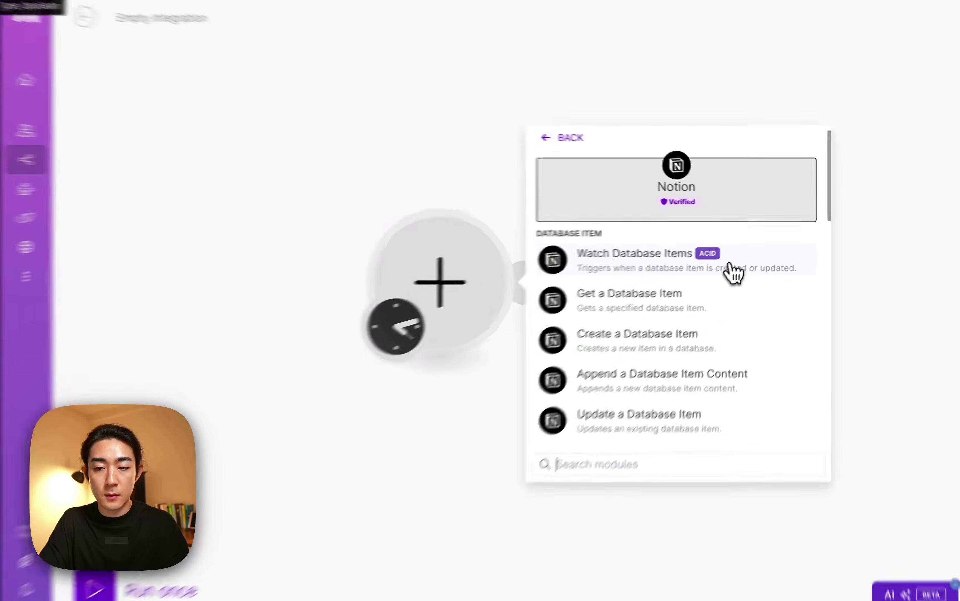
{"action": "left_click", "coordinate": [770, 256]}
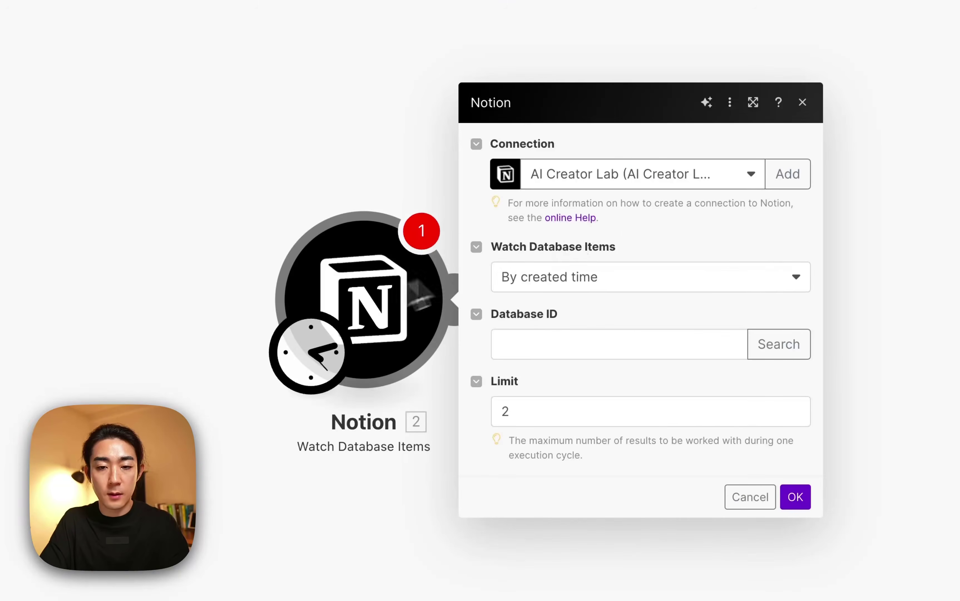
Keep the existing Notion connection, abandoning a new Notion Public connection.
{"action": "left_click", "coordinate": [750, 175]}
{"action": "left_click", "coordinate": [724, 163]}
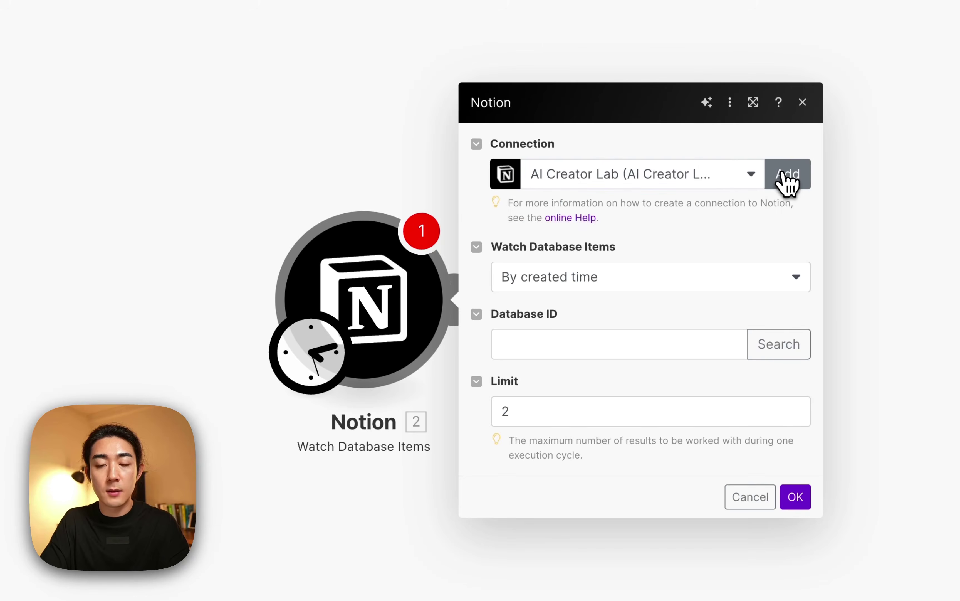
{"action": "left_click", "coordinate": [788, 177]}
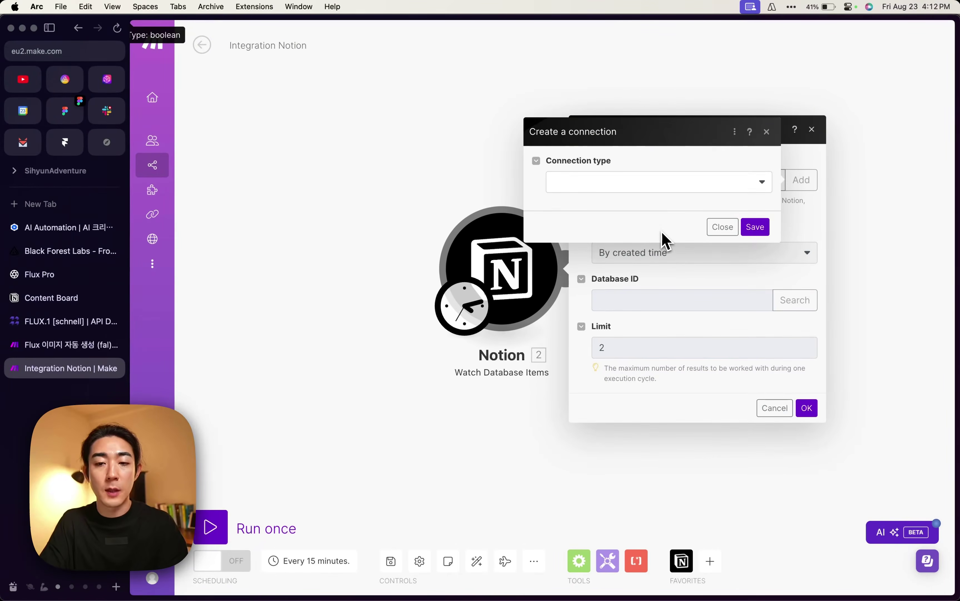
{"action": "left_click", "coordinate": [684, 186]}
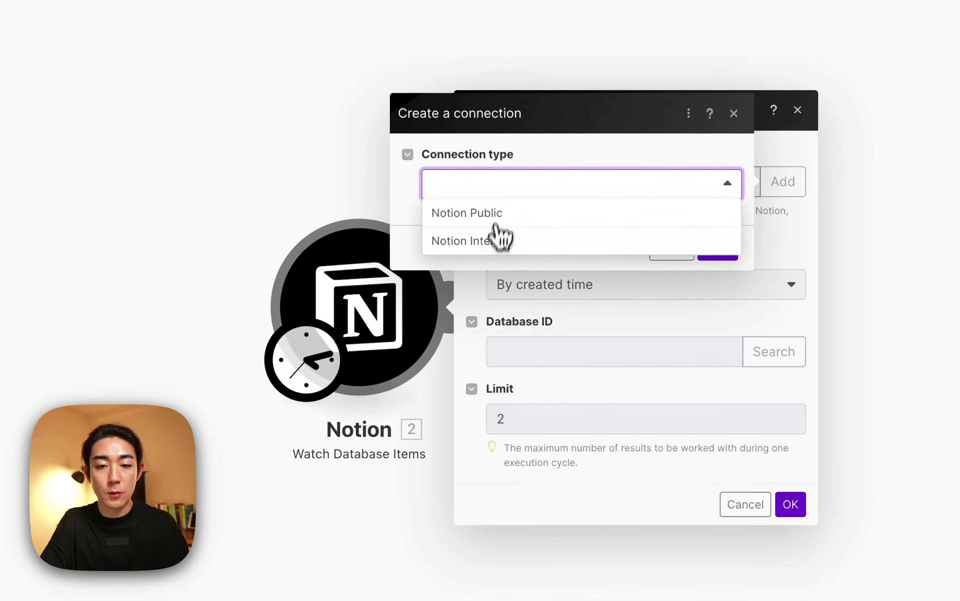
{"action": "left_click", "coordinate": [499, 216]}
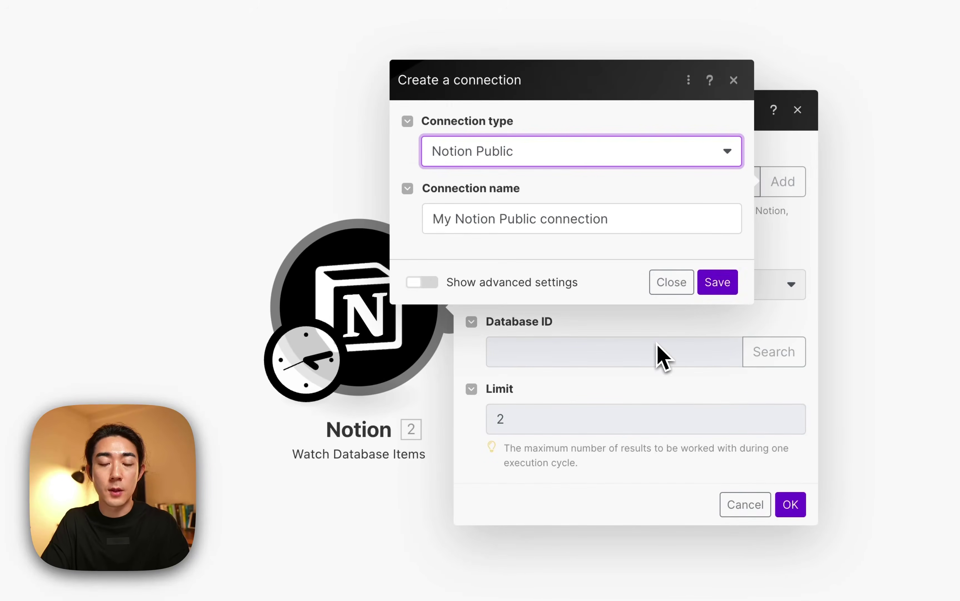
{"action": "left_click", "coordinate": [671, 282]}
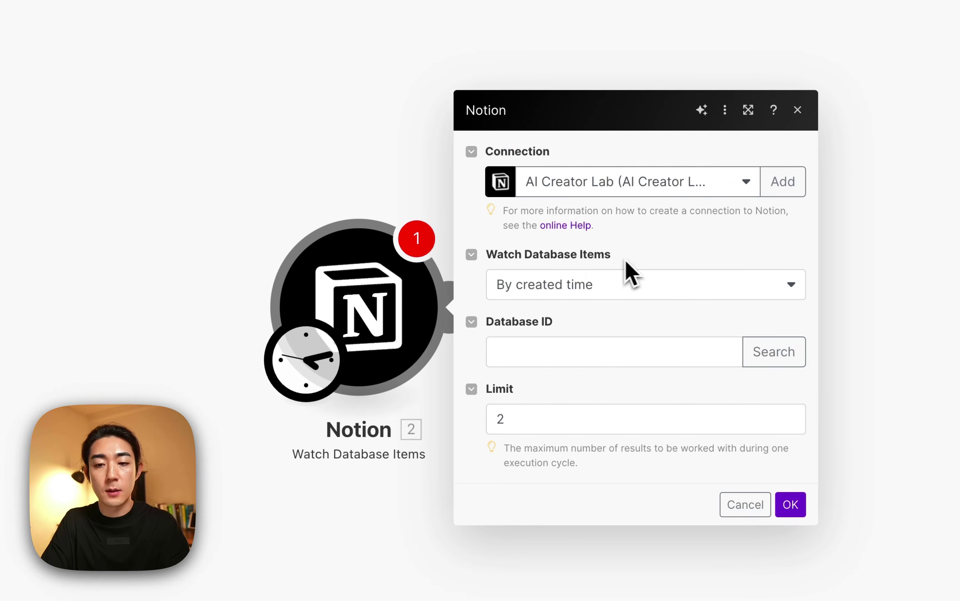
Set the trigger to watch items by updated time and focus the Database ID field.
{"action": "left_click", "coordinate": [547, 295]}
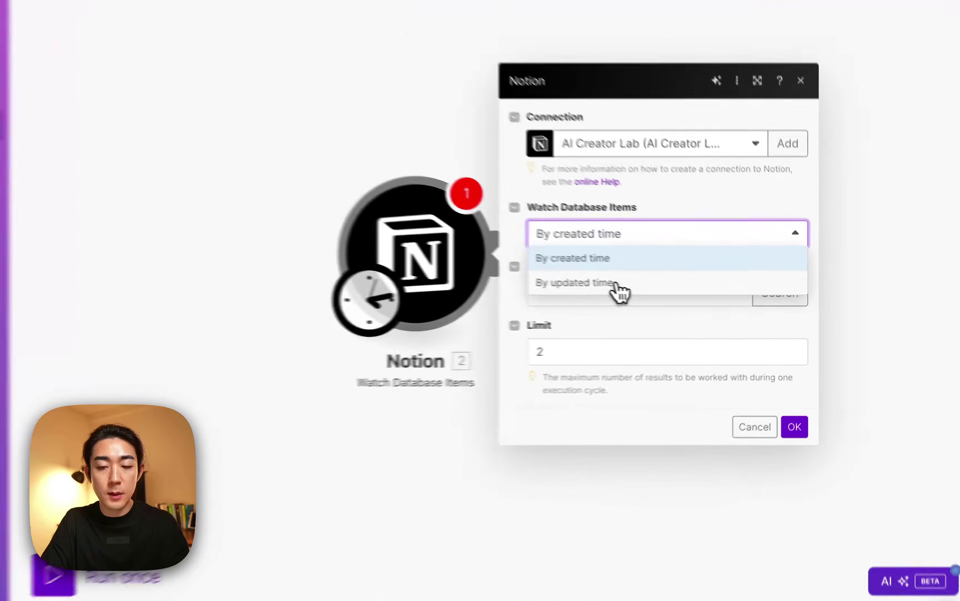
{"action": "left_click", "coordinate": [616, 282]}
{"action": "left_click", "coordinate": [636, 294]}
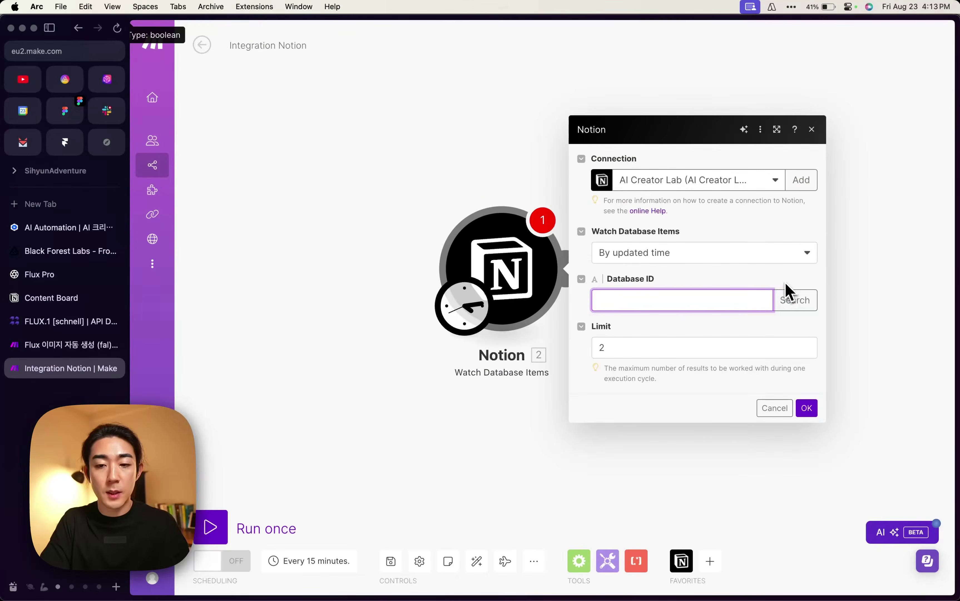
Search 'content board' and set the Notion trigger's Database ID to the Content Board database.
{"action": "left_click", "coordinate": [791, 302]}
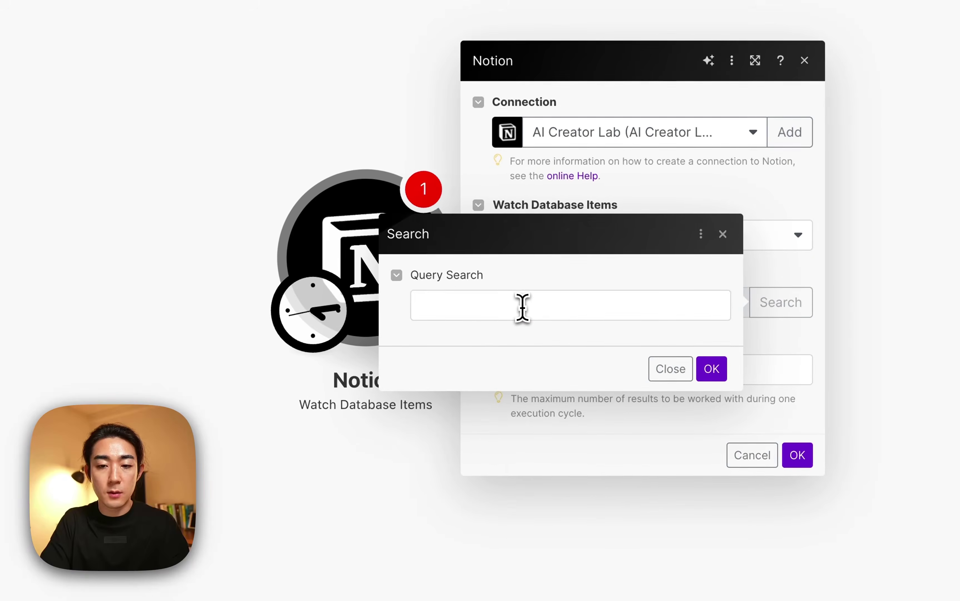
{"action": "left_click", "coordinate": [522, 307]}
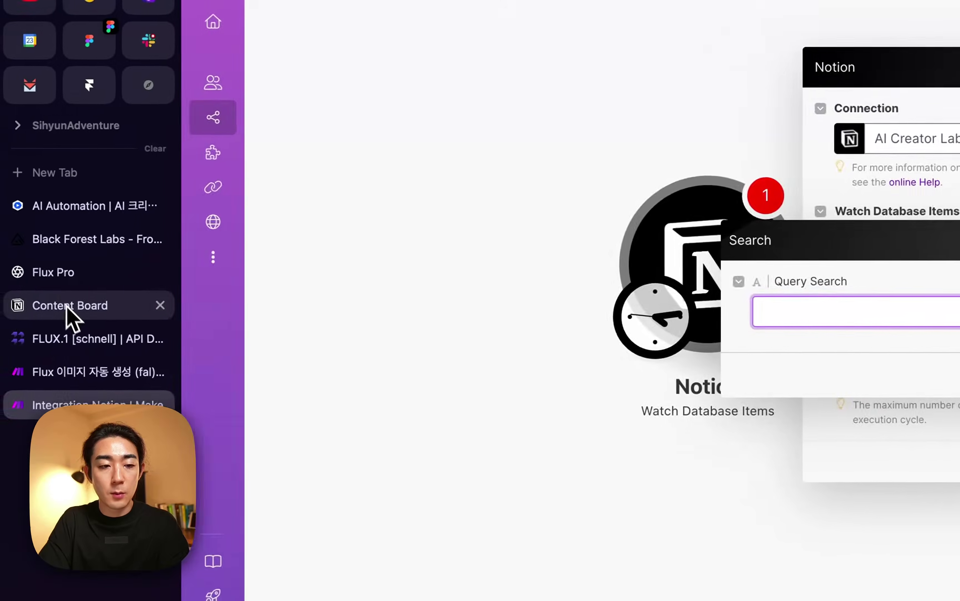
{"action": "left_click", "coordinate": [43, 311]}
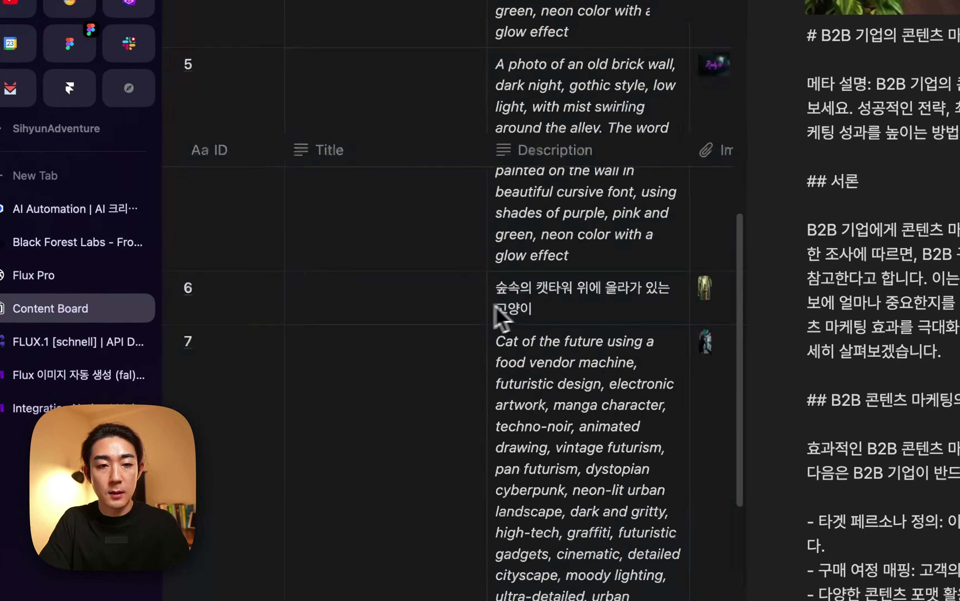
{"action": "scroll", "coordinate": [496, 314], "scroll_direction": "up", "scroll_amount": 10}
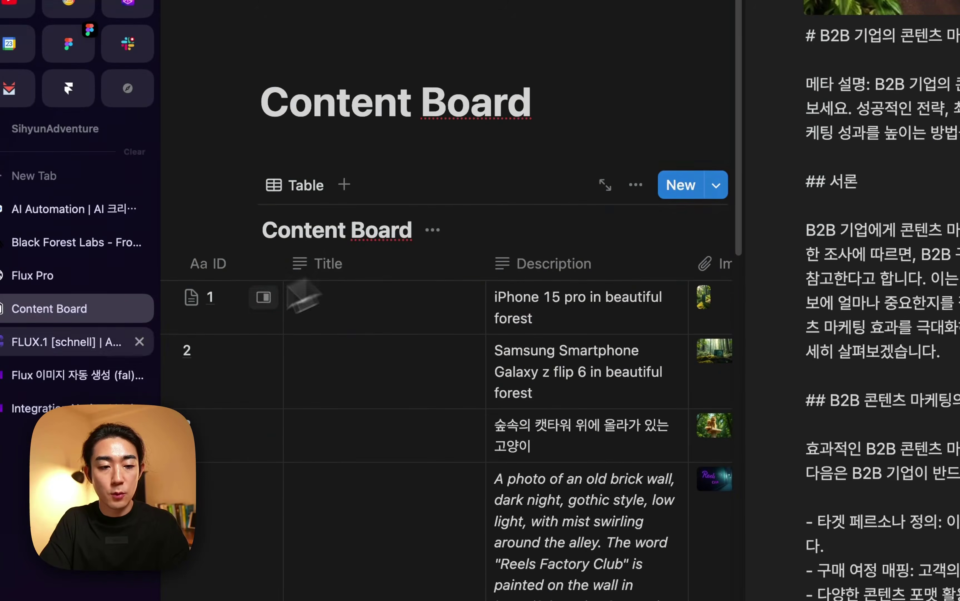
{"action": "left_click", "coordinate": [75, 406]}
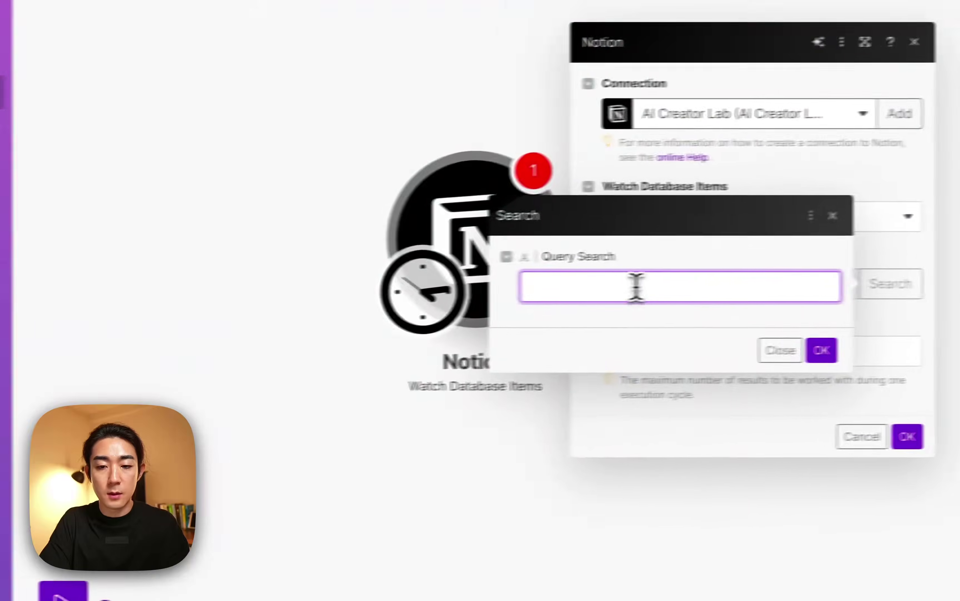
{"action": "left_click", "coordinate": [636, 286]}
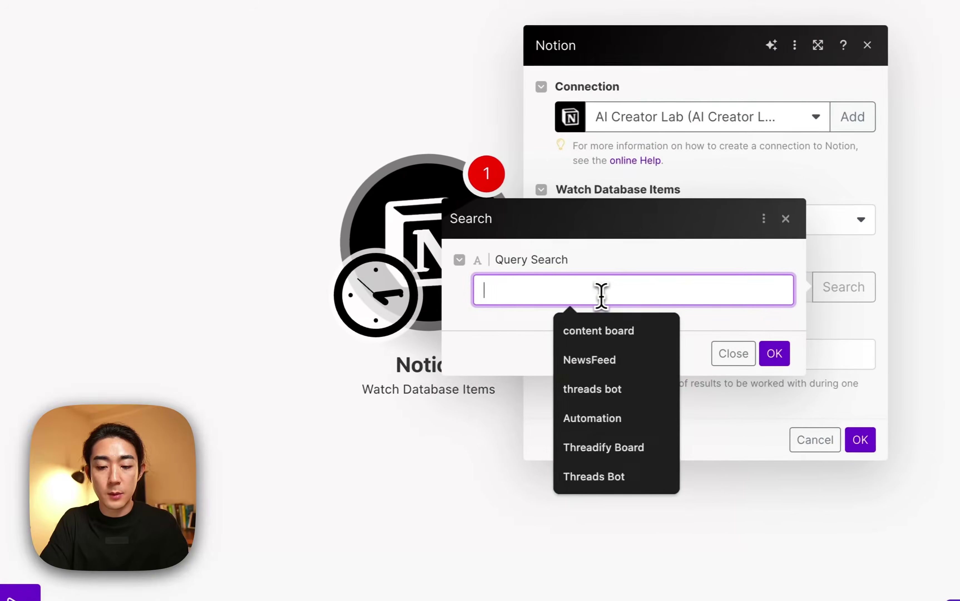
{"action": "type", "text": "content board"}
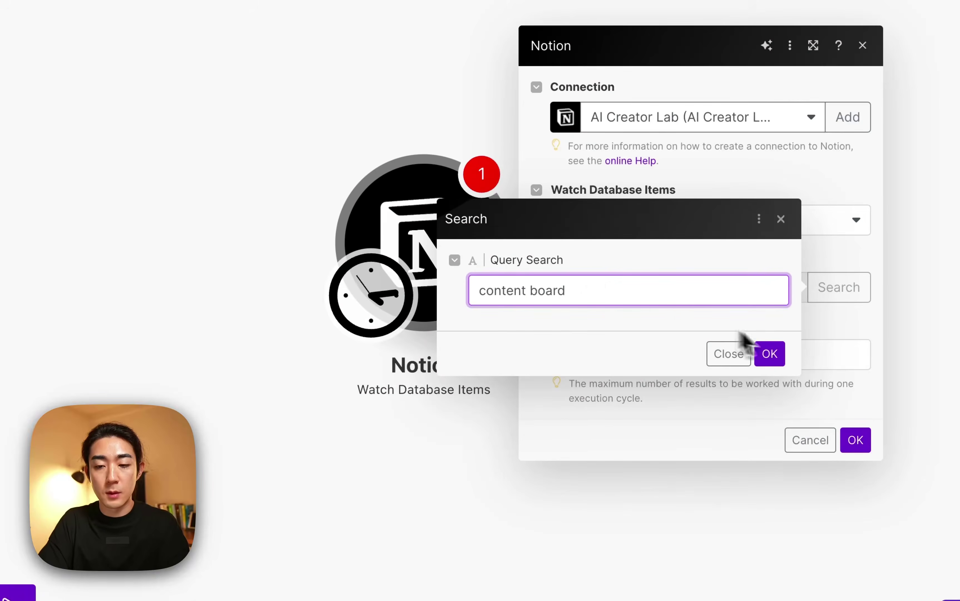
{"action": "left_click", "coordinate": [770, 354]}
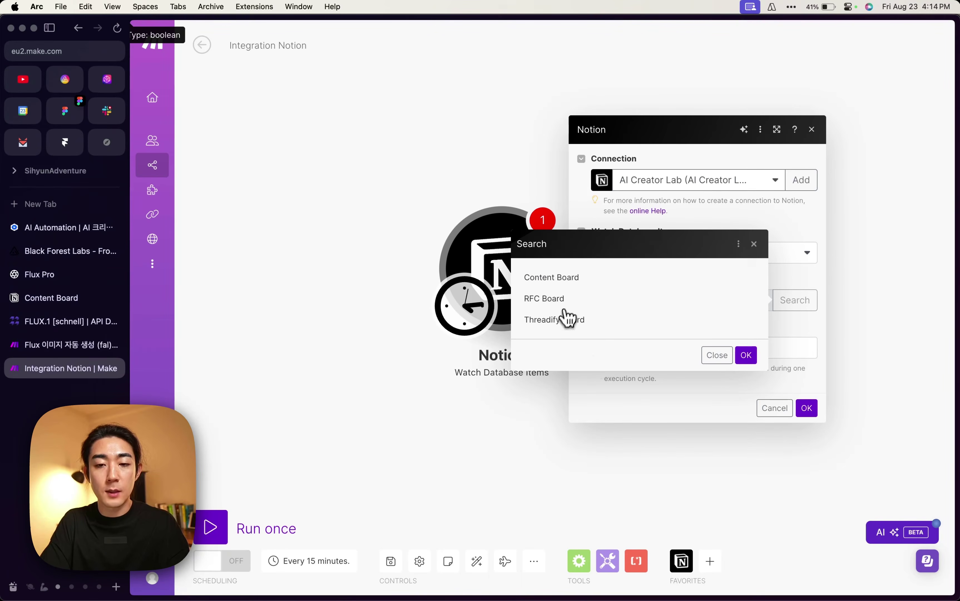
{"action": "left_click", "coordinate": [541, 280]}
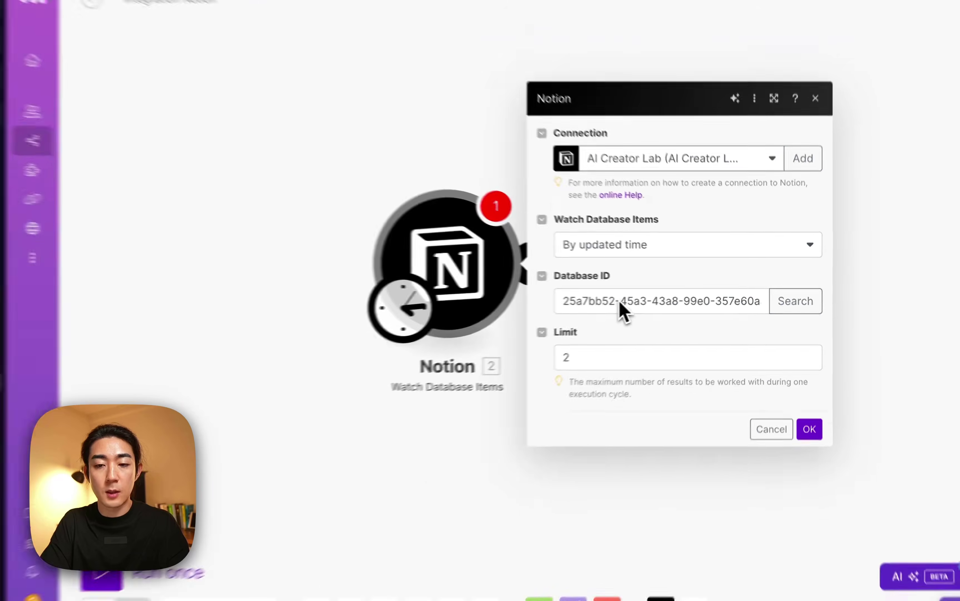
Change the trigger's Limit from 2 to 1, save it, and start from now on.
{"action": "left_click", "coordinate": [627, 352]}
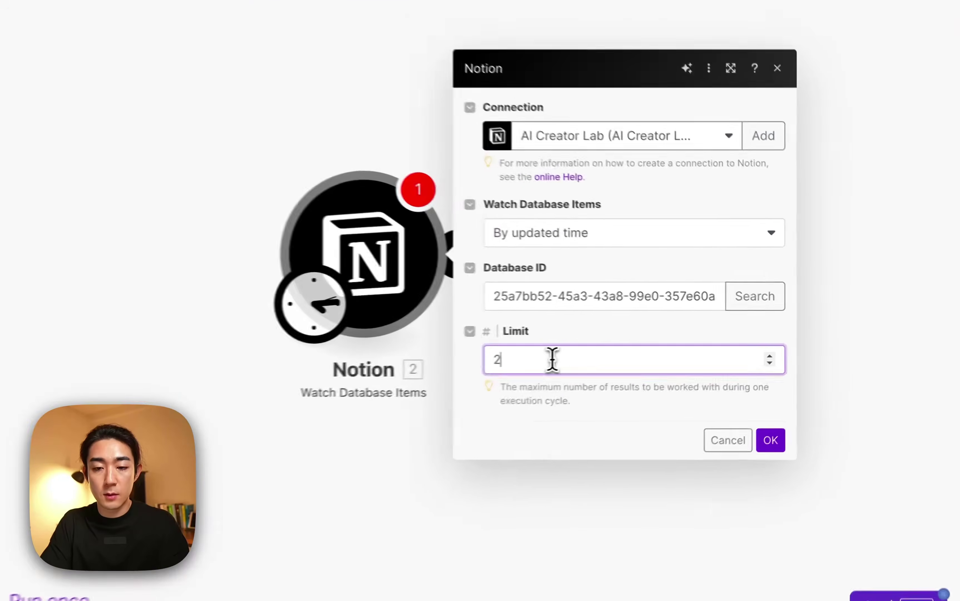
{"action": "key", "text": "BackSpace"}
{"action": "type", "text": "1"}
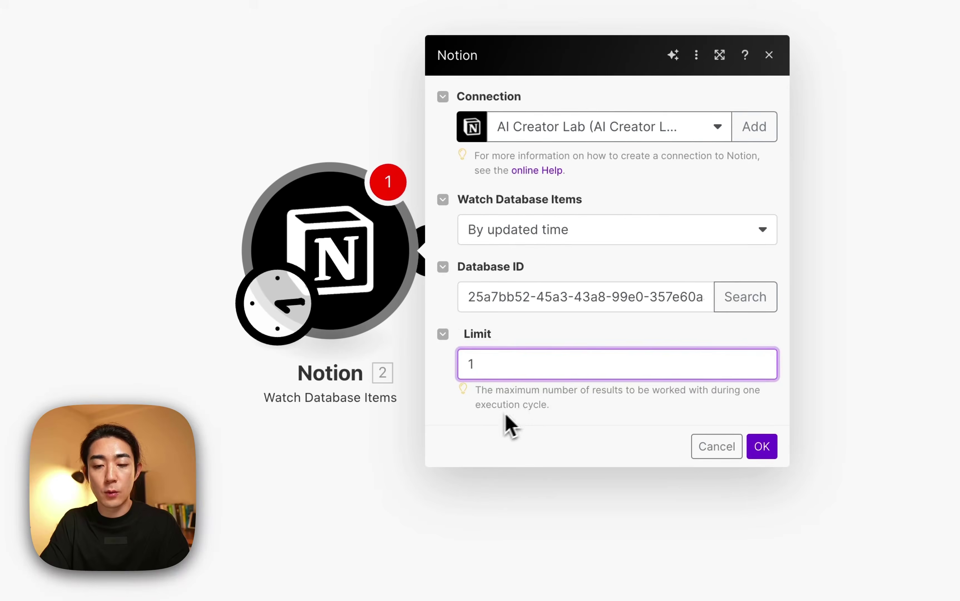
{"action": "left_click", "coordinate": [497, 413]}
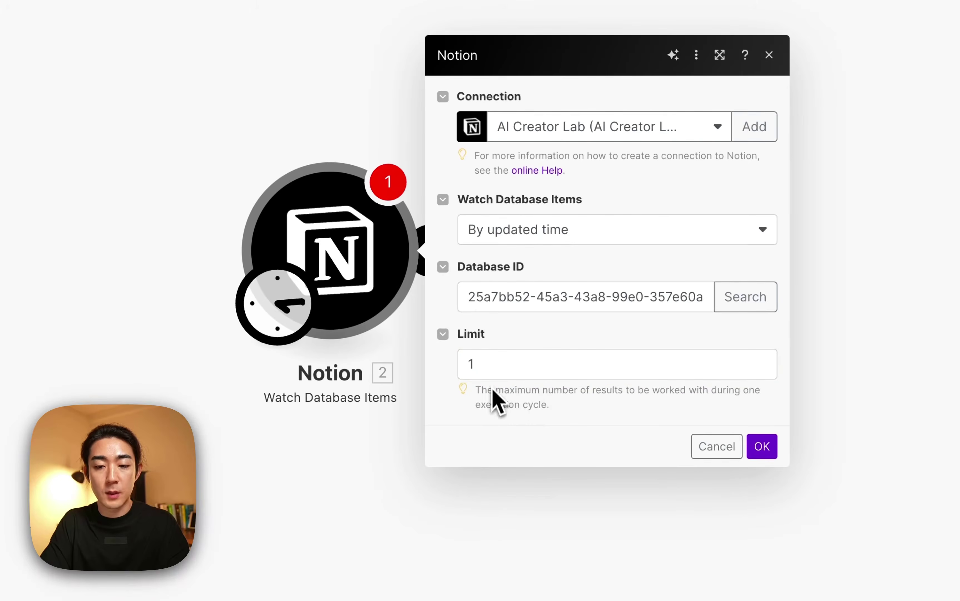
{"action": "left_click", "coordinate": [759, 448]}
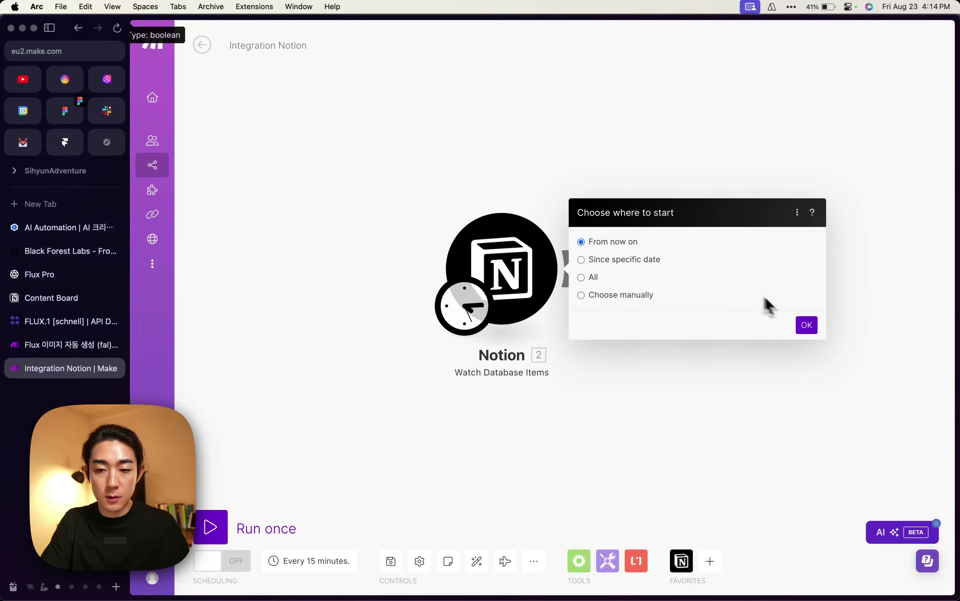
{"action": "left_click", "coordinate": [806, 324]}
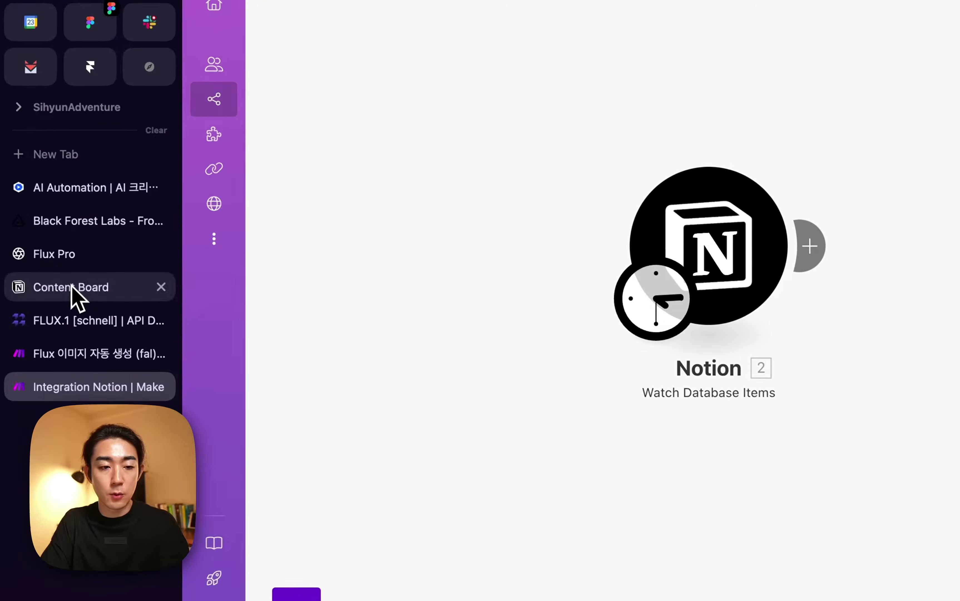
{"action": "left_click", "coordinate": [73, 292]}
Add a new Content Board row and enter '고양이가 미정신 건강에 미치는 영향' in a cell.
{"action": "scroll", "coordinate": [467, 365], "scroll_direction": "down", "scroll_amount": 10}
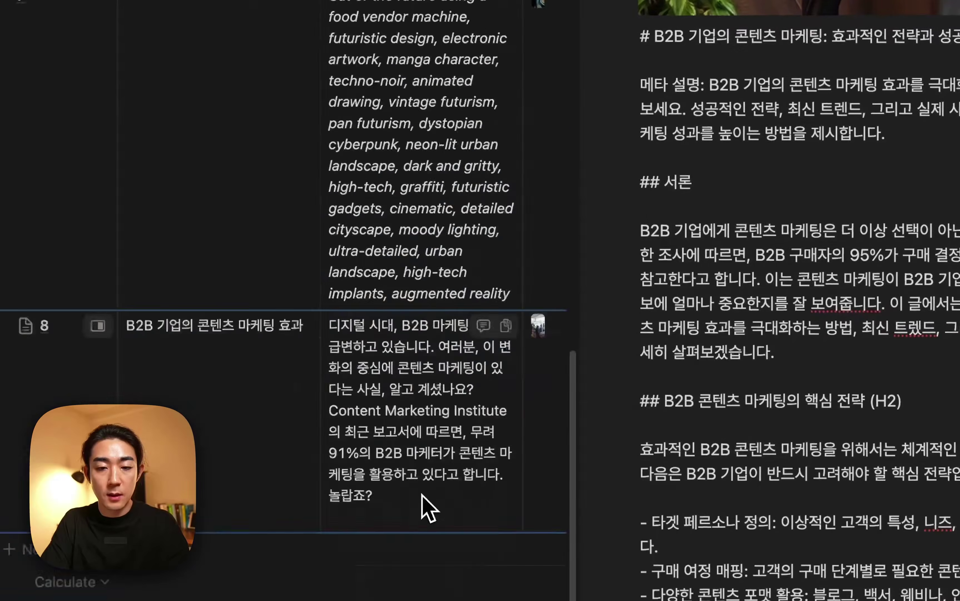
{"action": "left_click", "coordinate": [564, 16]}
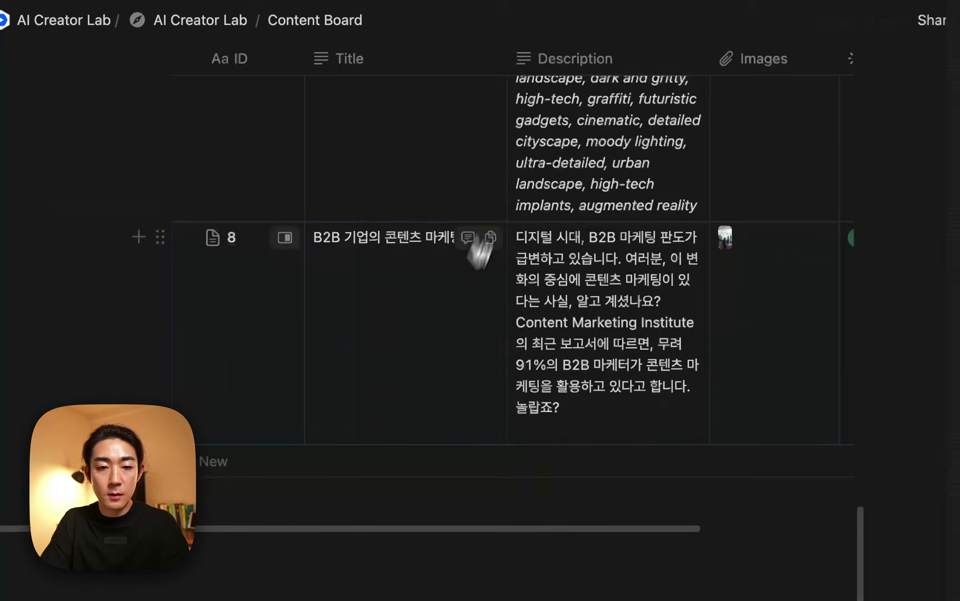
{"action": "left_click", "coordinate": [283, 462]}
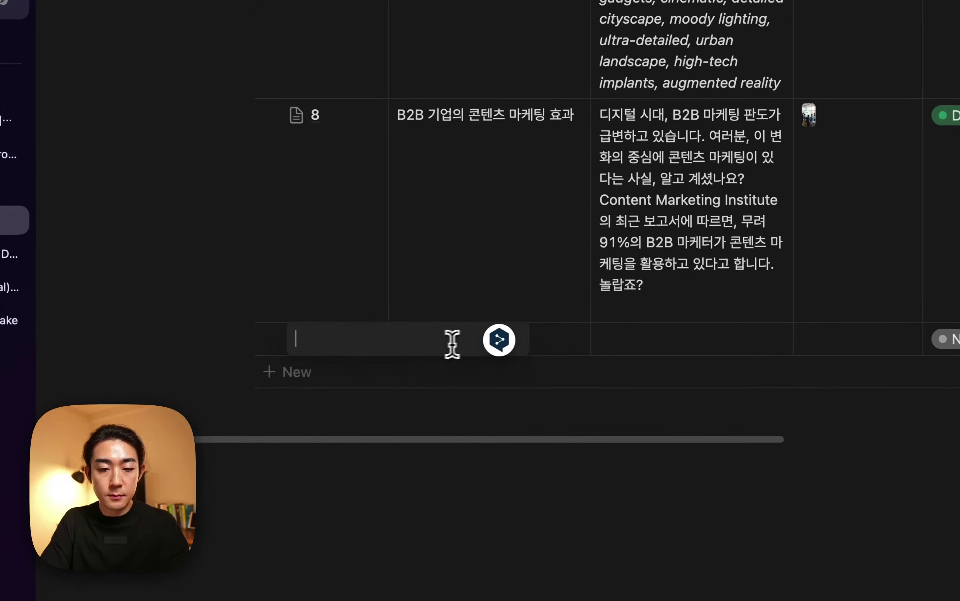
{"action": "key", "text": "Escape"}
{"action": "left_click", "coordinate": [522, 345]}
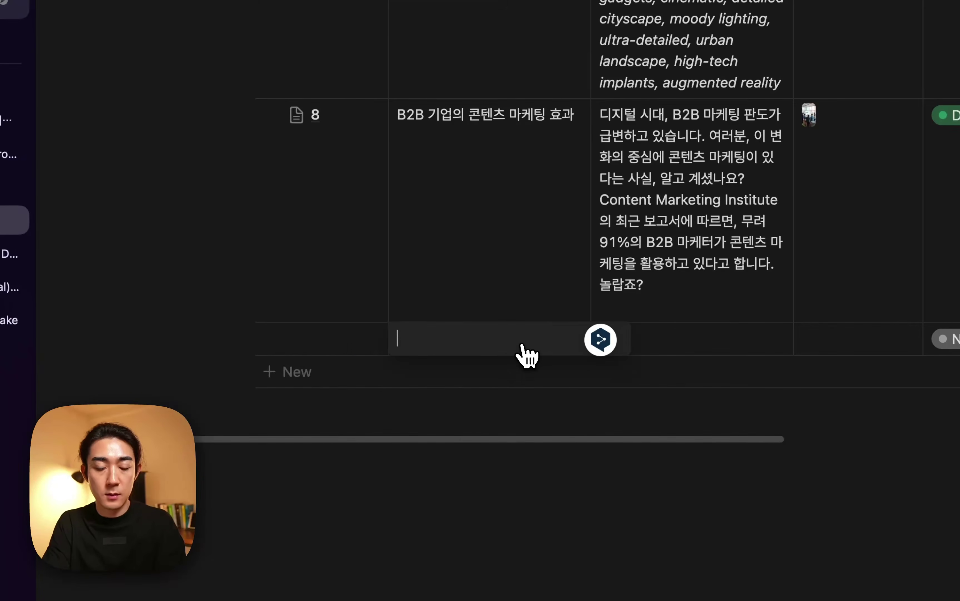
{"action": "type", "text": "고양이"}
{"action": "type", "text": "가 미"}
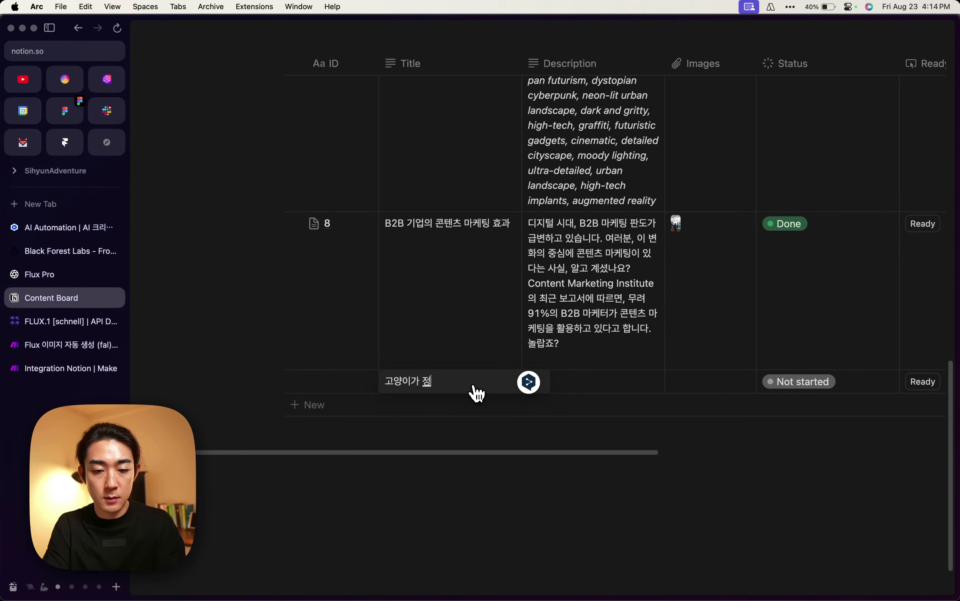
{"action": "type", "text": "정신 건강에 미치는"}
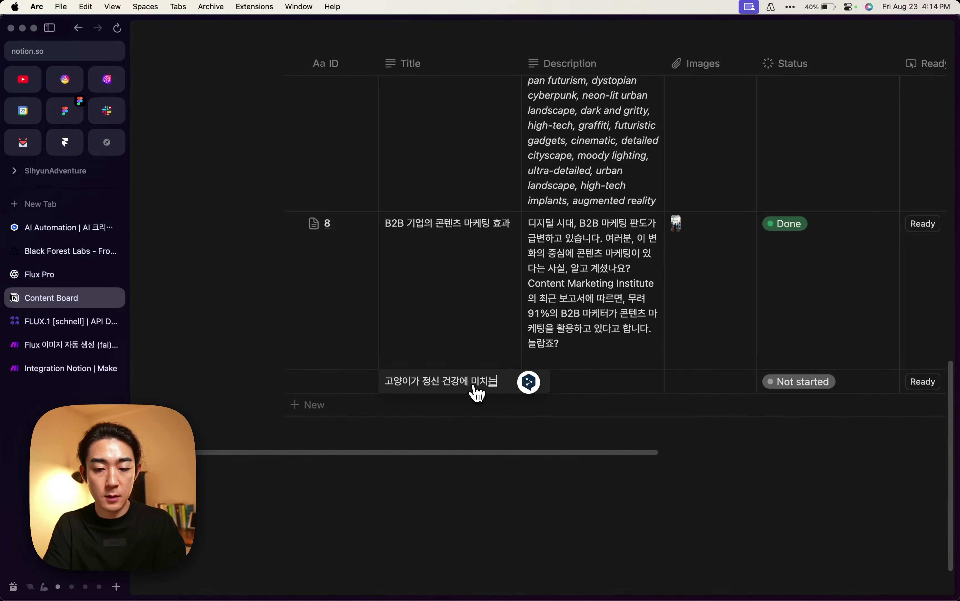
{"action": "type", "text": " 영향"}
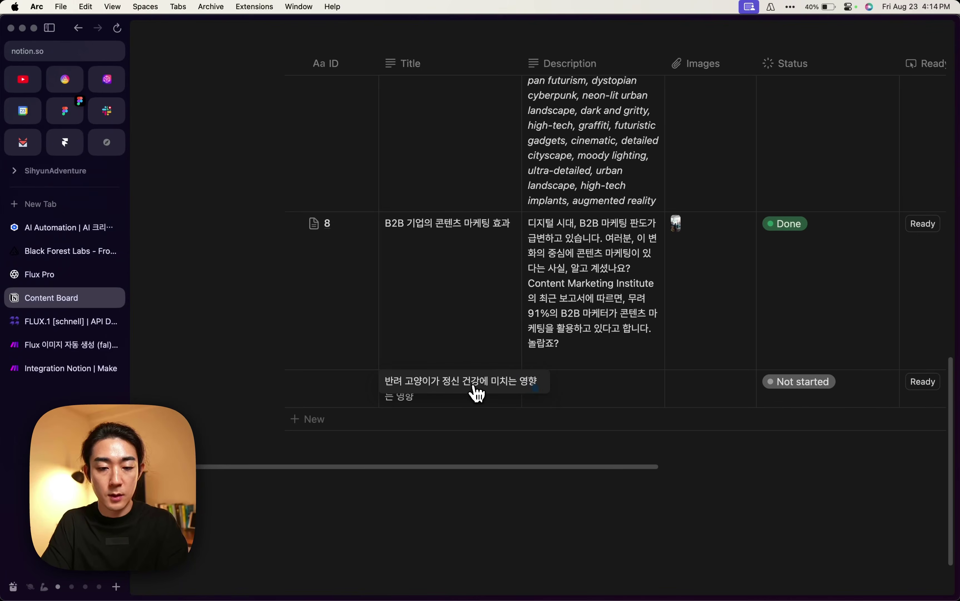
Fill the row's Description with '레고 스타일의 고양이가 캣타워에 올라가있는 이미지' and return to Make.
{"action": "left_click", "coordinate": [572, 393]}
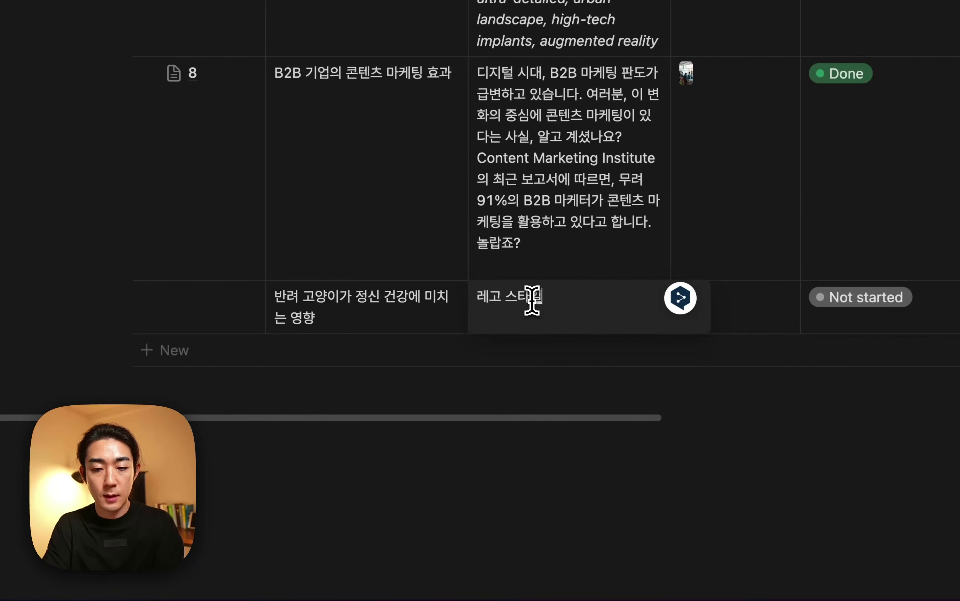
{"action": "type", "text": "레고 스타일의 고양이가 캣타워에 올라가 있는 이미지"}
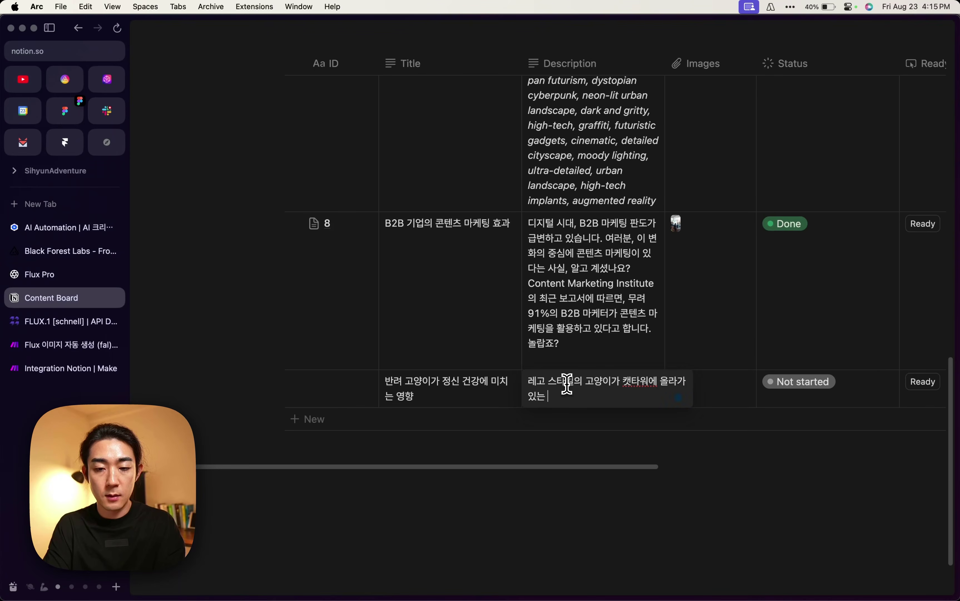
{"action": "key", "text": "Escape"}
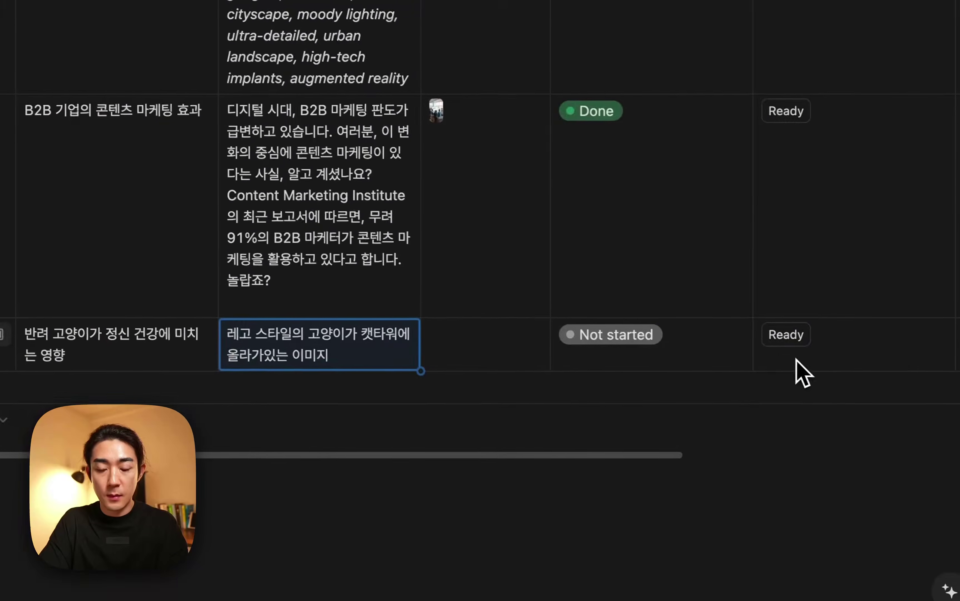
{"action": "left_click", "coordinate": [60, 349]}
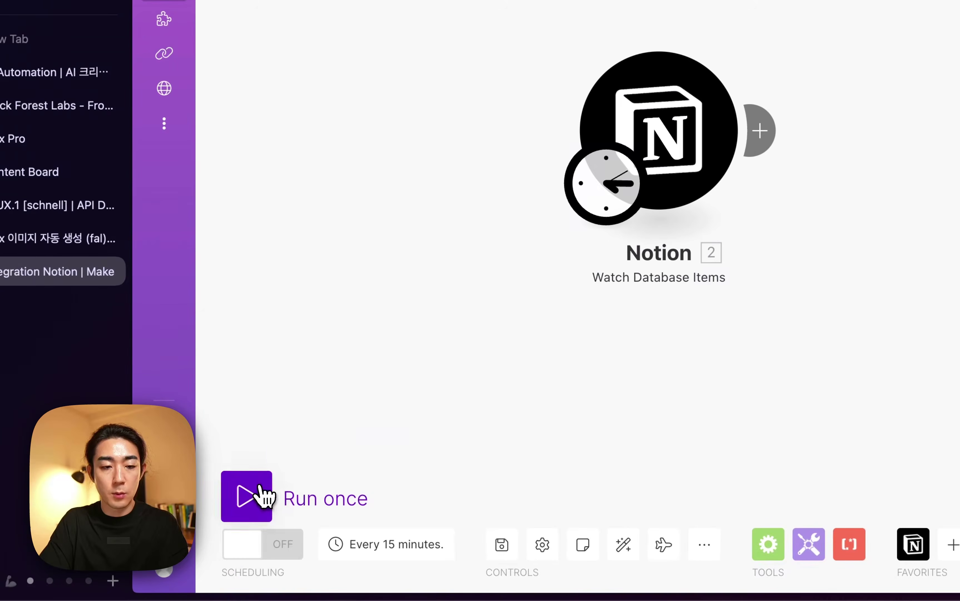
Run the scenario once and expand the output bundle to show the row's Description.
{"action": "left_click", "coordinate": [263, 495]}
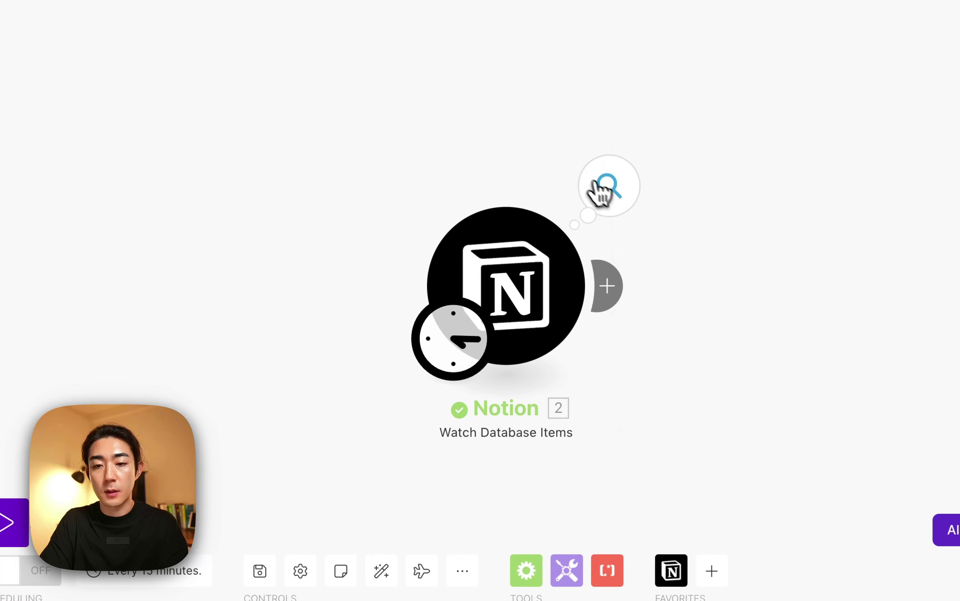
{"action": "left_click", "coordinate": [609, 196]}
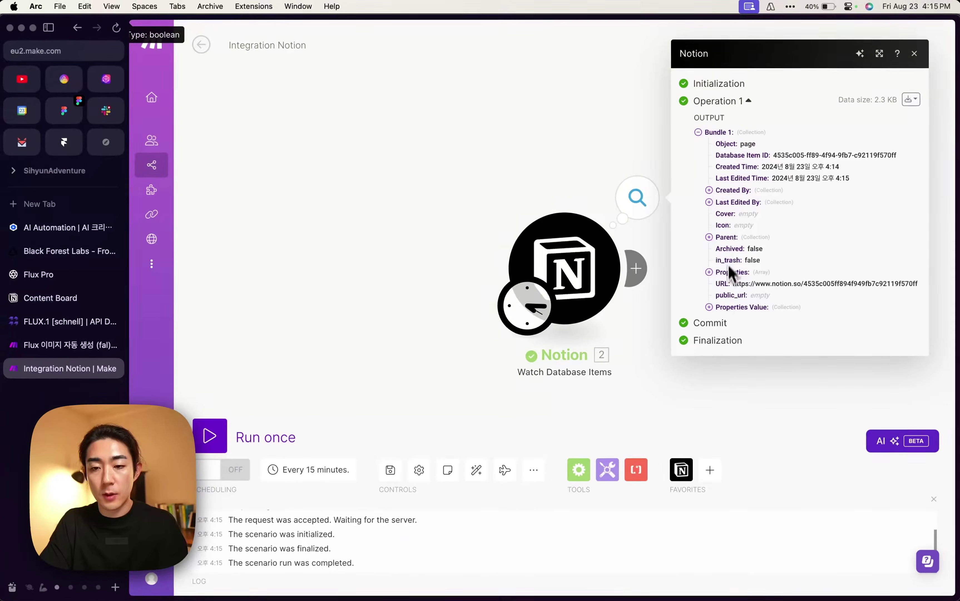
{"action": "left_click", "coordinate": [709, 273]}
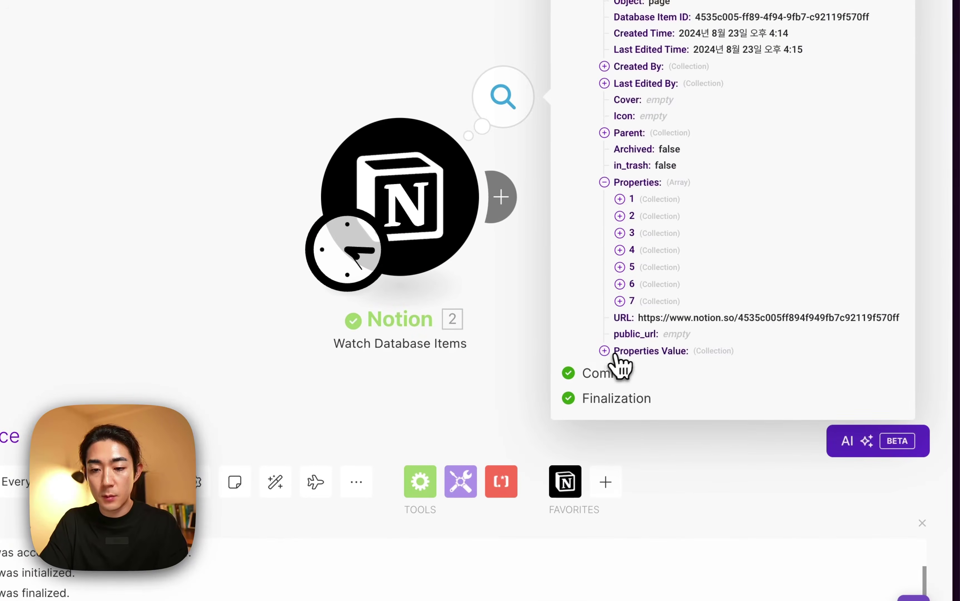
{"action": "left_click", "coordinate": [623, 353]}
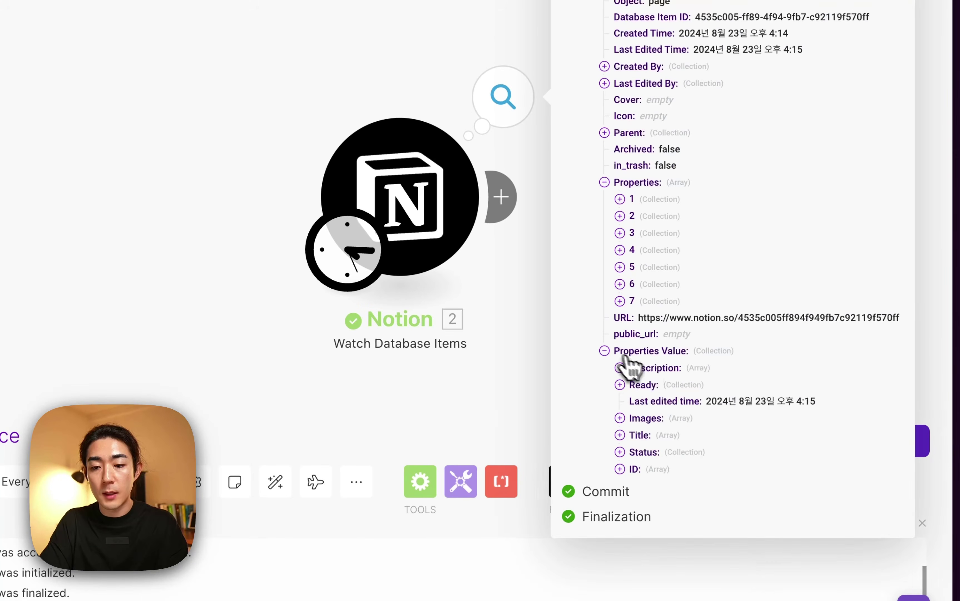
{"action": "left_click", "coordinate": [624, 371]}
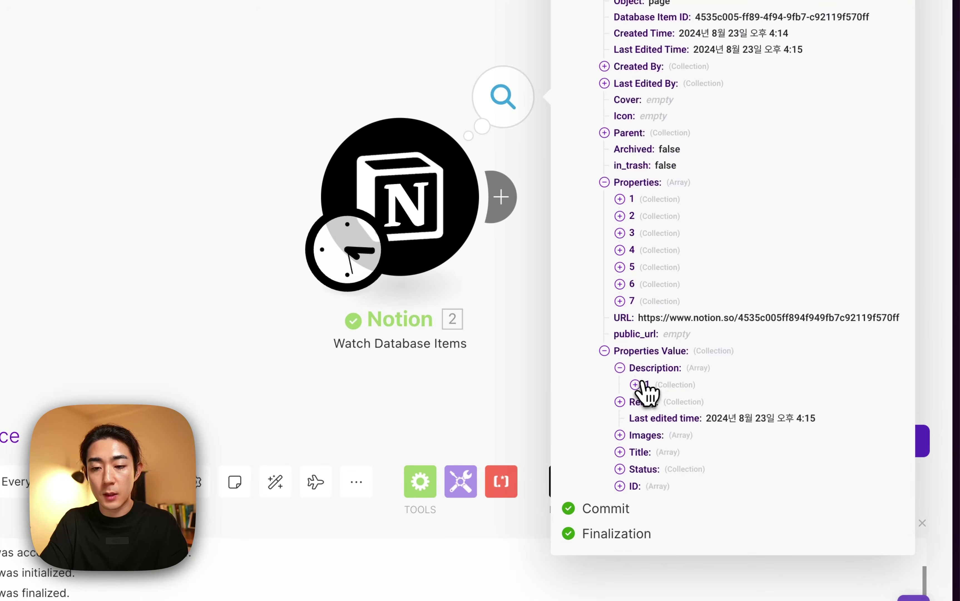
{"action": "left_click", "coordinate": [643, 383]}
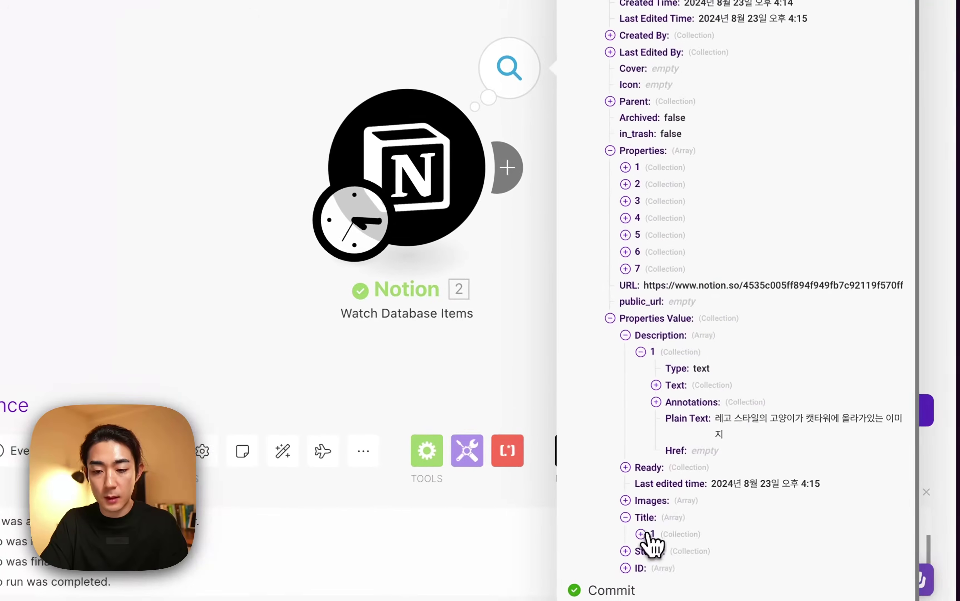
Reveal the row's Title in the output, then switch to the Flux 이미지 자동 생성 scenario.
{"action": "left_click", "coordinate": [720, 517]}
{"action": "left_click", "coordinate": [730, 528]}
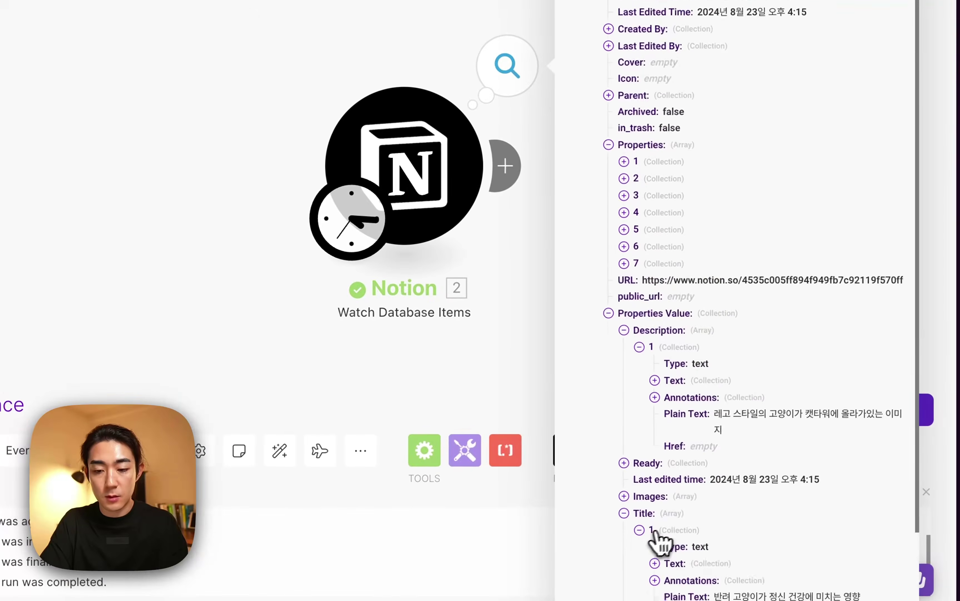
{"action": "scroll", "coordinate": [702, 527], "scroll_direction": "down", "scroll_amount": 2}
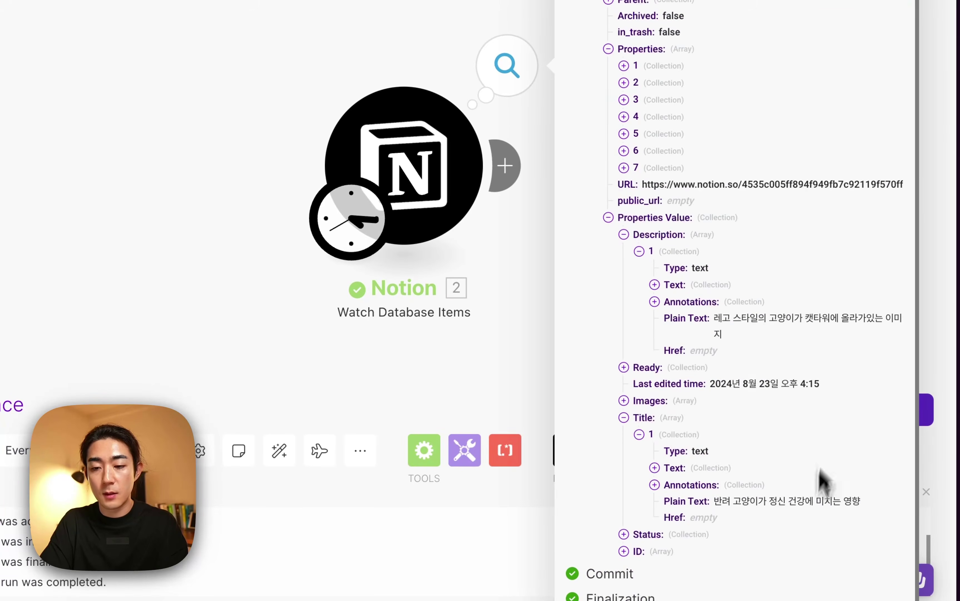
{"action": "left_click", "coordinate": [133, 97]}
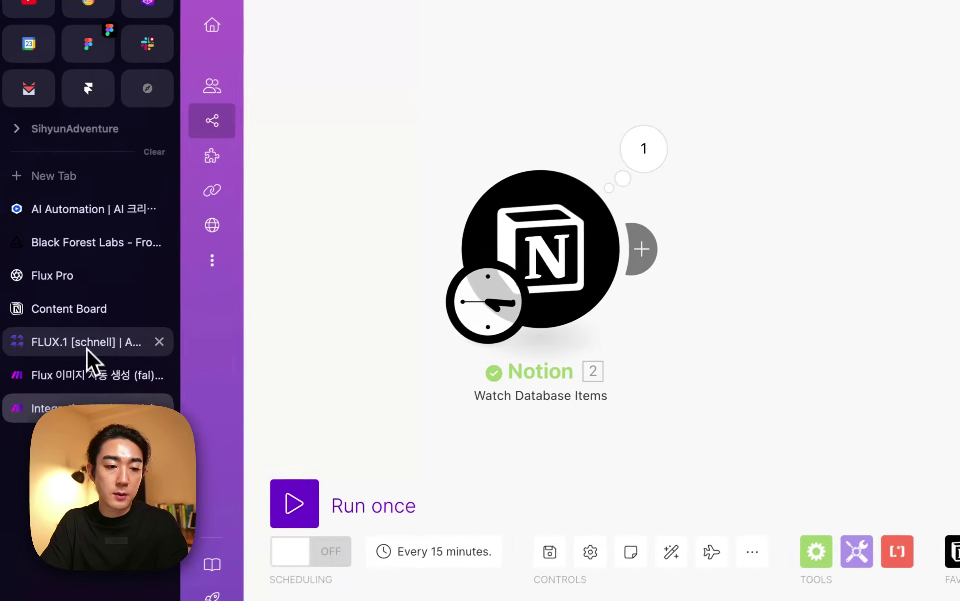
{"action": "left_click", "coordinate": [87, 343]}
{"action": "left_click", "coordinate": [79, 374]}
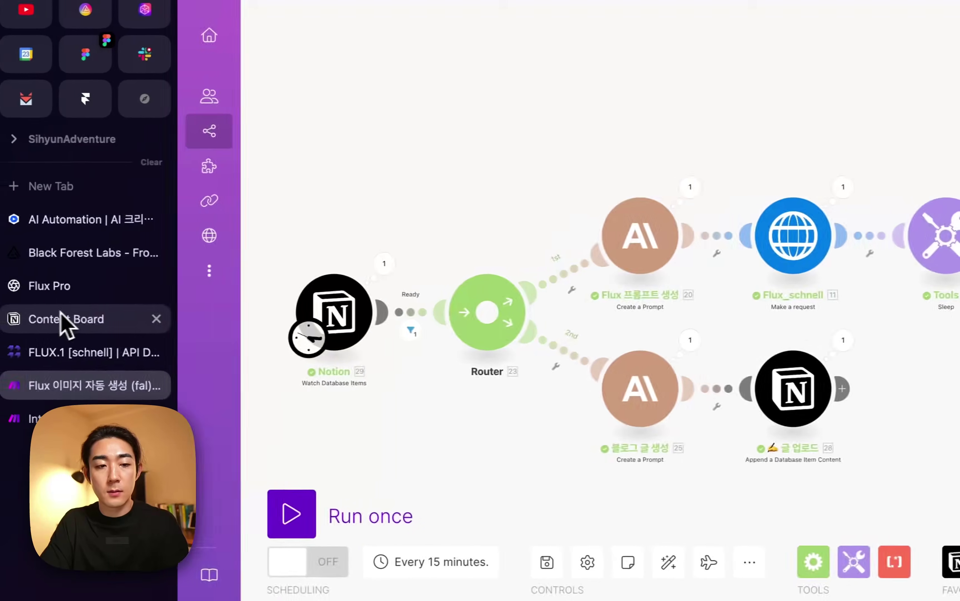
Select the new Content Board row's full Description text in Notion.
{"action": "left_click", "coordinate": [66, 320]}
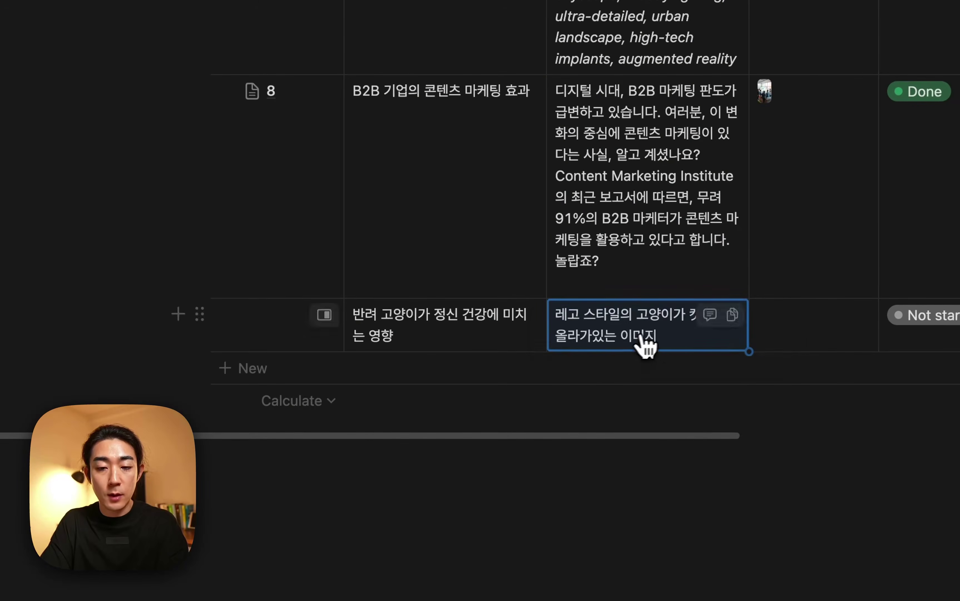
{"action": "left_click", "coordinate": [678, 336]}
{"action": "triple_click", "coordinate": [681, 338]}
{"action": "key", "text": "Escape"}
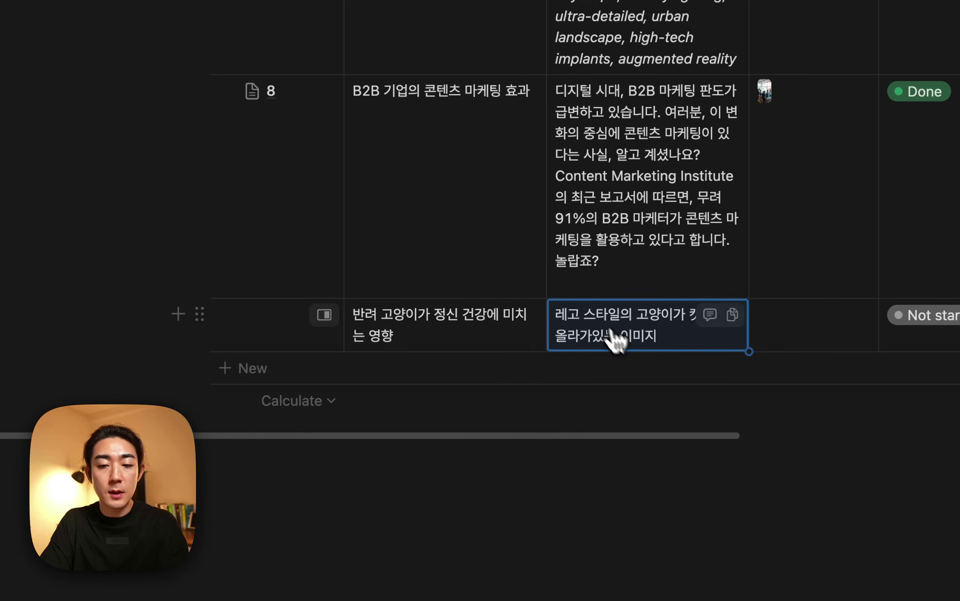
{"action": "triple_click", "coordinate": [640, 327]}
{"action": "key", "text": "Escape"}
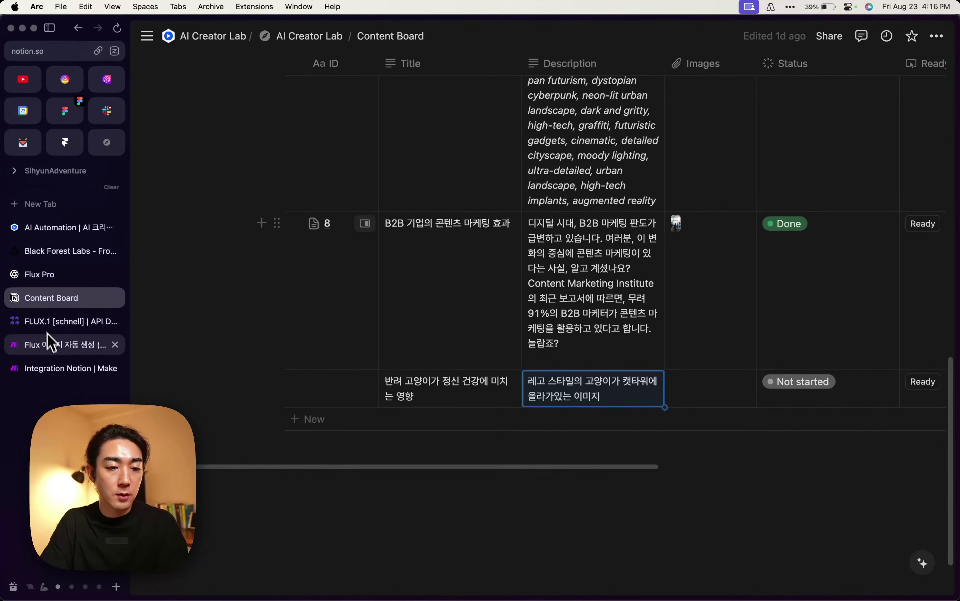
Review the Flux scenario's Claude prompt text, then return to the Integration Notion scenario.
{"action": "left_click", "coordinate": [82, 368]}
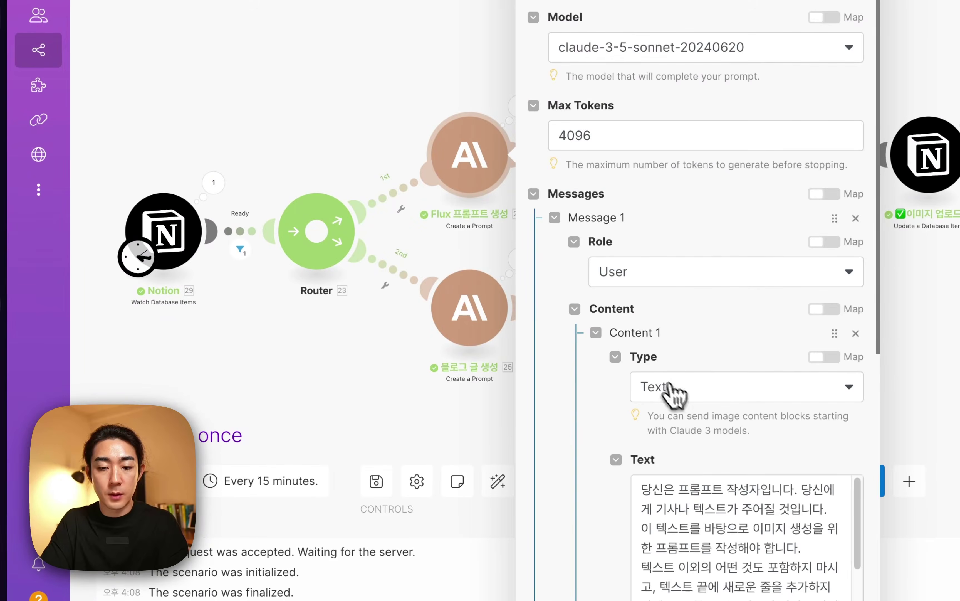
{"action": "left_click", "coordinate": [697, 525]}
{"action": "key", "text": "super+a"}
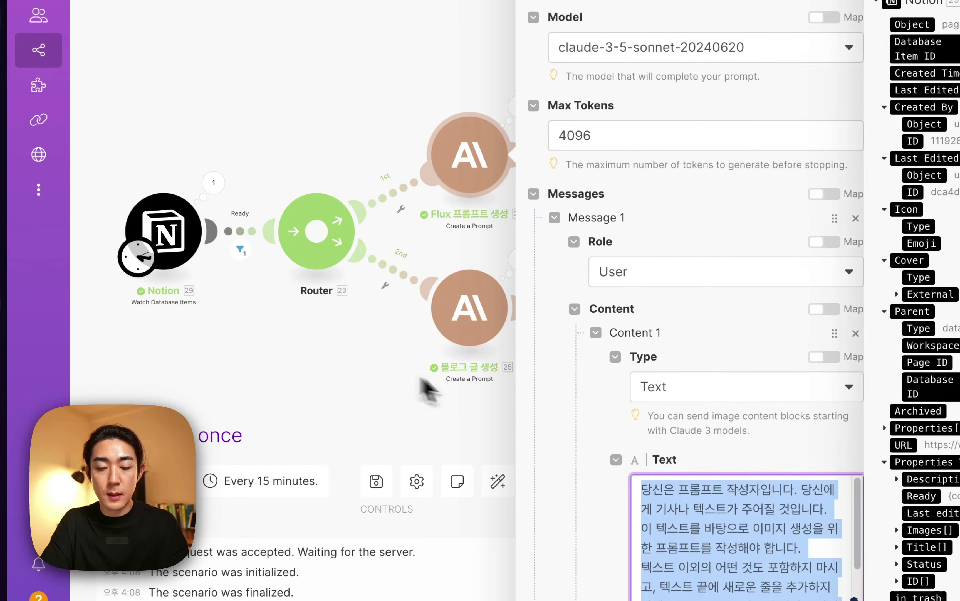
{"action": "left_click", "coordinate": [427, 391]}
{"action": "mouse_move", "coordinate": [4, 353]}
{"action": "left_click", "coordinate": [60, 354]}
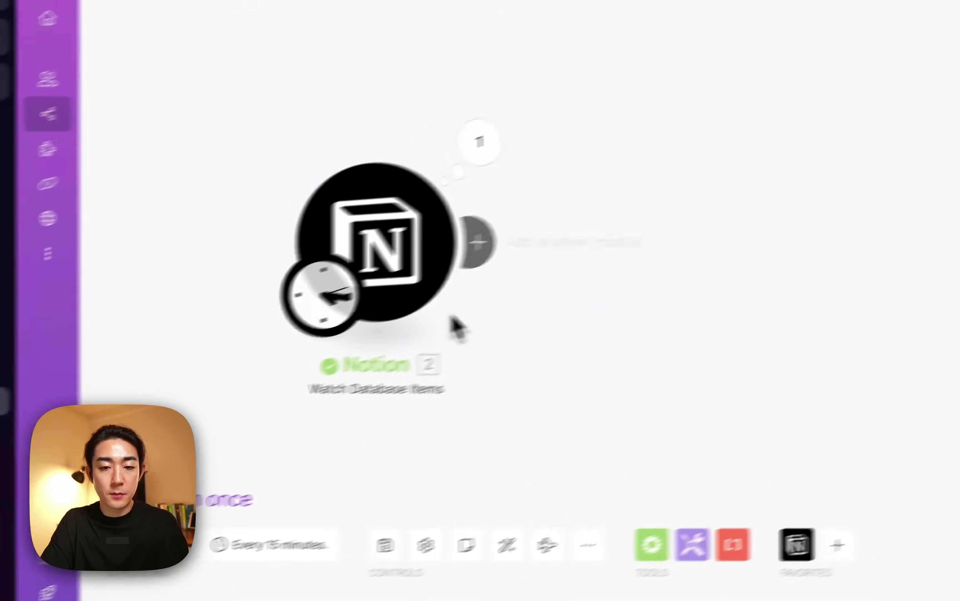
{"action": "left_click", "coordinate": [477, 241]}
Add an Anthropic Claude 'Create a Prompt' module after the Notion trigger.
{"action": "type", "text": "claude"}
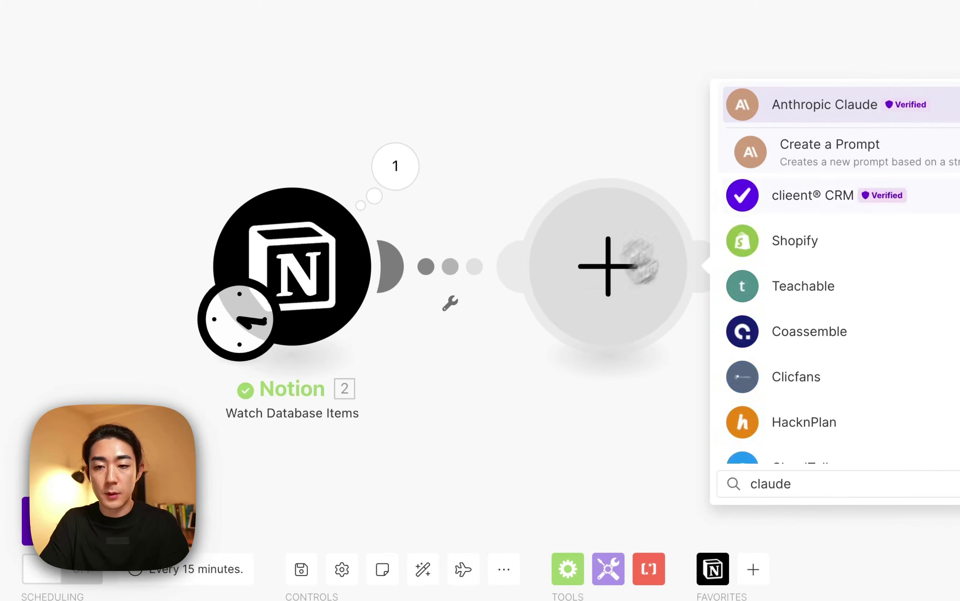
{"action": "left_click", "coordinate": [894, 151]}
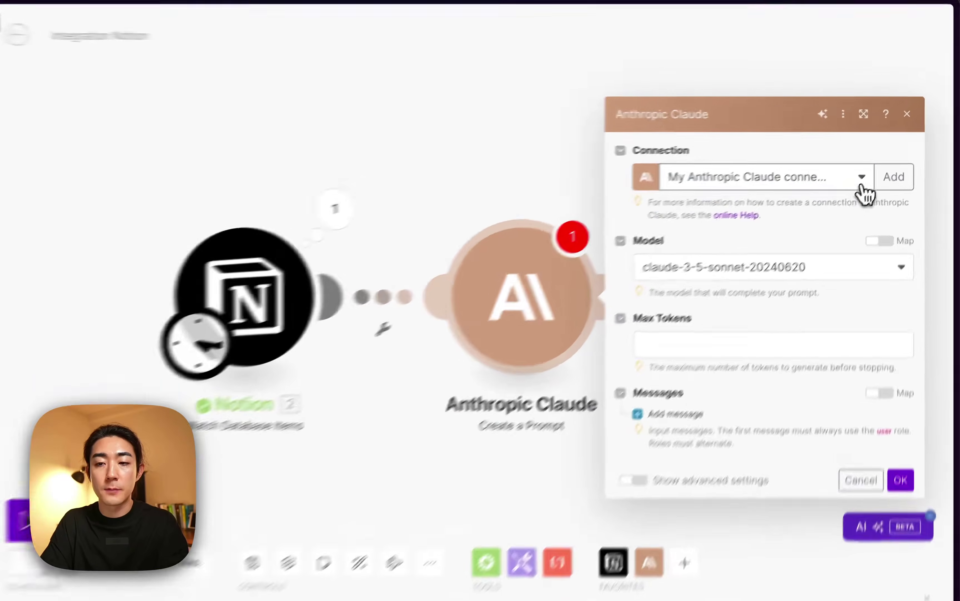
{"action": "left_click", "coordinate": [872, 159]}
{"action": "left_click", "coordinate": [906, 160]}
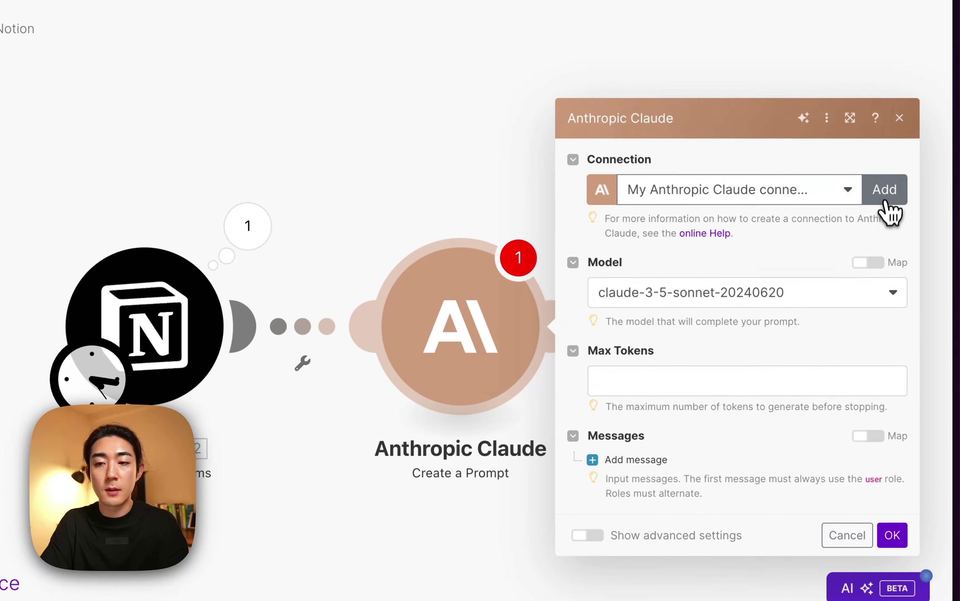
Start a new Claude connection, cancel it, and head to console.anthropic in a new tab.
{"action": "left_click", "coordinate": [885, 202]}
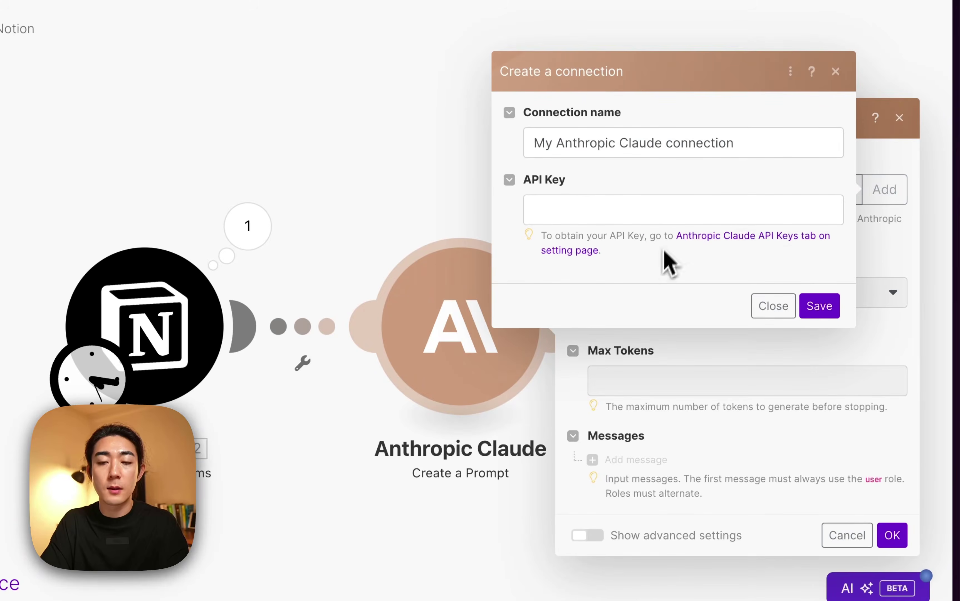
{"action": "left_click", "coordinate": [641, 204]}
{"action": "key", "text": "Escape"}
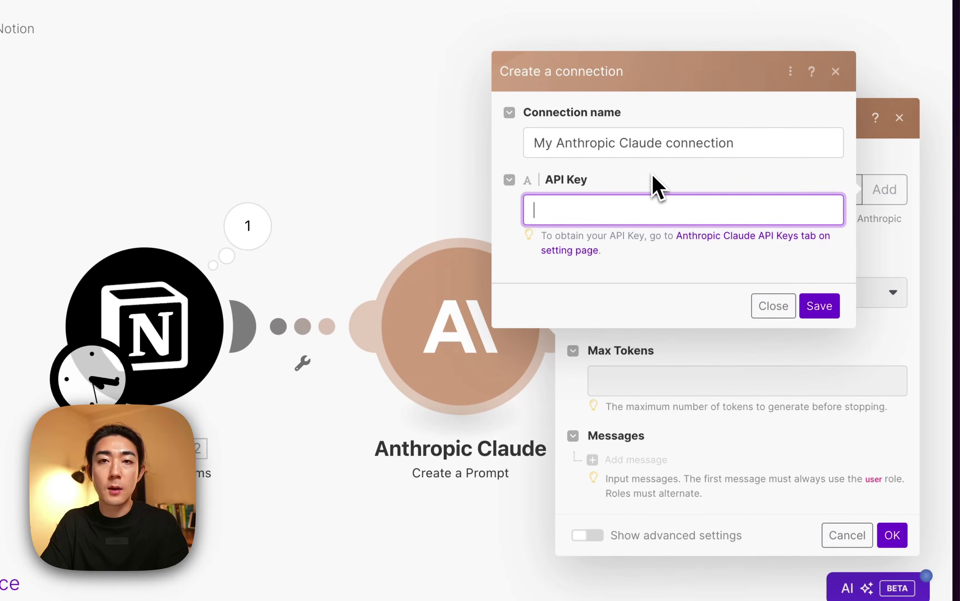
{"action": "left_click", "coordinate": [769, 307]}
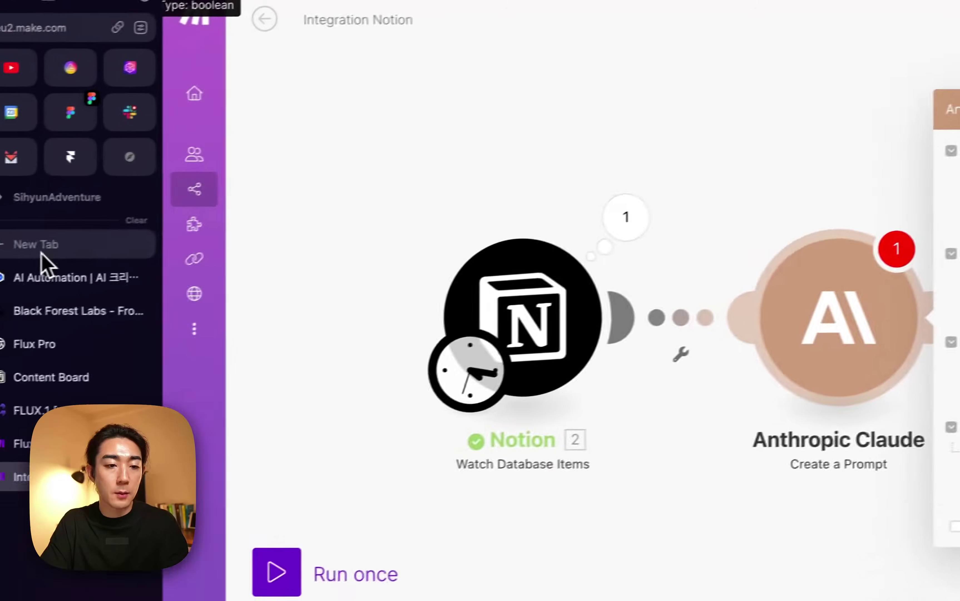
{"action": "left_click", "coordinate": [56, 242]}
{"action": "type", "text": "consol"}
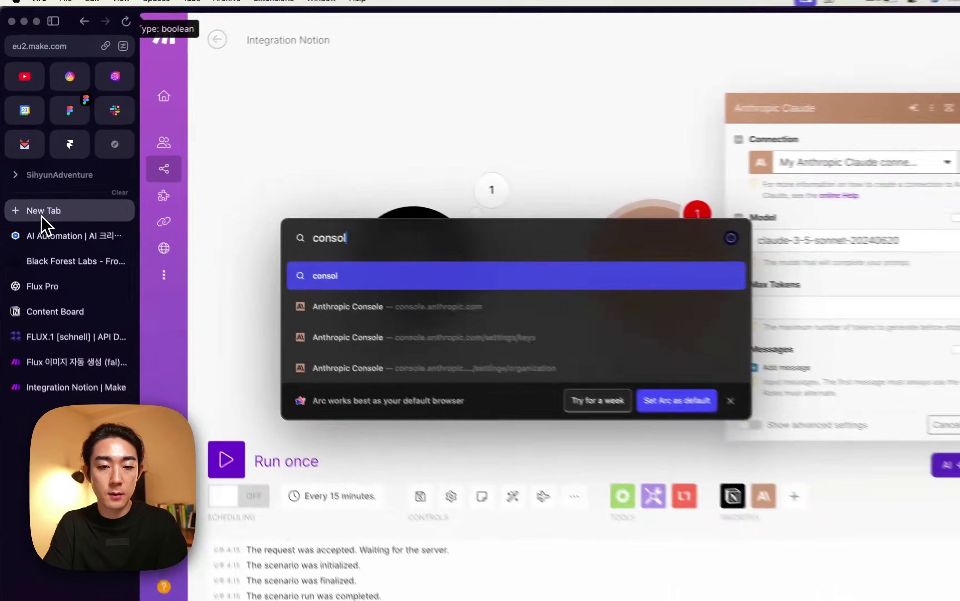
{"action": "type", "text": "e.anthropic.com"}
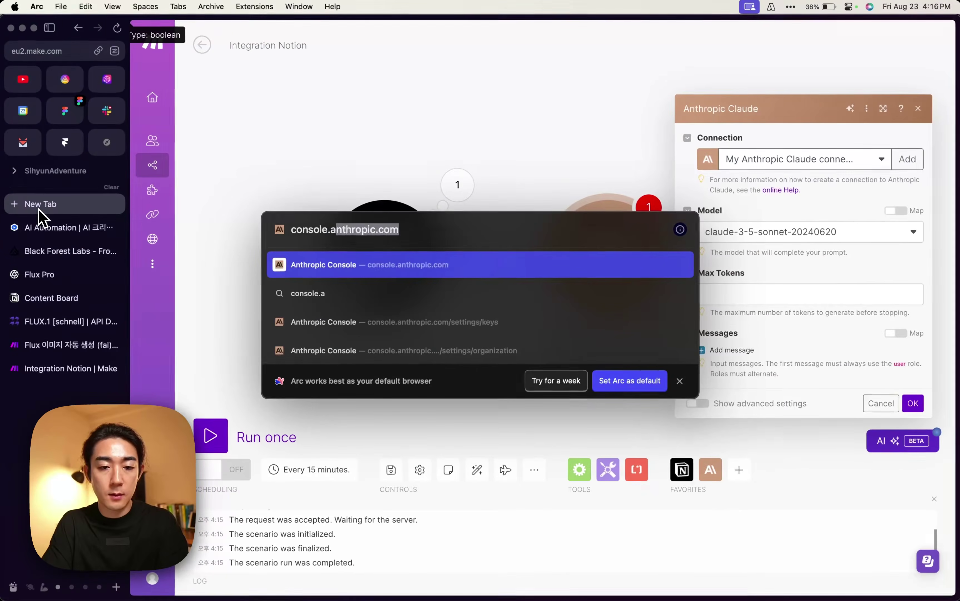
Open the Anthropic Console settings and check the remaining credit balance under Plans and billing.
{"action": "key", "text": "Return"}
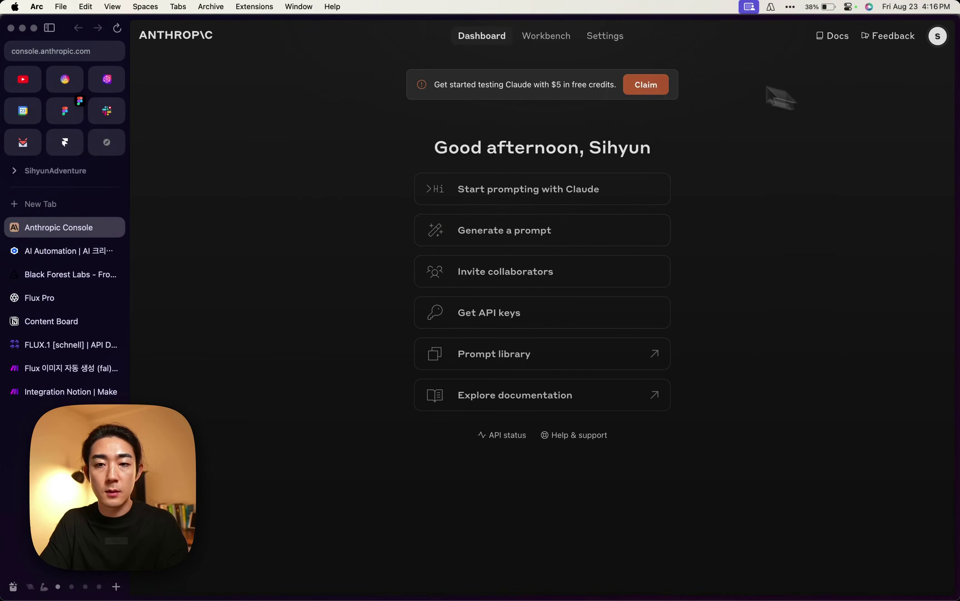
{"action": "left_click", "coordinate": [602, 36]}
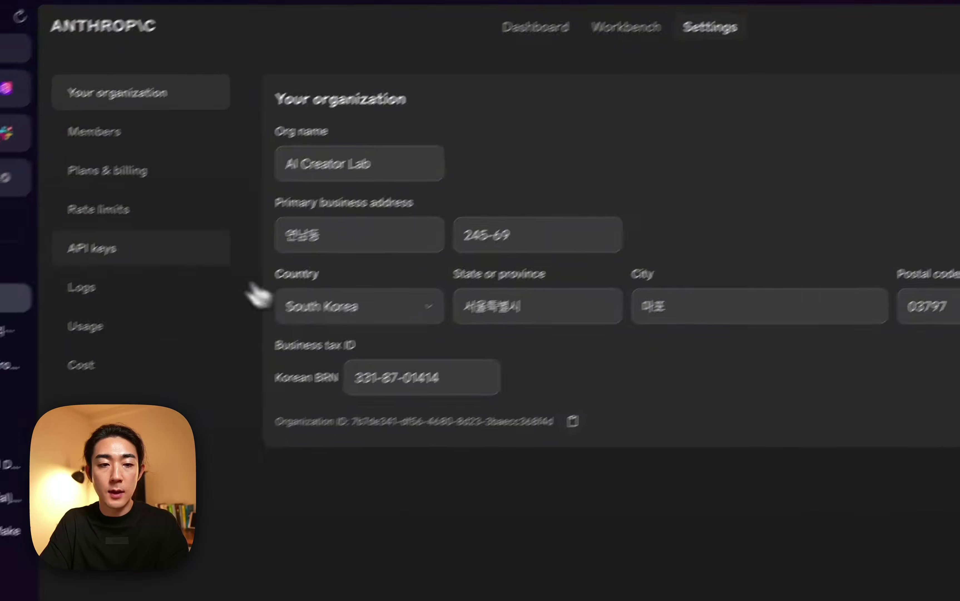
{"action": "left_click", "coordinate": [99, 252]}
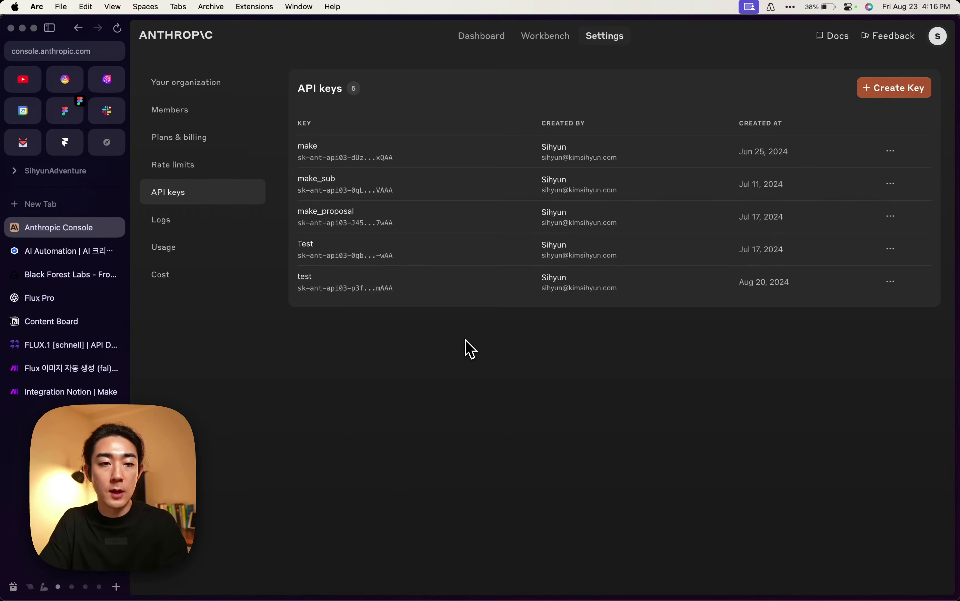
{"action": "left_click", "coordinate": [218, 138]}
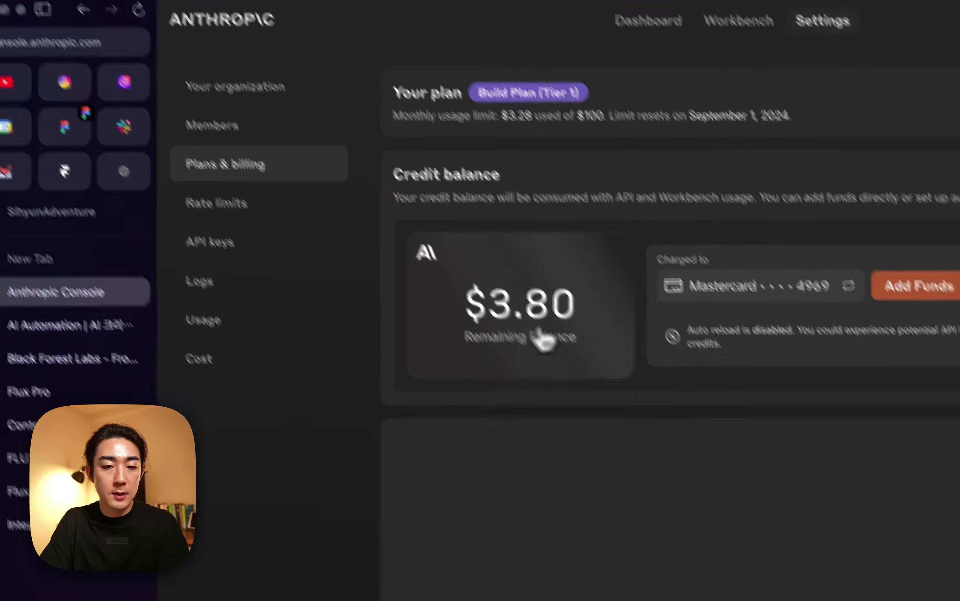
{"action": "triple_click", "coordinate": [543, 306]}
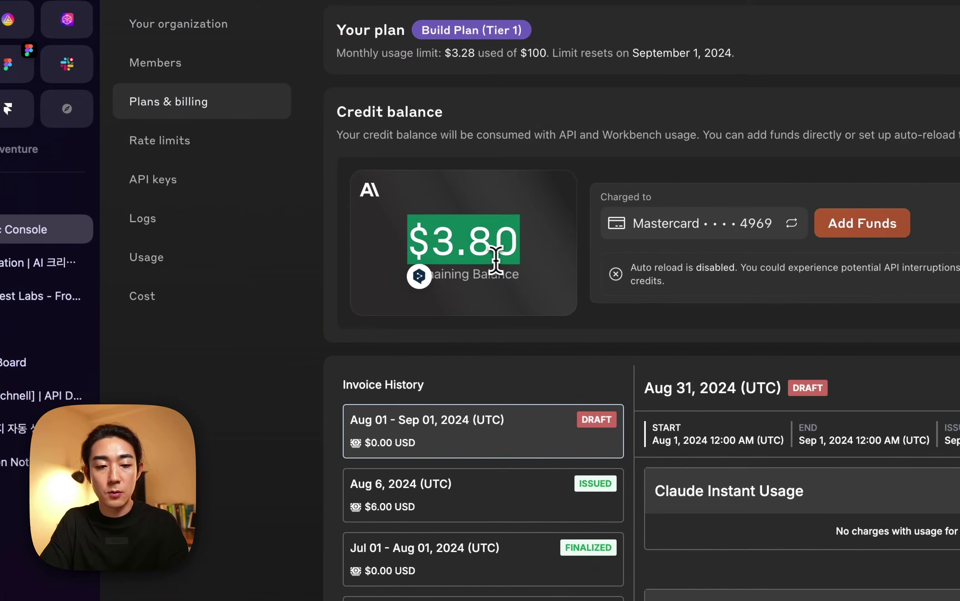
Create a new Anthropic API key named 'test' and go back to Make.
{"action": "left_click", "coordinate": [197, 181]}
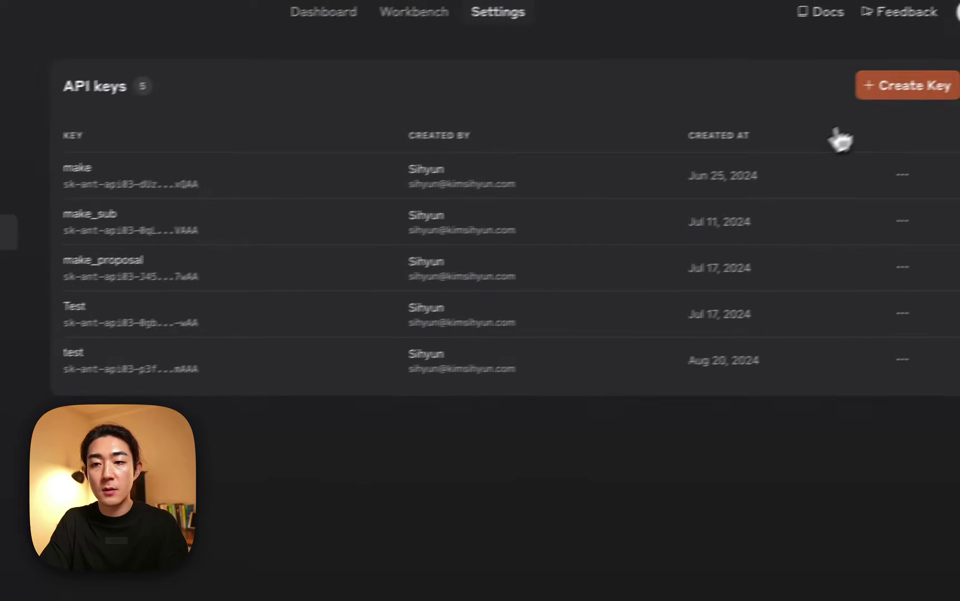
{"action": "left_click", "coordinate": [894, 95]}
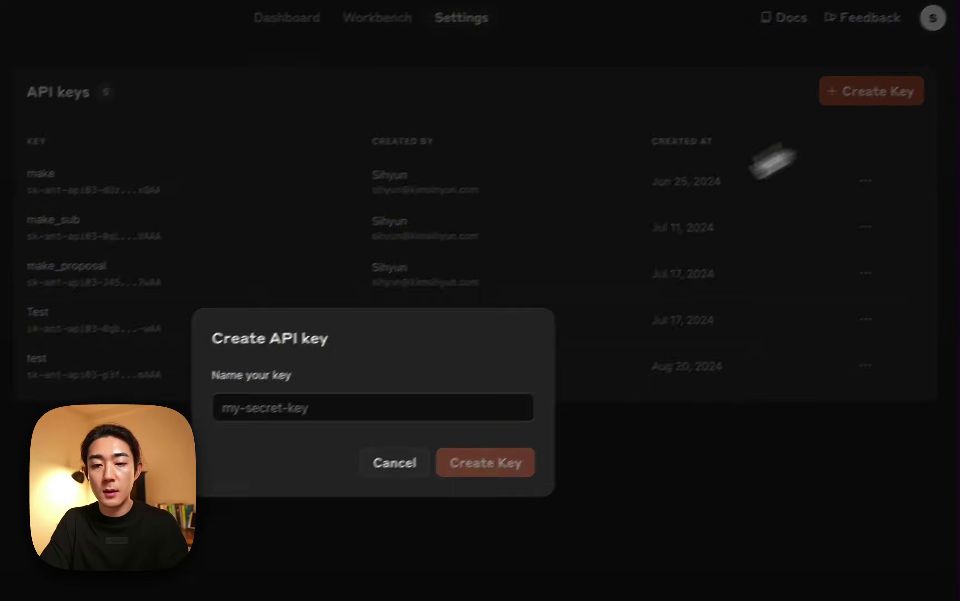
{"action": "left_click", "coordinate": [289, 406]}
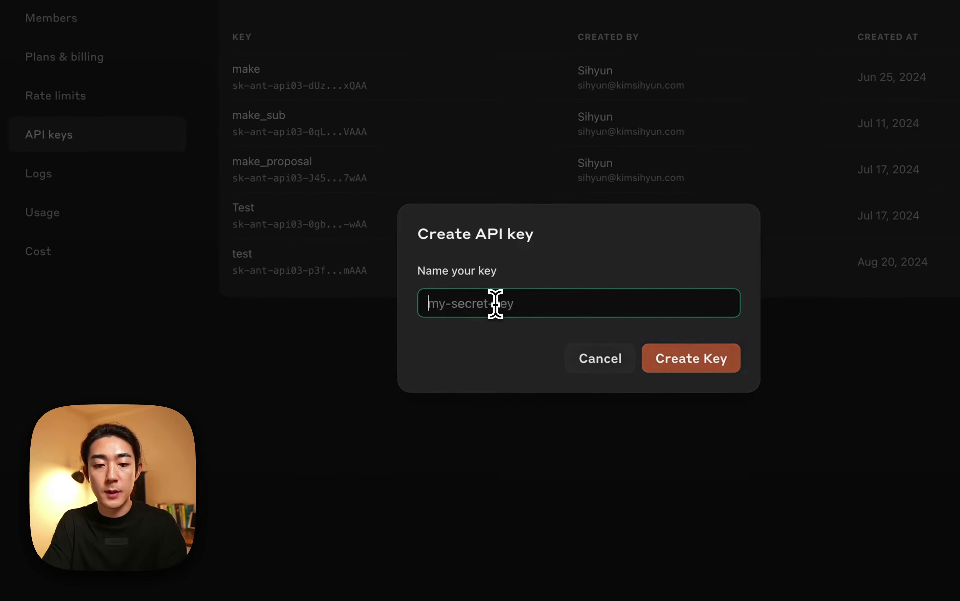
{"action": "type", "text": "test"}
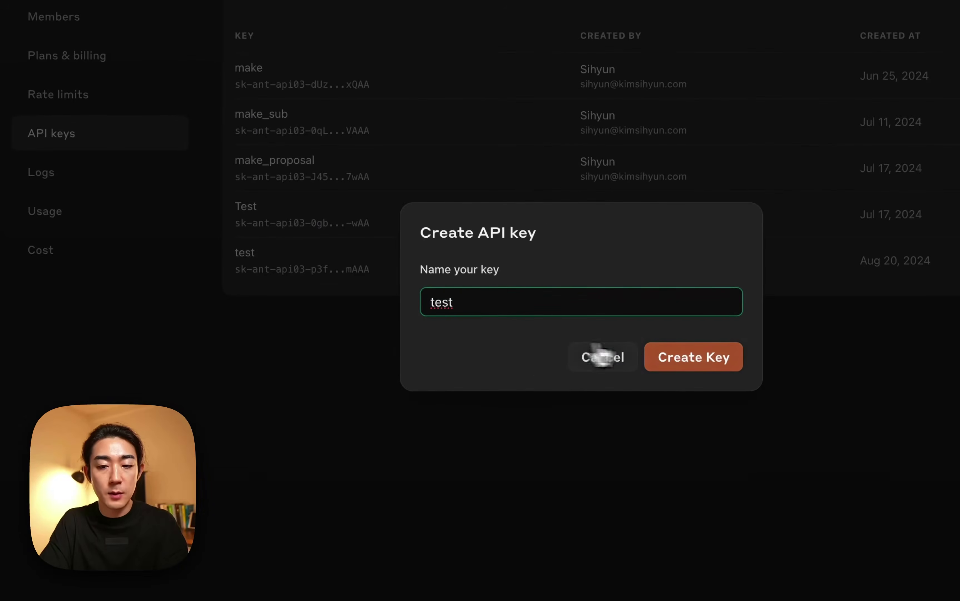
{"action": "left_click", "coordinate": [696, 364]}
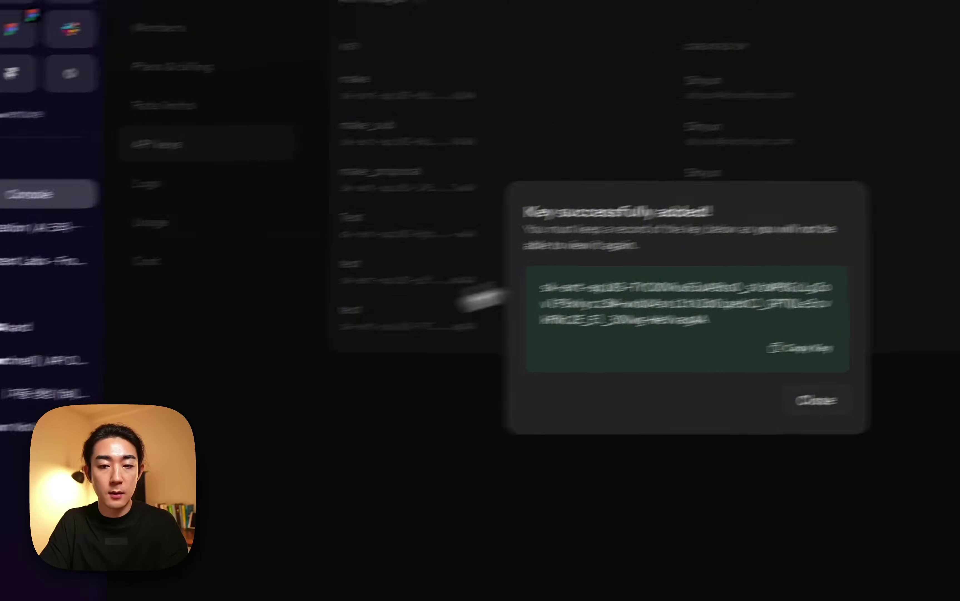
{"action": "left_click", "coordinate": [16, 427]}
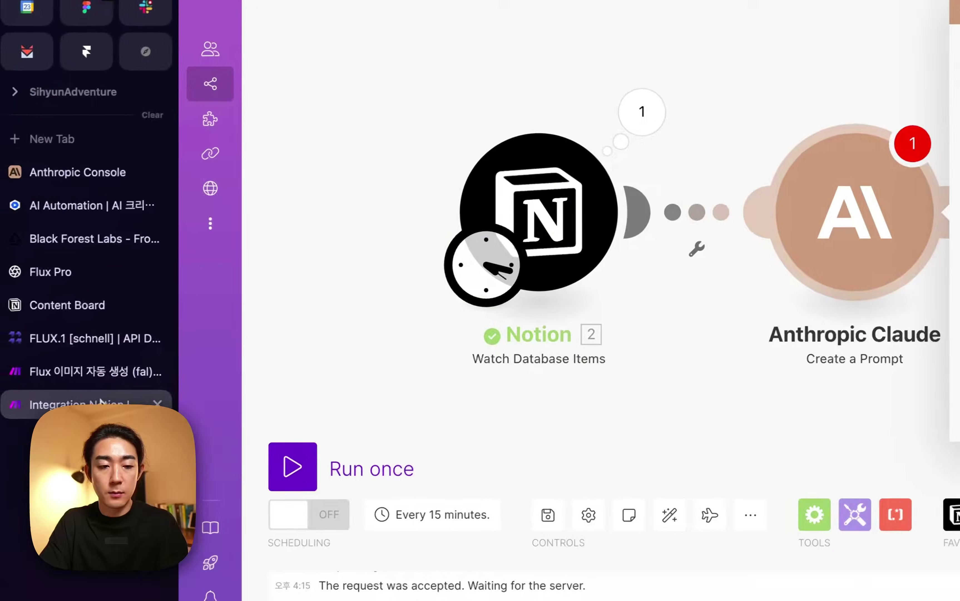
Add a new Claude connection in Make by pasting the new API key and saving.
{"action": "left_click", "coordinate": [854, 158]}
{"action": "left_click", "coordinate": [887, 200]}
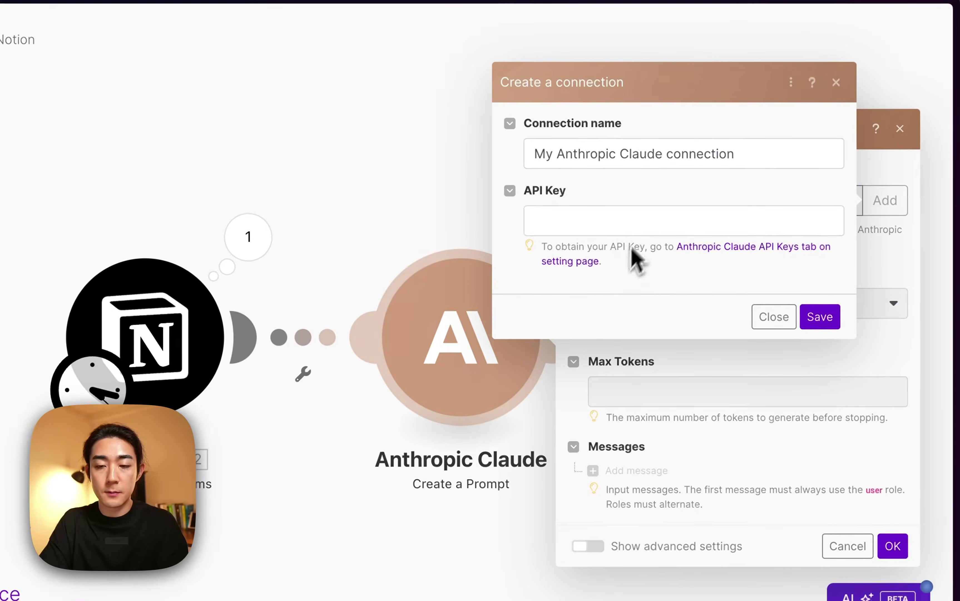
{"action": "left_click", "coordinate": [643, 222]}
{"action": "key", "text": "super+v"}
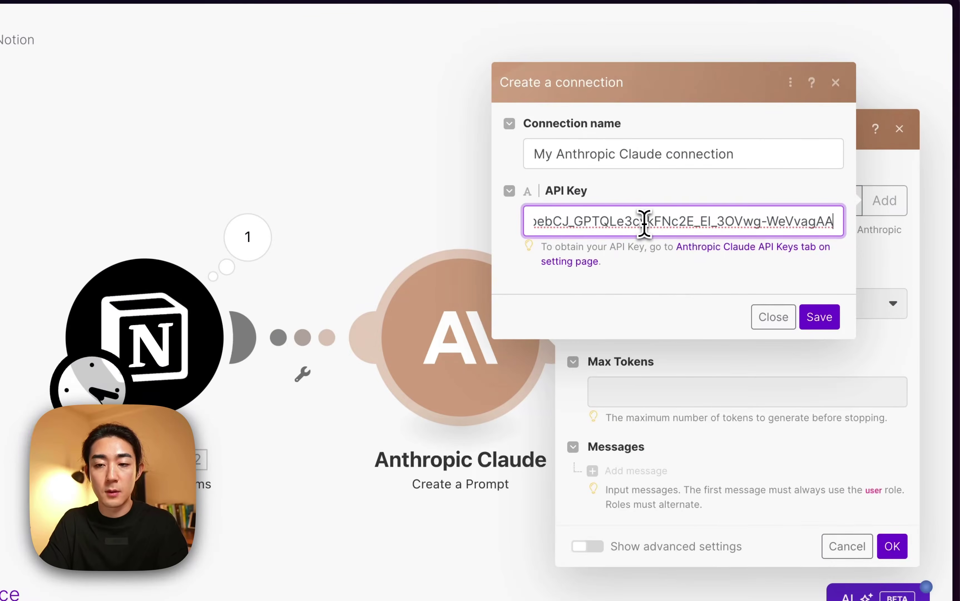
{"action": "key", "text": "Return"}
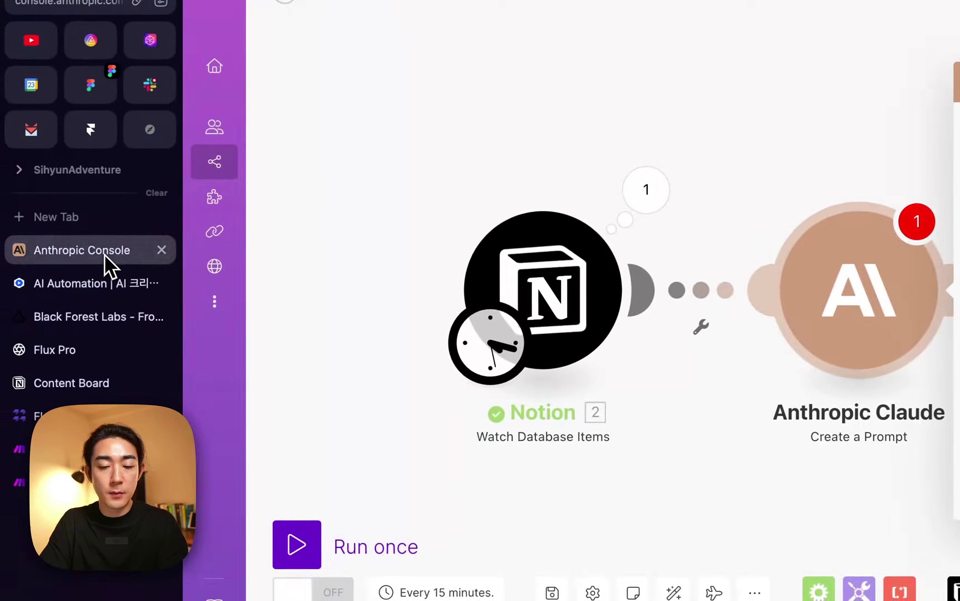
Delete the newest 'test' key in Anthropic Console, then reopen the Claude model list.
{"action": "left_click", "coordinate": [108, 268]}
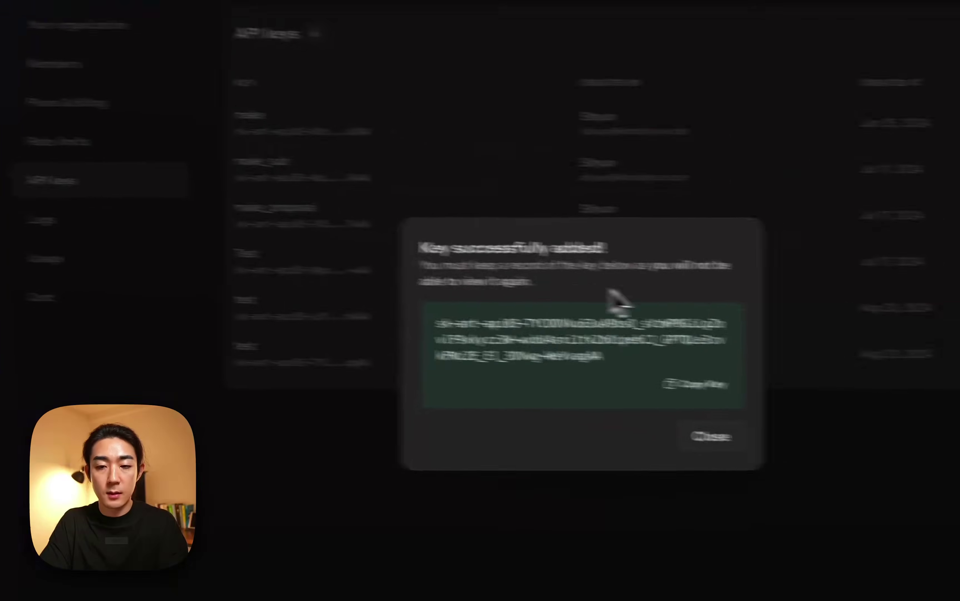
{"action": "left_click", "coordinate": [699, 440]}
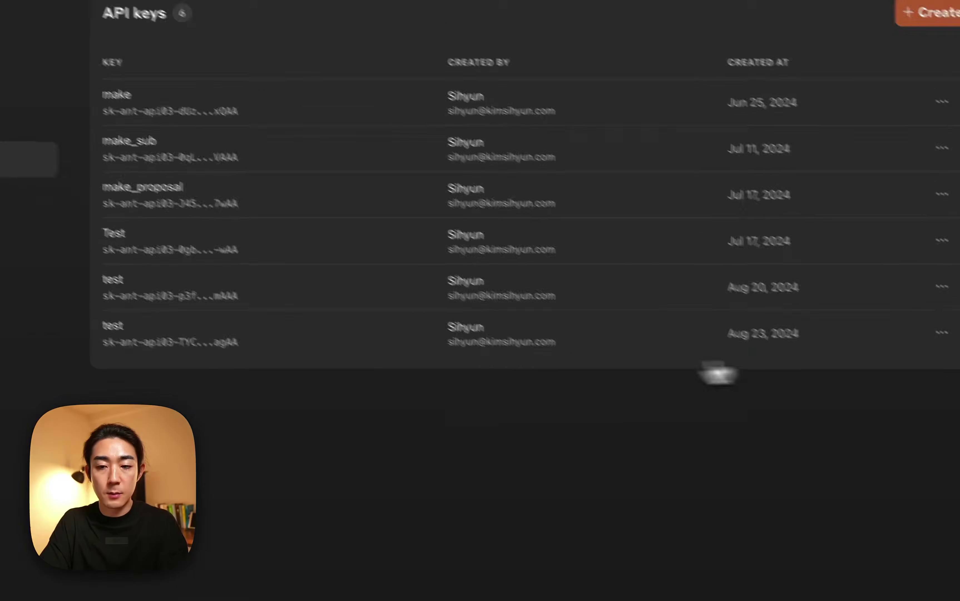
{"action": "left_click", "coordinate": [941, 332]}
{"action": "left_click", "coordinate": [854, 400]}
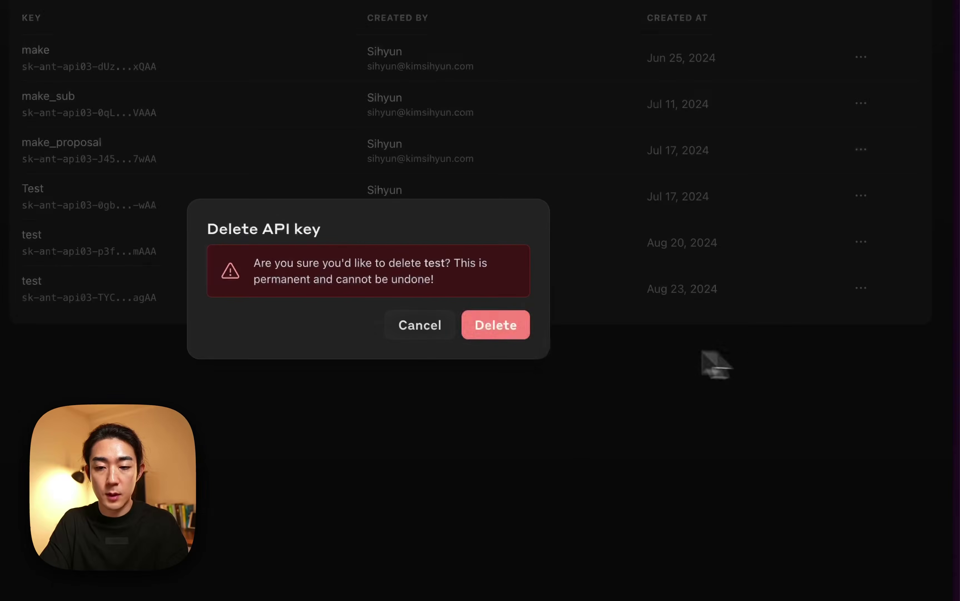
{"action": "left_click", "coordinate": [495, 331]}
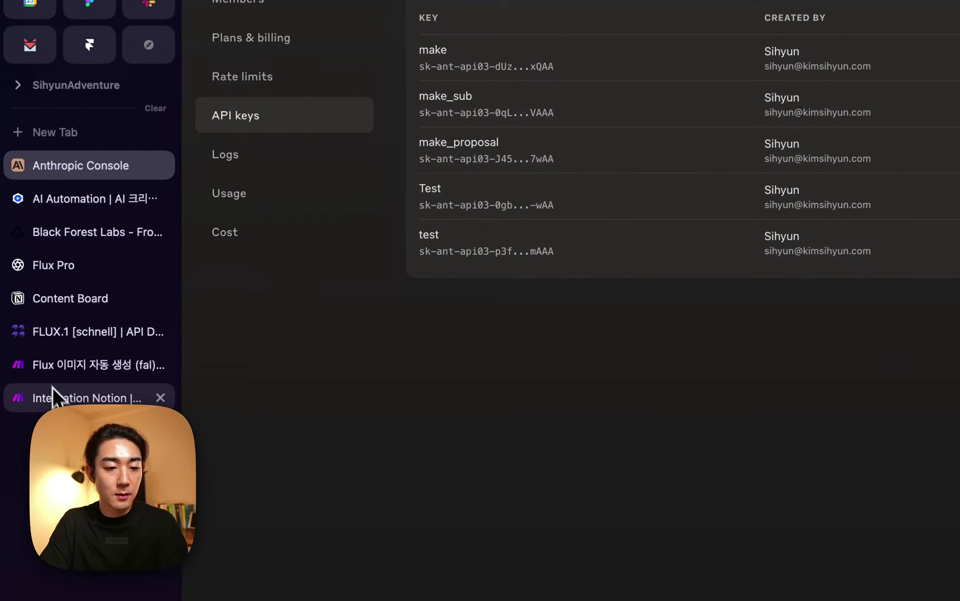
{"action": "left_click", "coordinate": [12, 420]}
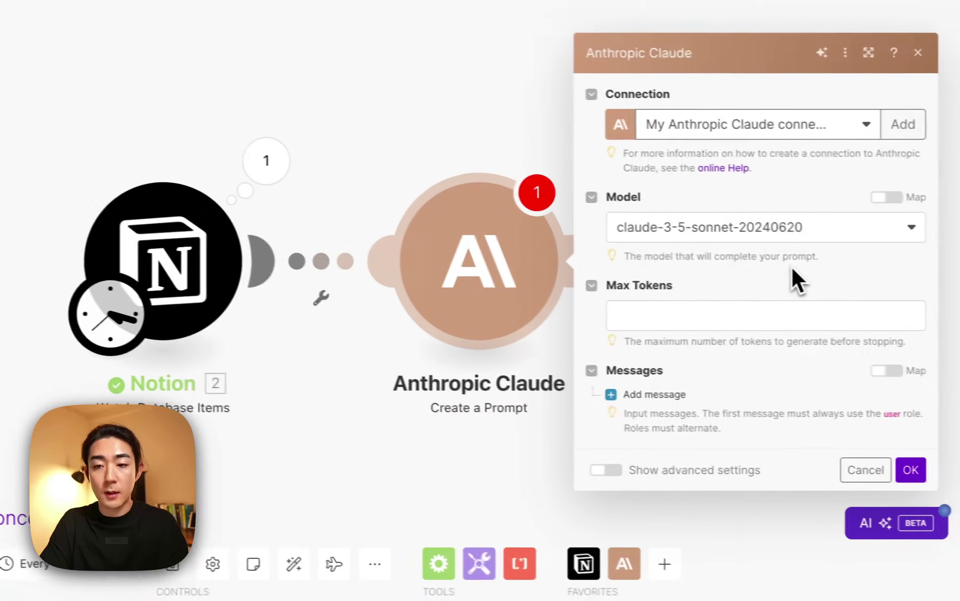
{"action": "left_click", "coordinate": [652, 231]}
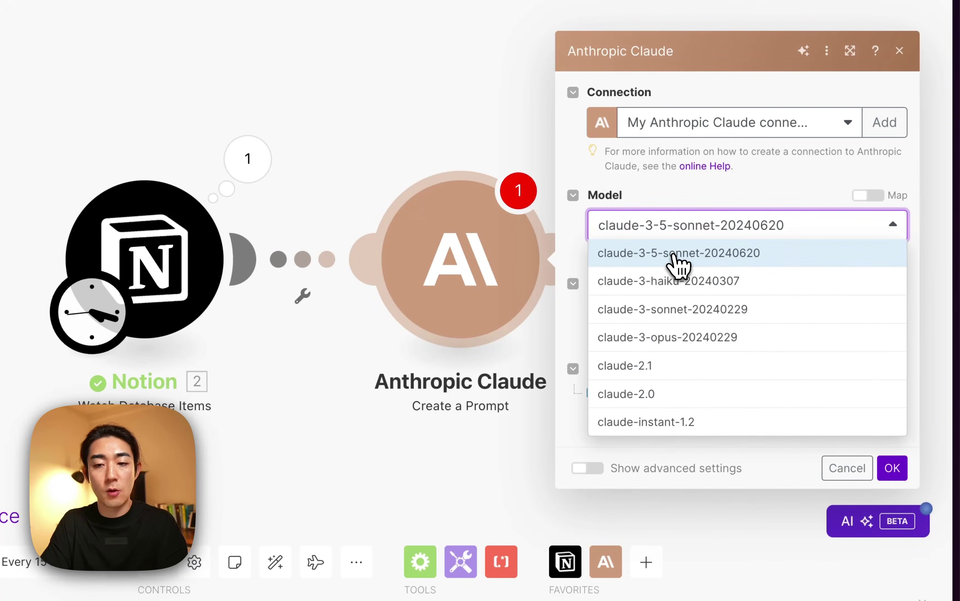
Keep model claude-3-5-sonnet-20240620 and set Max Tokens to 4096.
{"action": "left_click", "coordinate": [727, 194]}
{"action": "left_click", "coordinate": [662, 318]}
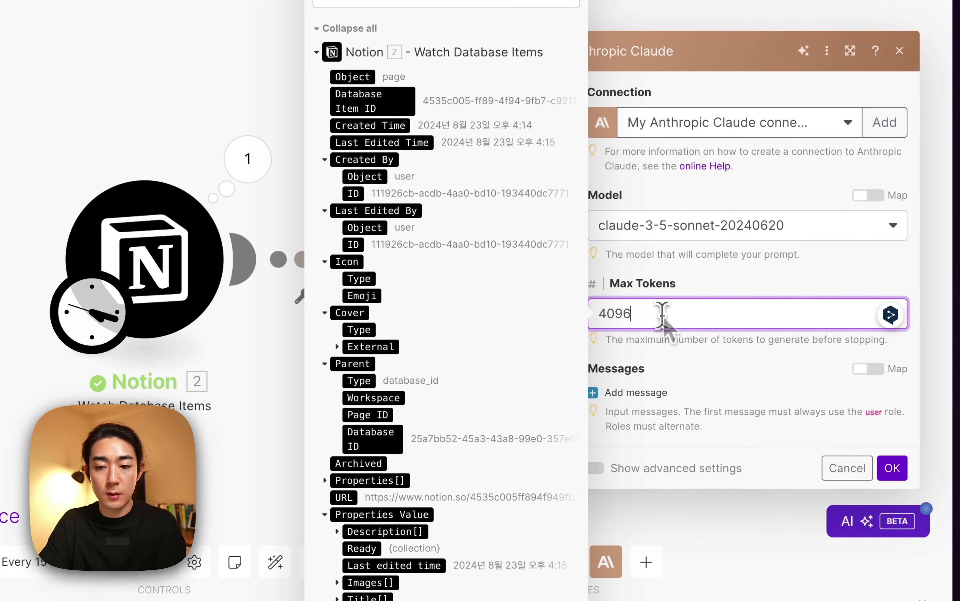
{"action": "left_click", "coordinate": [677, 332]}
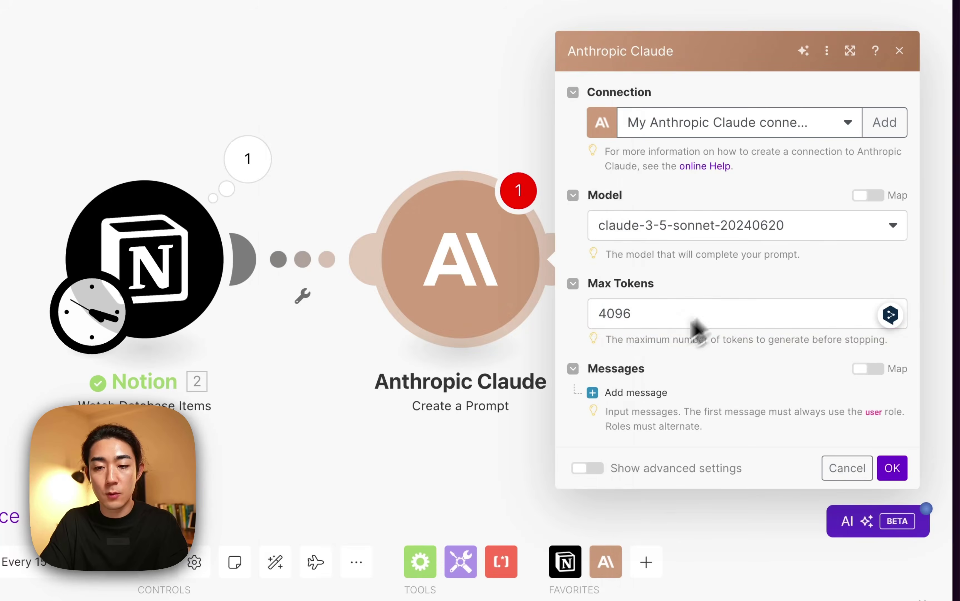
Add a User message with a Text content block, clearing the accidentally pasted key from it.
{"action": "left_click", "coordinate": [645, 392]}
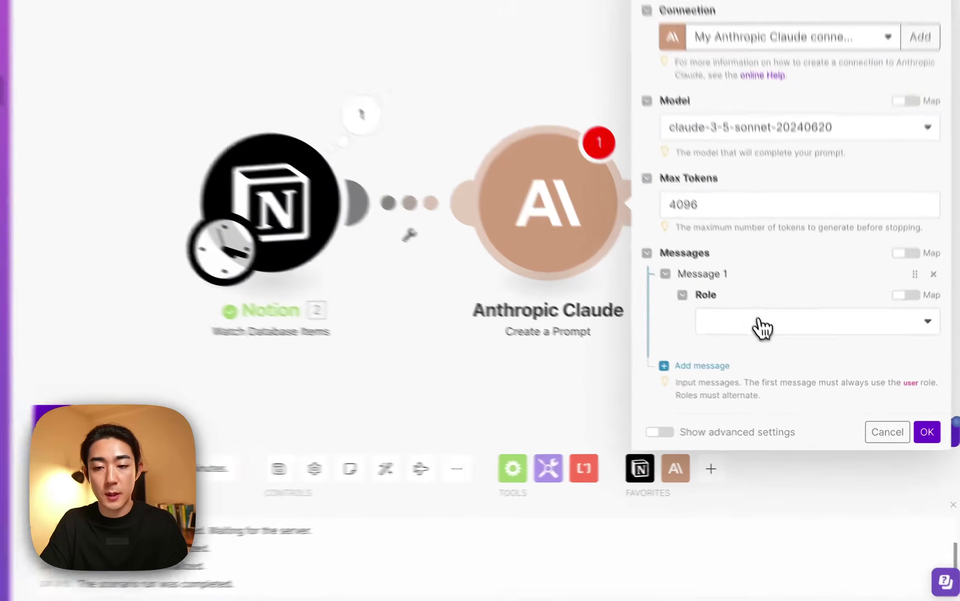
{"action": "left_click", "coordinate": [783, 351]}
{"action": "left_click", "coordinate": [753, 378]}
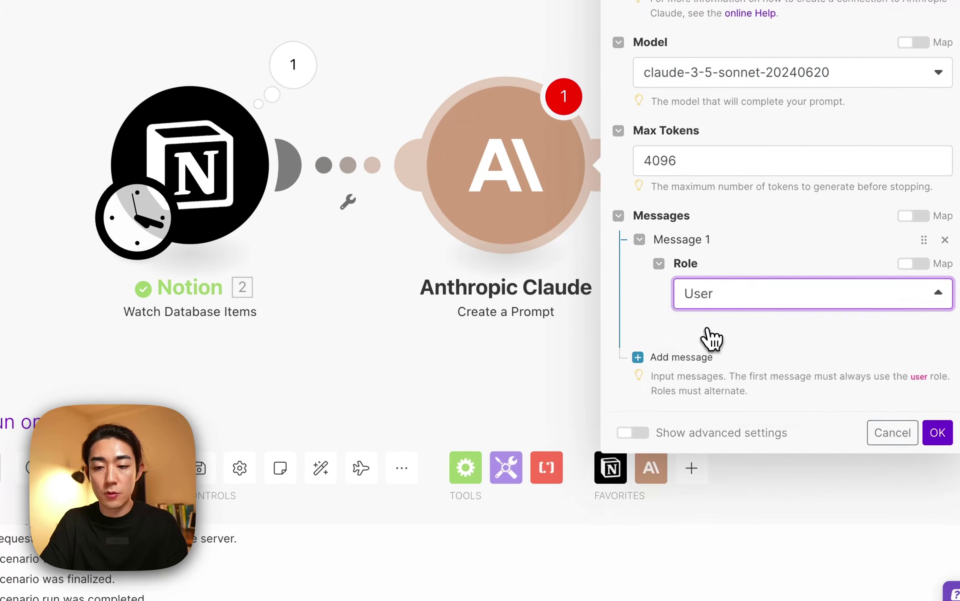
{"action": "left_click", "coordinate": [694, 337]}
{"action": "left_click", "coordinate": [708, 377]}
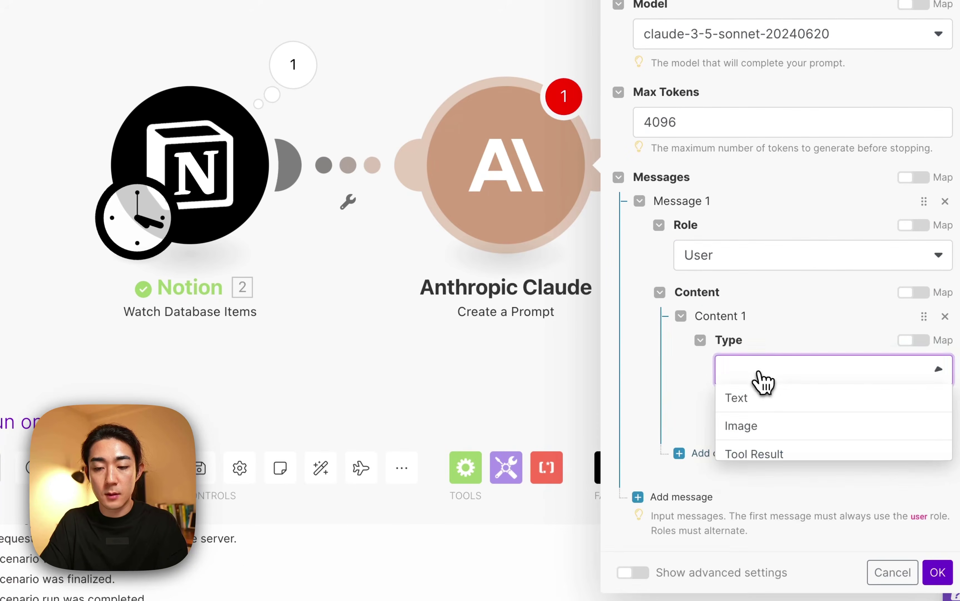
{"action": "left_click", "coordinate": [716, 397]}
{"action": "scroll", "coordinate": [732, 386], "scroll_direction": "down", "scroll_amount": 2}
{"action": "left_click", "coordinate": [745, 418]}
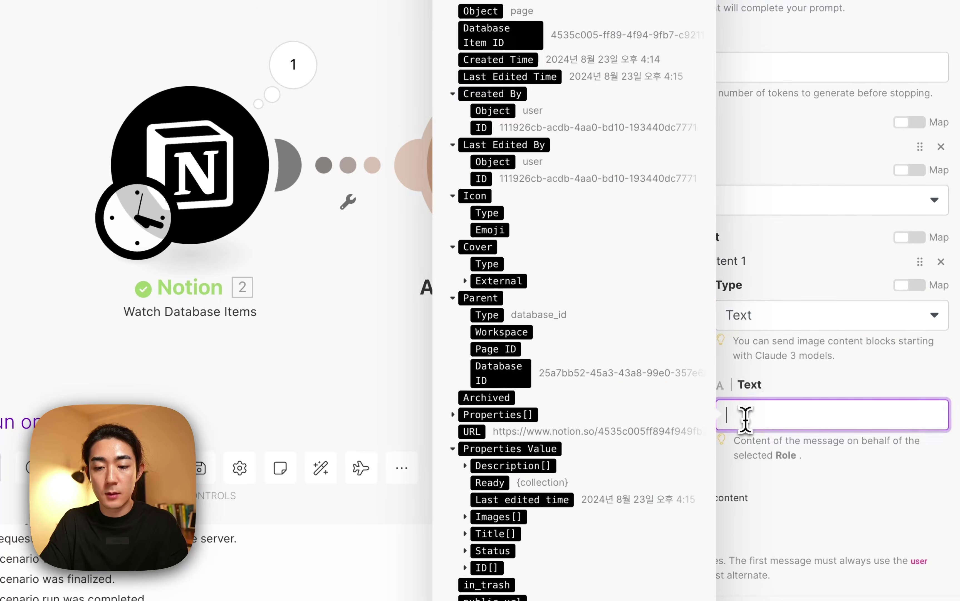
{"action": "key", "text": "ctrl+v"}
{"action": "key", "text": "ctrl+a"}
{"action": "key", "text": "BackSpace"}
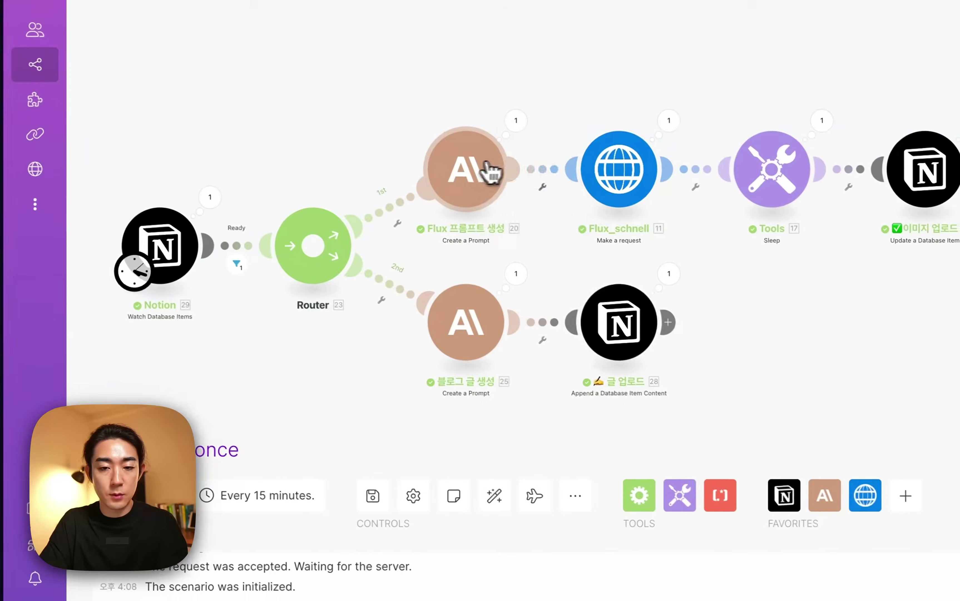
Copy the Flux 프롬프트 생성 module's Korean prompt into the new Claude message's Text field.
{"action": "left_click", "coordinate": [651, 224]}
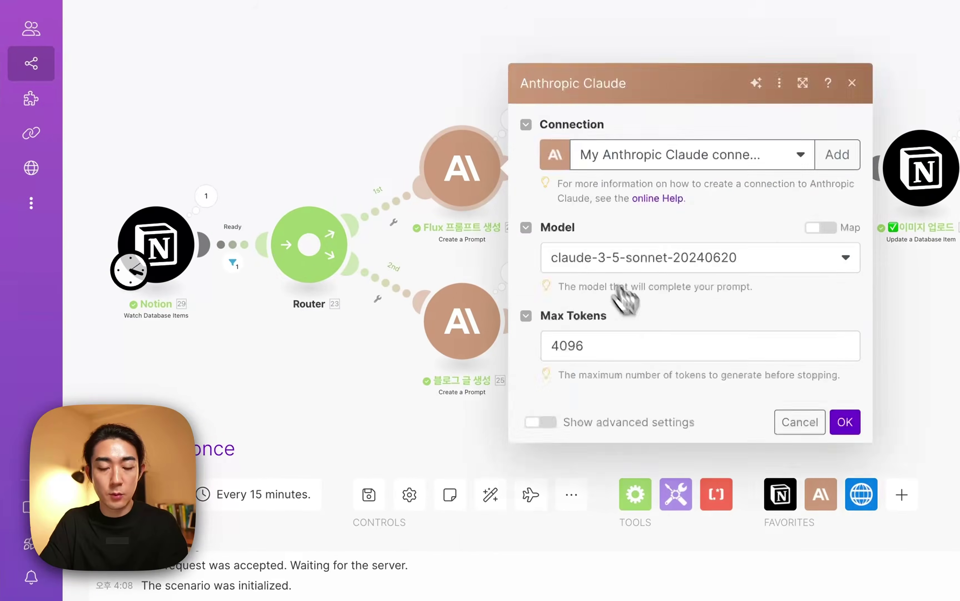
{"action": "left_click", "coordinate": [677, 514]}
{"action": "key", "text": "ctrl+a"}
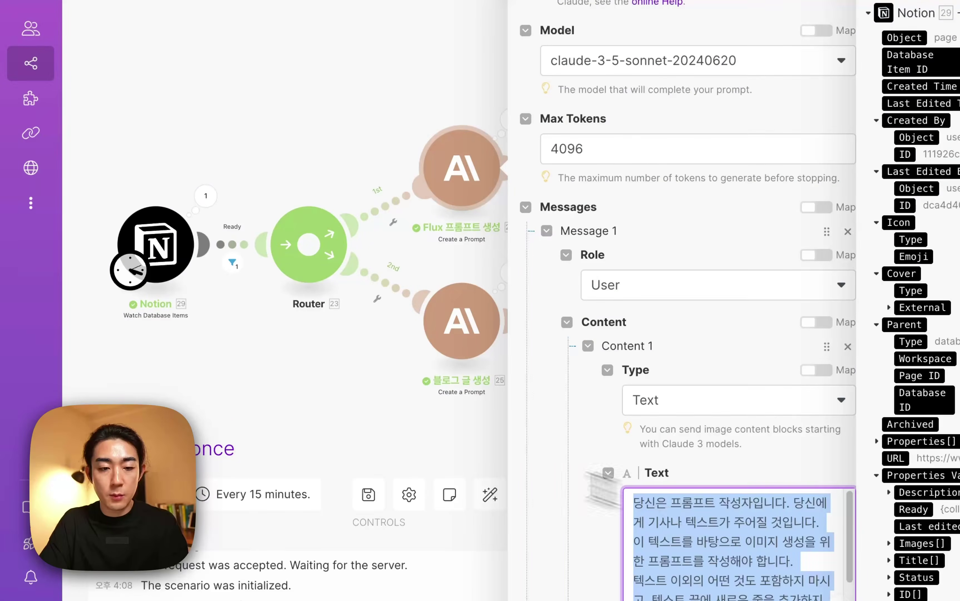
{"action": "key", "text": "BackSpace"}
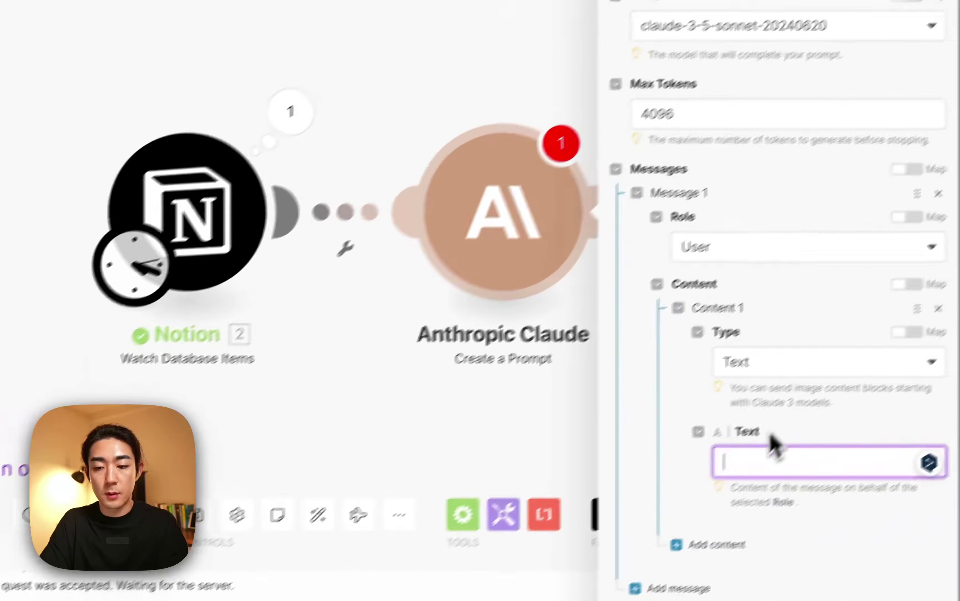
{"action": "key", "text": "ctrl+v"}
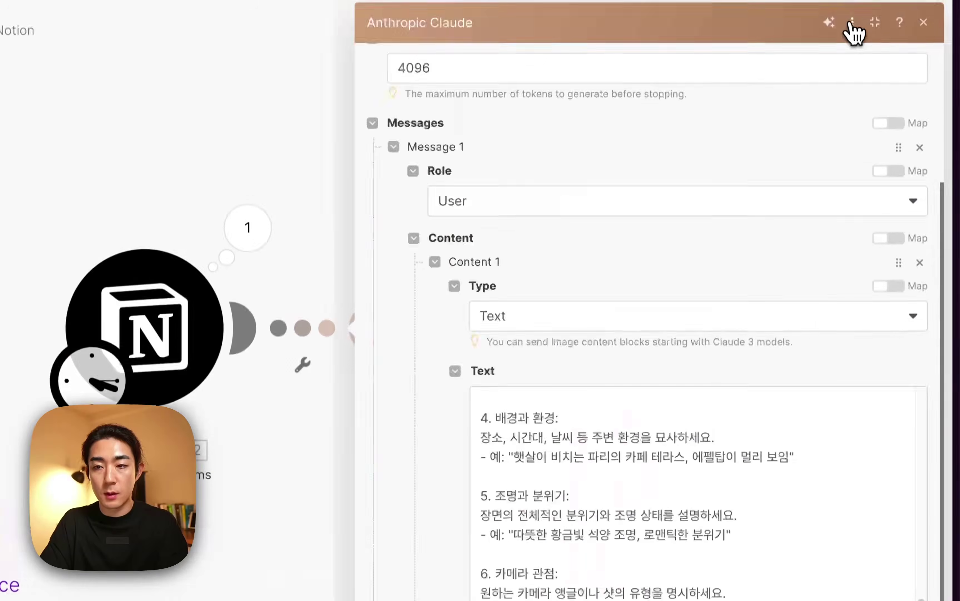
{"action": "scroll", "coordinate": [583, 389], "scroll_direction": "up", "scroll_amount": 10}
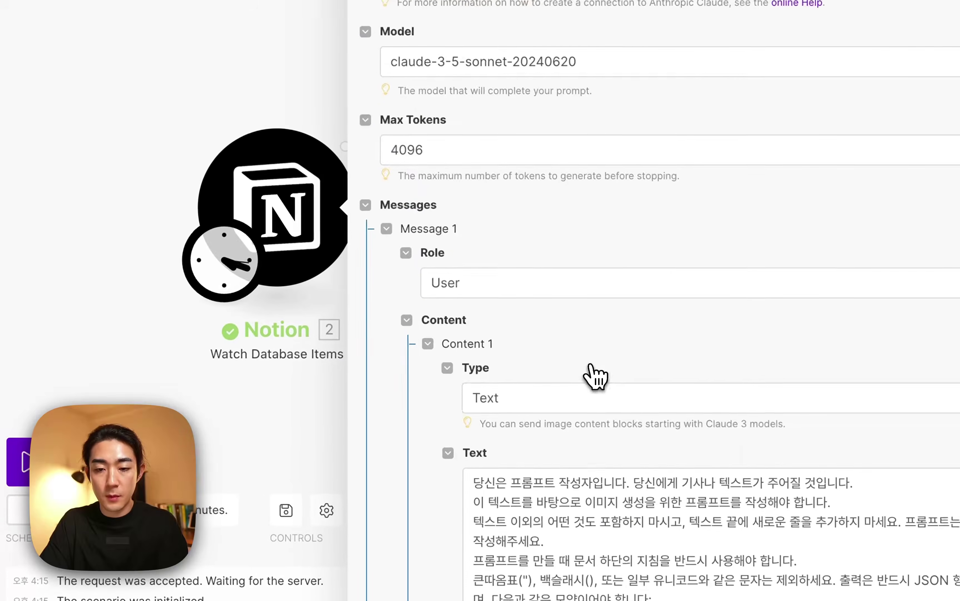
{"action": "scroll", "coordinate": [569, 489], "scroll_direction": "down", "scroll_amount": 8}
{"action": "left_click", "coordinate": [571, 161]}
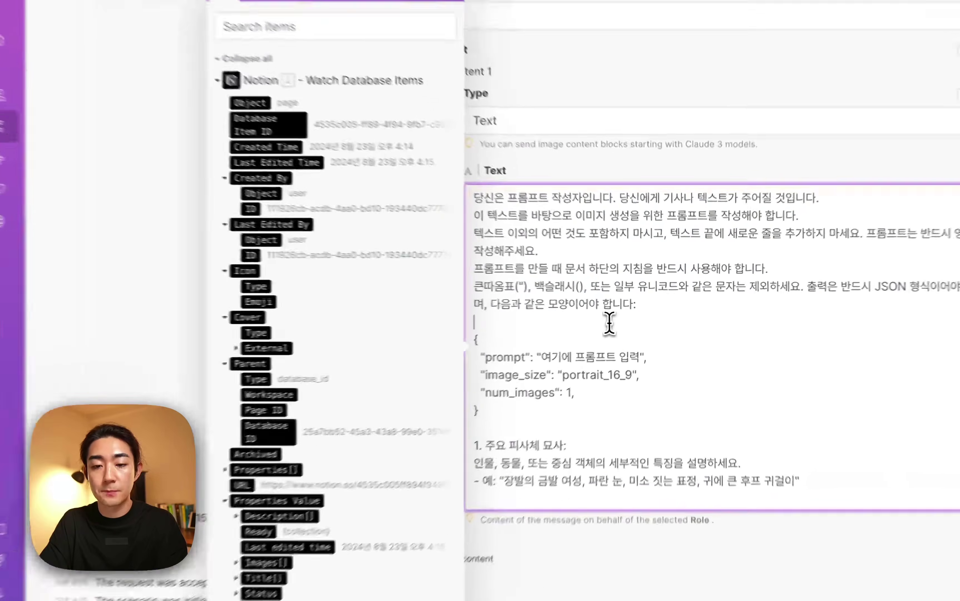
In the Claude prompt's JSON example, change image_size from portrait_16_9 to landscape_16_9.
{"action": "scroll", "coordinate": [574, 317], "scroll_direction": "down", "scroll_amount": 3}
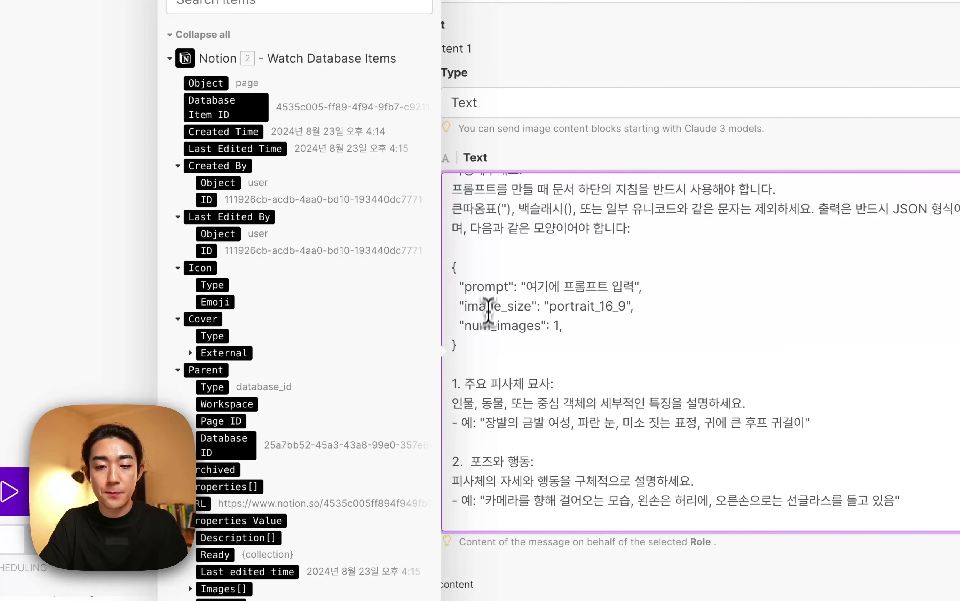
{"action": "double_click", "coordinate": [489, 286]}
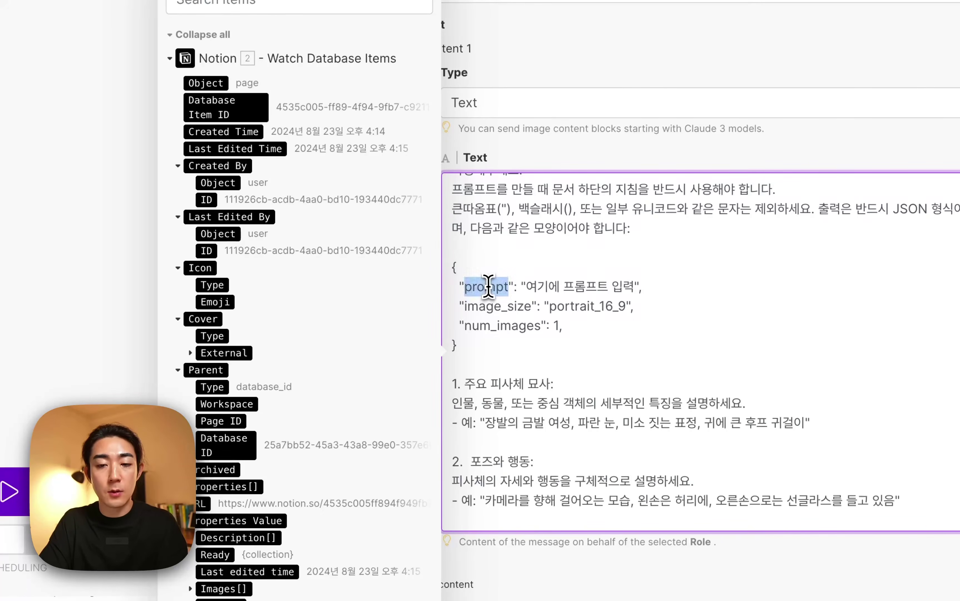
{"action": "left_click", "coordinate": [543, 287]}
{"action": "double_click", "coordinate": [484, 286]}
{"action": "left_click", "coordinate": [492, 270]}
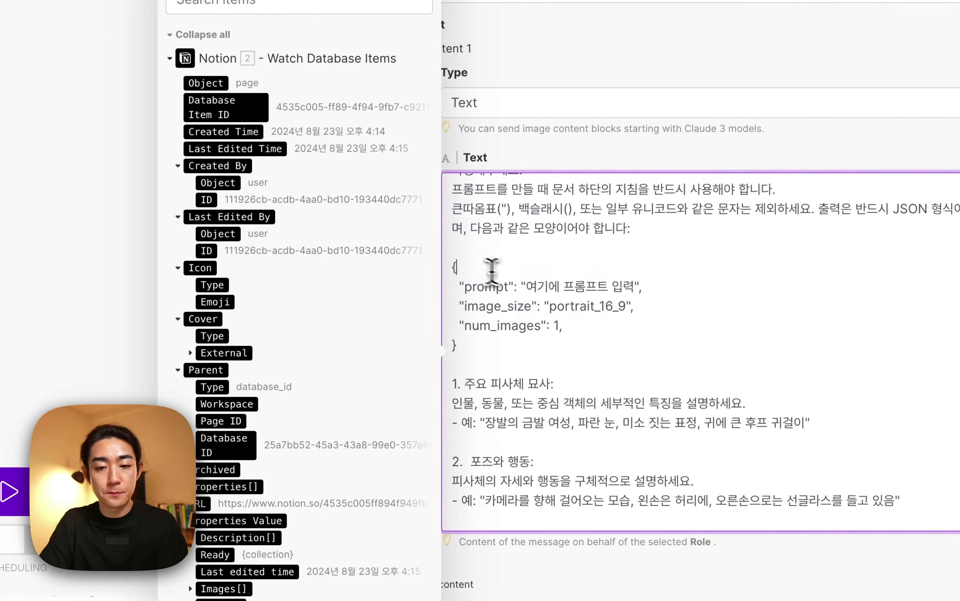
{"action": "left_click_drag", "start_coordinate": [526, 287], "coordinate": [606, 293]}
{"action": "left_click", "coordinate": [639, 287]}
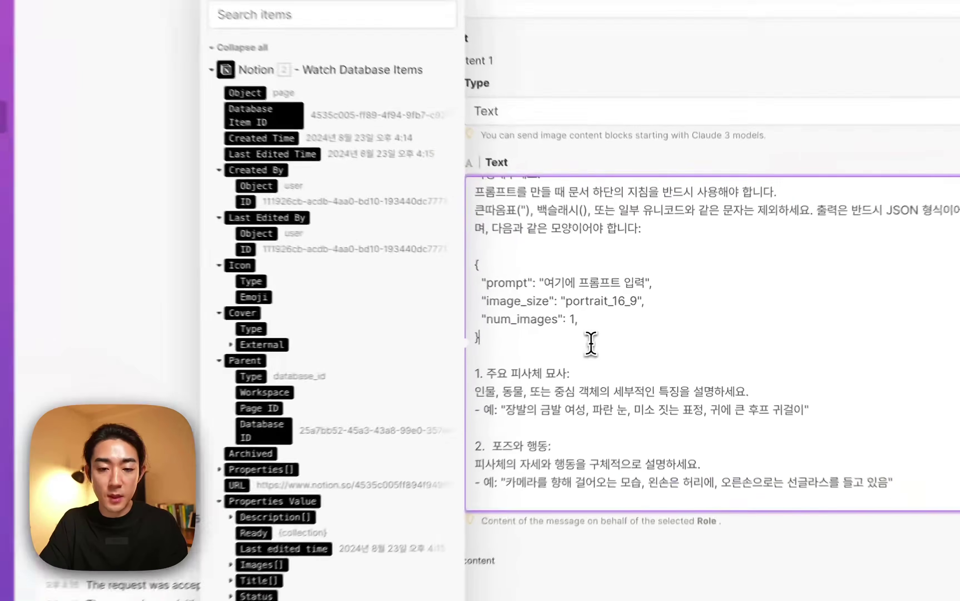
{"action": "left_click_drag", "start_coordinate": [529, 278], "coordinate": [542, 270]}
{"action": "left_click_drag", "start_coordinate": [488, 252], "coordinate": [497, 362]}
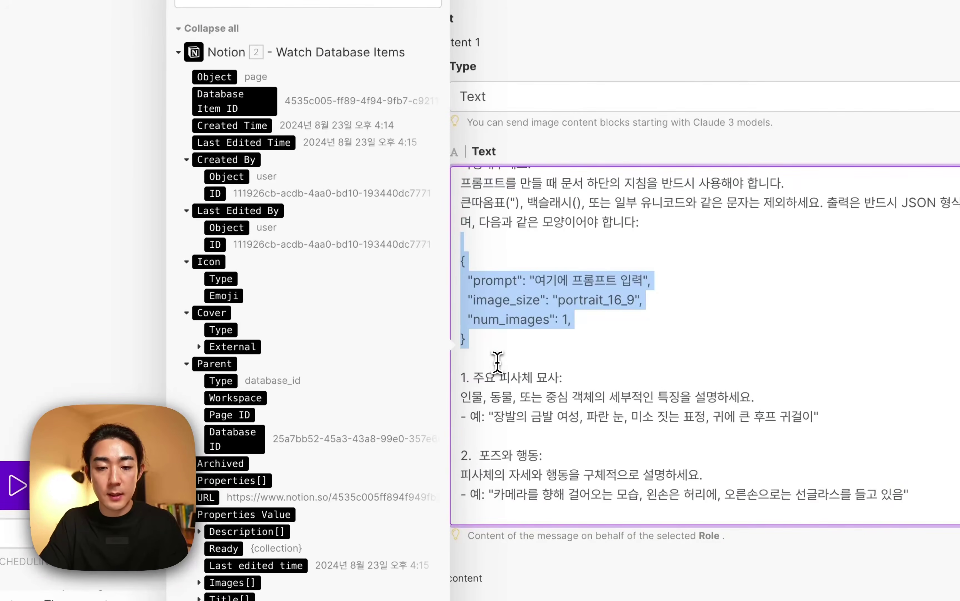
{"action": "left_click", "coordinate": [594, 341]}
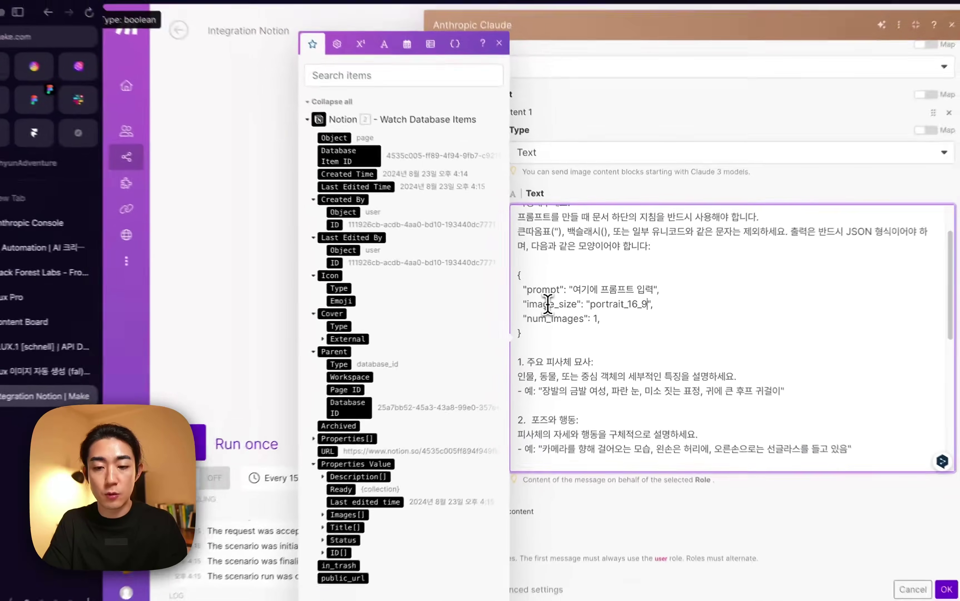
{"action": "key", "text": "BackSpace"}
{"action": "key", "text": "BackSpace"}
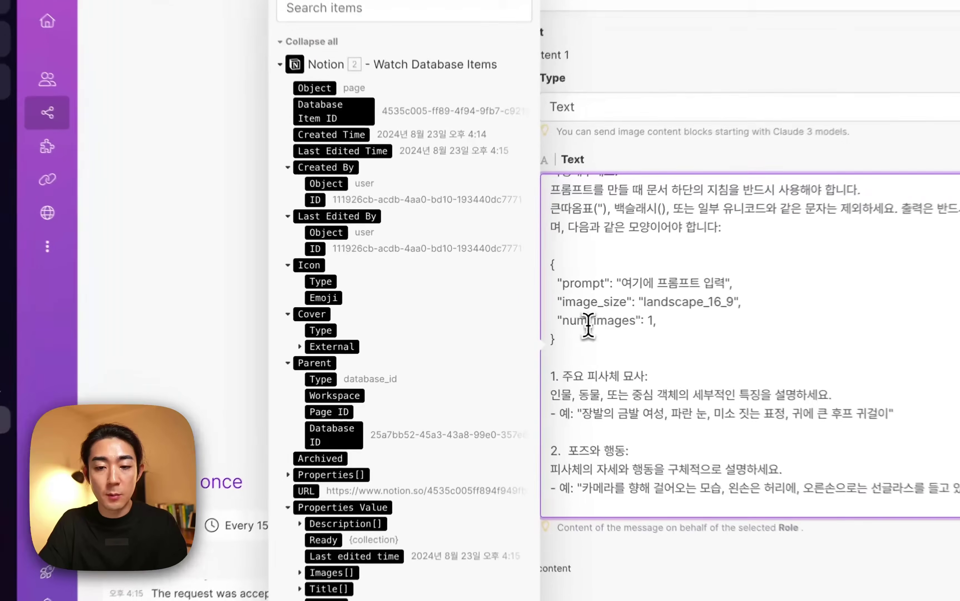
{"action": "left_click", "coordinate": [594, 333]}
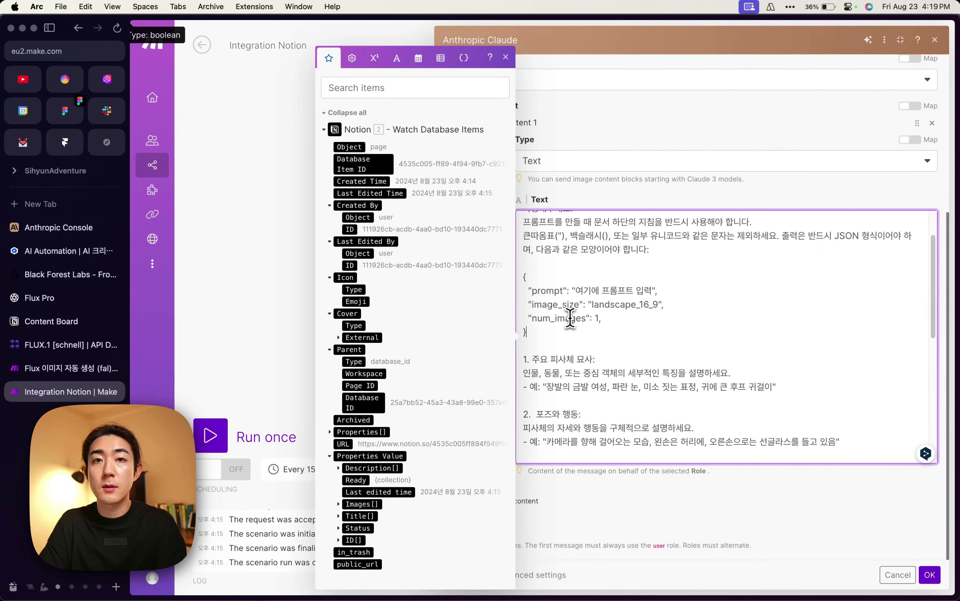
Delete the old mapped values after 주어진 텍스트 at the end of the Claude prompt.
{"action": "scroll", "coordinate": [584, 316], "scroll_direction": "down", "scroll_amount": 2}
{"action": "scroll", "coordinate": [604, 316], "scroll_direction": "down", "scroll_amount": 6}
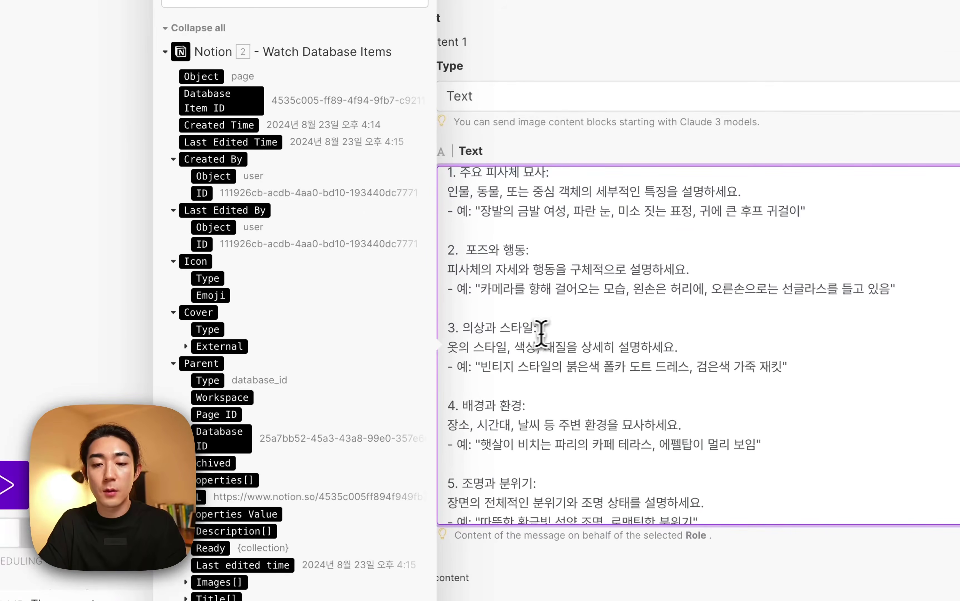
{"action": "scroll", "coordinate": [584, 324], "scroll_direction": "down", "scroll_amount": 5}
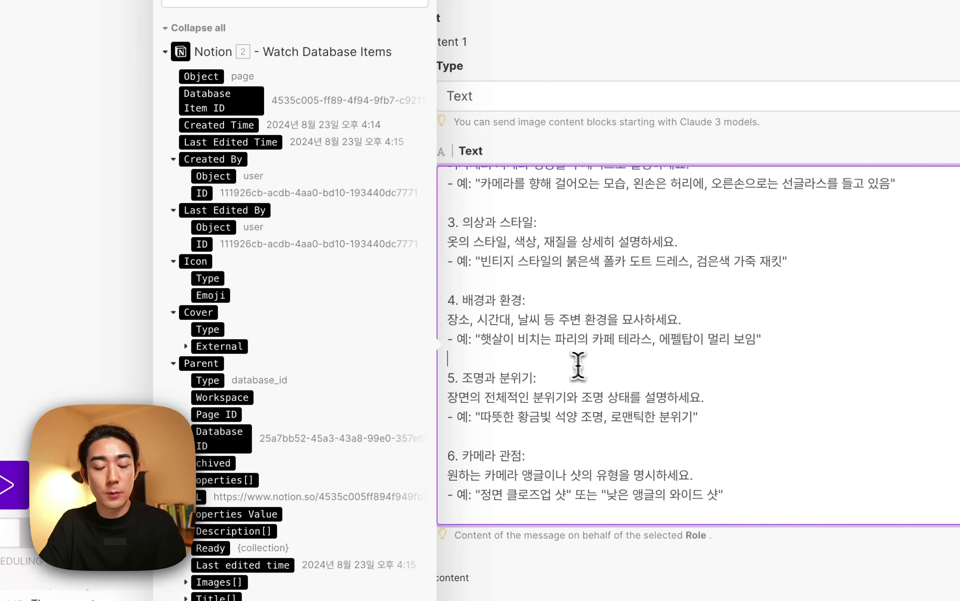
{"action": "scroll", "coordinate": [578, 365], "scroll_direction": "down", "scroll_amount": 3}
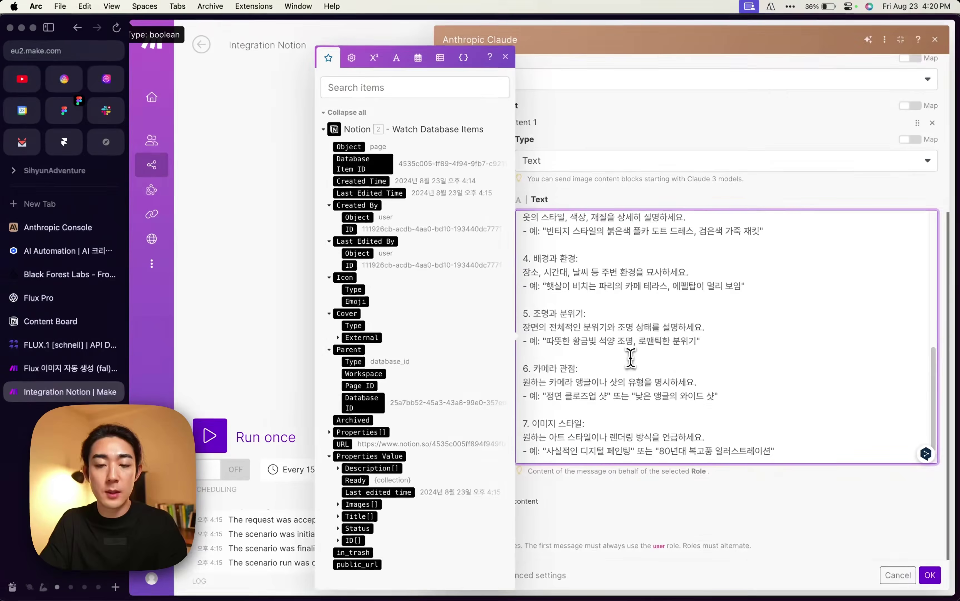
{"action": "scroll", "coordinate": [601, 374], "scroll_direction": "down", "scroll_amount": 2}
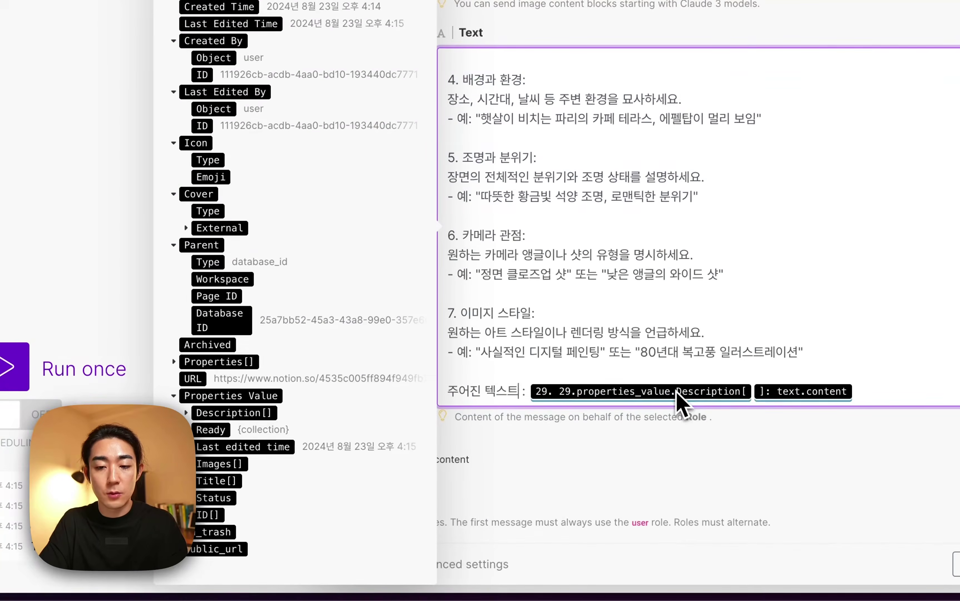
{"action": "key", "text": "BackSpace"}
{"action": "key", "text": "BackSpace"}
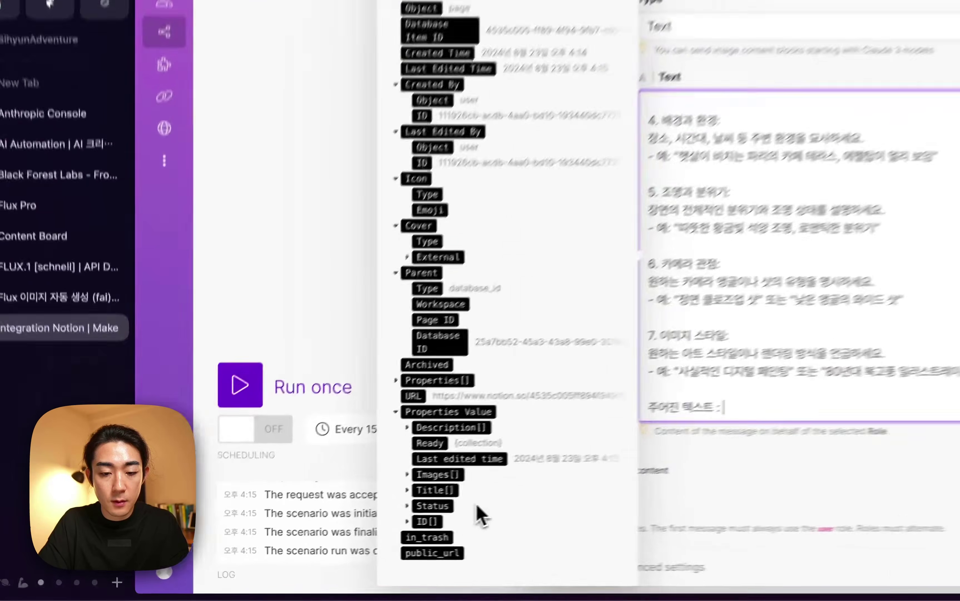
{"action": "key", "text": "Escape"}
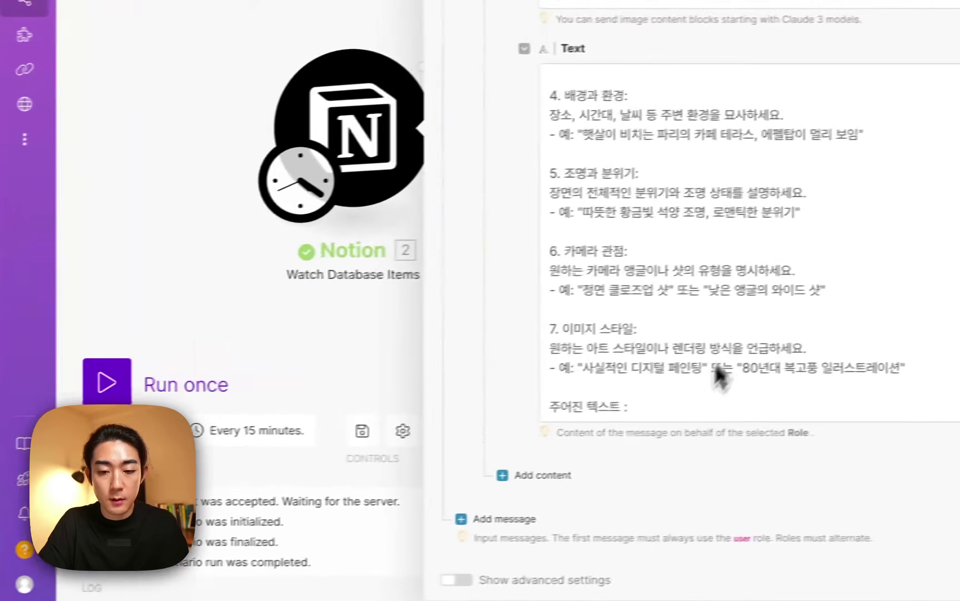
{"action": "left_click", "coordinate": [708, 408]}
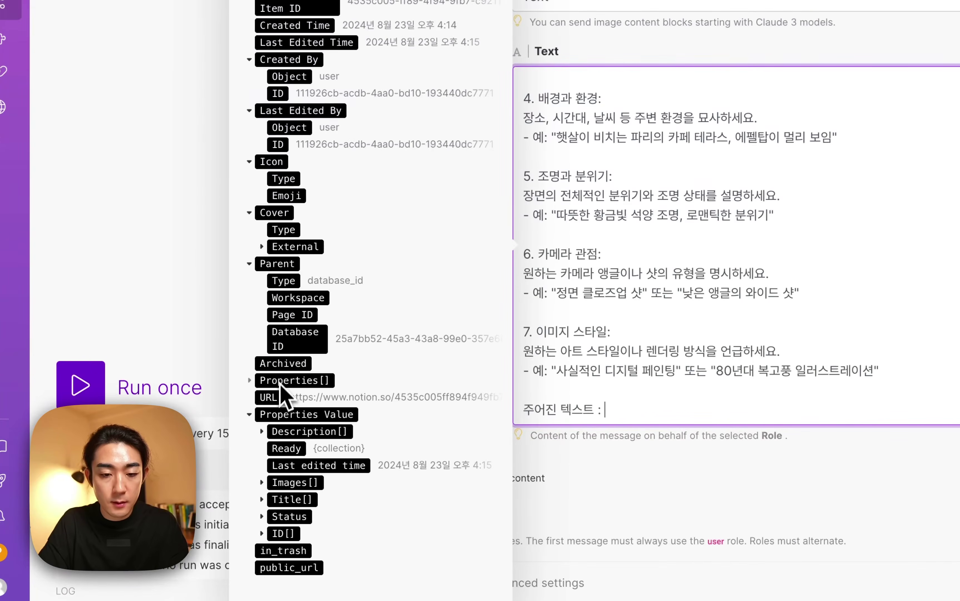
Map the Notion item's Description > Text > Content after 주어진 텍스트 and save with OK.
{"action": "left_click", "coordinate": [277, 435]}
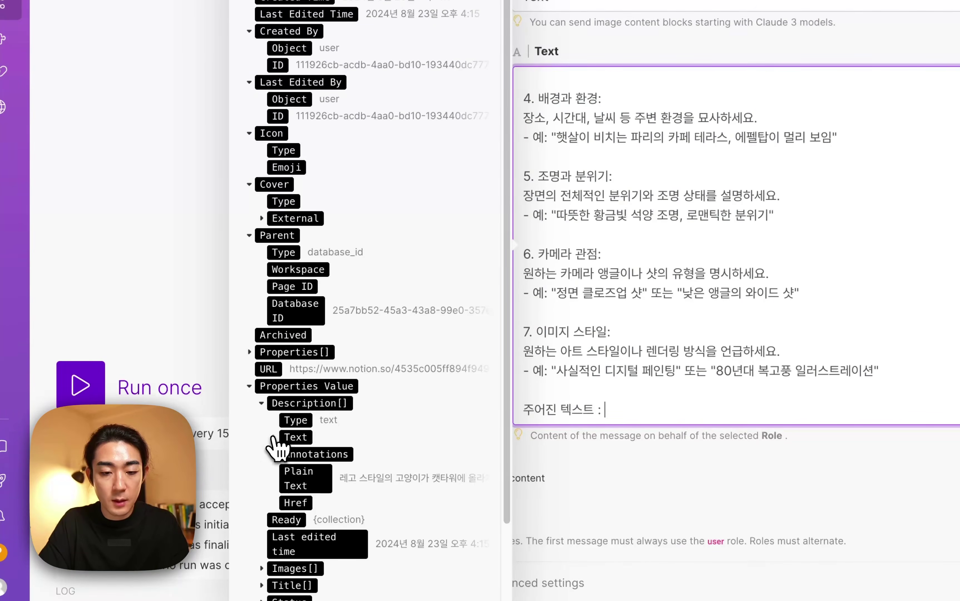
{"action": "left_click", "coordinate": [273, 437]}
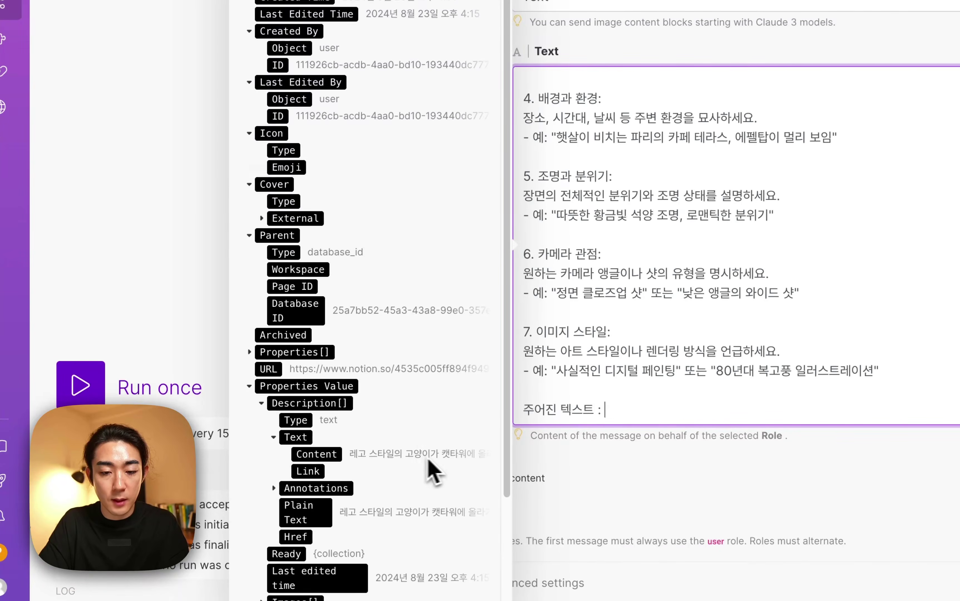
{"action": "left_click", "coordinate": [317, 454]}
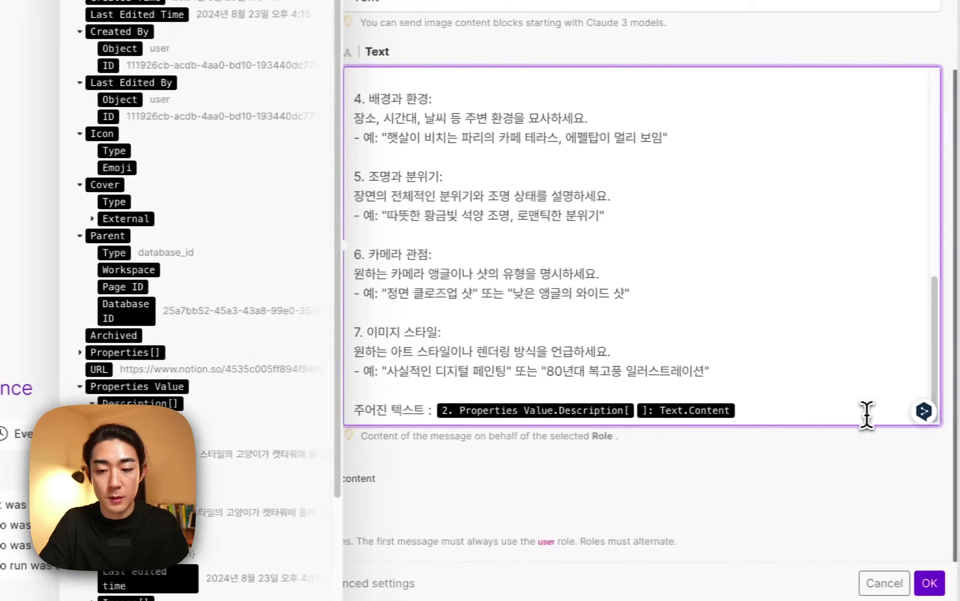
{"action": "left_click", "coordinate": [917, 582]}
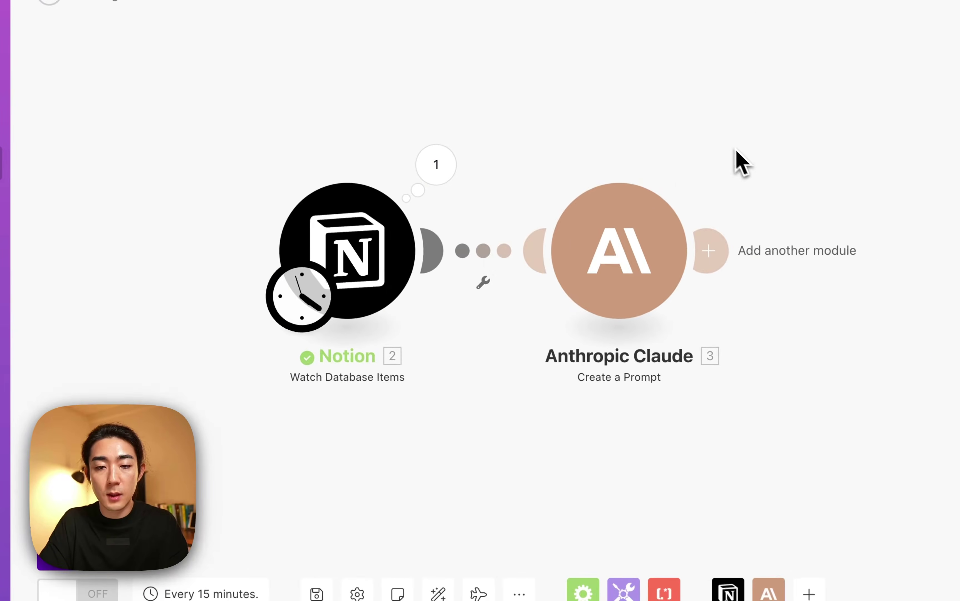
{"action": "mouse_move", "coordinate": [107, 332]}
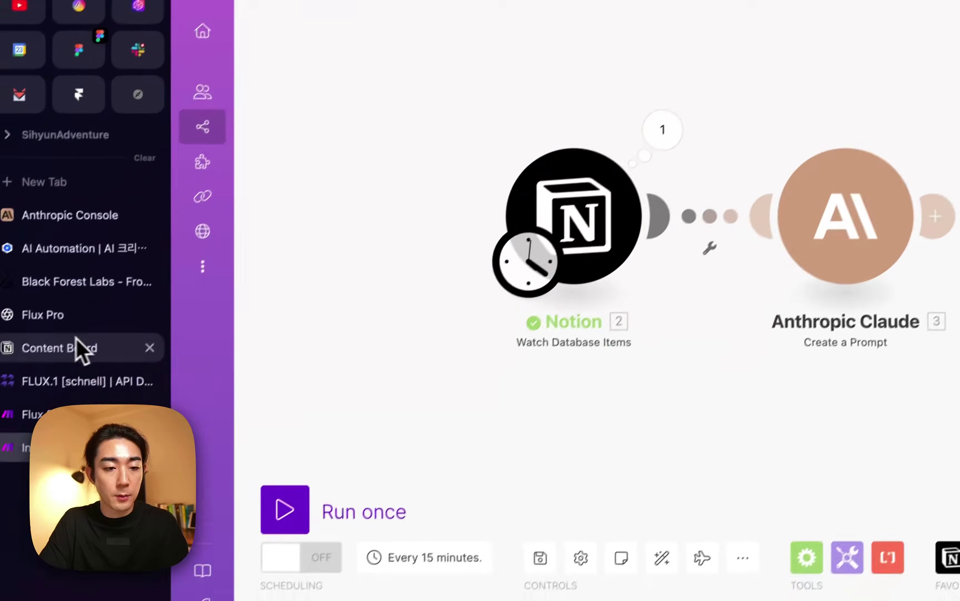
{"action": "left_click", "coordinate": [75, 336]}
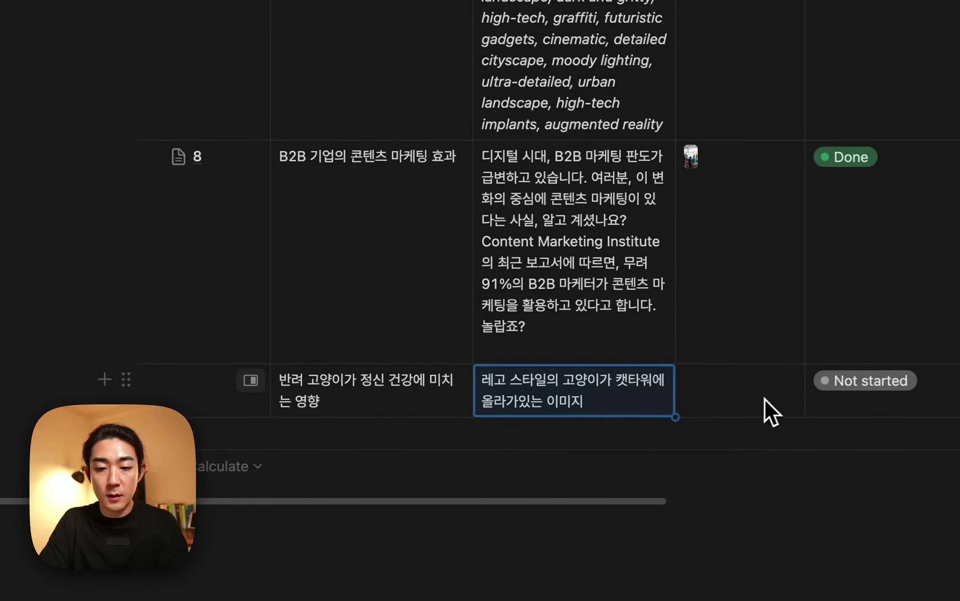
Set the pet-cats-and-mental-health row's Status on the Content Board to Ready.
{"action": "scroll", "coordinate": [746, 398], "scroll_direction": "right", "scroll_amount": 3}
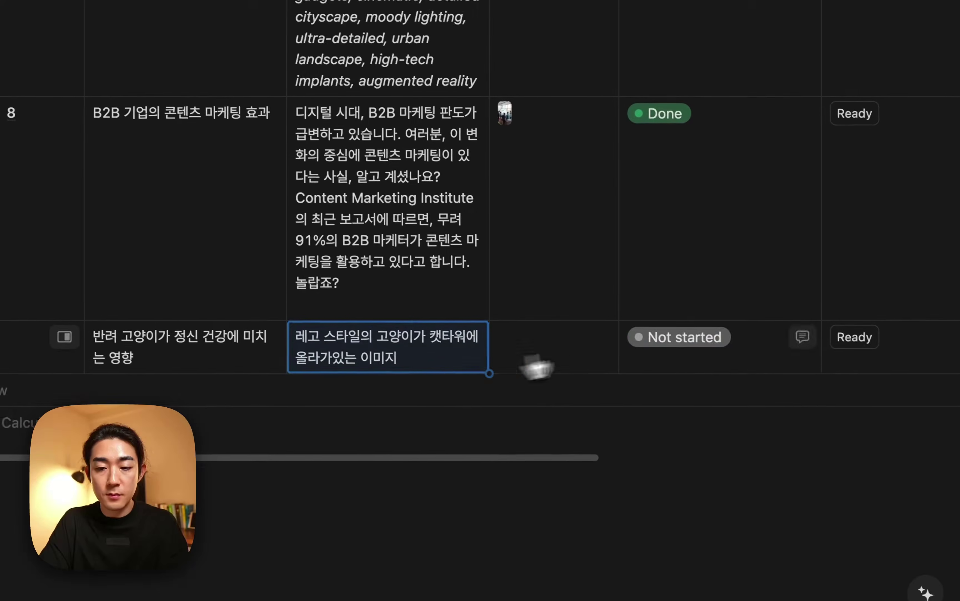
{"action": "scroll", "coordinate": [516, 363], "scroll_direction": "right", "scroll_amount": 2}
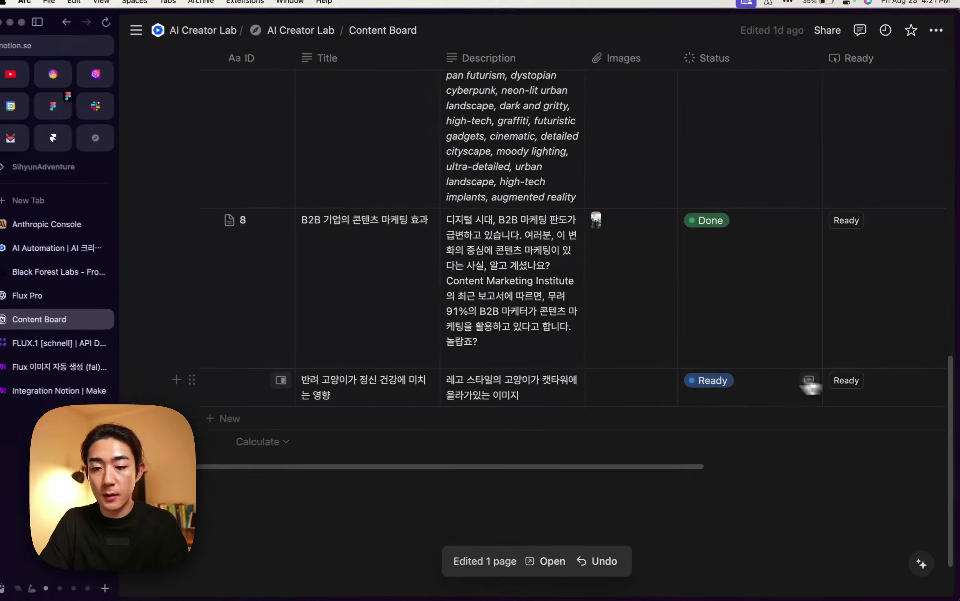
{"action": "scroll", "coordinate": [726, 397], "scroll_direction": "right", "scroll_amount": 8}
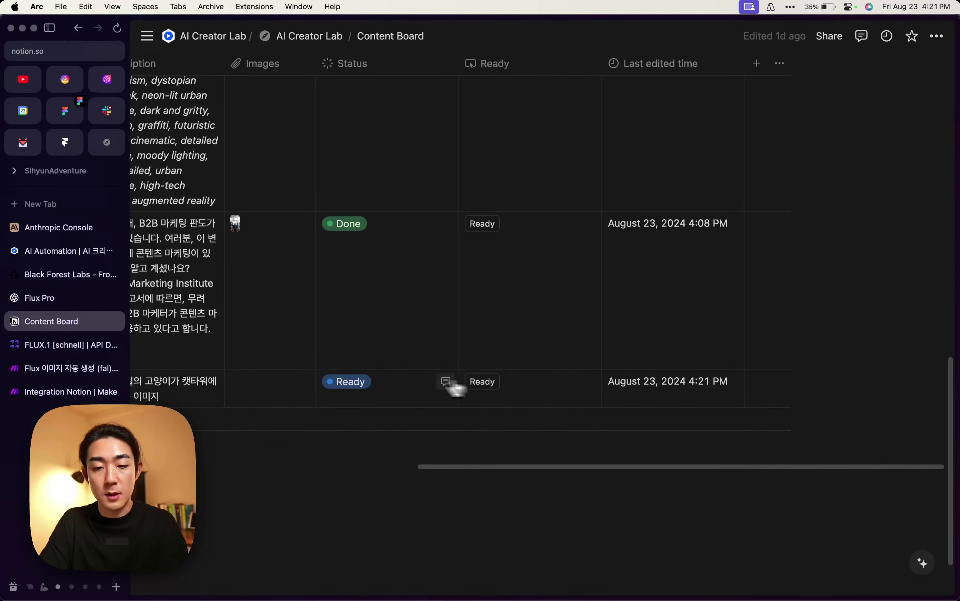
{"action": "left_click", "coordinate": [480, 384]}
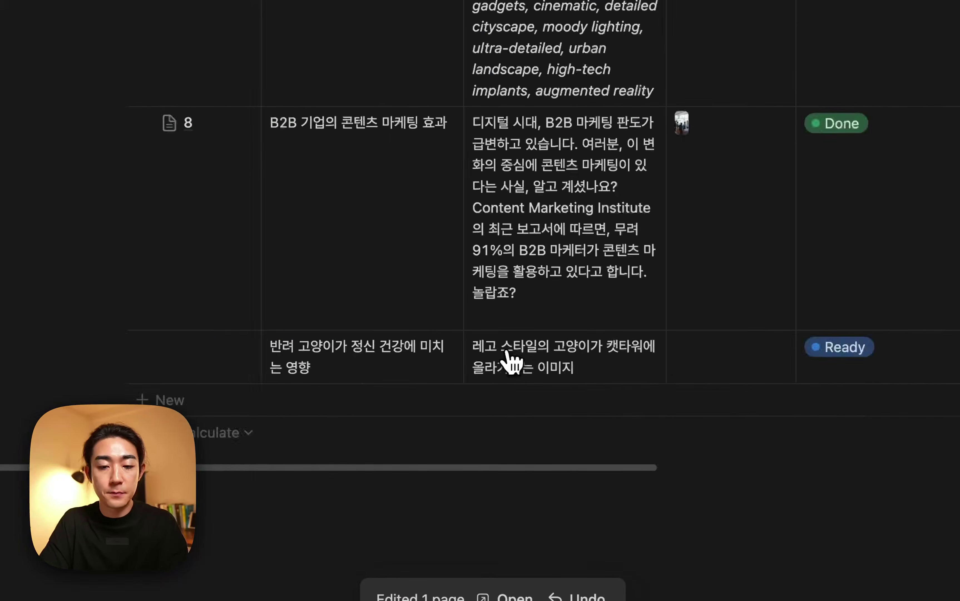
Run the Make scenario once.
{"action": "mouse_move", "coordinate": [4, 365]}
{"action": "left_click", "coordinate": [79, 384]}
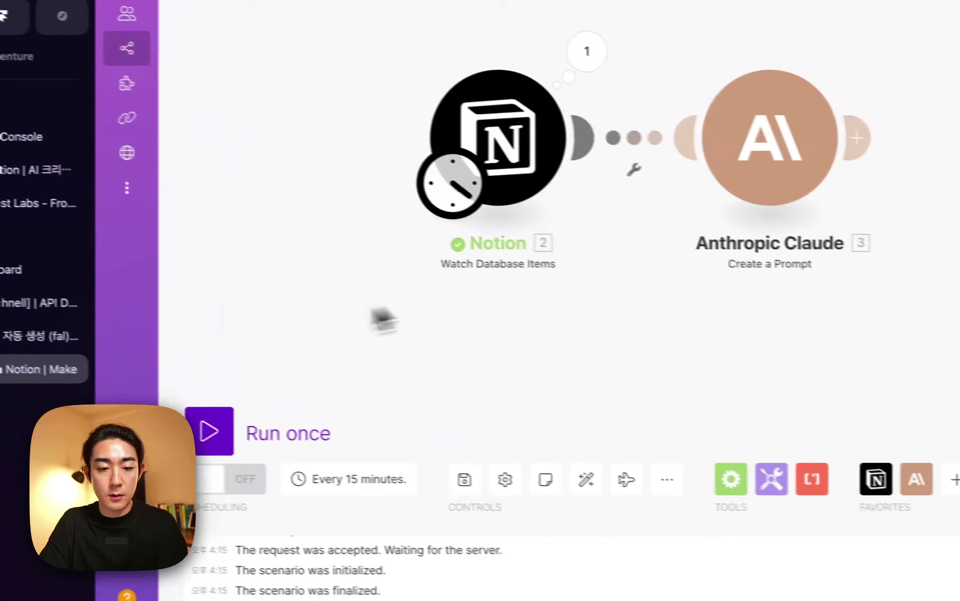
{"action": "left_click", "coordinate": [208, 424]}
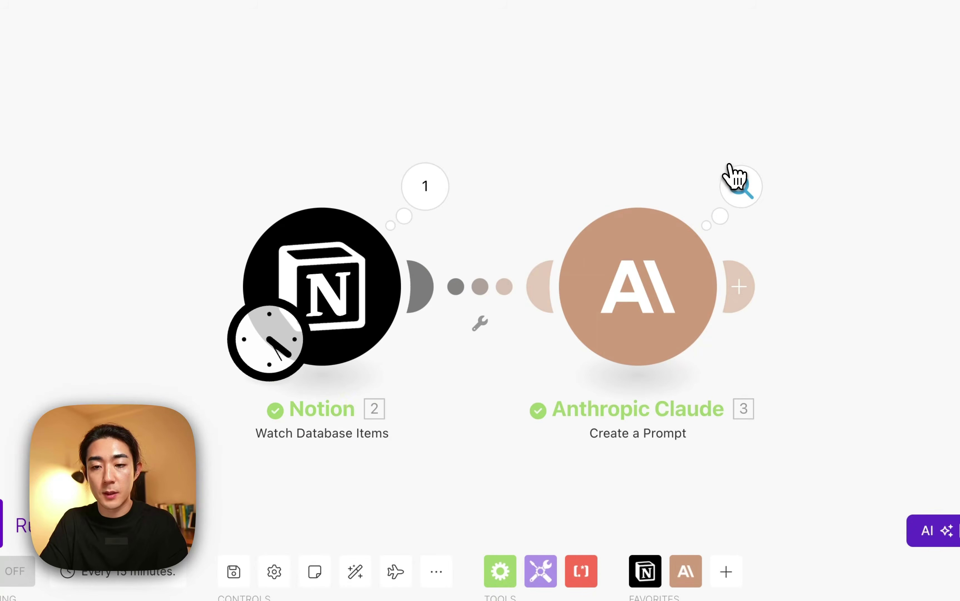
Review Claude's Text Response JSON: the Cute LEGO cat prompt, landscape size and num_images.
{"action": "left_click", "coordinate": [738, 184]}
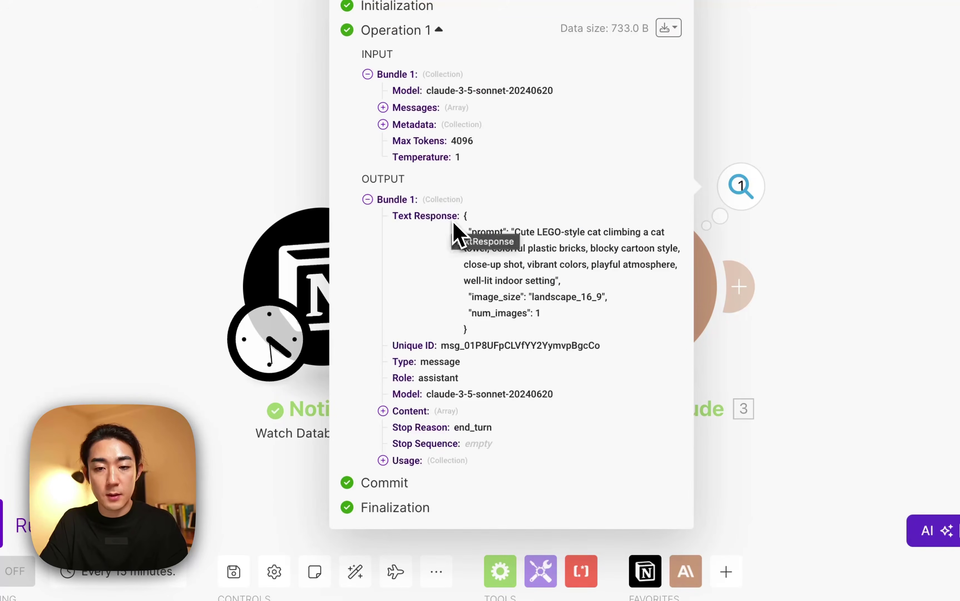
{"action": "left_click_drag", "start_coordinate": [465, 215], "coordinate": [525, 338]}
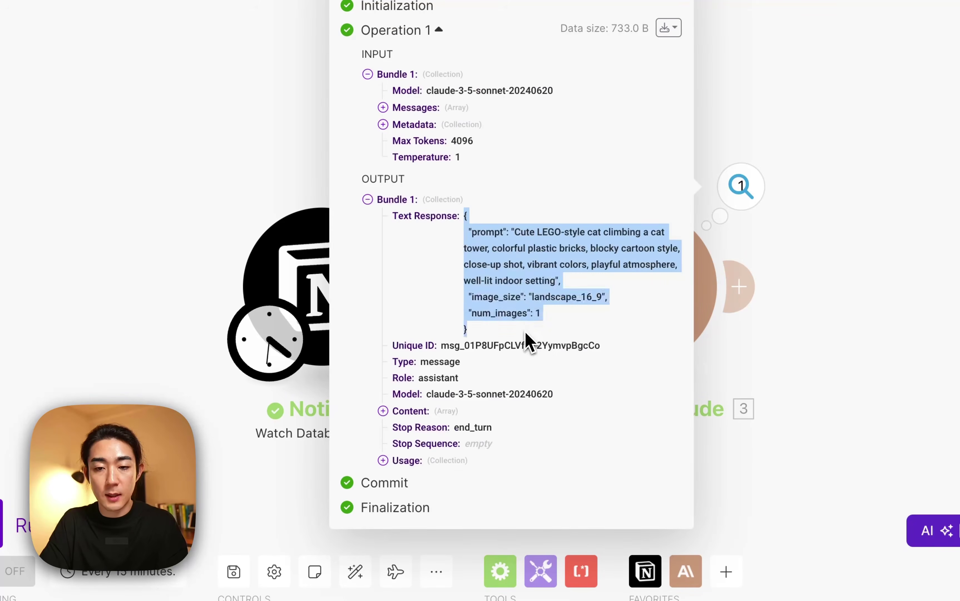
{"action": "left_click", "coordinate": [519, 274]}
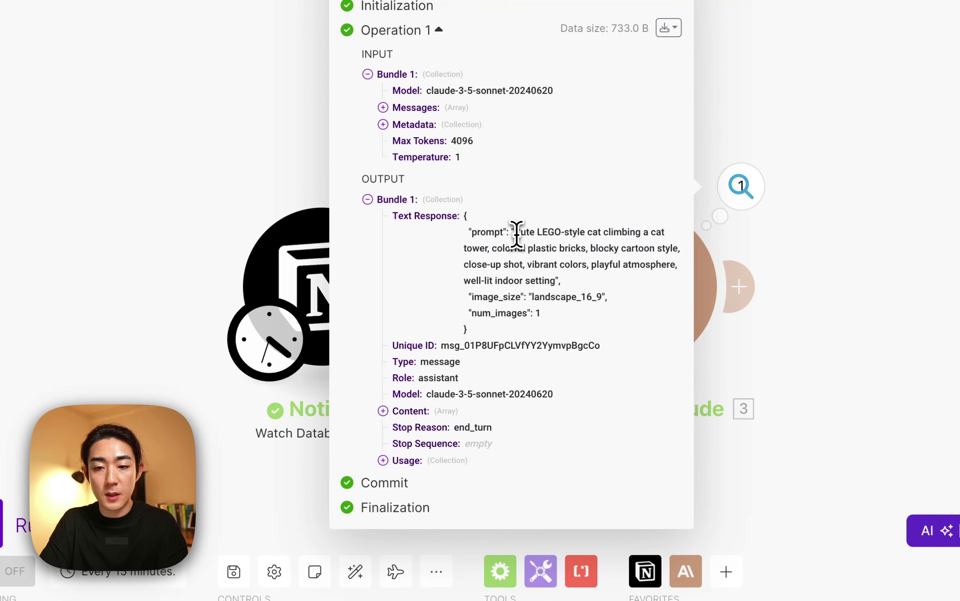
{"action": "left_click_drag", "start_coordinate": [515, 233], "coordinate": [554, 281]}
{"action": "left_click", "coordinate": [536, 300]}
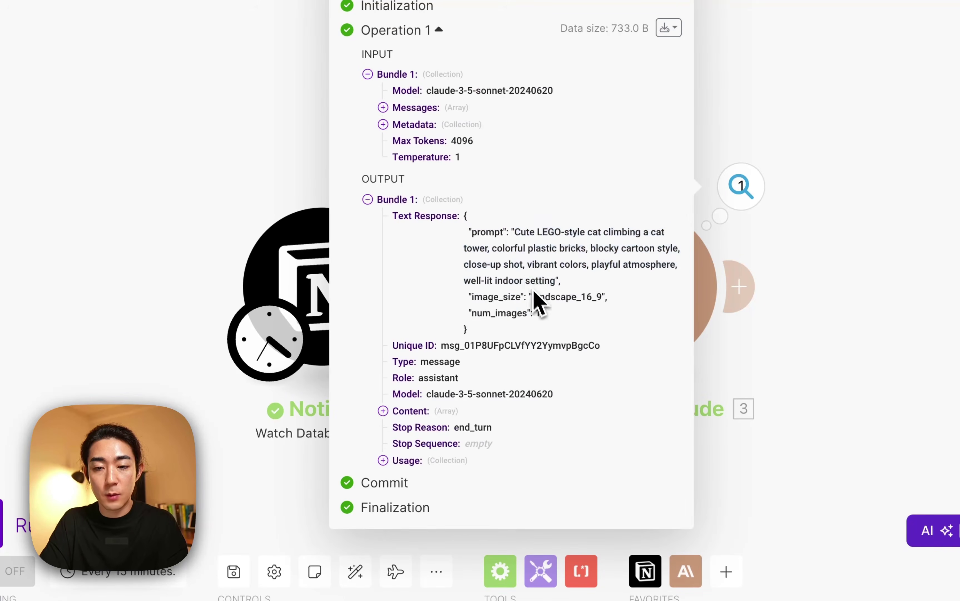
{"action": "double_click", "coordinate": [552, 298]}
{"action": "left_click", "coordinate": [546, 317]}
{"action": "double_click", "coordinate": [483, 314]}
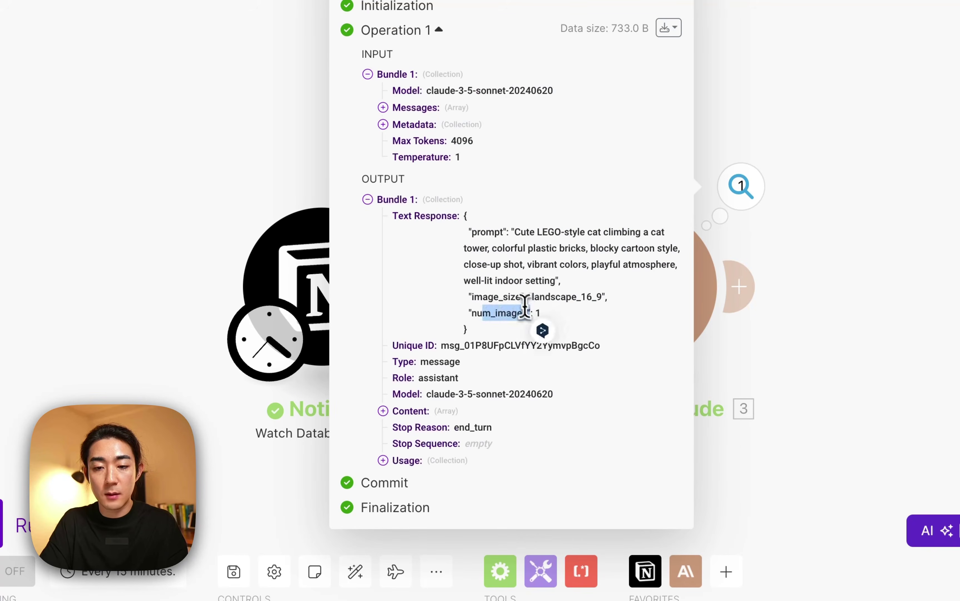
{"action": "left_click", "coordinate": [547, 316]}
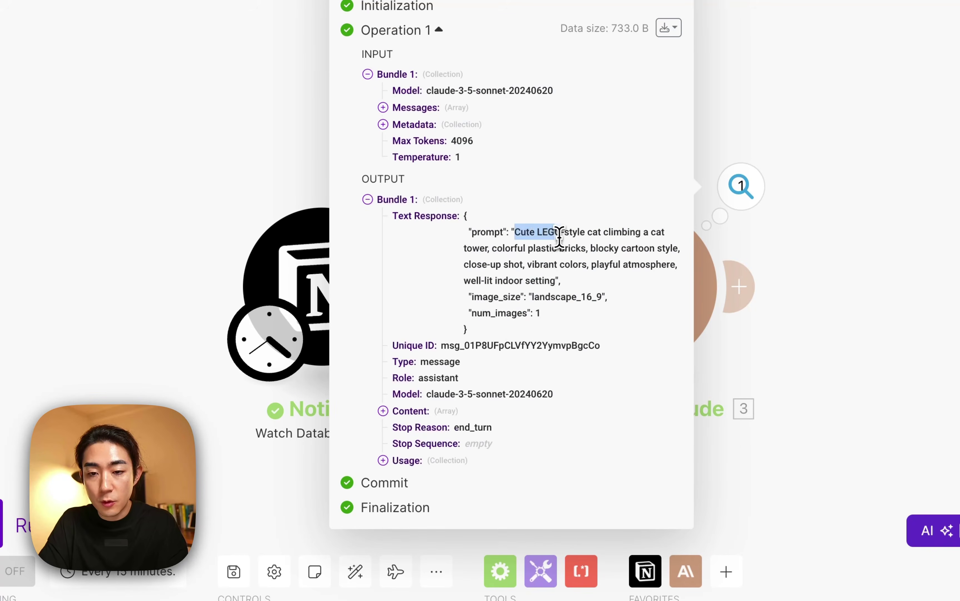
{"action": "left_click", "coordinate": [603, 233]}
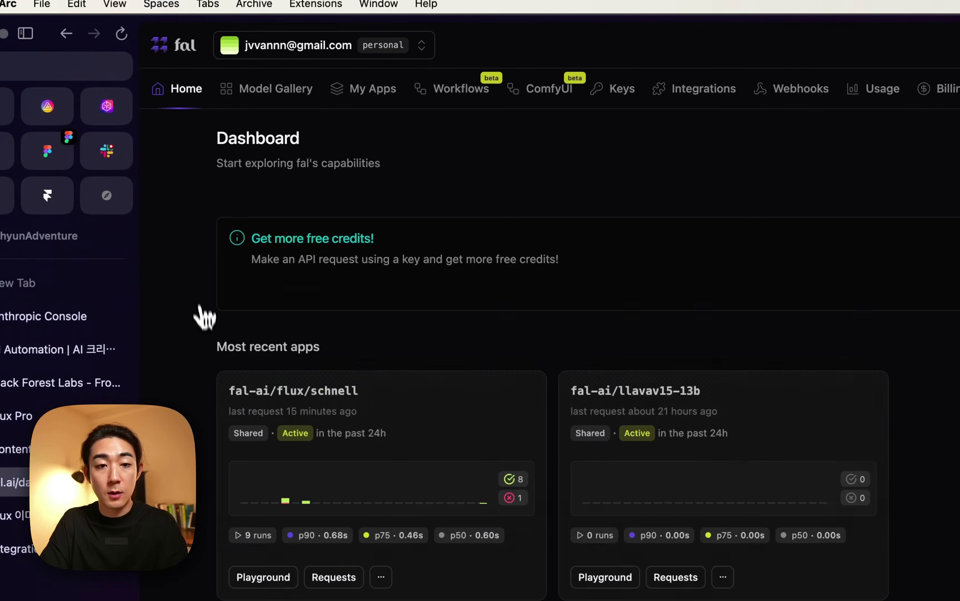
Scroll through the fal.ai dashboard's model gallery to the FLUX.1 [schnell] card.
{"action": "scroll", "coordinate": [437, 349], "scroll_direction": "down", "scroll_amount": 10}
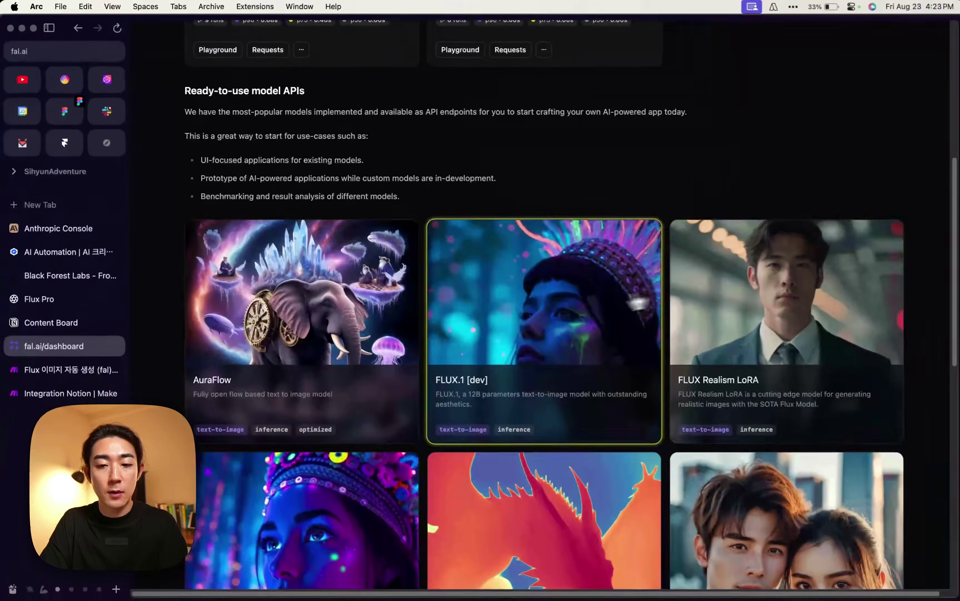
{"action": "scroll", "coordinate": [438, 318], "scroll_direction": "down", "scroll_amount": 5}
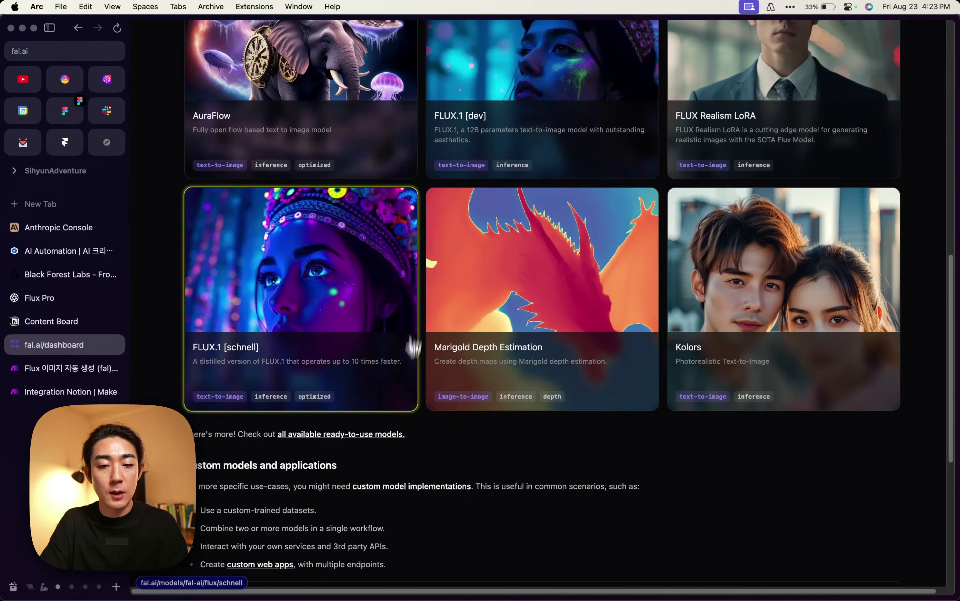
{"action": "scroll", "coordinate": [519, 392], "scroll_direction": "down", "scroll_amount": 4}
{"action": "scroll", "coordinate": [524, 393], "scroll_direction": "up", "scroll_amount": 9}
{"action": "scroll", "coordinate": [524, 394], "scroll_direction": "down", "scroll_amount": 3}
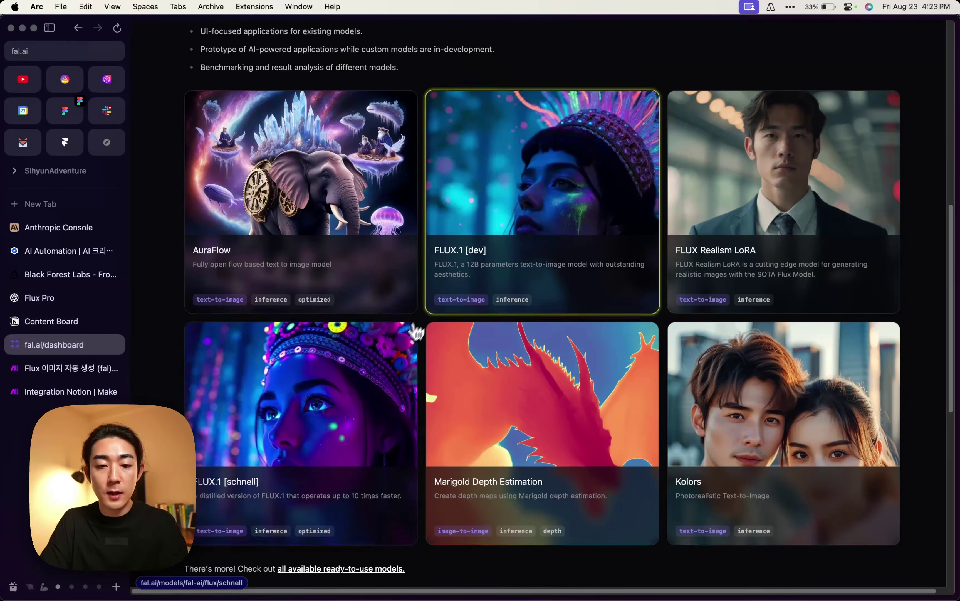
{"action": "scroll", "coordinate": [423, 314], "scroll_direction": "down", "scroll_amount": 3}
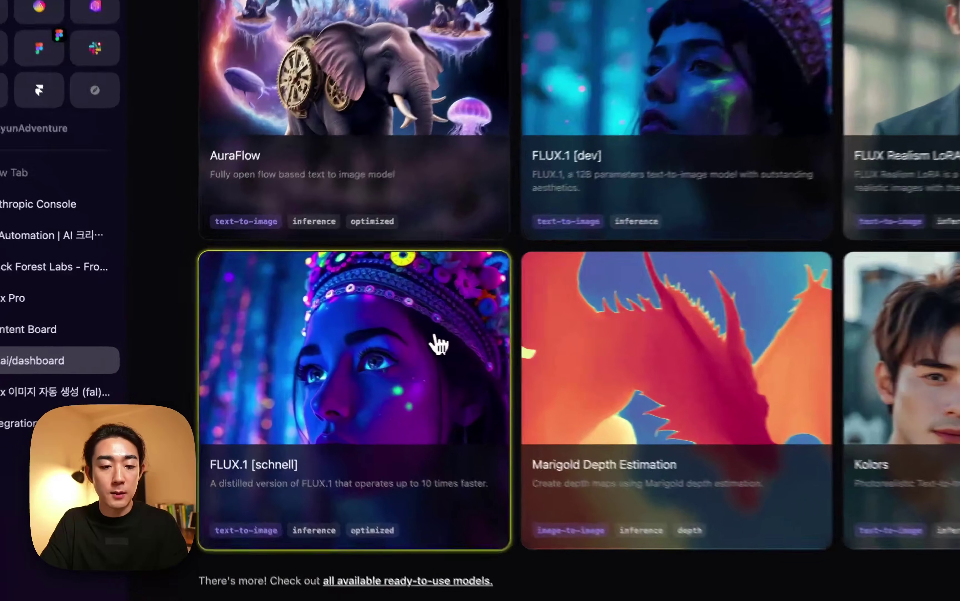
Open the FLUX.1 [schnell] playground and check its $0.003 per megapixel price.
{"action": "left_click", "coordinate": [439, 344]}
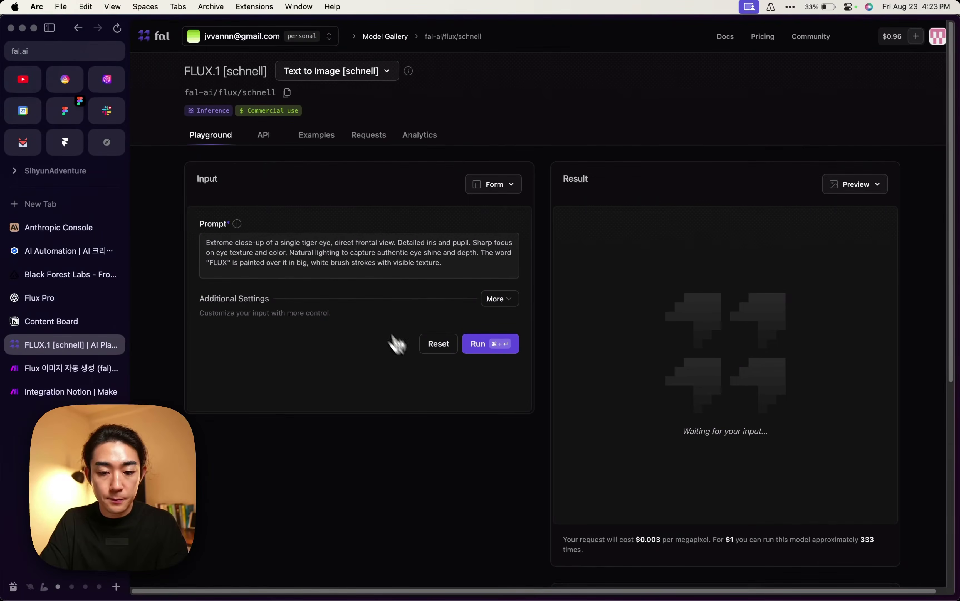
{"action": "scroll", "coordinate": [478, 418], "scroll_direction": "down", "scroll_amount": 3}
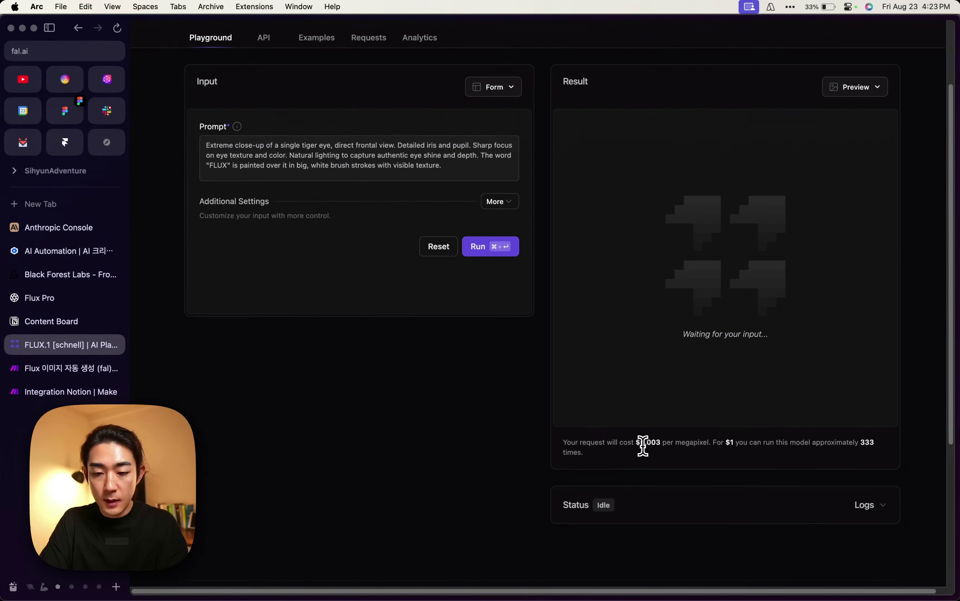
{"action": "double_click", "coordinate": [643, 444]}
{"action": "left_click", "coordinate": [633, 455]}
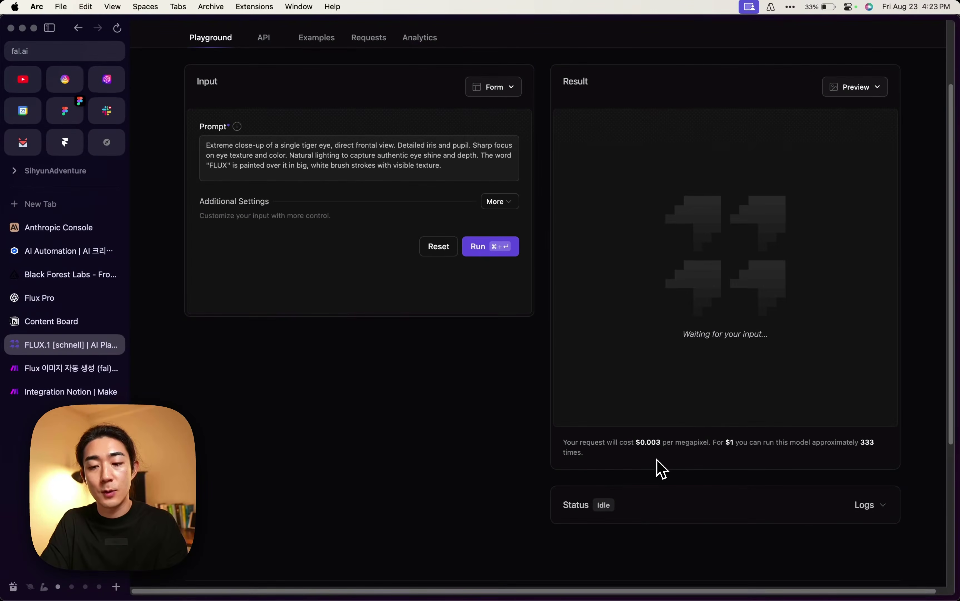
{"action": "scroll", "coordinate": [581, 468], "scroll_direction": "up", "scroll_amount": 3}
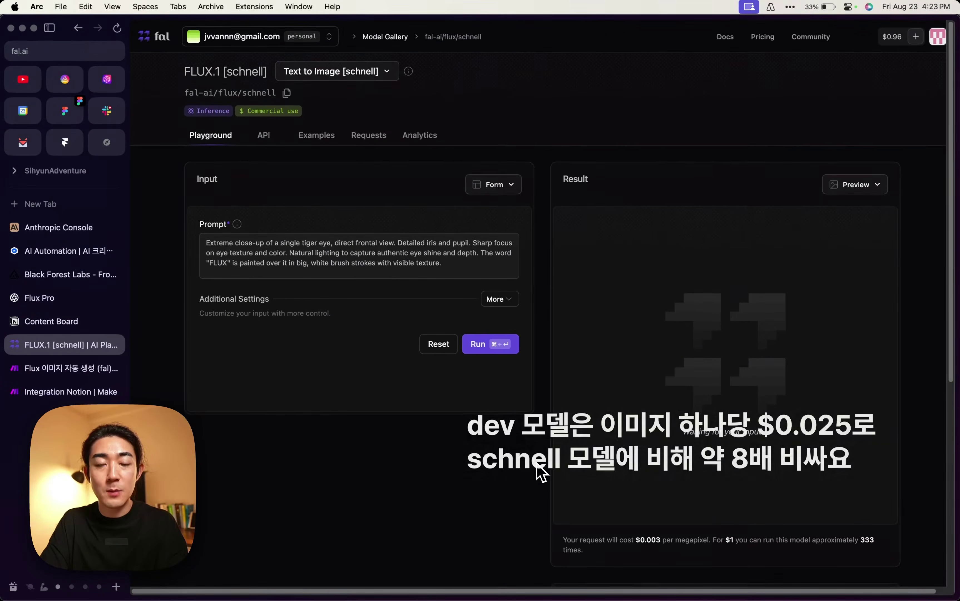
{"action": "scroll", "coordinate": [545, 473], "scroll_direction": "down", "scroll_amount": 10}
{"action": "scroll", "coordinate": [550, 398], "scroll_direction": "up", "scroll_amount": 10}
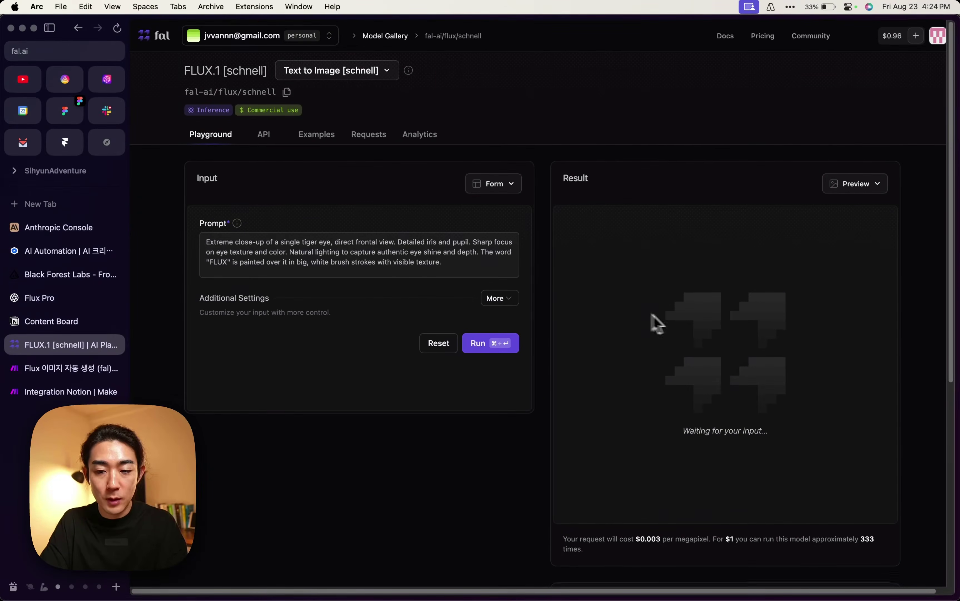
Generate an image from the sample tiger-eye prompt with Cmd+Enter.
{"action": "triple_click", "coordinate": [294, 211]}
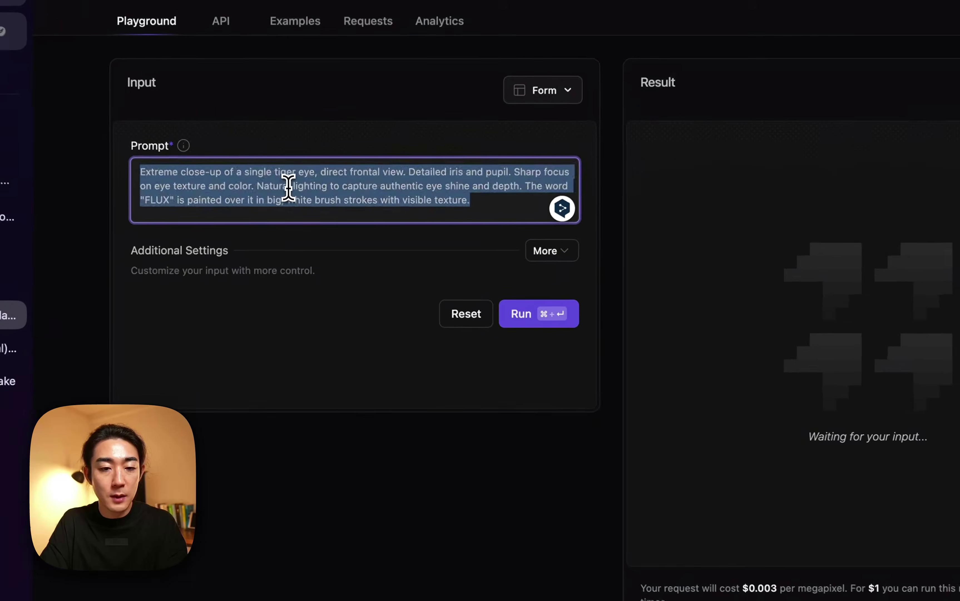
{"action": "left_click", "coordinate": [255, 197]}
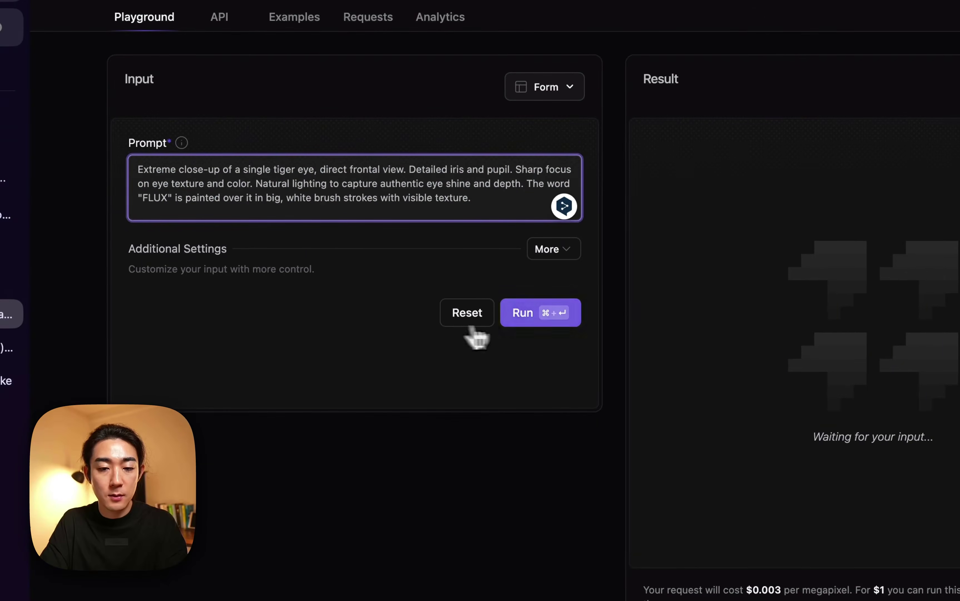
{"action": "key", "text": "super+Return"}
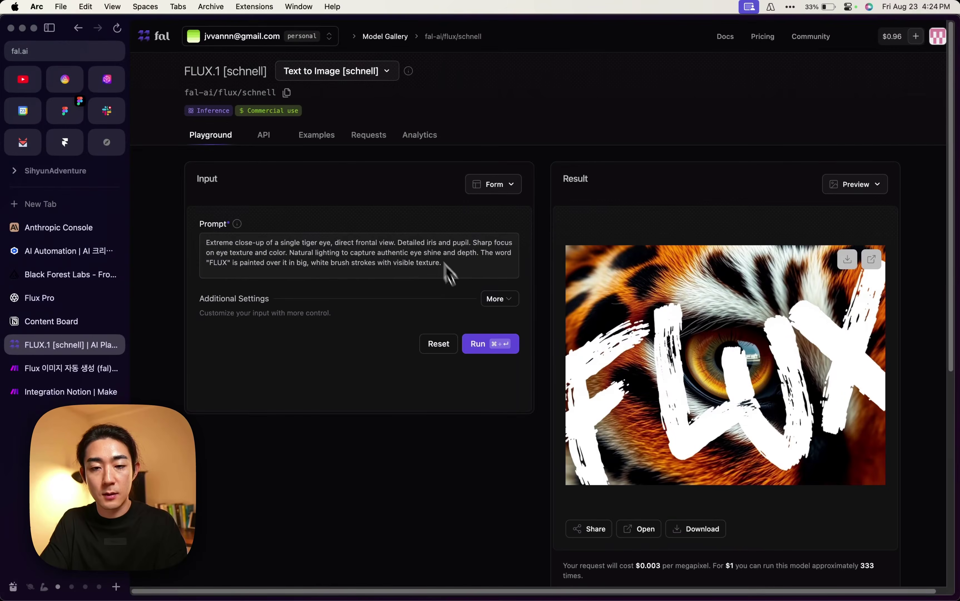
Check the Image Size presets under More, keeping Landscape 4:3, then view the API docs.
{"action": "left_click", "coordinate": [499, 298]}
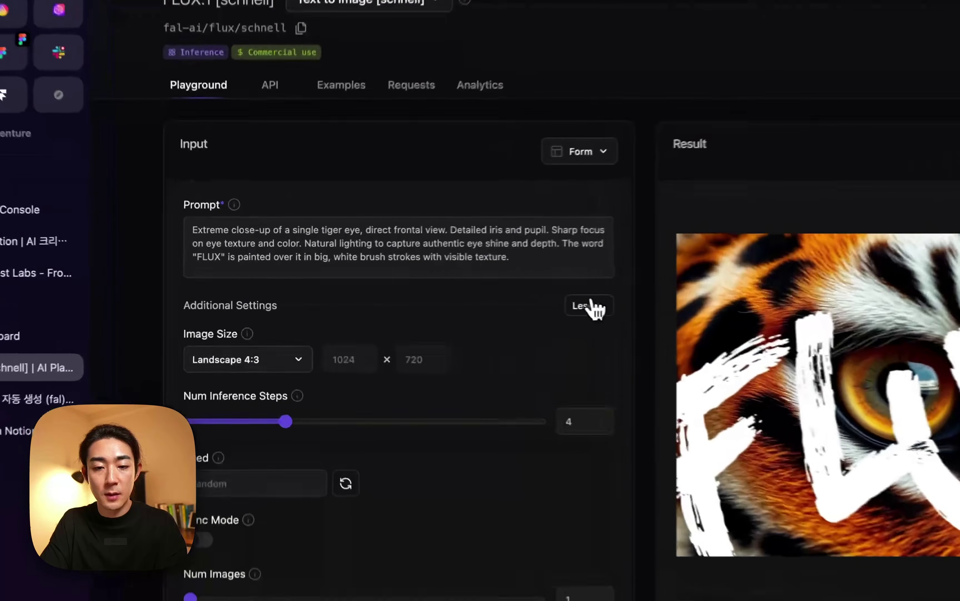
{"action": "scroll", "coordinate": [351, 398], "scroll_direction": "down", "scroll_amount": 5}
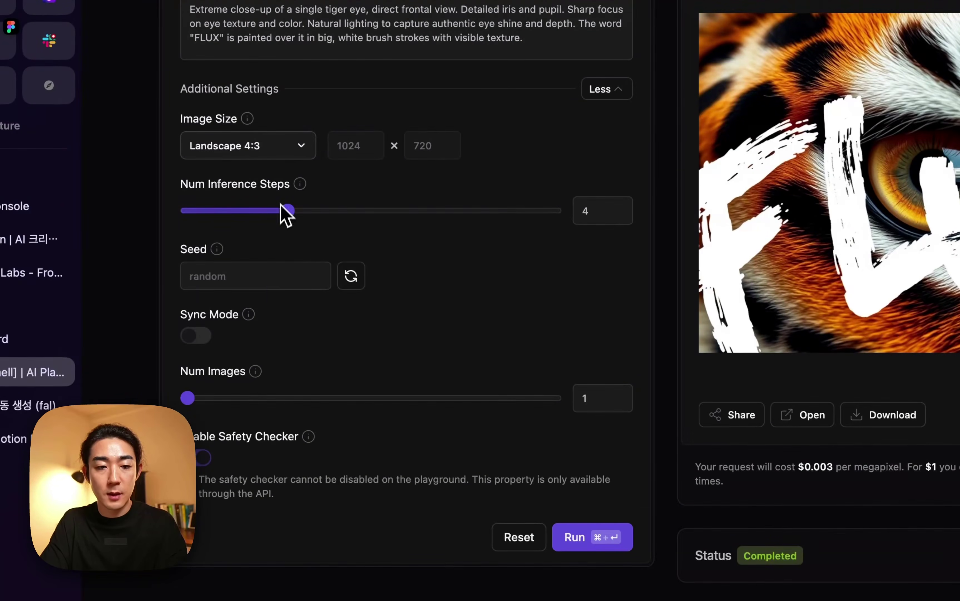
{"action": "left_click", "coordinate": [280, 146]}
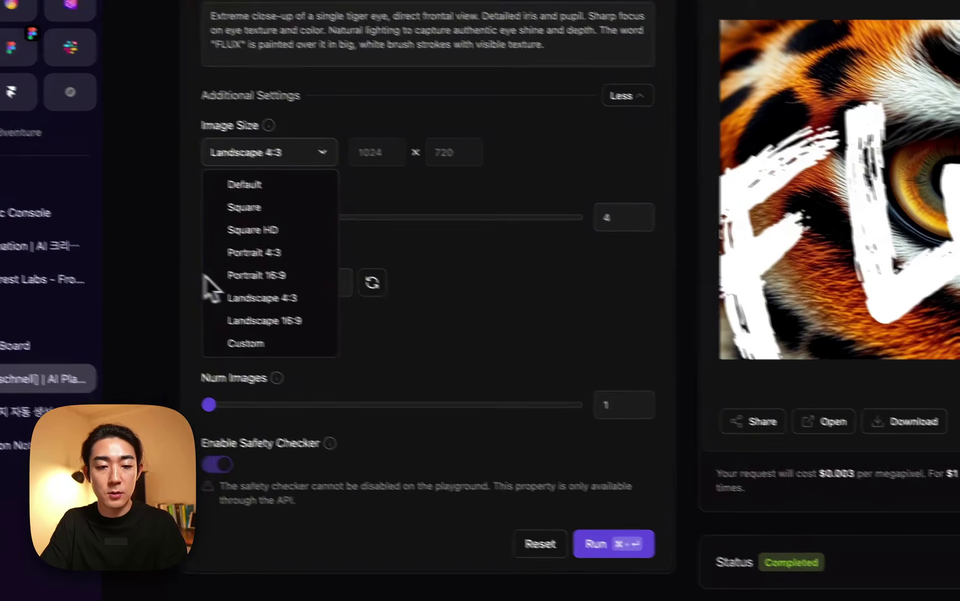
{"action": "left_click", "coordinate": [167, 294]}
{"action": "scroll", "coordinate": [167, 294], "scroll_direction": "up", "scroll_amount": 5}
{"action": "scroll", "coordinate": [244, 322], "scroll_direction": "down", "scroll_amount": 2}
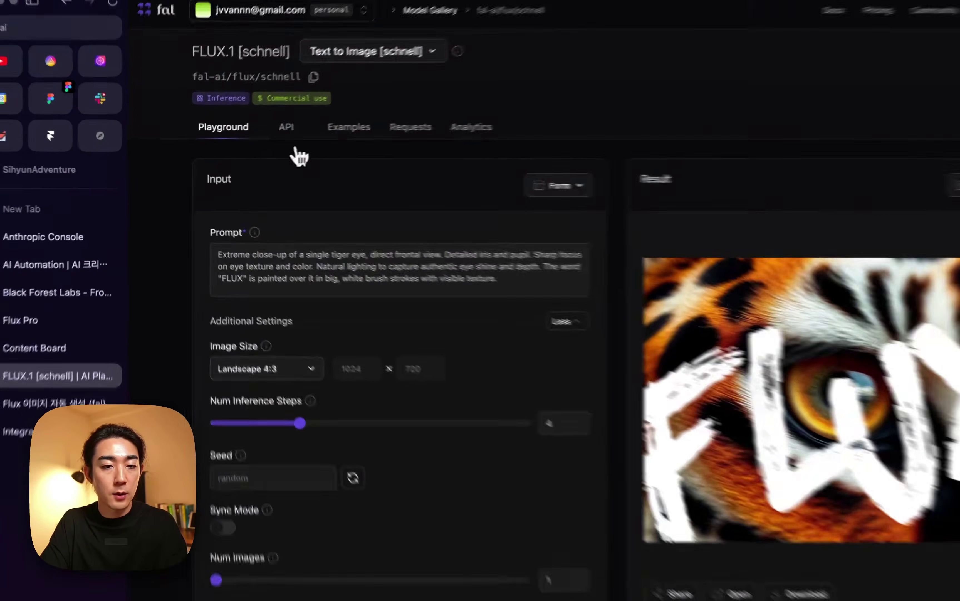
{"action": "left_click", "coordinate": [264, 135]}
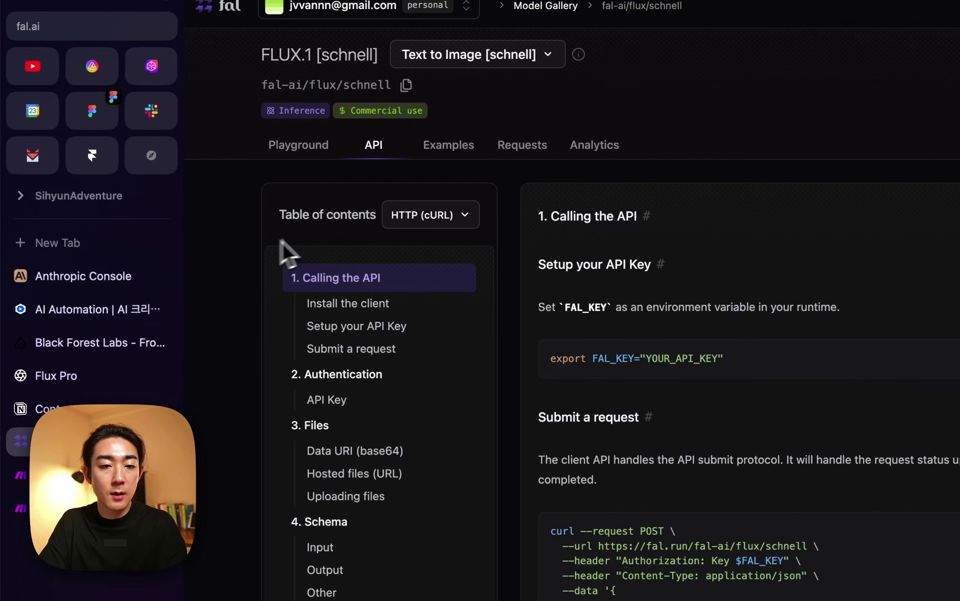
{"action": "left_click", "coordinate": [437, 218]}
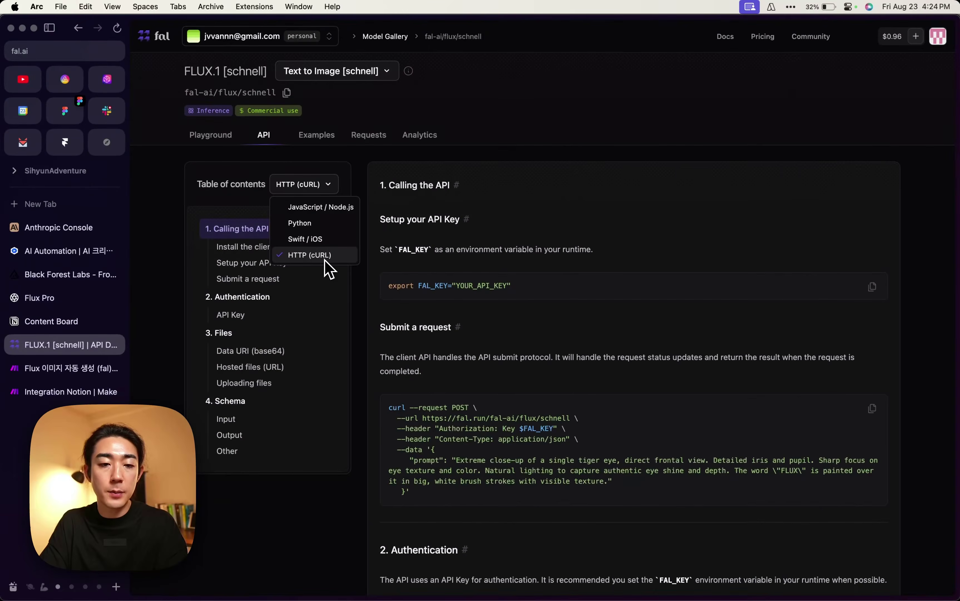
{"action": "left_click", "coordinate": [325, 259]}
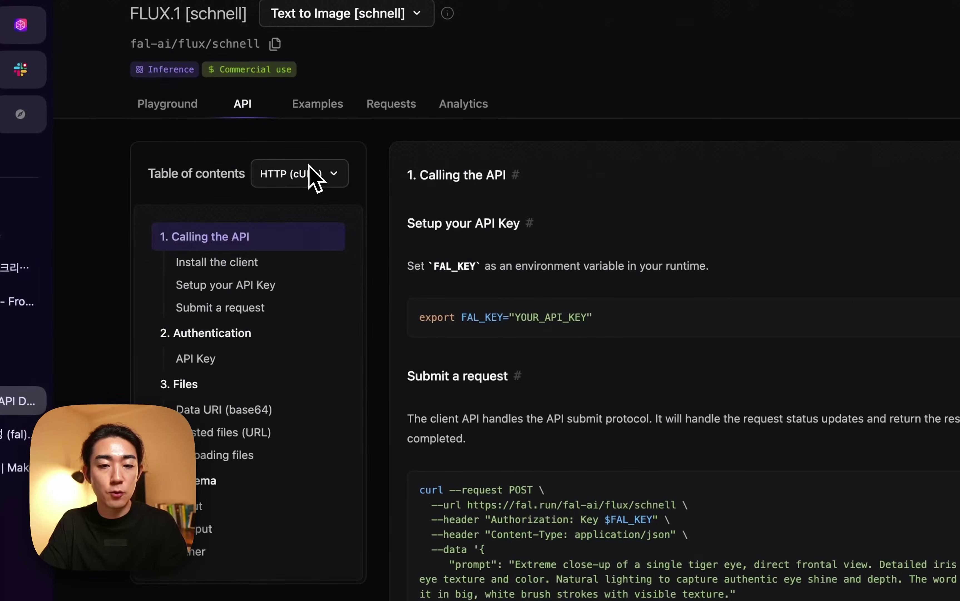
{"action": "scroll", "coordinate": [548, 321], "scroll_direction": "down", "scroll_amount": 5}
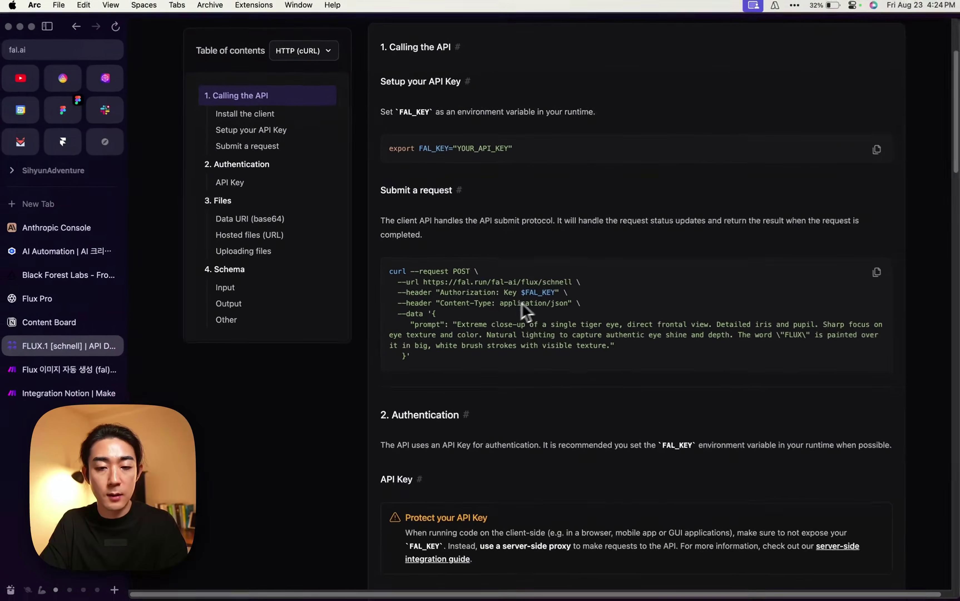
{"action": "scroll", "coordinate": [543, 322], "scroll_direction": "down", "scroll_amount": 1}
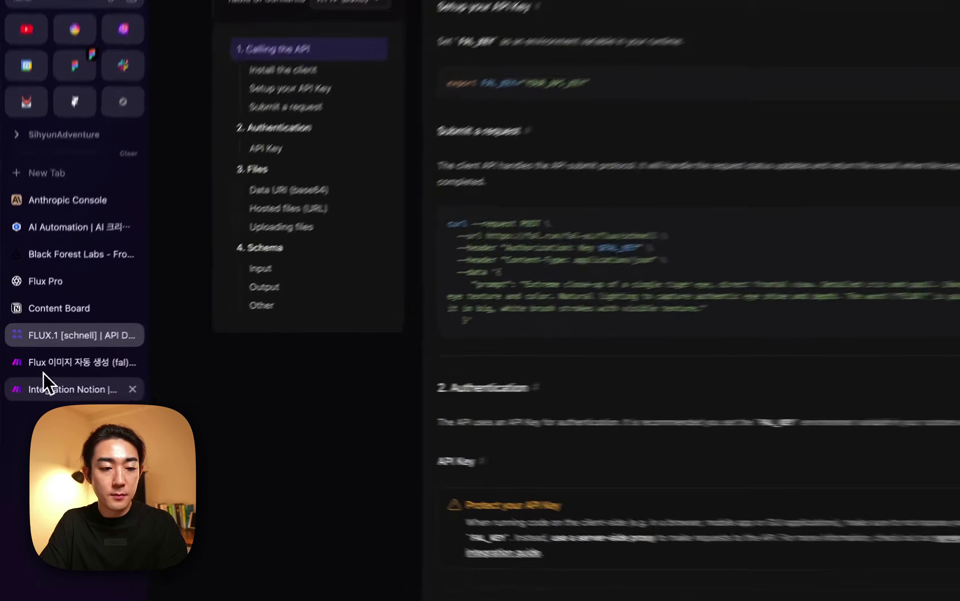
Add an HTTP 'Make a request' module after the Anthropic Claude module.
{"action": "left_click", "coordinate": [16, 391]}
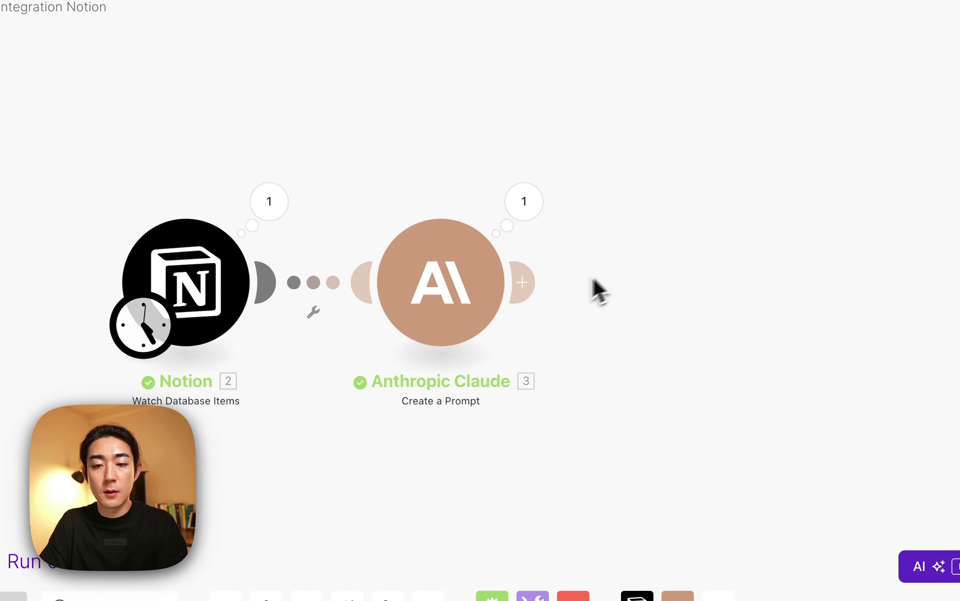
{"action": "left_click", "coordinate": [535, 294]}
{"action": "type", "text": "http"}
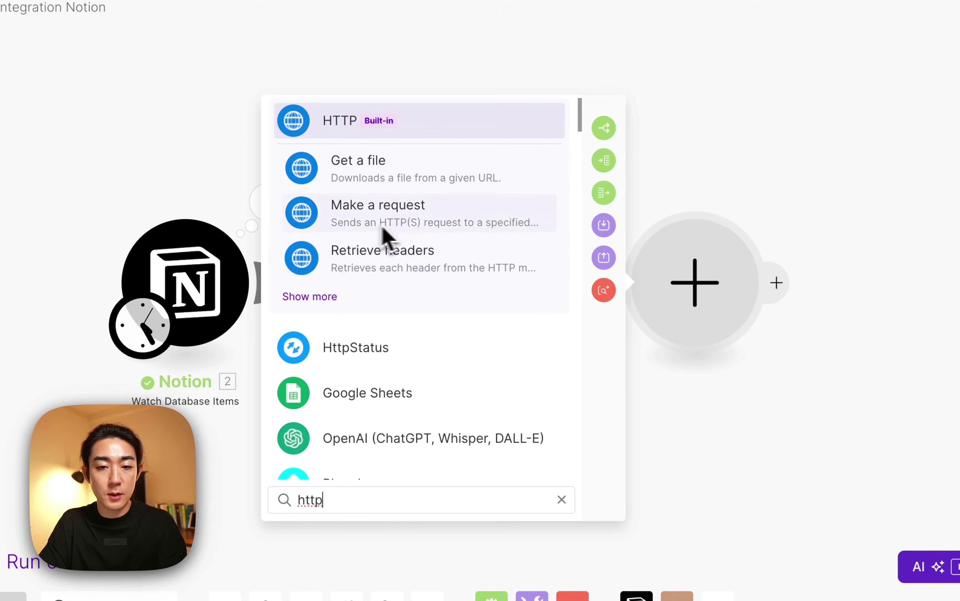
{"action": "left_click", "coordinate": [435, 225]}
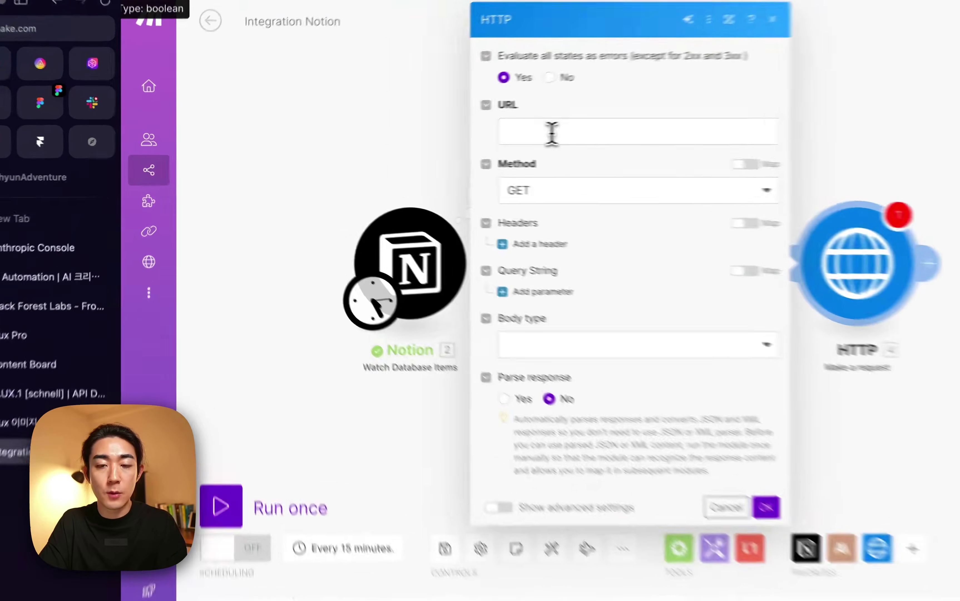
{"action": "left_click", "coordinate": [472, 133]}
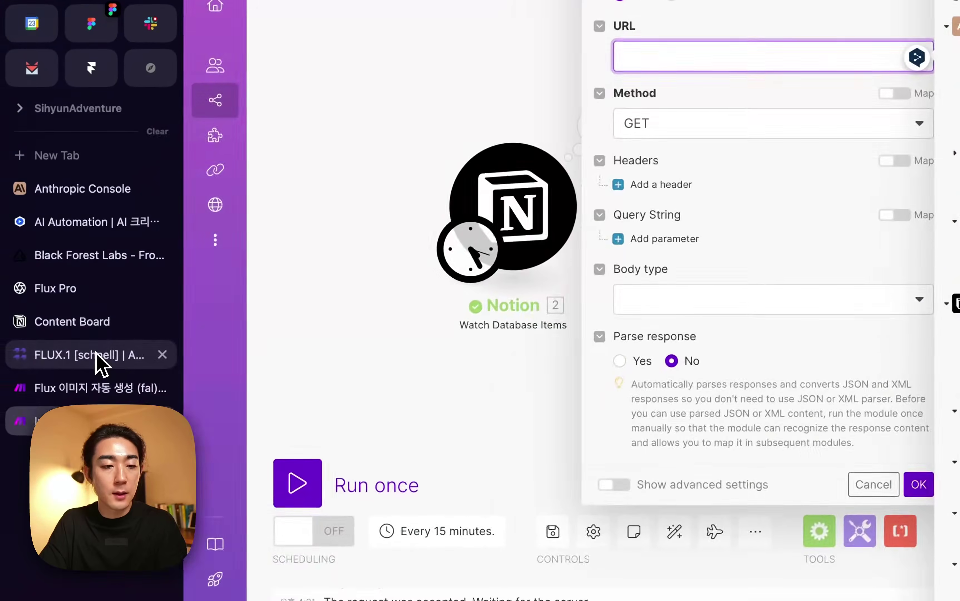
{"action": "left_click", "coordinate": [96, 352]}
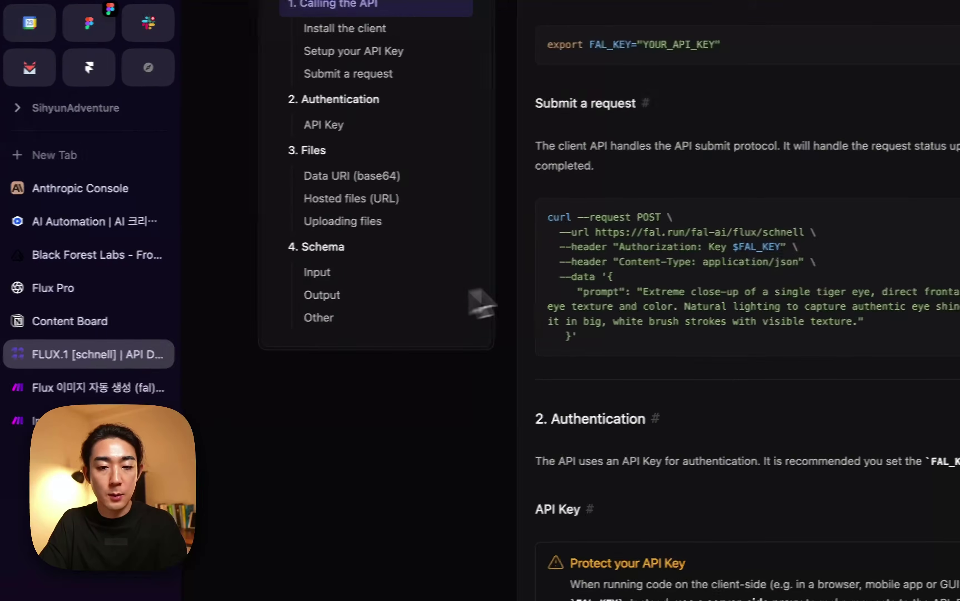
{"action": "left_click_drag", "start_coordinate": [461, 244], "coordinate": [673, 246]}
{"action": "key", "text": "super+c"}
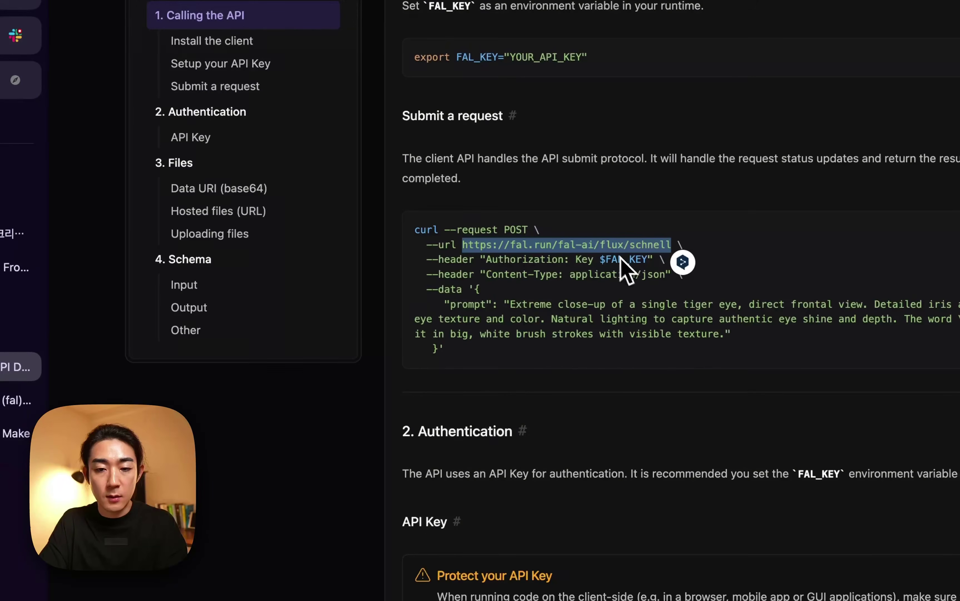
{"action": "left_click", "coordinate": [565, 273]}
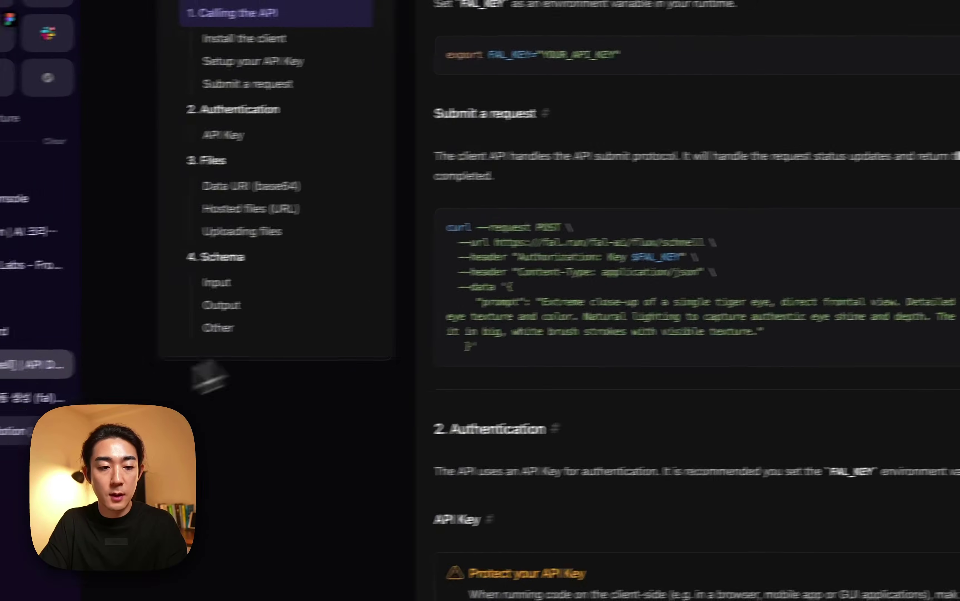
{"action": "key", "text": "ctrl+Tab"}
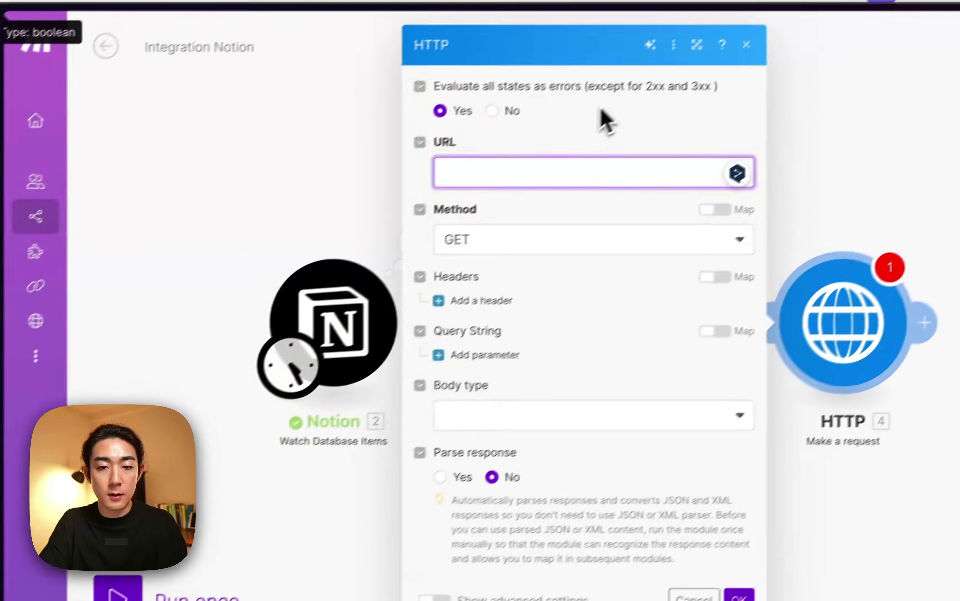
{"action": "key", "text": "super+v"}
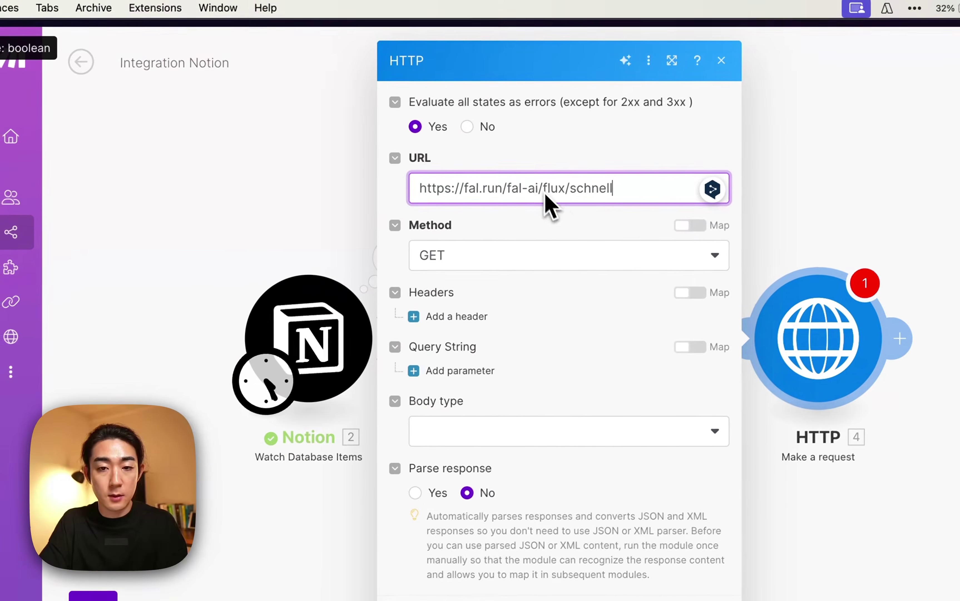
{"action": "key", "text": "BackSpace"}
{"action": "key", "text": "BackSpace"}
{"action": "key", "text": "BackSpace"}
{"action": "key", "text": "BackSpace"}
{"action": "key", "text": "BackSpace"}
{"action": "key", "text": "BackSpace"}
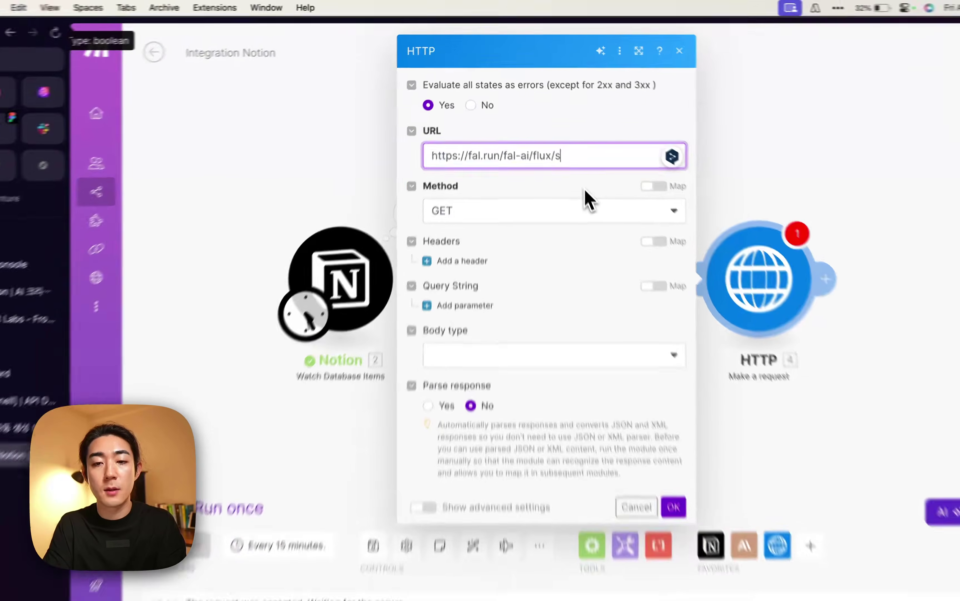
{"action": "key", "text": "BackSpace"}
{"action": "type", "text": "dev"}
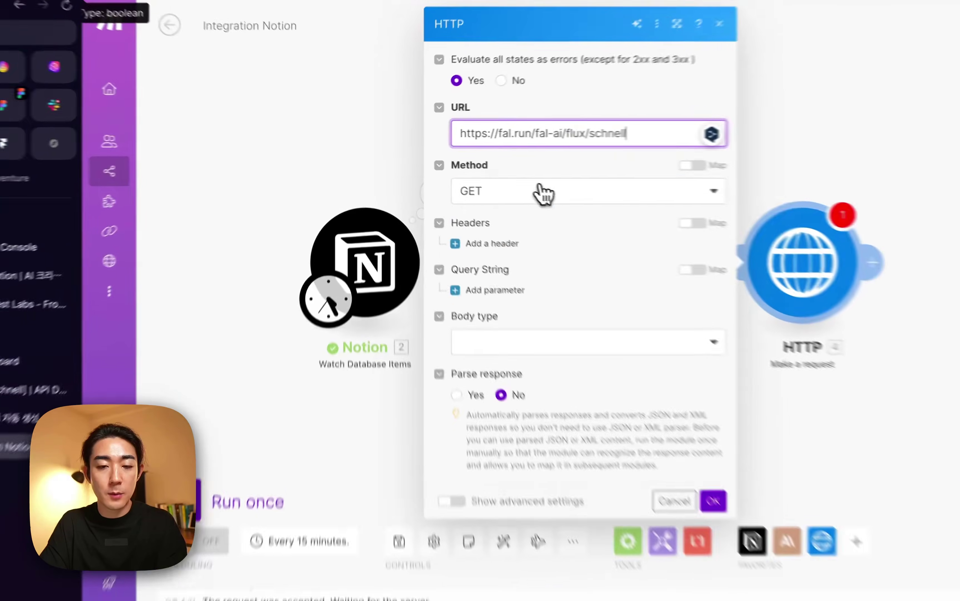
{"action": "left_click", "coordinate": [498, 181]}
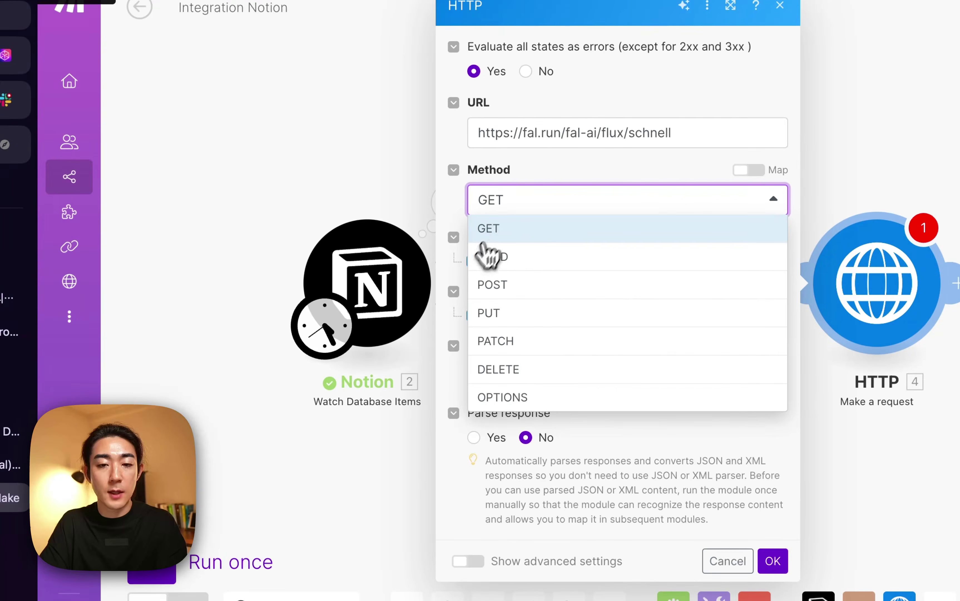
Set the HTTP request method to POST and add a first header item.
{"action": "left_click", "coordinate": [493, 285]}
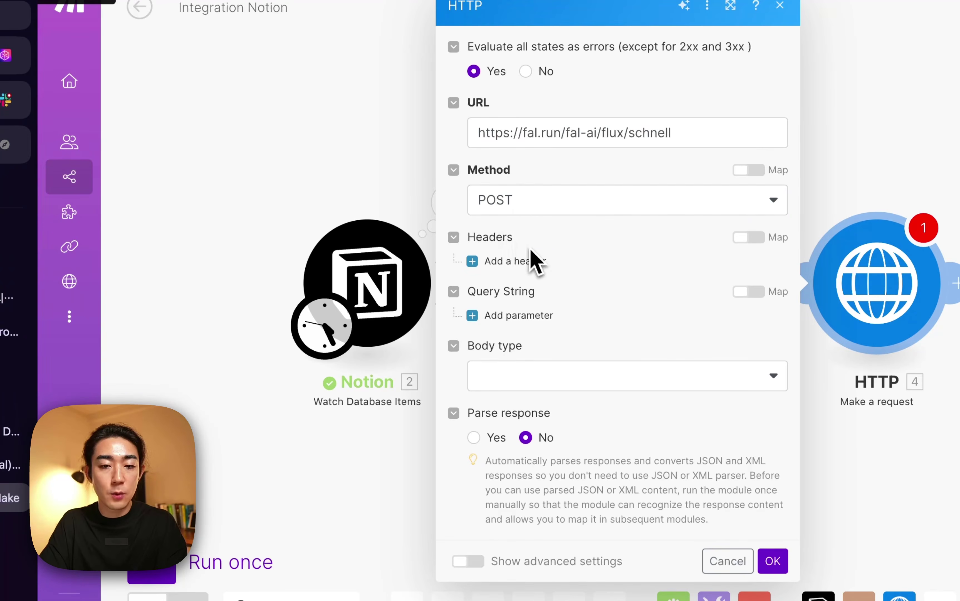
{"action": "left_click", "coordinate": [529, 262]}
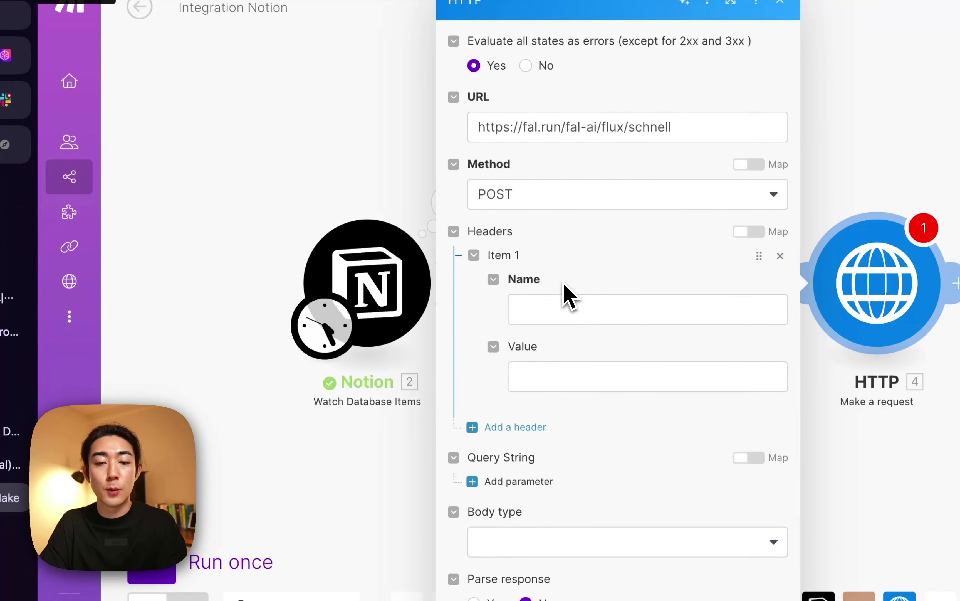
{"action": "left_click", "coordinate": [534, 313]}
{"action": "left_click", "coordinate": [533, 377]}
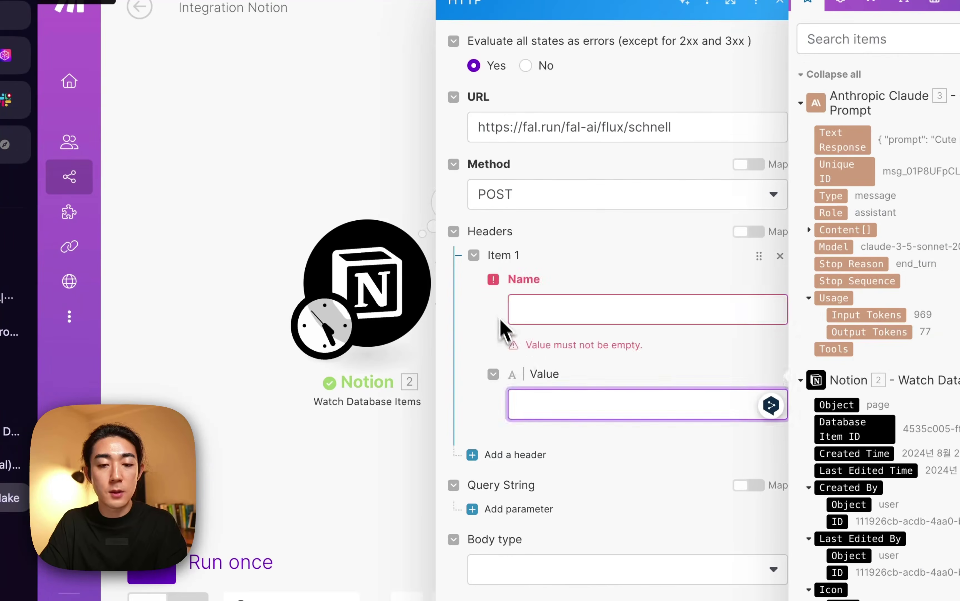
{"action": "left_click", "coordinate": [501, 326]}
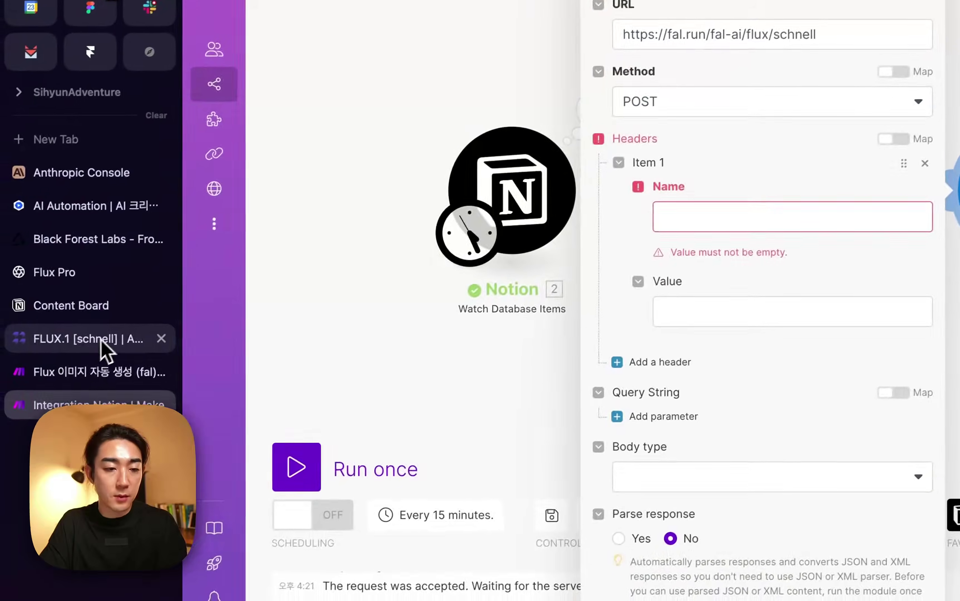
Copy 'Authorization' from the fal.ai cURL example into the header's Name field.
{"action": "left_click", "coordinate": [100, 340]}
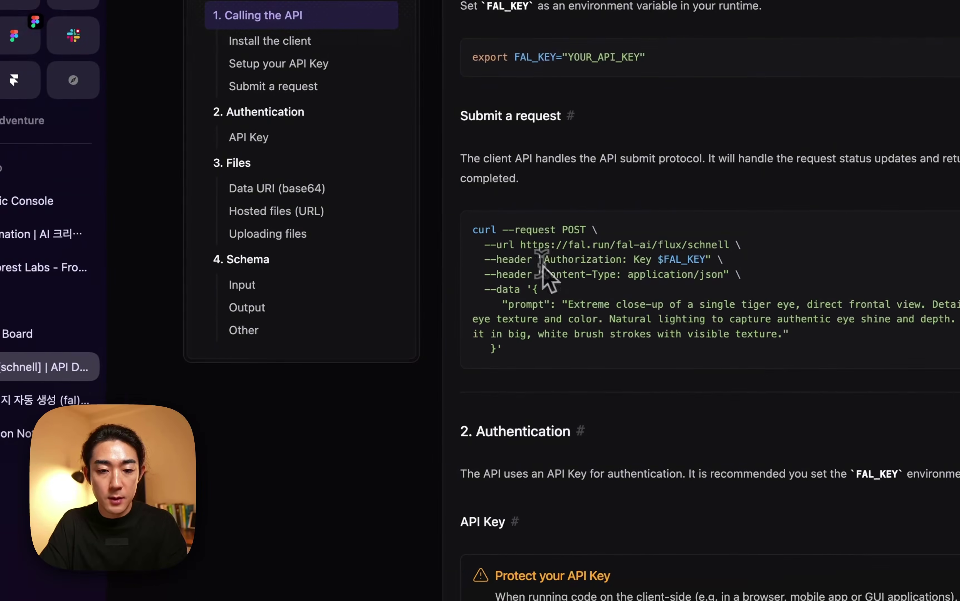
{"action": "left_click_drag", "start_coordinate": [544, 260], "coordinate": [597, 260]}
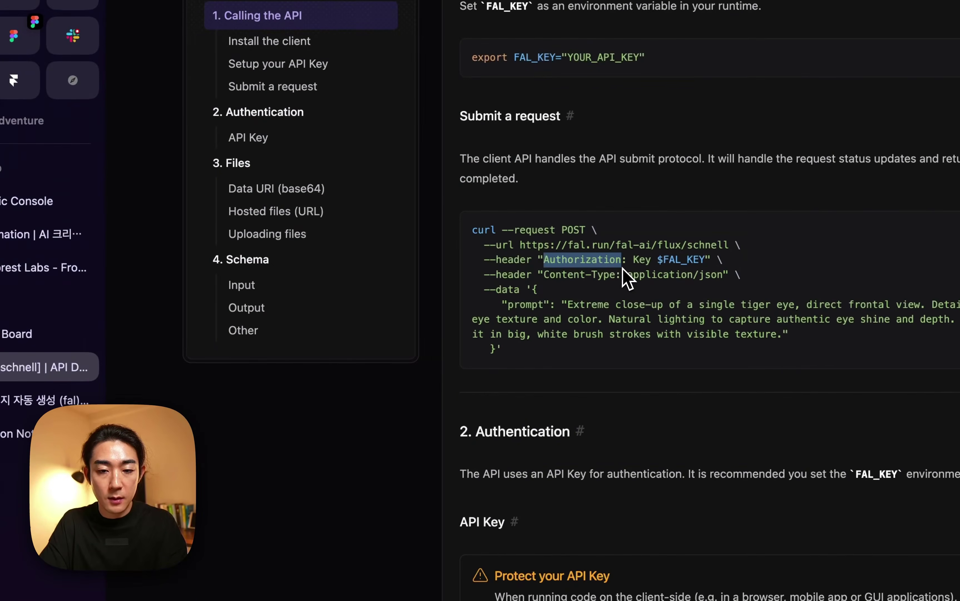
{"action": "left_click", "coordinate": [607, 262]}
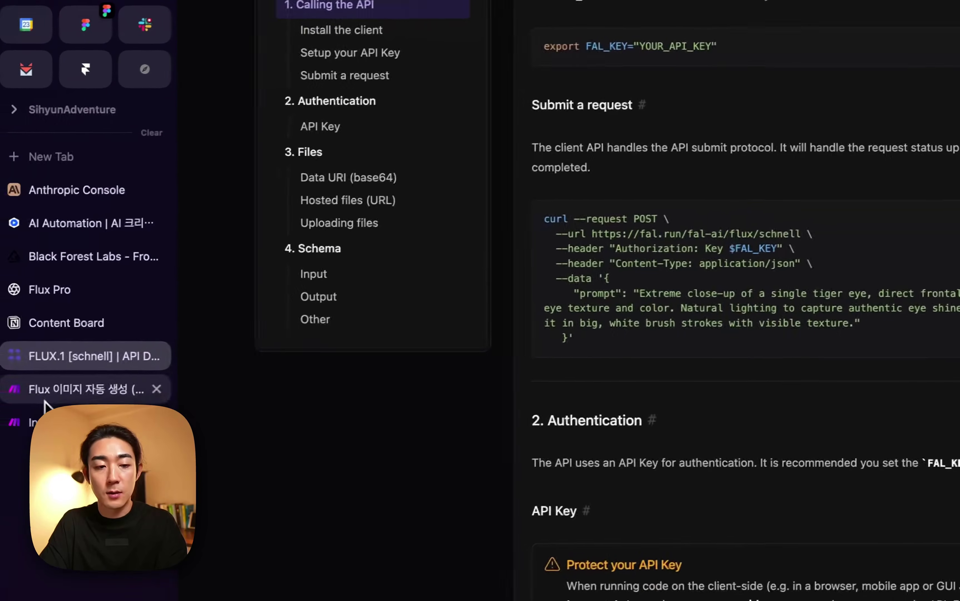
{"action": "left_click", "coordinate": [12, 430]}
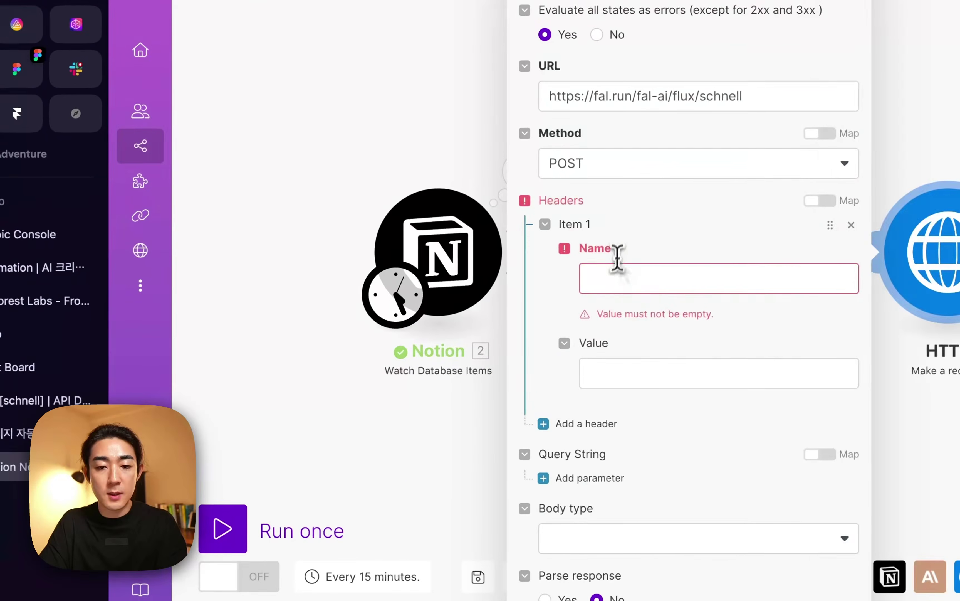
{"action": "left_click", "coordinate": [617, 278]}
{"action": "type", "text": "Authorization"}
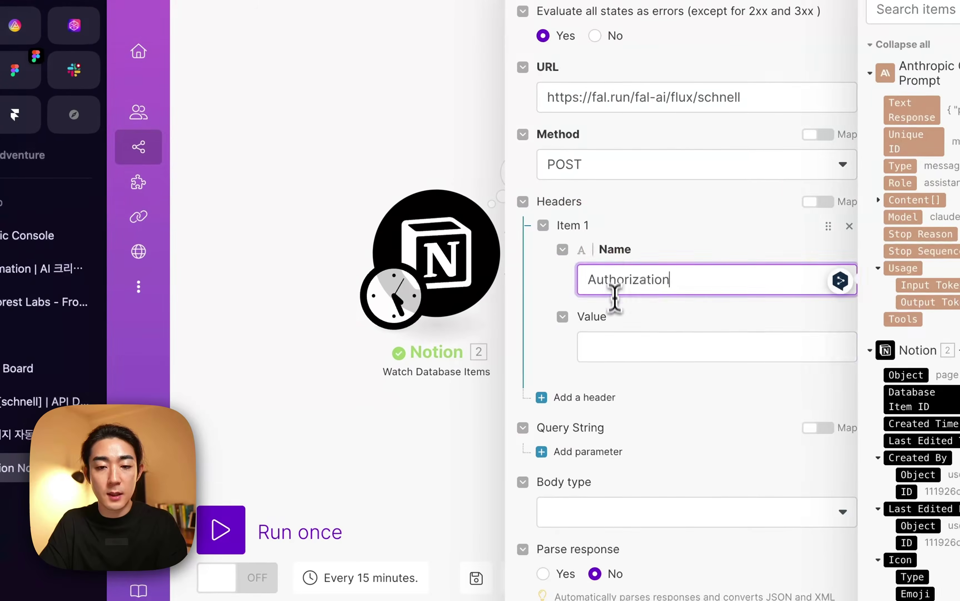
{"action": "left_click", "coordinate": [608, 351]}
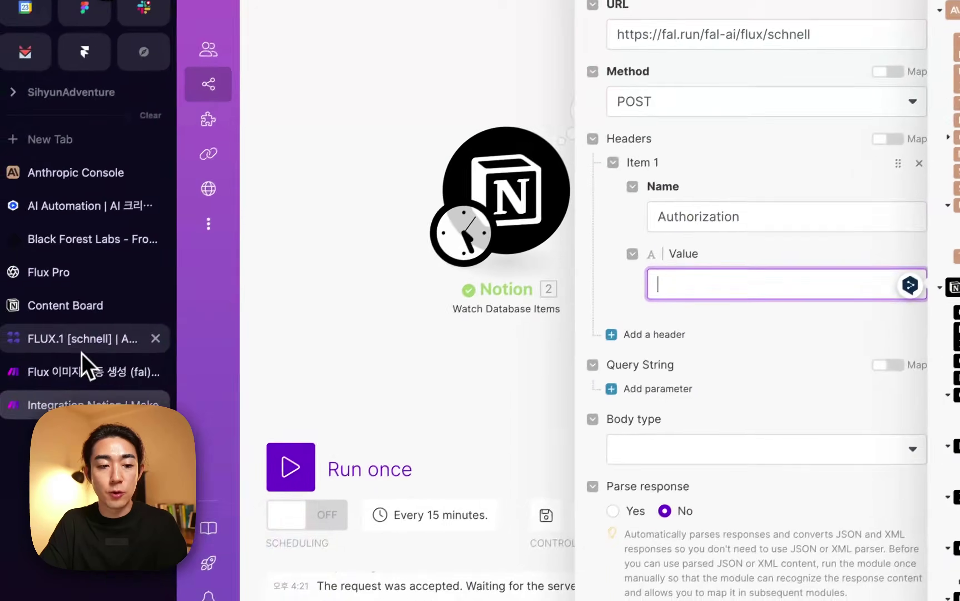
{"action": "left_click", "coordinate": [82, 350]}
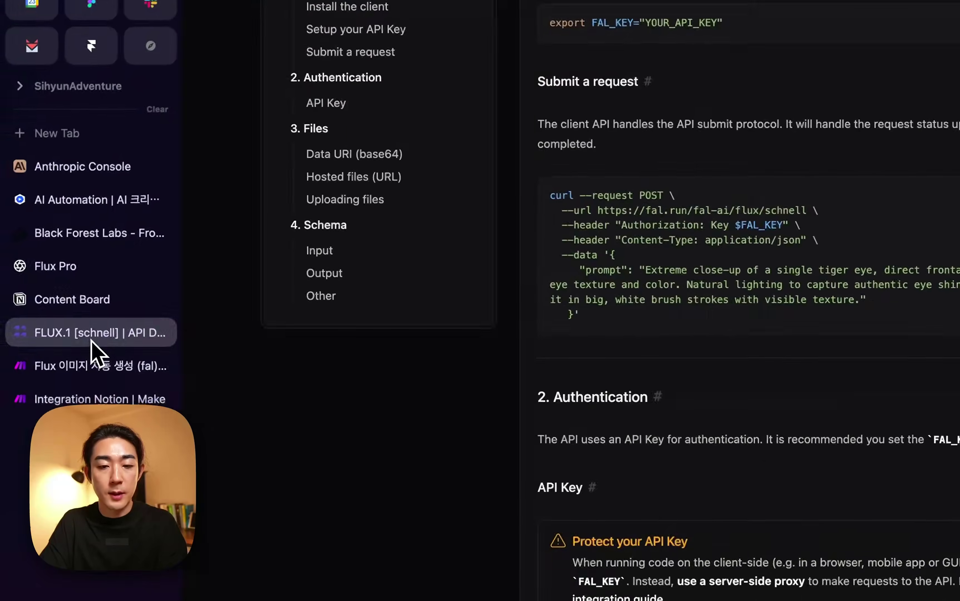
Start the Make Authorization header value with 'Key', as shown in fal.ai's docs.
{"action": "left_click_drag", "start_coordinate": [512, 314], "coordinate": [544, 317]}
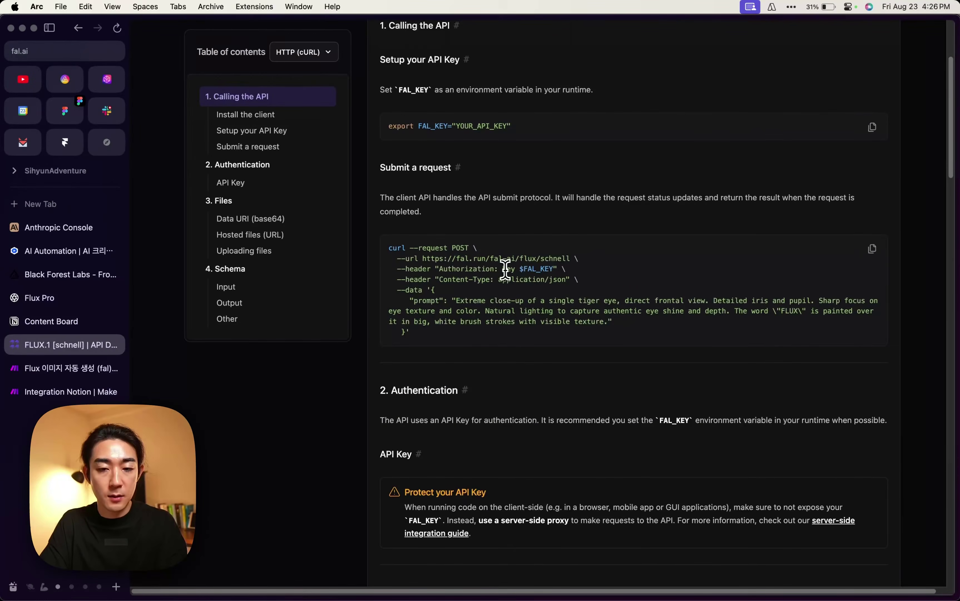
{"action": "left_click", "coordinate": [59, 368]}
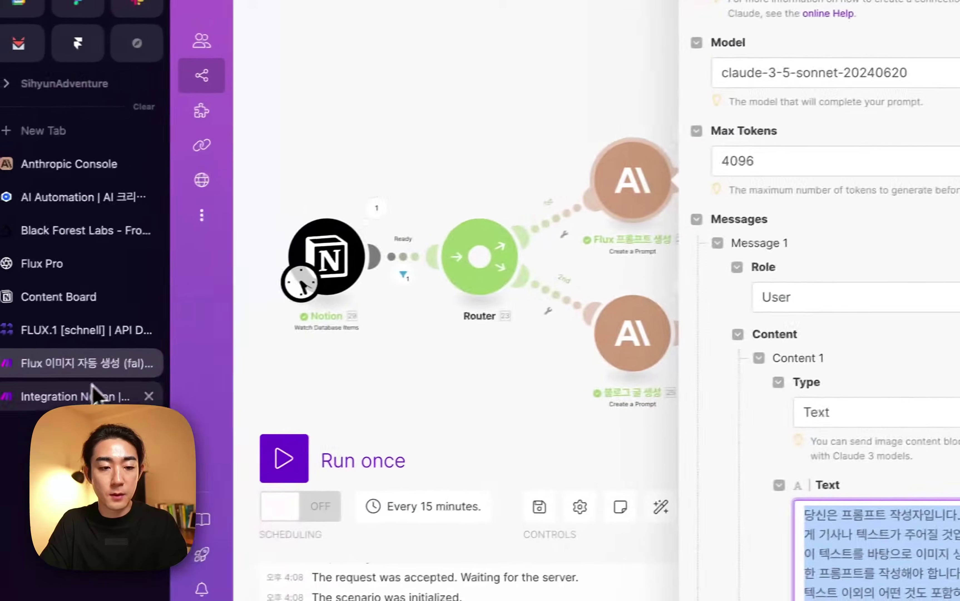
{"action": "left_click", "coordinate": [75, 454]}
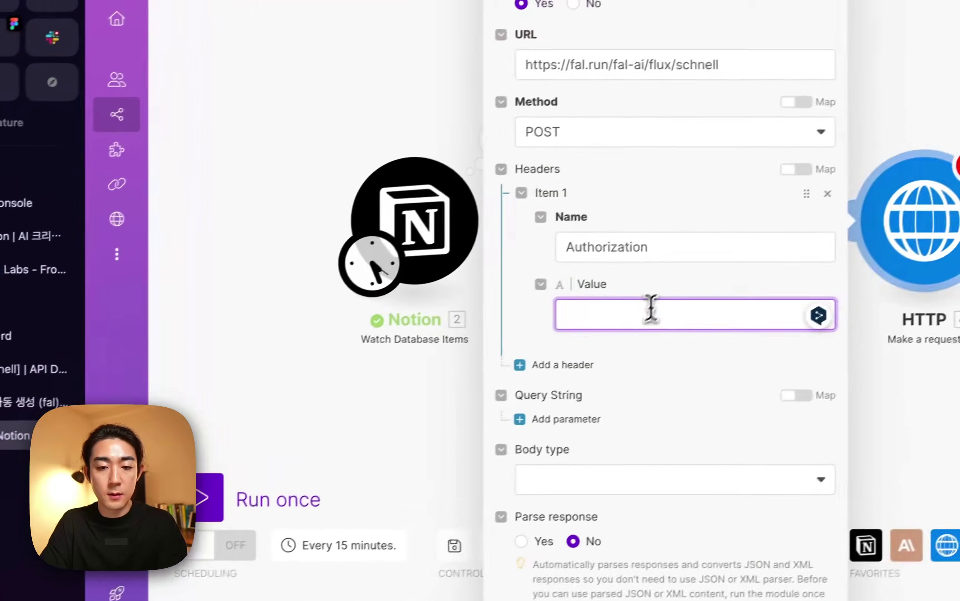
{"action": "type", "text": "Key $FAL_KE"}
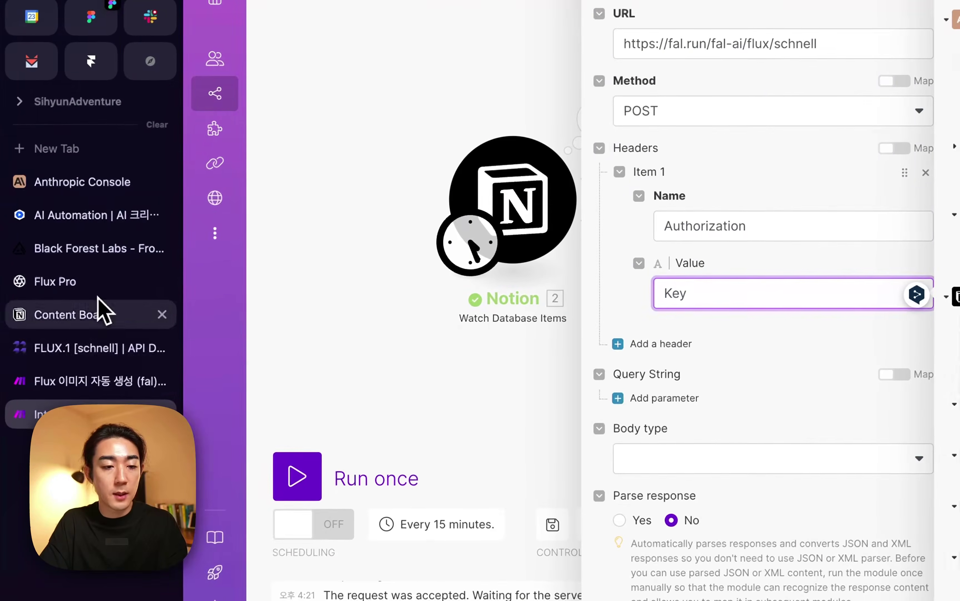
Return to the fal.ai FLUX schnell API docs and check the account menu.
{"action": "left_click", "coordinate": [93, 344]}
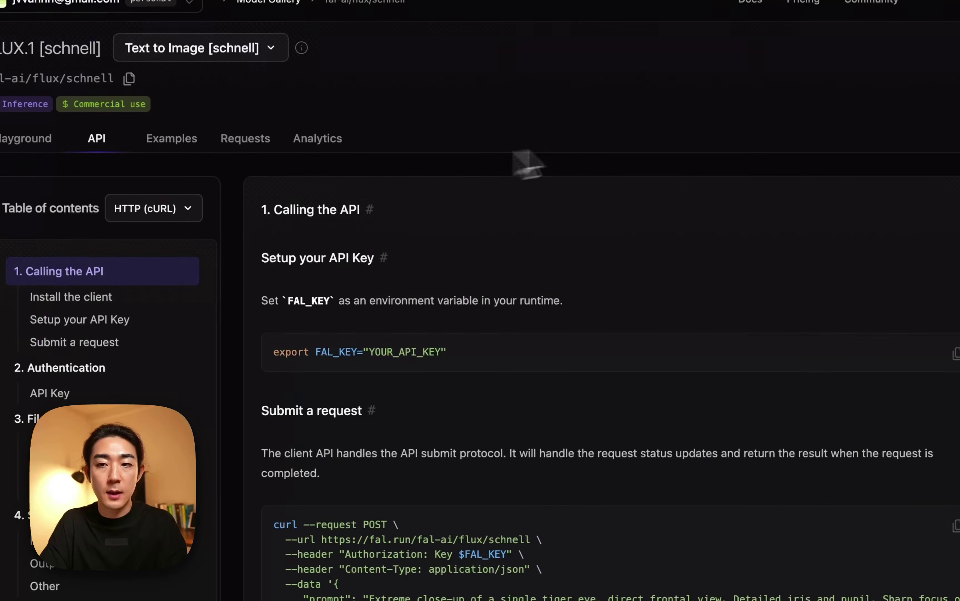
{"action": "left_click", "coordinate": [927, 51]}
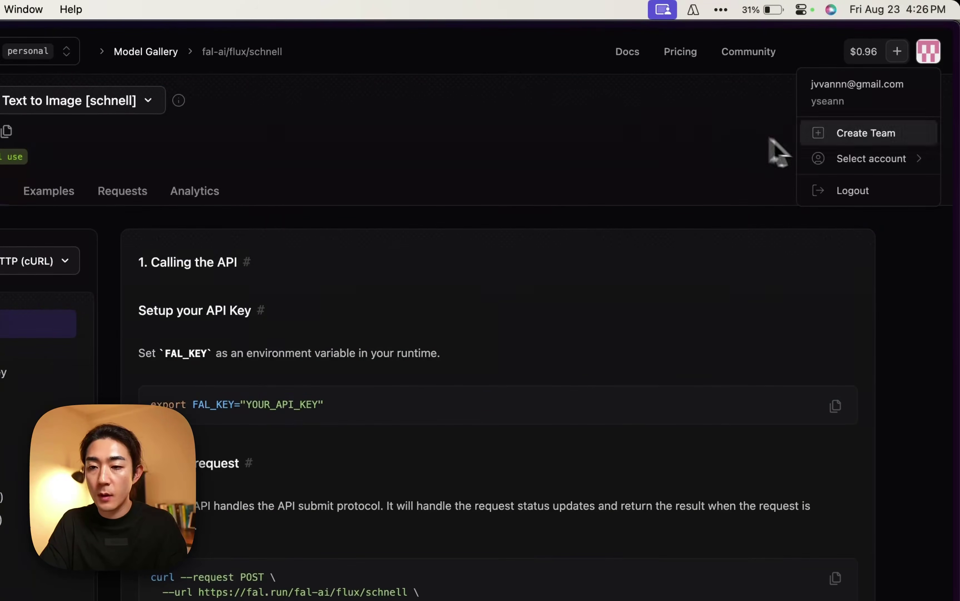
{"action": "left_click", "coordinate": [714, 172]}
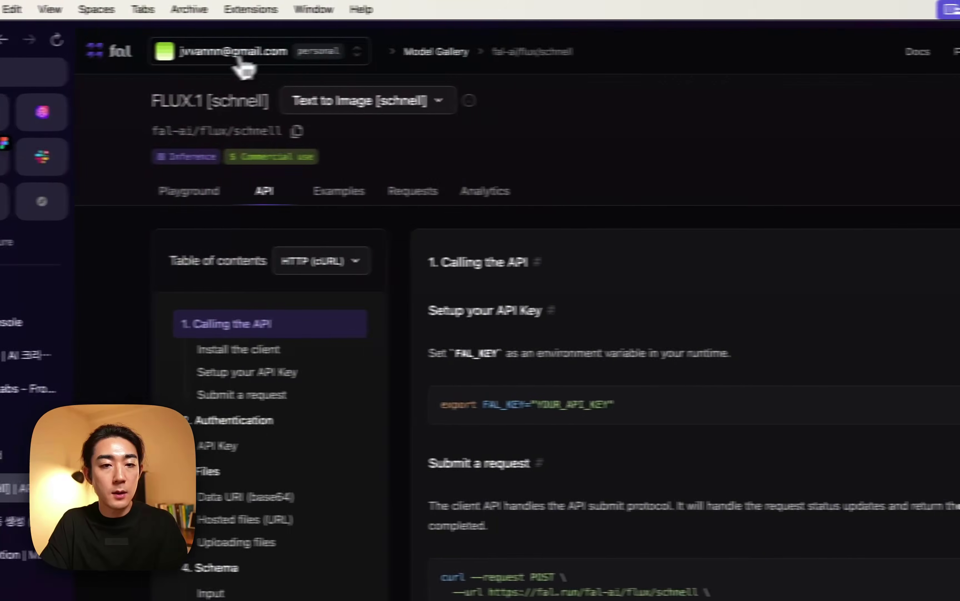
On fal.ai's Keys page, create an API key named 'Test 2' and copy its secret.
{"action": "left_click", "coordinate": [240, 56]}
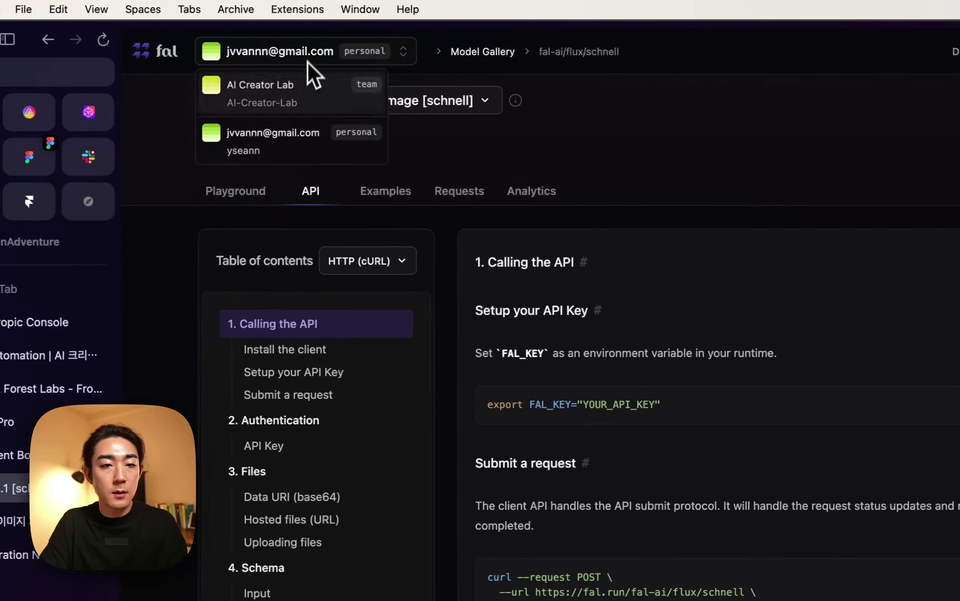
{"action": "left_click", "coordinate": [488, 133]}
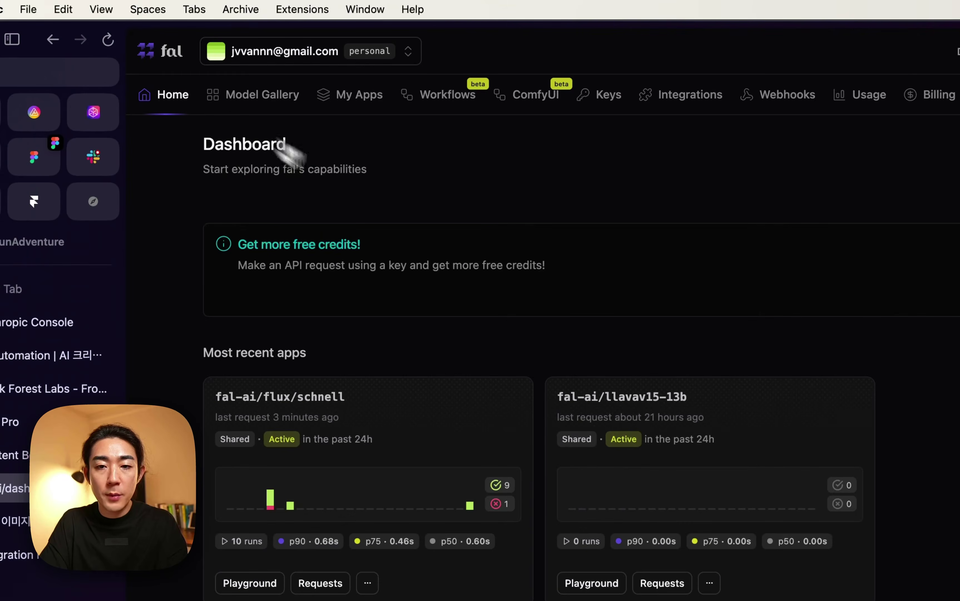
{"action": "left_click", "coordinate": [614, 104]}
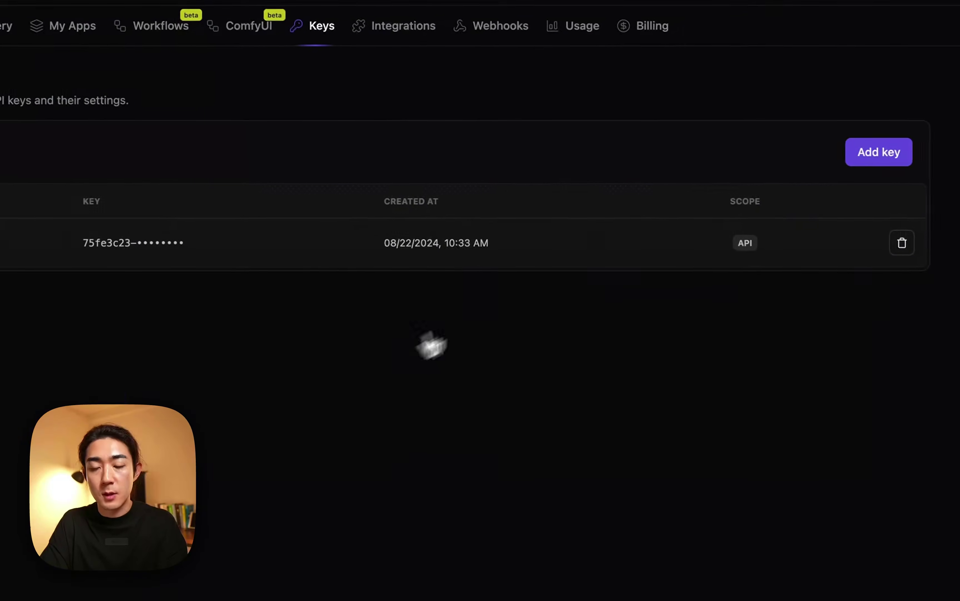
{"action": "left_click", "coordinate": [846, 210]}
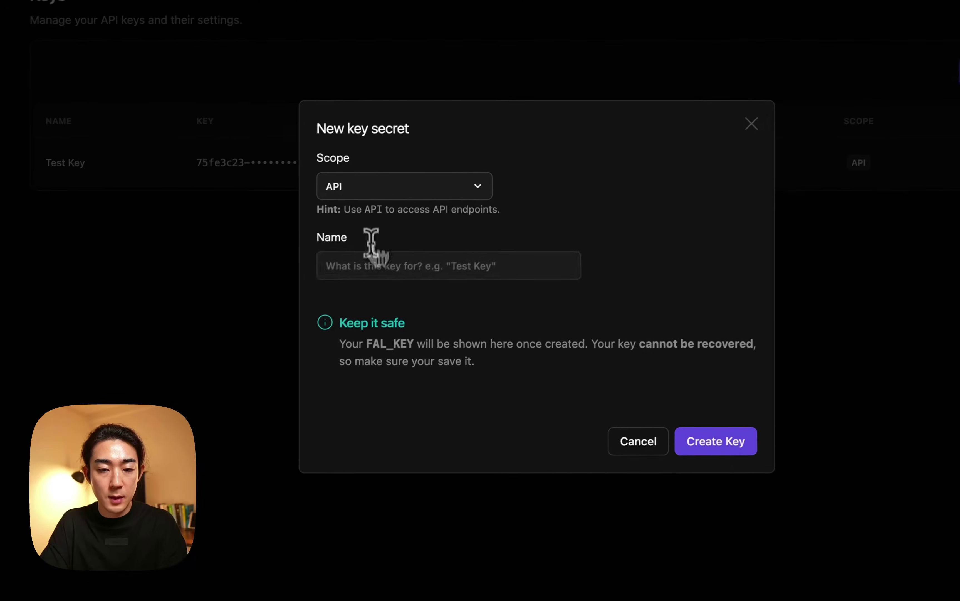
{"action": "left_click", "coordinate": [228, 382]}
{"action": "type", "text": "ㅅㄷㄴㅅ"}
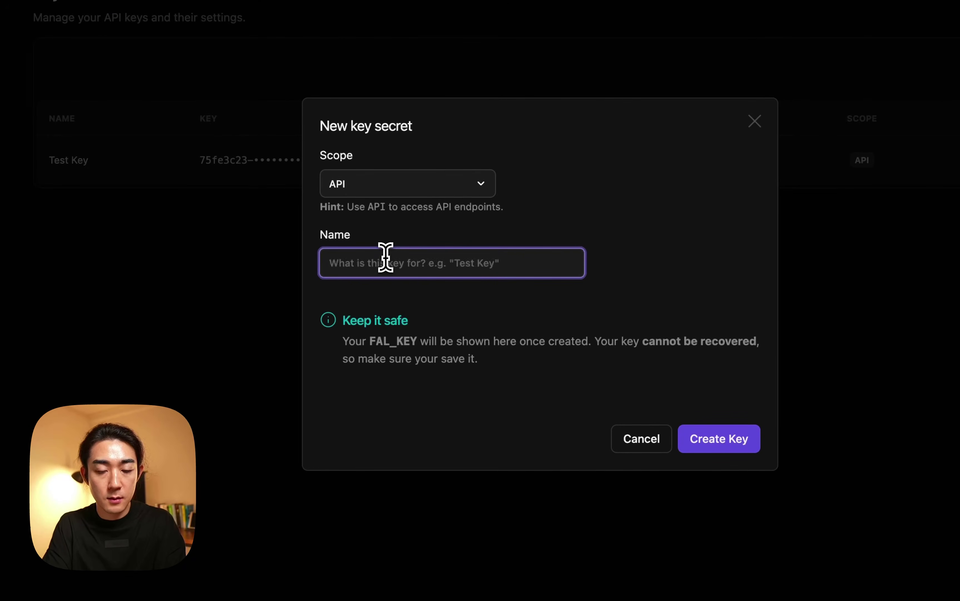
{"action": "left_click", "coordinate": [719, 438]}
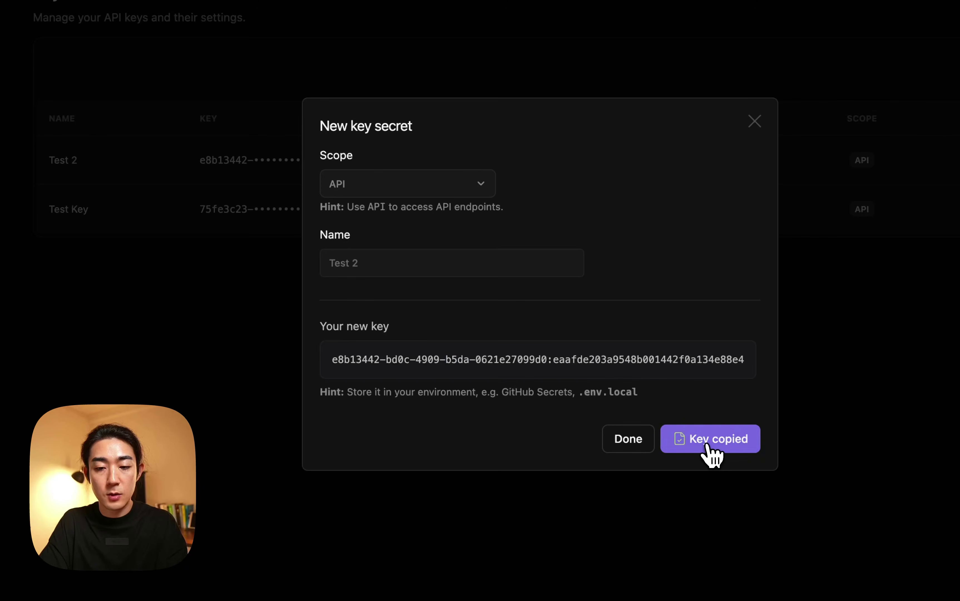
{"action": "left_click", "coordinate": [641, 443]}
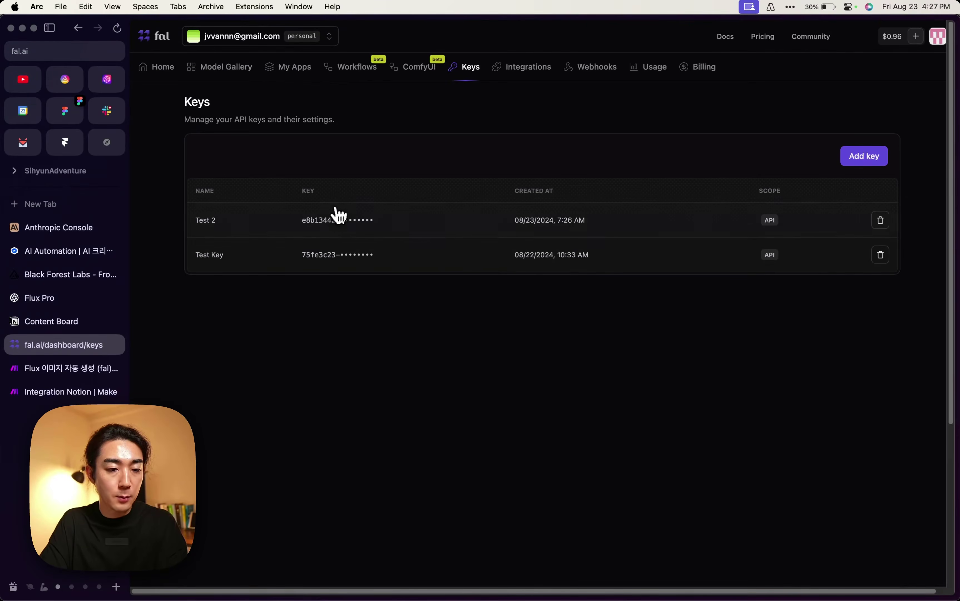
Paste the new fal.ai secret after 'Key' in Make's Authorization header value.
{"action": "left_click", "coordinate": [72, 391]}
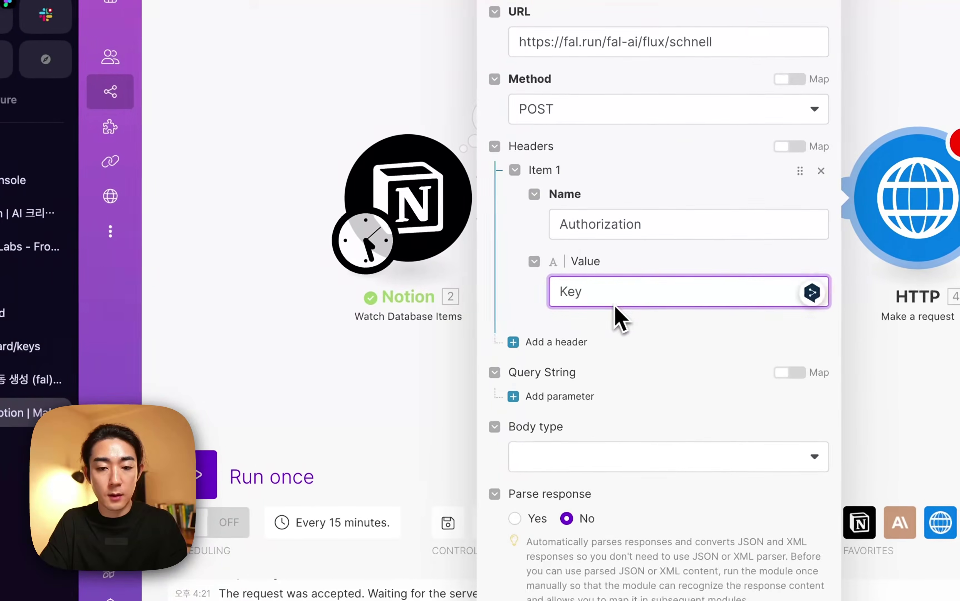
{"action": "key", "text": "super+v"}
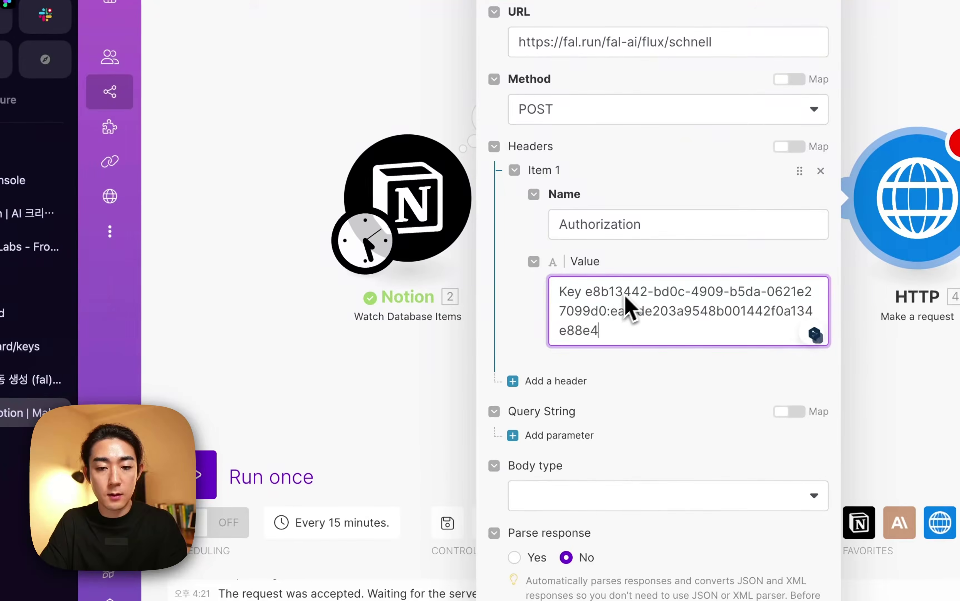
{"action": "left_click", "coordinate": [521, 363]}
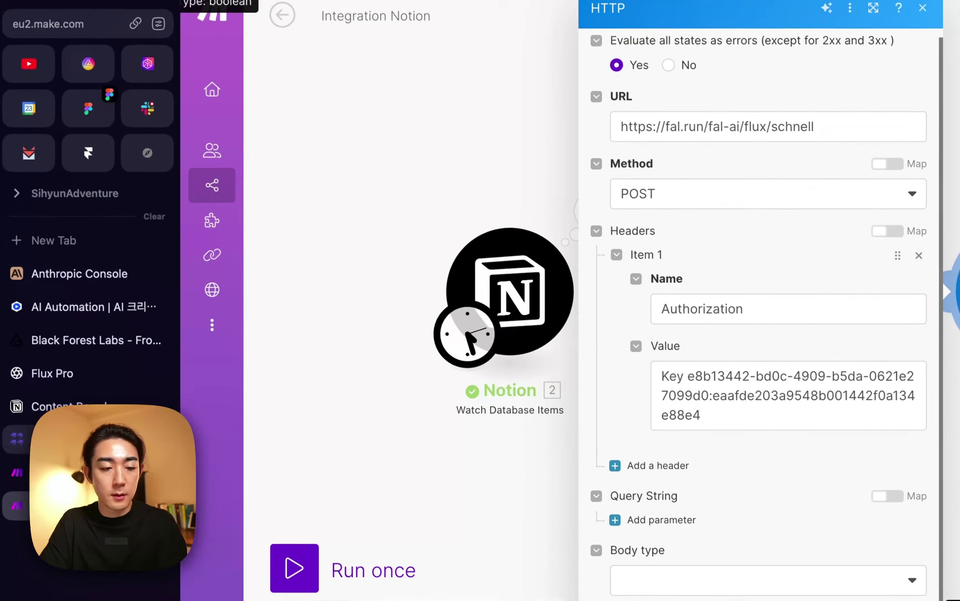
{"action": "left_click", "coordinate": [100, 393]}
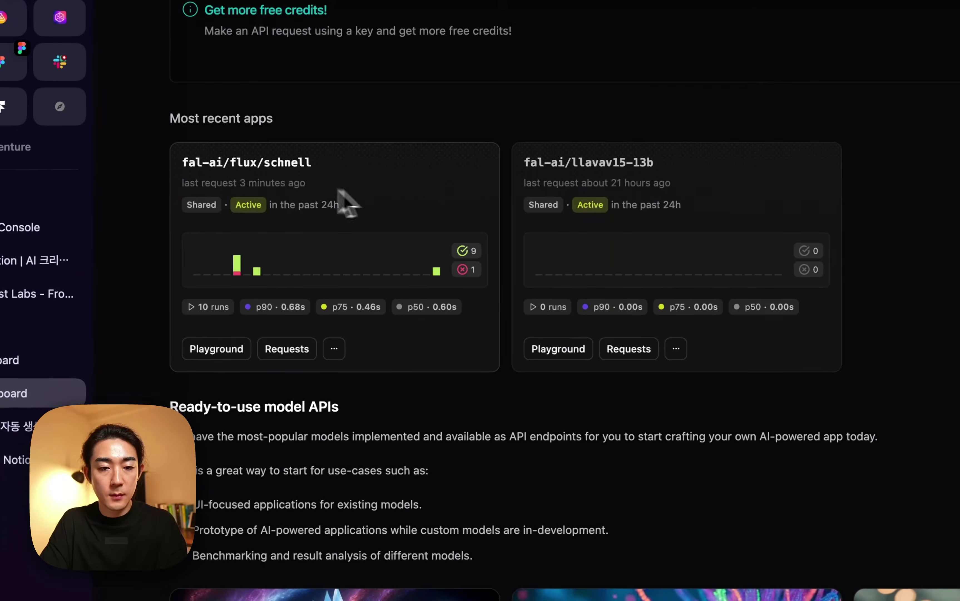
Check the Content-Type header in the fal-ai/flux/schnell cURL API example.
{"action": "left_click", "coordinate": [278, 173]}
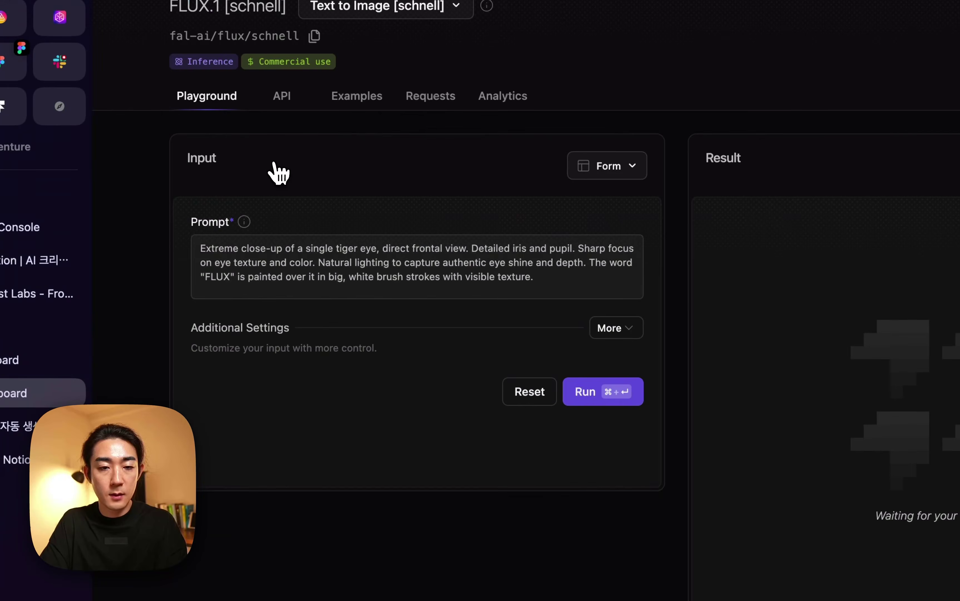
{"action": "left_click", "coordinate": [296, 99]}
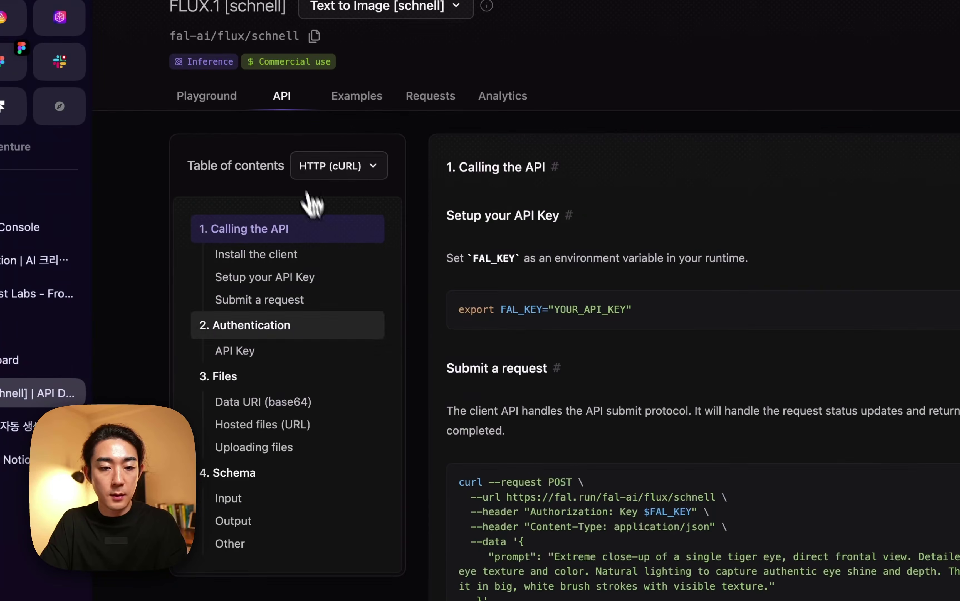
{"action": "scroll", "coordinate": [576, 437], "scroll_direction": "down", "scroll_amount": 3}
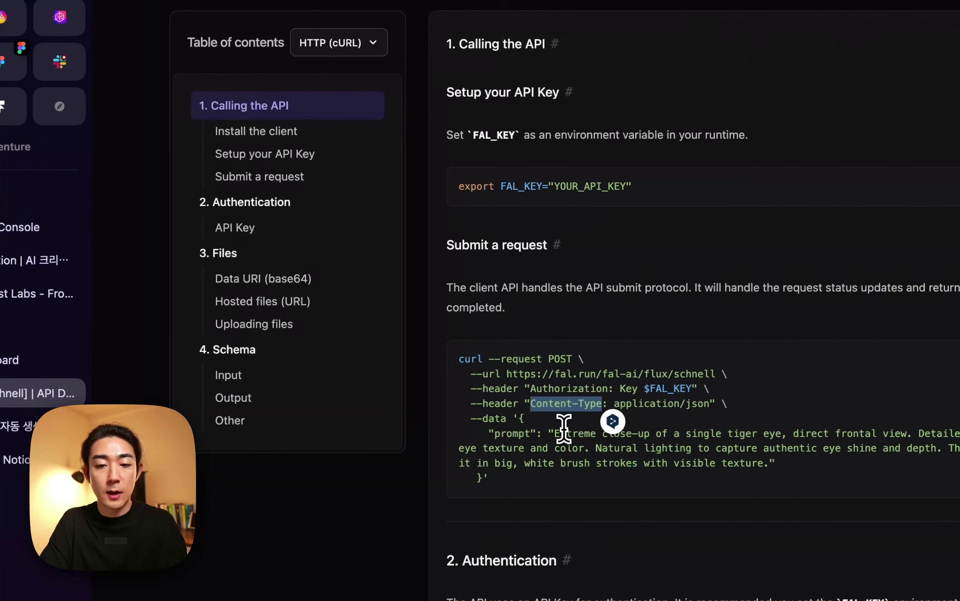
{"action": "left_click", "coordinate": [12, 460]}
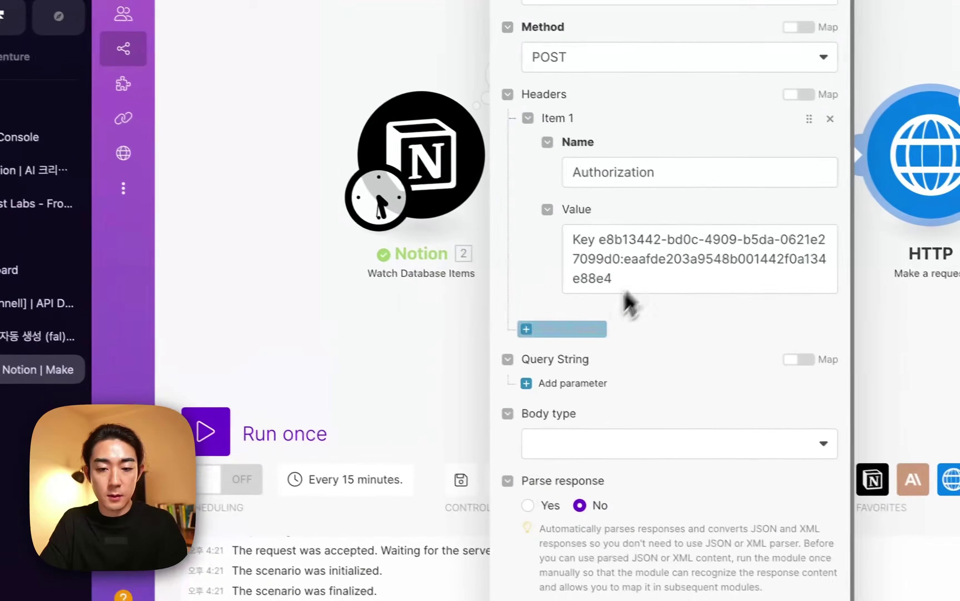
Add a second HTTP header, Content-Type: application/json, copied from fal.ai's cURL example.
{"action": "left_click", "coordinate": [577, 328]}
{"action": "left_click", "coordinate": [604, 367]}
{"action": "type", "text": "Content-Type"}
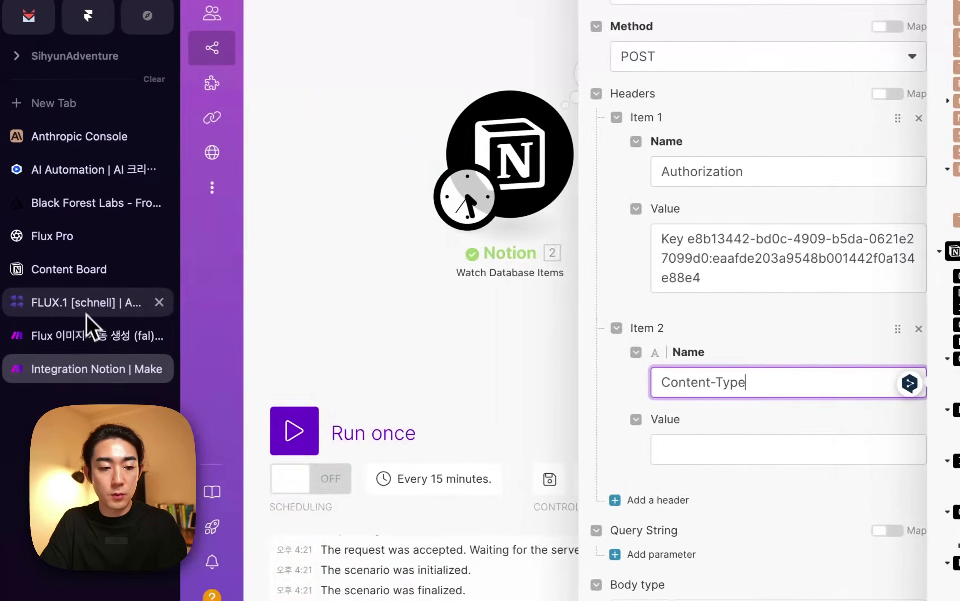
{"action": "left_click", "coordinate": [31, 300]}
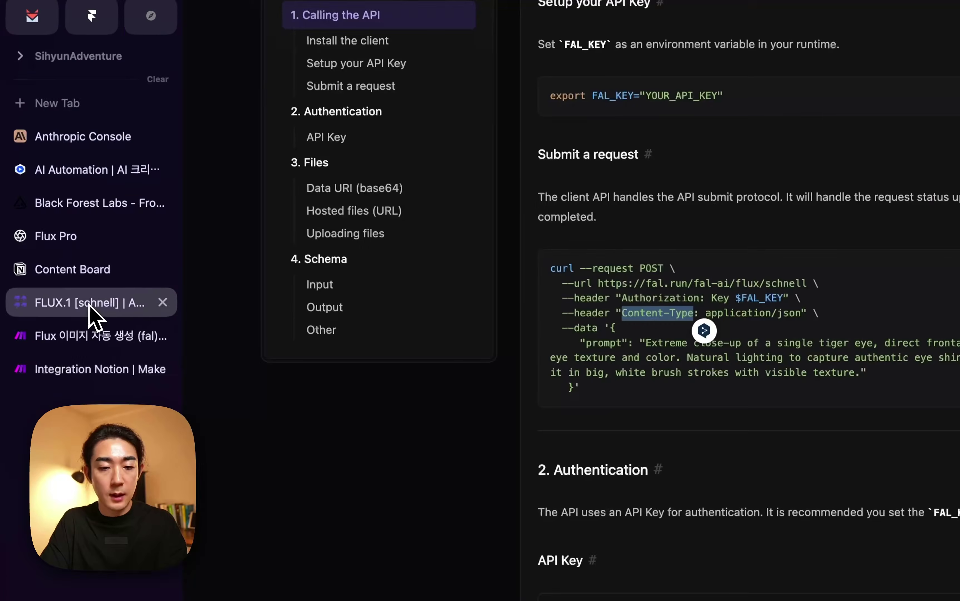
{"action": "left_click_drag", "start_coordinate": [615, 320], "coordinate": [711, 320]}
{"action": "key", "text": "ctrl+c"}
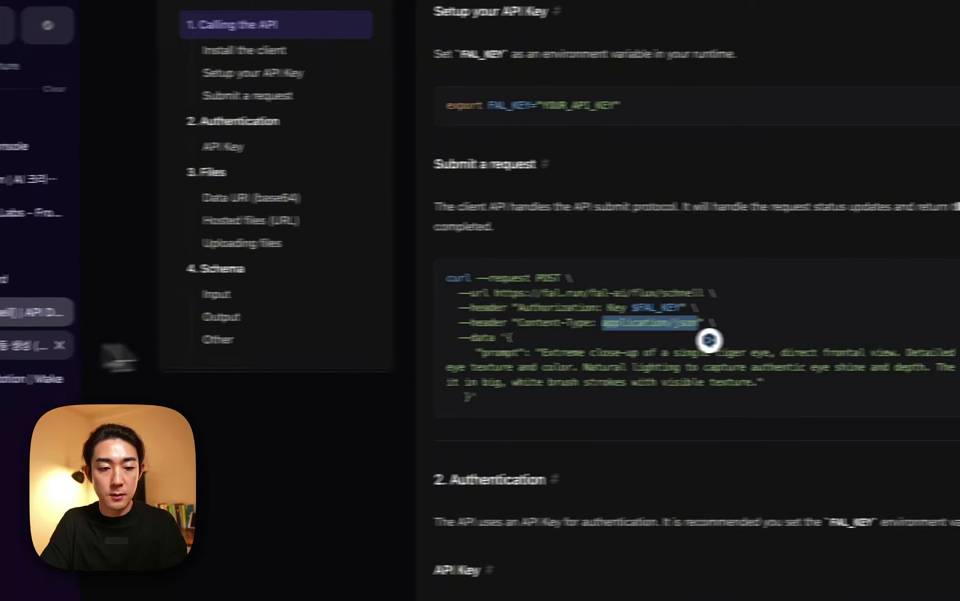
{"action": "key", "text": "ctrl+Tab"}
{"action": "left_click", "coordinate": [519, 482]}
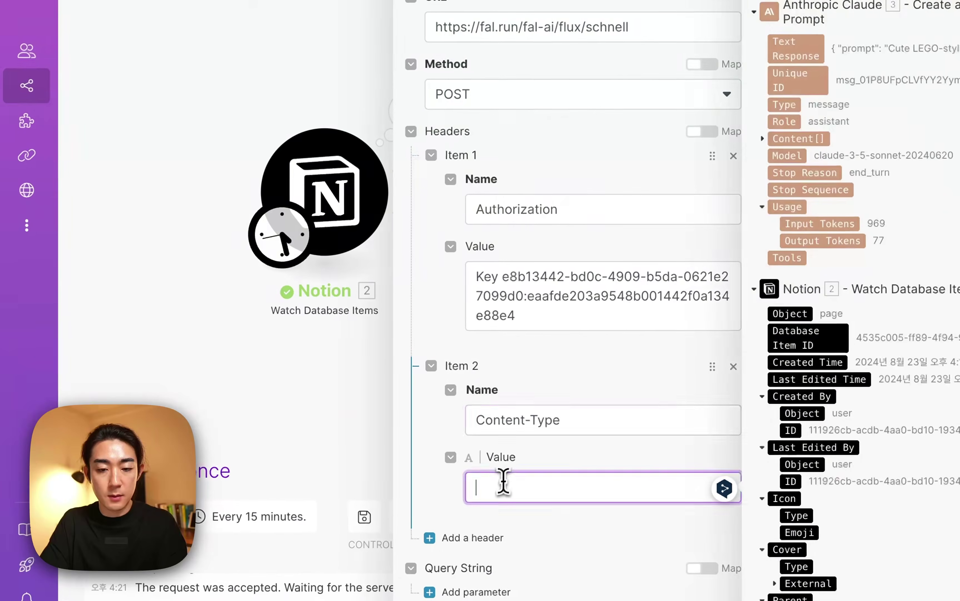
{"action": "key", "text": "ctrl+v"}
{"action": "left_click", "coordinate": [455, 452]}
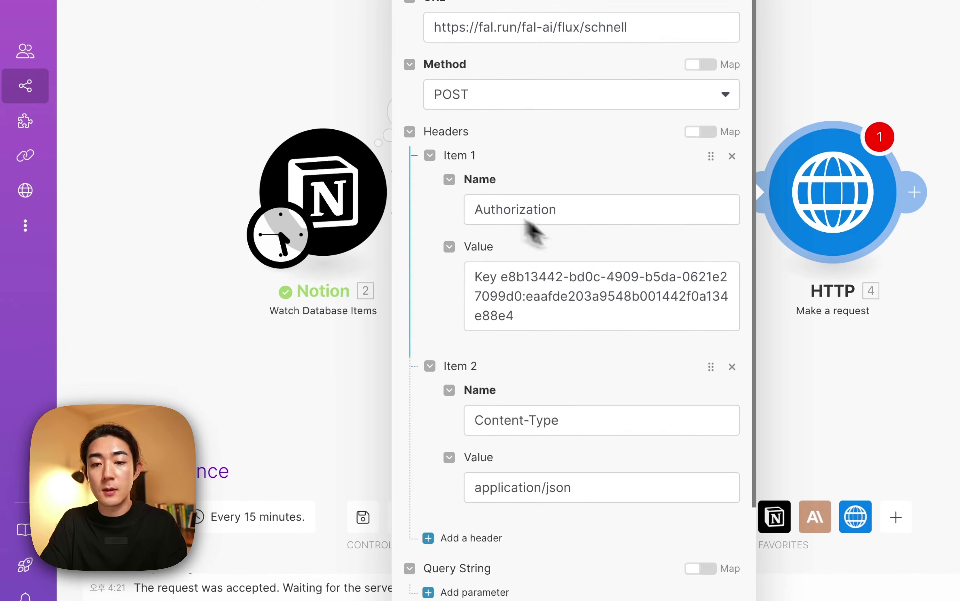
{"action": "scroll", "coordinate": [578, 409], "scroll_direction": "down", "scroll_amount": 5}
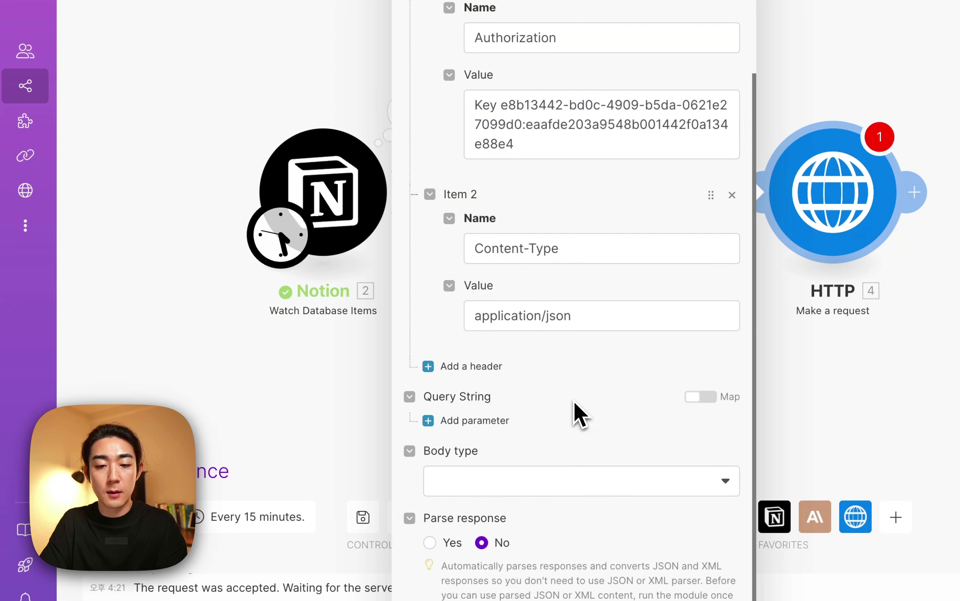
{"action": "left_click", "coordinate": [510, 482]}
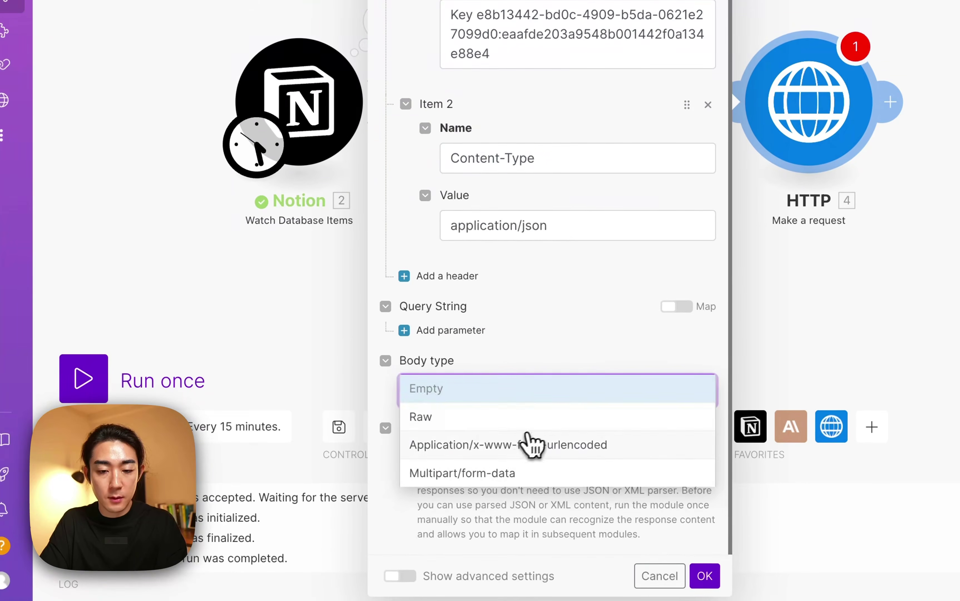
Send a Raw JSON (application/json) body mapped to Claude's 3. Text Response, and save.
{"action": "left_click", "coordinate": [487, 423]}
{"action": "scroll", "coordinate": [501, 406], "scroll_direction": "down", "scroll_amount": 4}
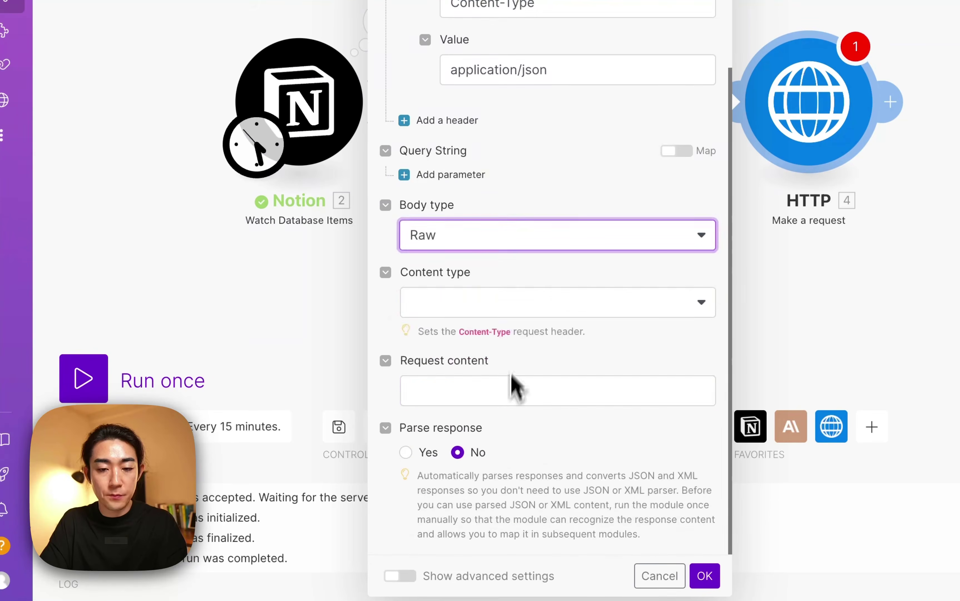
{"action": "left_click", "coordinate": [556, 304]}
{"action": "left_click", "coordinate": [472, 396]}
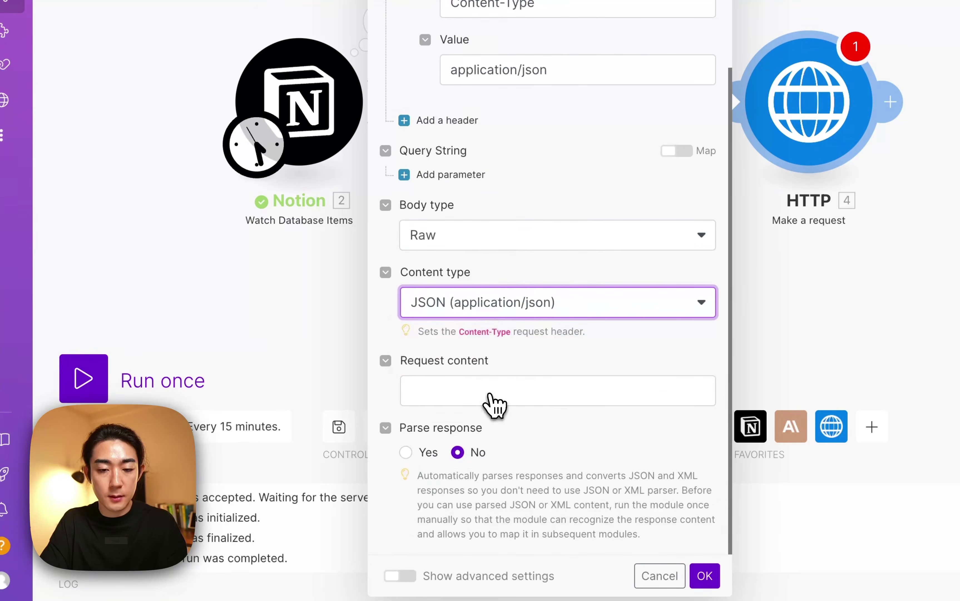
{"action": "left_click", "coordinate": [470, 393]}
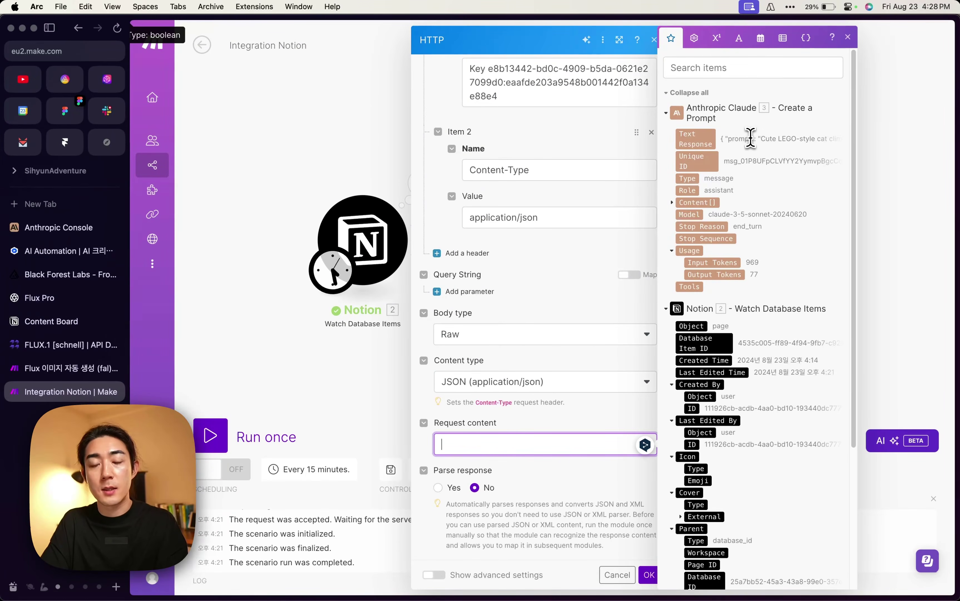
{"action": "left_click", "coordinate": [699, 140]}
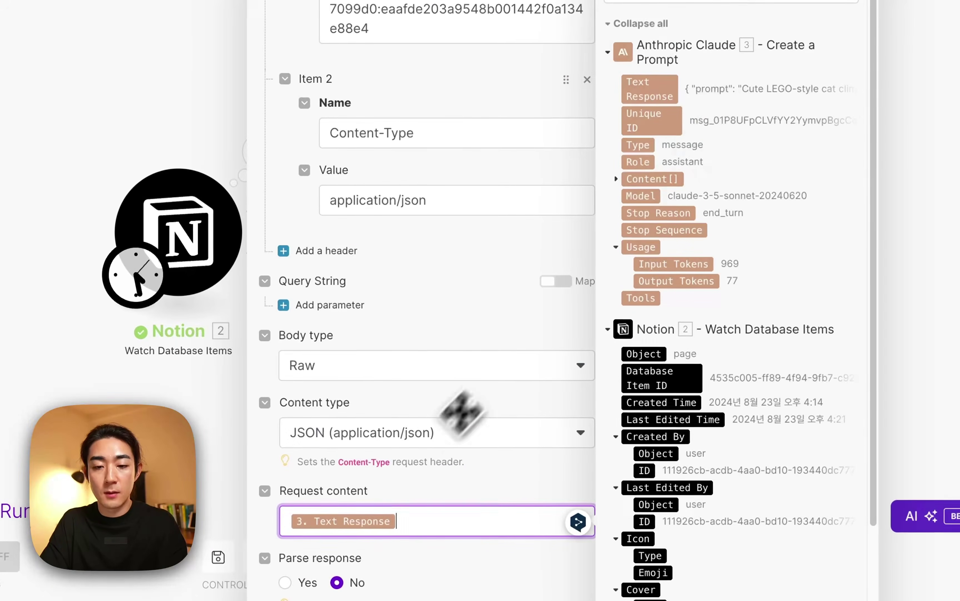
{"action": "left_click", "coordinate": [456, 488]}
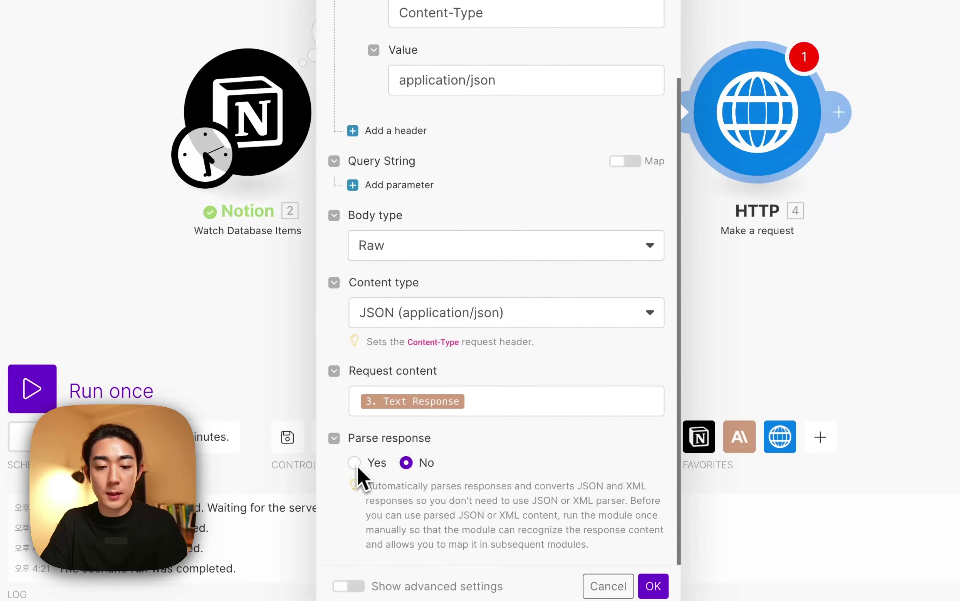
{"action": "left_click", "coordinate": [654, 585]}
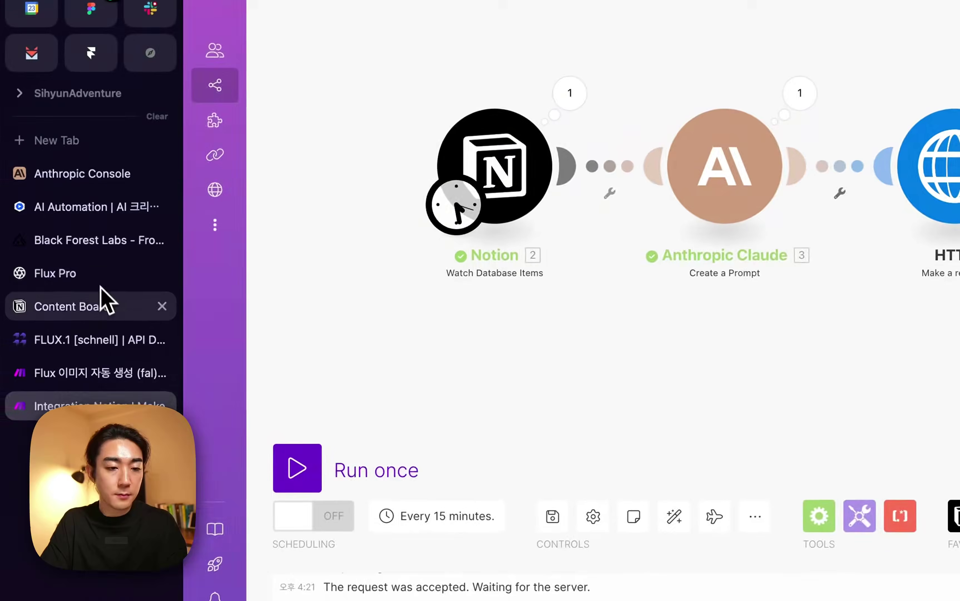
Mark the pet-cats Notion row Ready and run the Make scenario once.
{"action": "left_click", "coordinate": [105, 305]}
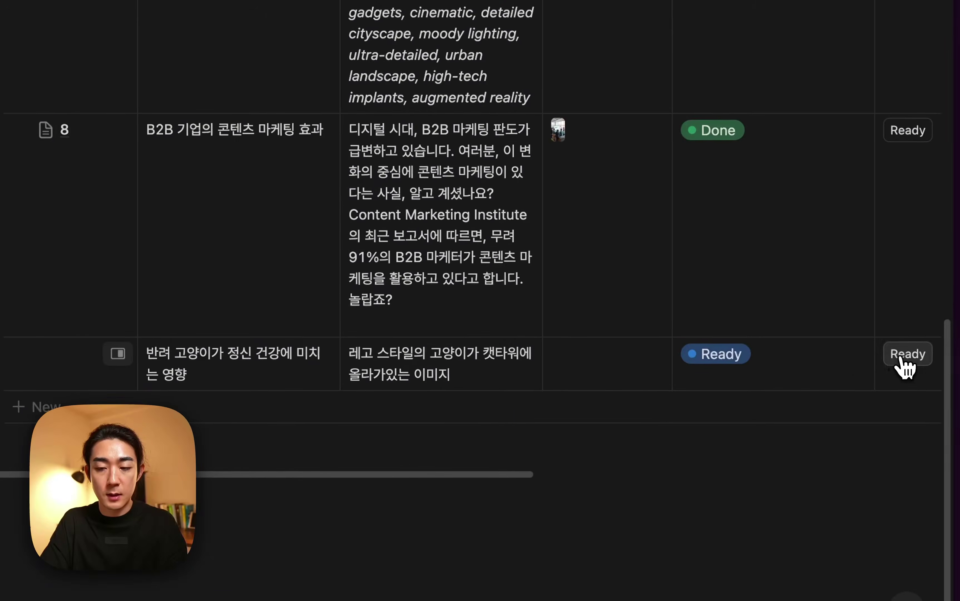
{"action": "left_click", "coordinate": [904, 363]}
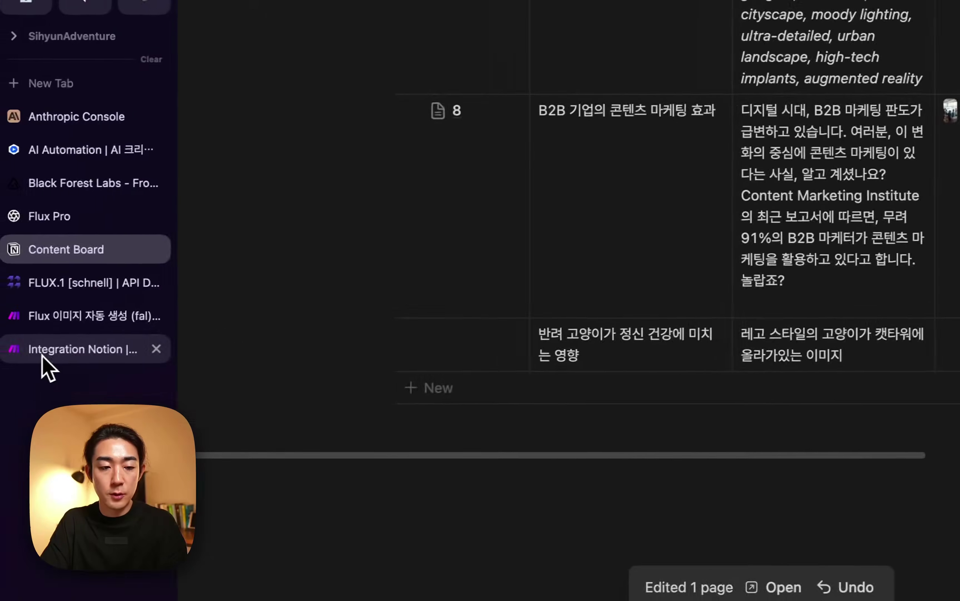
{"action": "left_click", "coordinate": [24, 358]}
{"action": "left_click", "coordinate": [239, 424]}
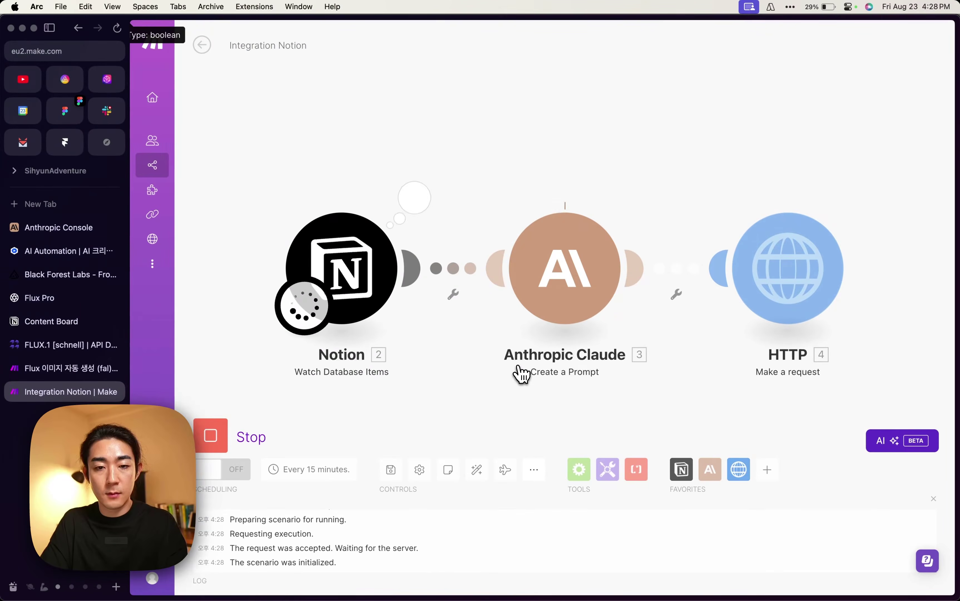
Inspect the Notion, Claude and HTTP outputs, confirming fal.ai returned status 200.
{"action": "left_click", "coordinate": [414, 197]}
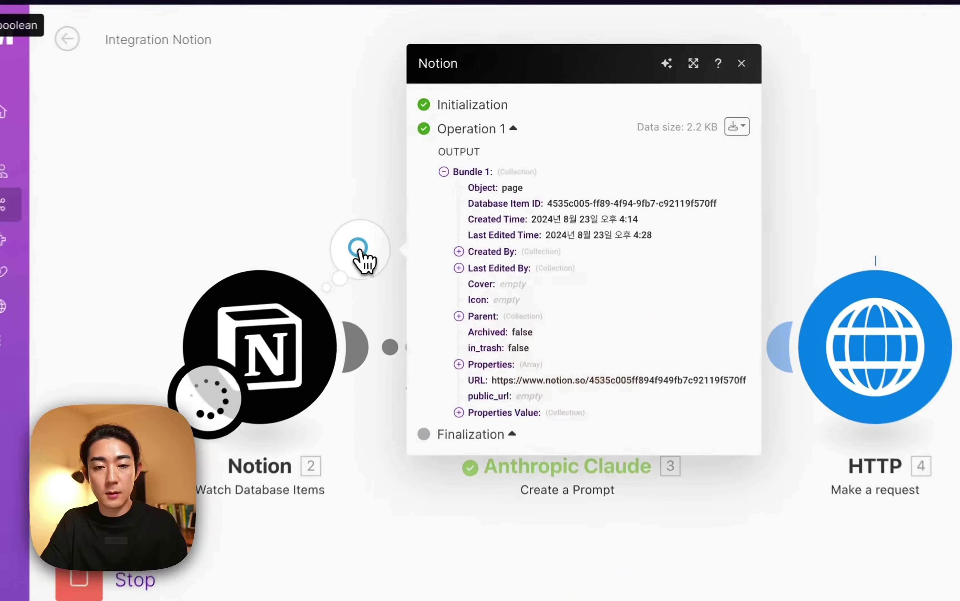
{"action": "left_click", "coordinate": [371, 165]}
{"action": "left_click", "coordinate": [669, 255]}
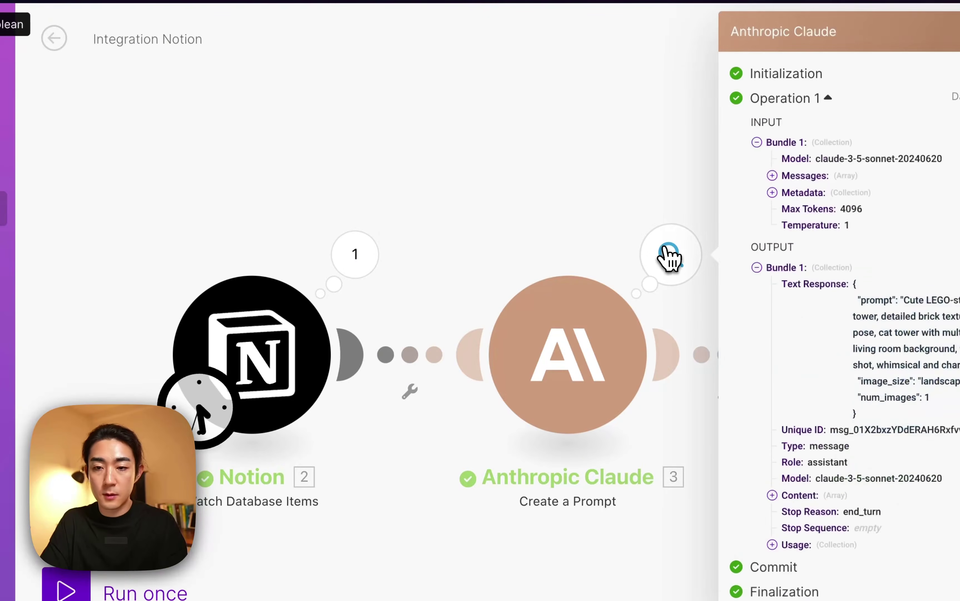
{"action": "left_click", "coordinate": [676, 252]}
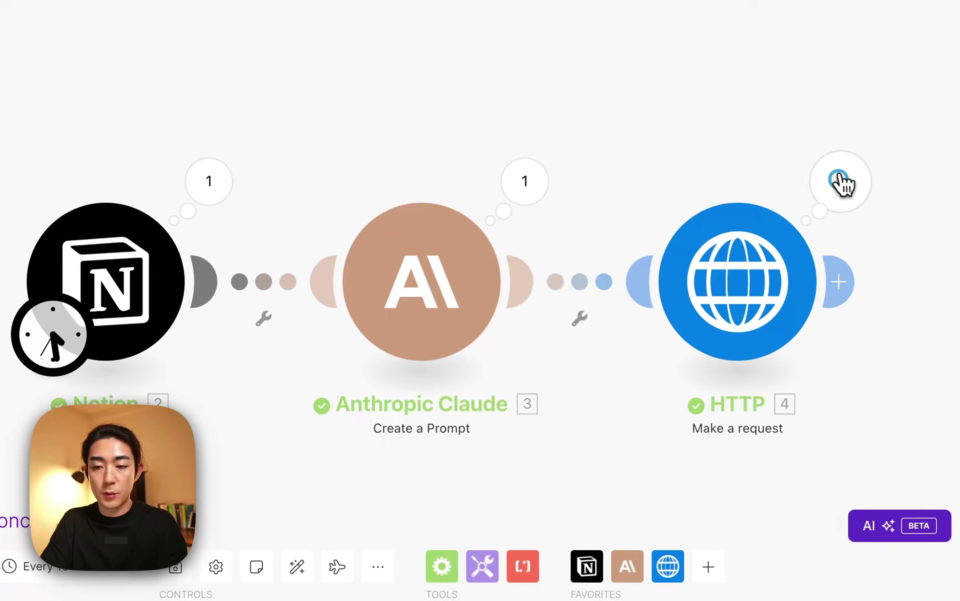
{"action": "left_click", "coordinate": [931, 248]}
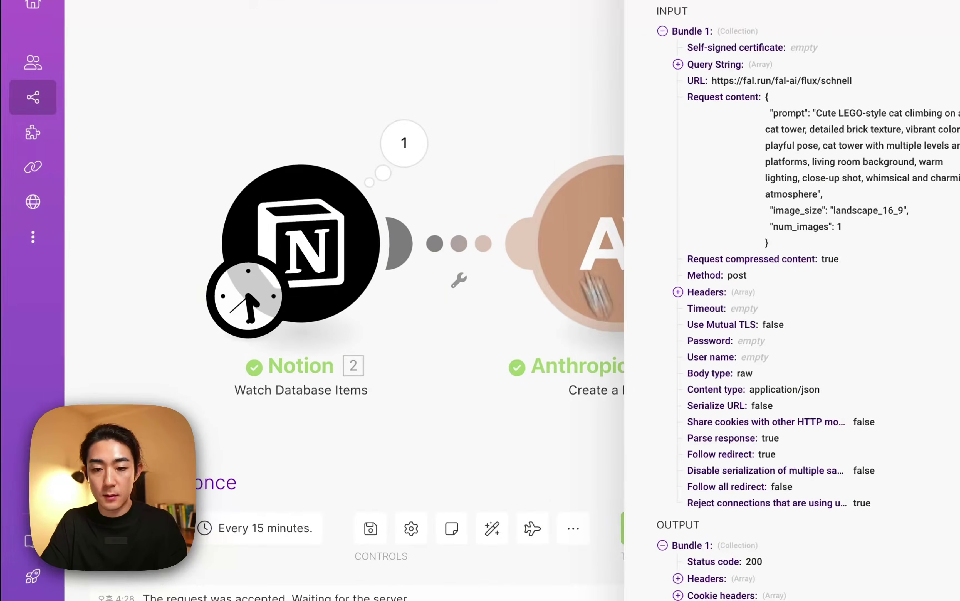
{"action": "left_click", "coordinate": [337, 153]}
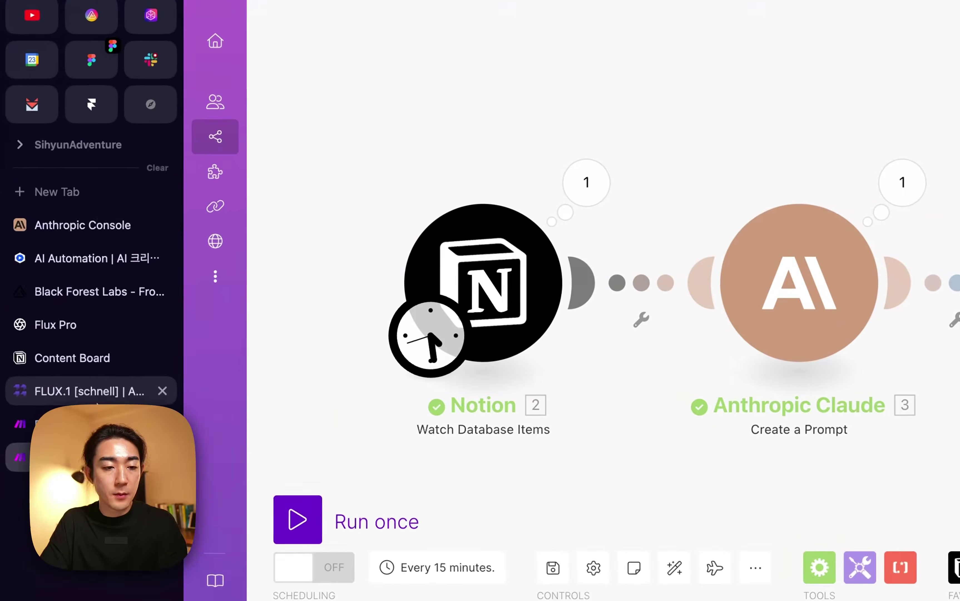
{"action": "left_click", "coordinate": [102, 399]}
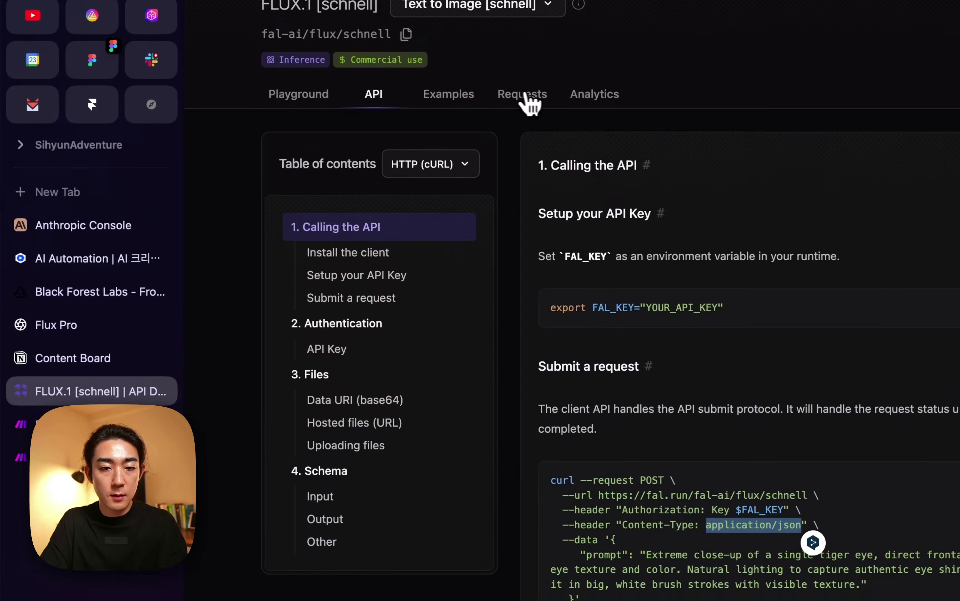
Open the latest fal.ai request in the FLUX.1 [schnell] playground to review the LEGO-cat prompt and image.
{"action": "left_click", "coordinate": [533, 99]}
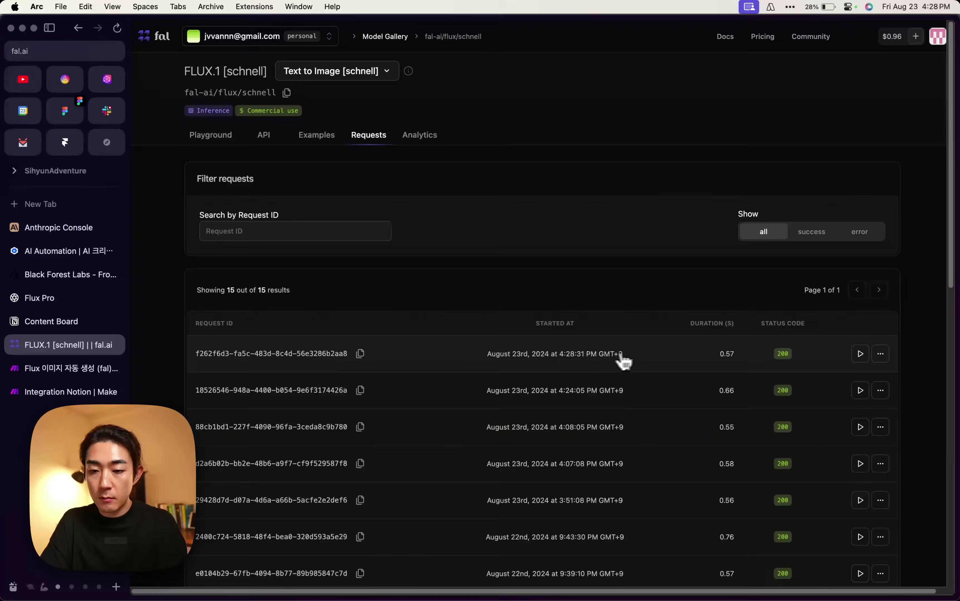
{"action": "left_click", "coordinate": [880, 353]}
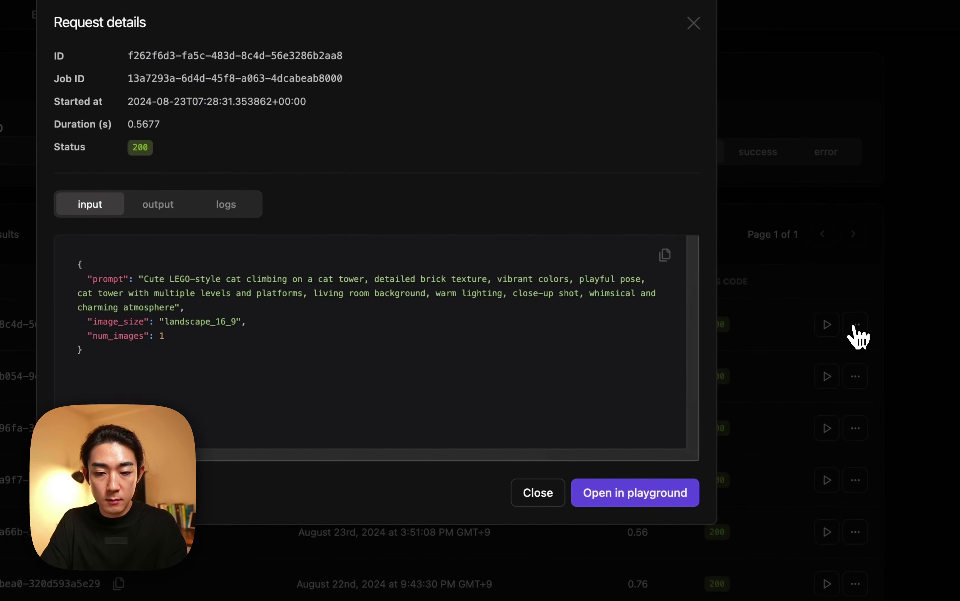
{"action": "left_click", "coordinate": [825, 325]}
{"action": "left_click", "coordinate": [826, 325]}
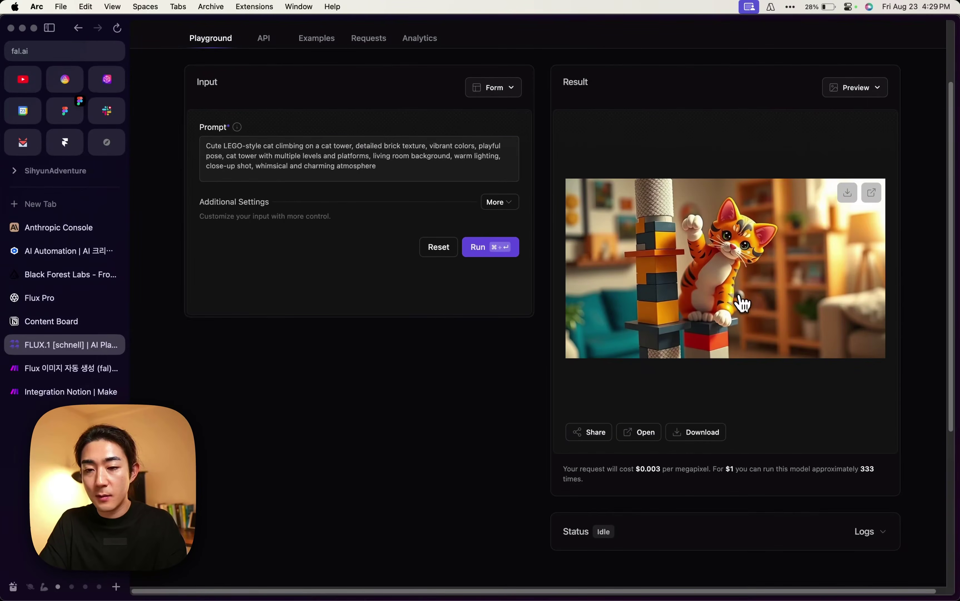
{"action": "scroll", "coordinate": [723, 286], "scroll_direction": "up", "scroll_amount": 3}
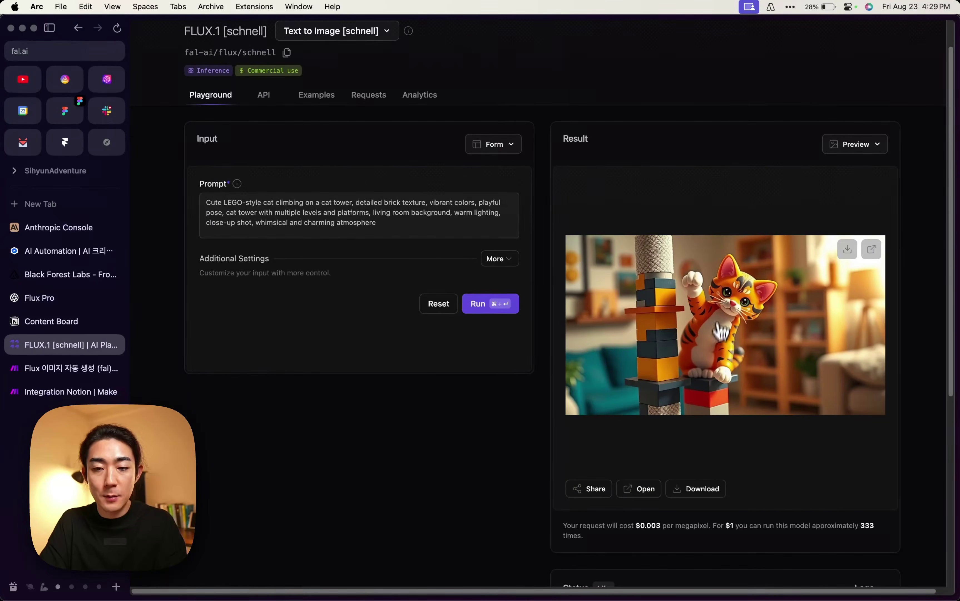
{"action": "left_click", "coordinate": [369, 214]}
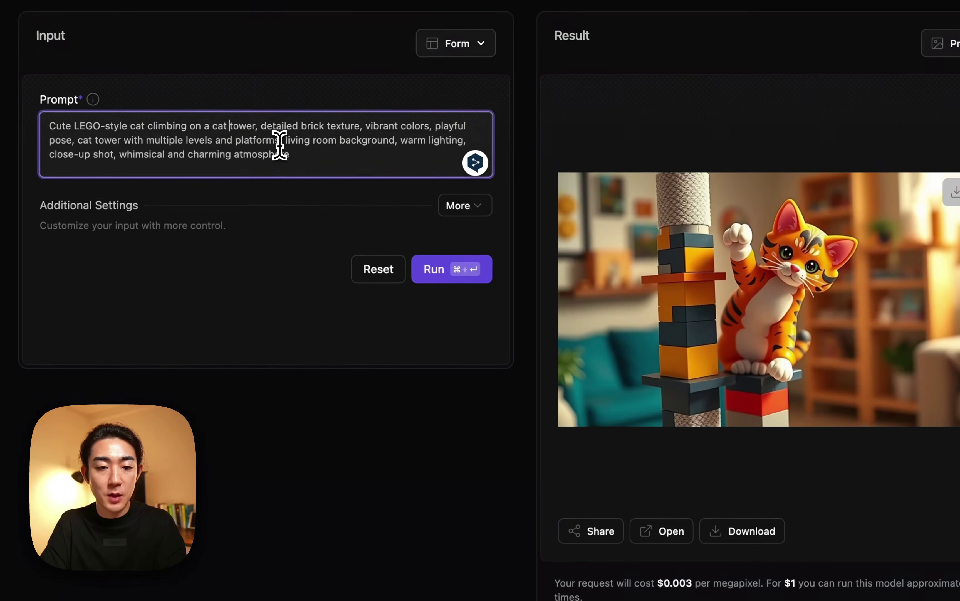
{"action": "left_click", "coordinate": [408, 472]}
{"action": "scroll", "coordinate": [617, 482], "scroll_direction": "down", "scroll_amount": 1}
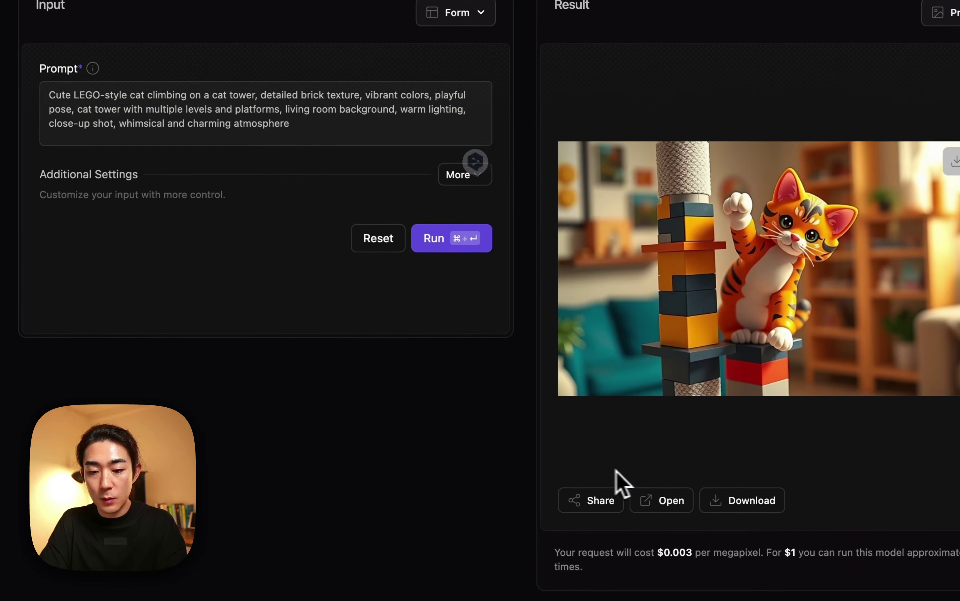
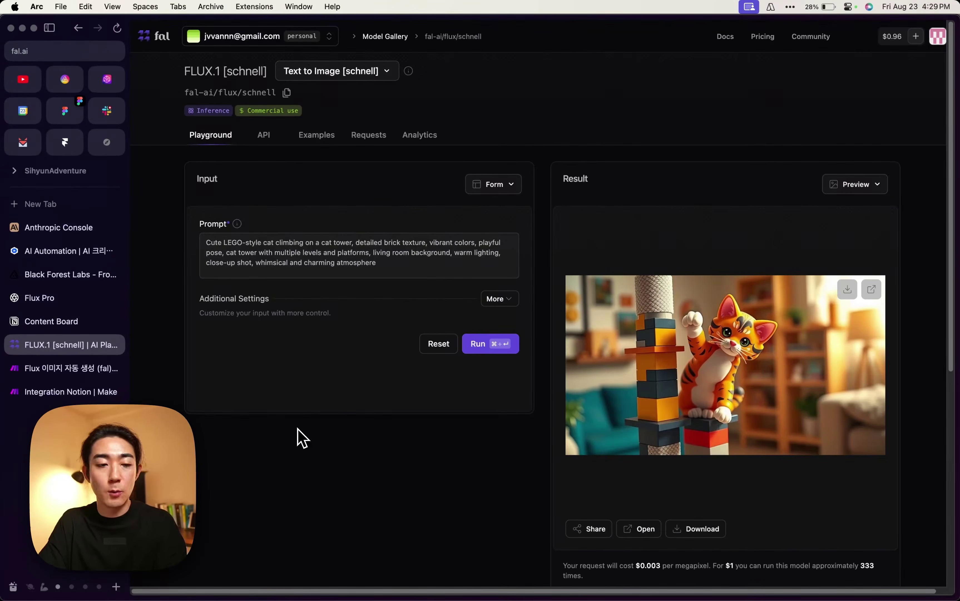
Glance at the Notion board, then start adding a module after the HTTP request in Make.
{"action": "left_click", "coordinate": [60, 321]}
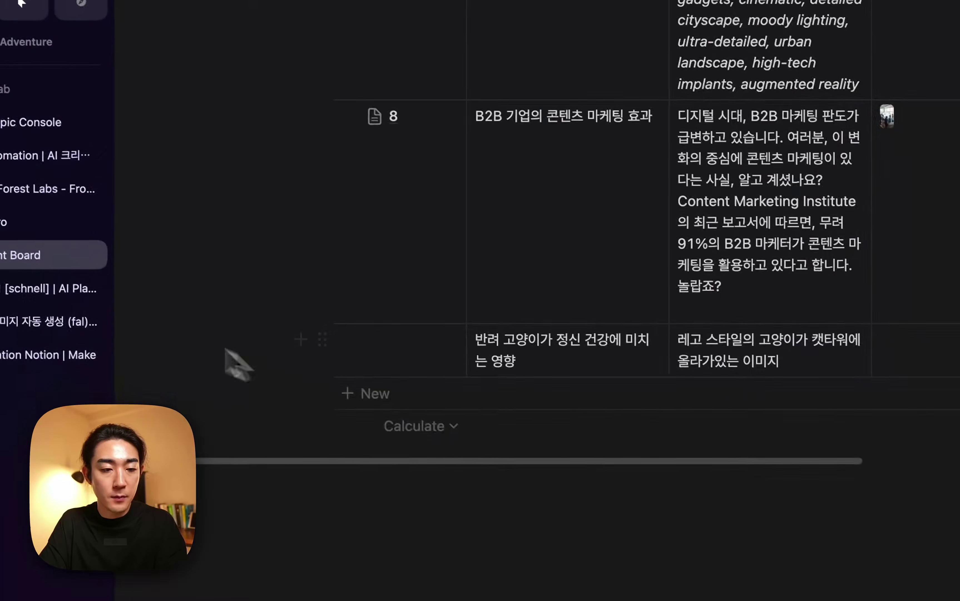
{"action": "left_click", "coordinate": [40, 354]}
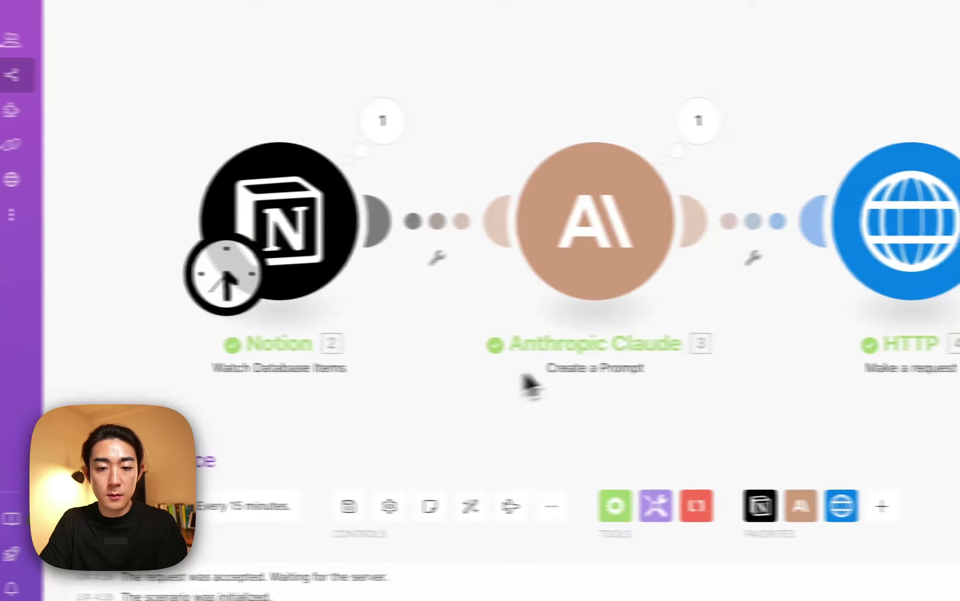
{"action": "scroll", "coordinate": [606, 374], "scroll_direction": "right", "scroll_amount": 3}
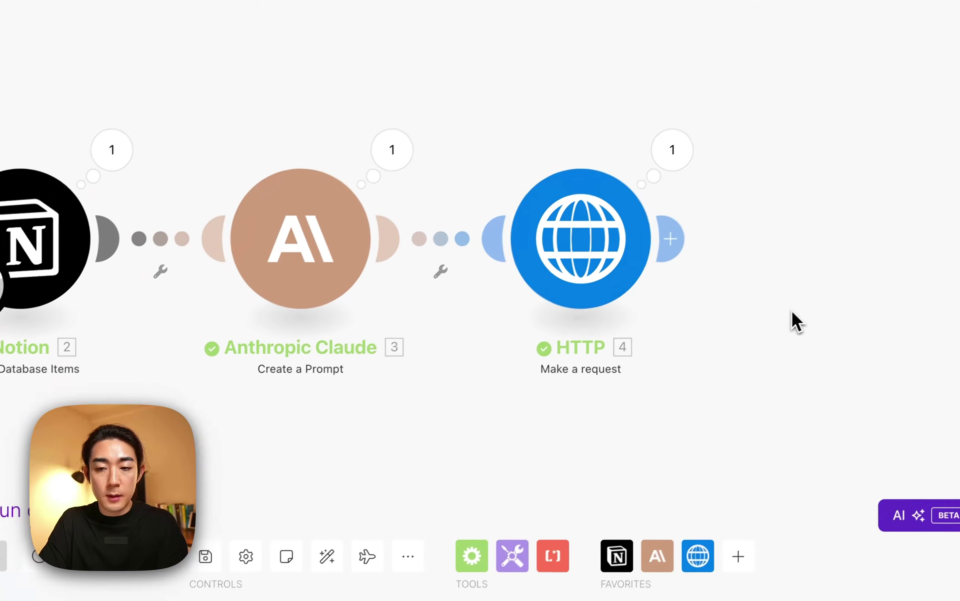
{"action": "scroll", "coordinate": [713, 278], "scroll_direction": "up", "scroll_amount": 2}
{"action": "left_click", "coordinate": [711, 274]}
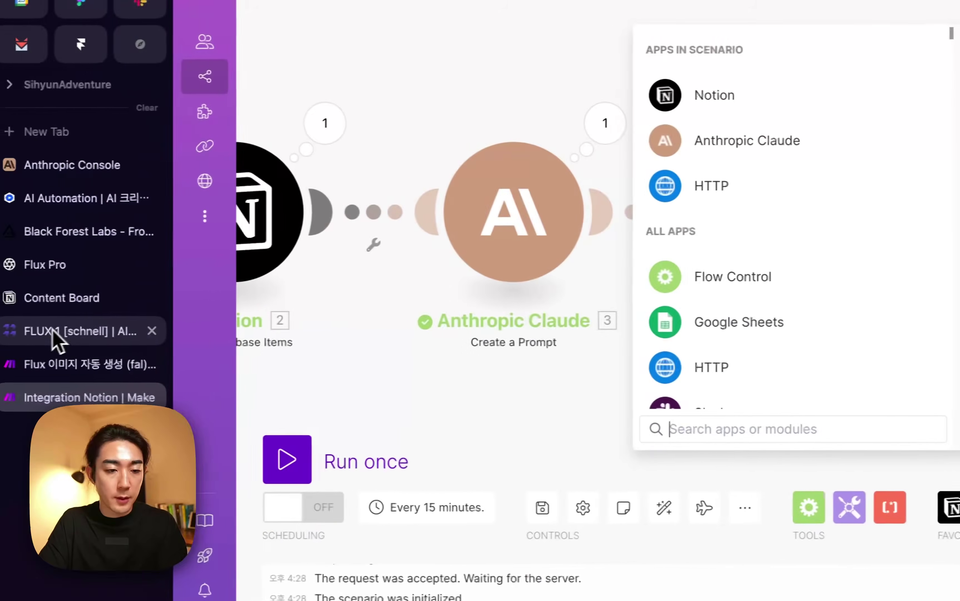
Review FLUX.1 [schnell] request history: 15 requests, the latest taking 0.57 seconds with status 200.
{"action": "left_click", "coordinate": [58, 332]}
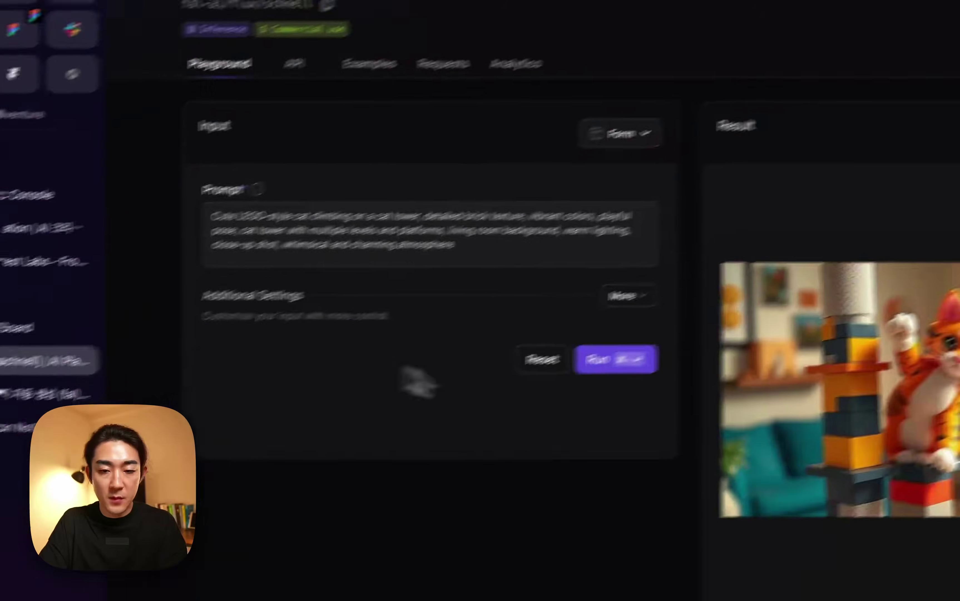
{"action": "left_click", "coordinate": [310, 113]}
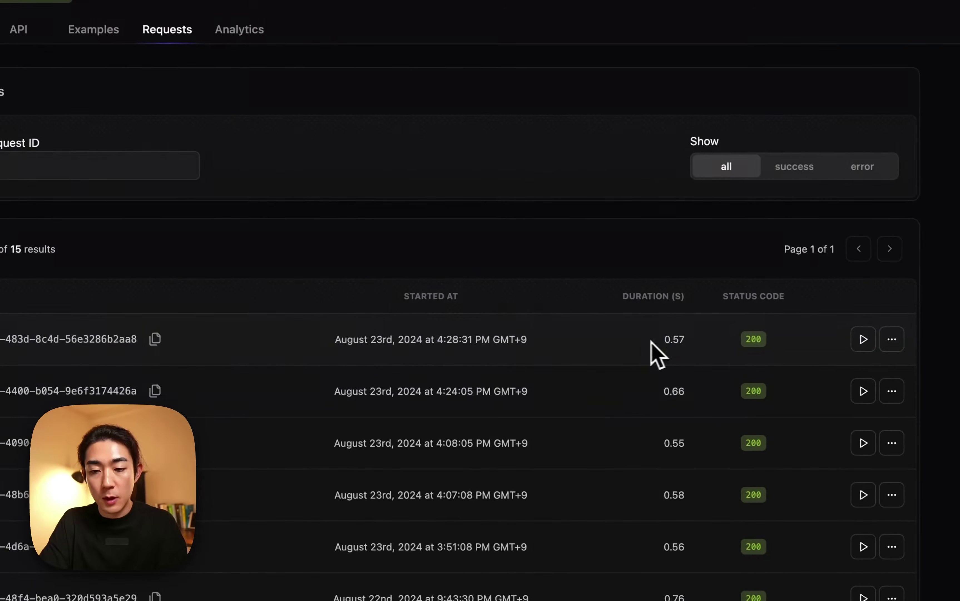
{"action": "left_click_drag", "start_coordinate": [654, 342], "coordinate": [695, 350]}
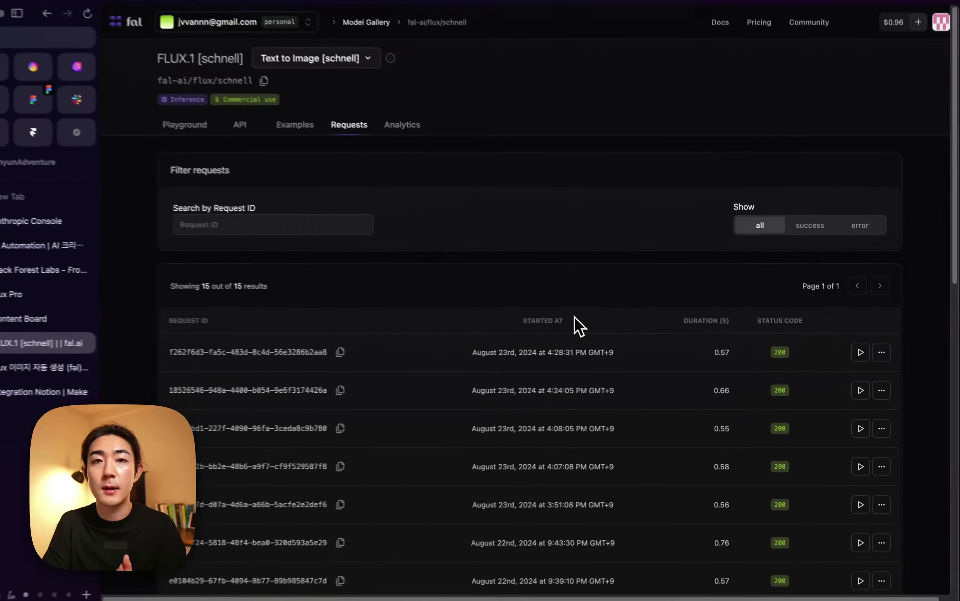
{"action": "scroll", "coordinate": [675, 385], "scroll_direction": "down", "scroll_amount": 3}
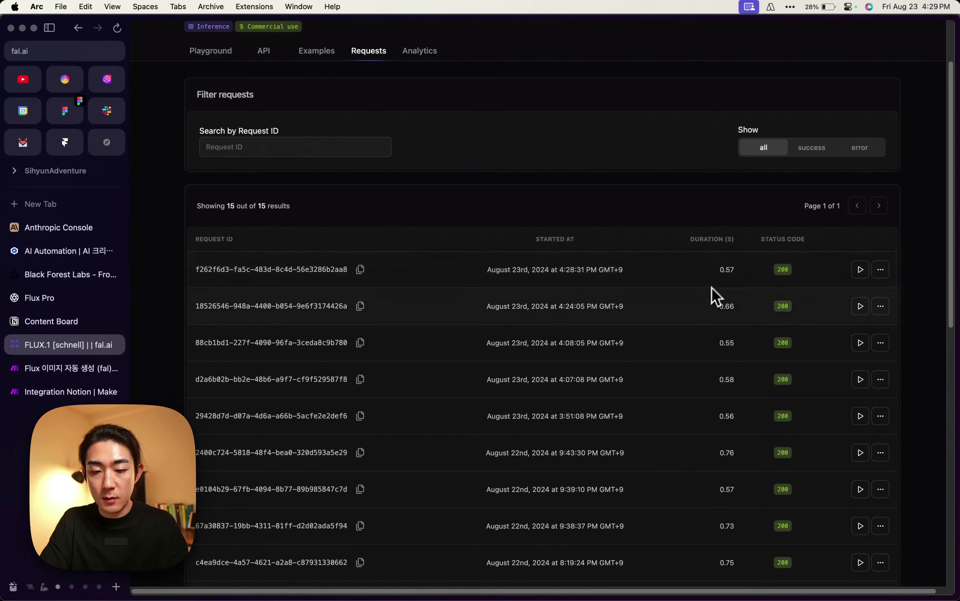
{"action": "left_click", "coordinate": [740, 280]}
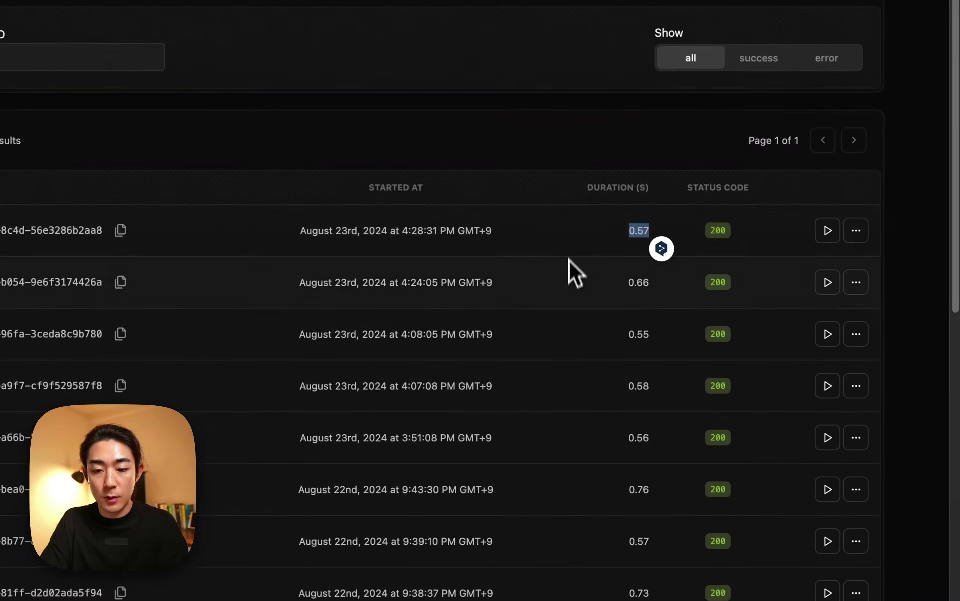
{"action": "scroll", "coordinate": [595, 307], "scroll_direction": "down", "scroll_amount": 10}
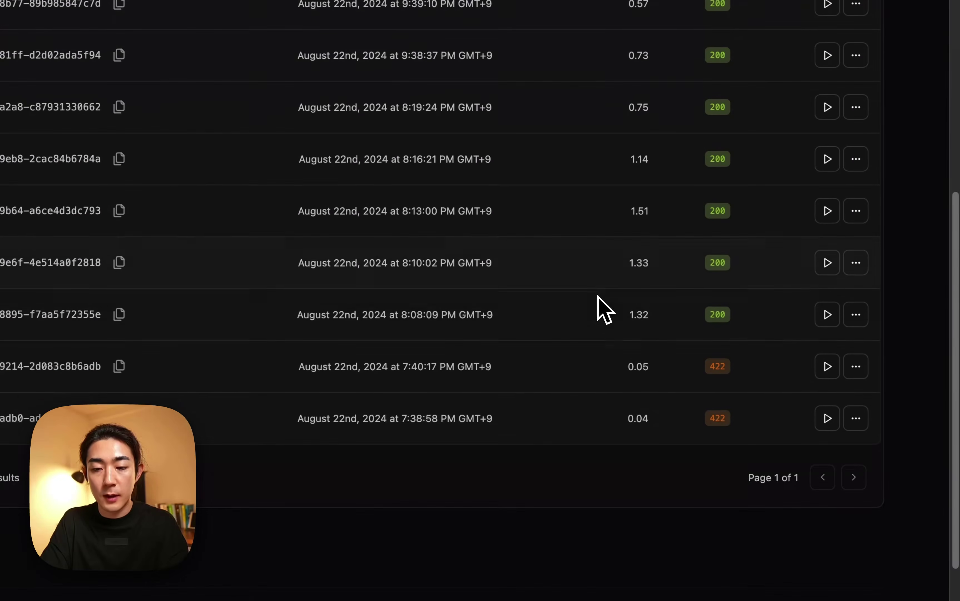
{"action": "scroll", "coordinate": [612, 349], "scroll_direction": "up", "scroll_amount": 10}
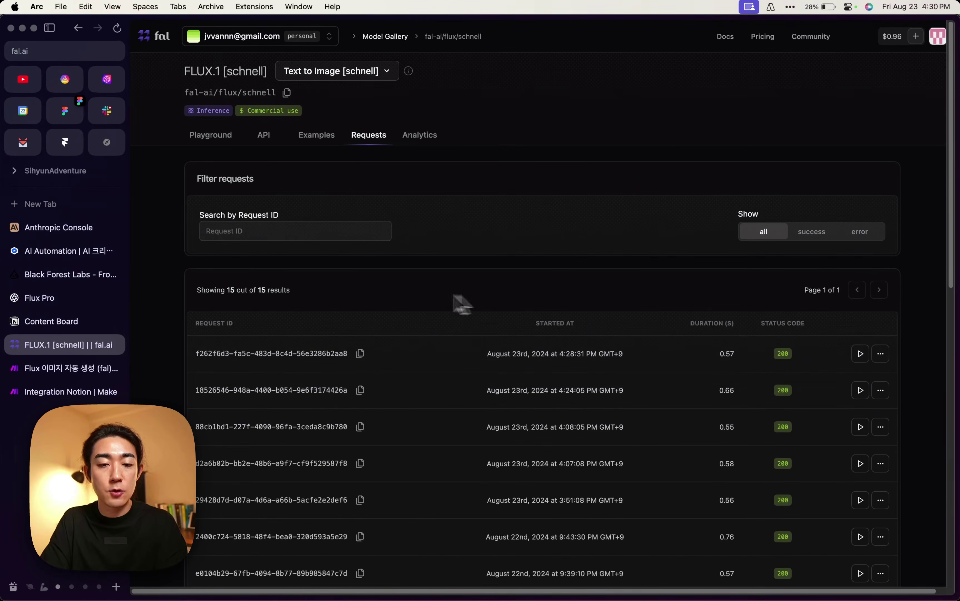
Add a Tools Sleep module with a 5-second delay after the HTTP request.
{"action": "left_click", "coordinate": [80, 391]}
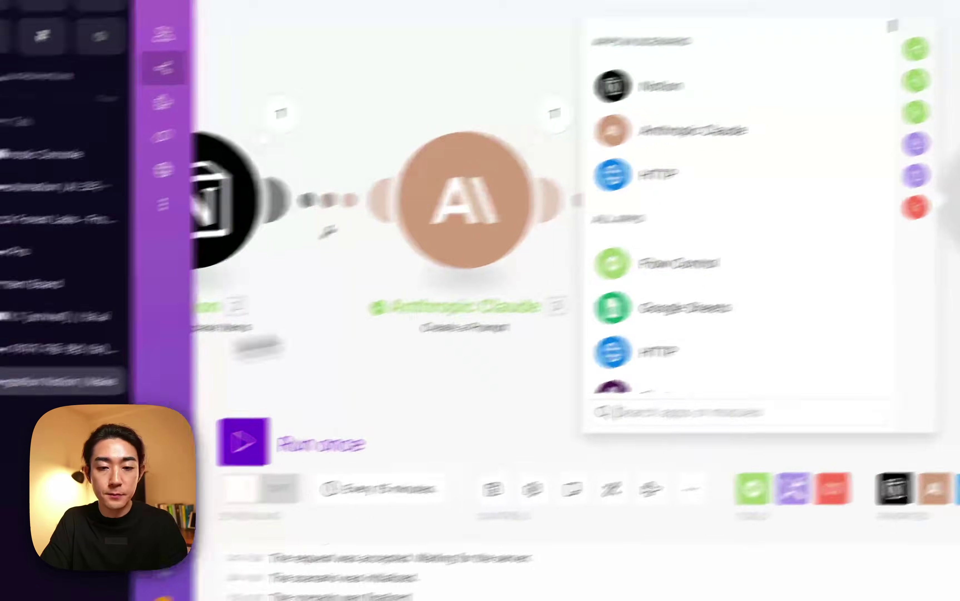
{"action": "type", "text": "sleep"}
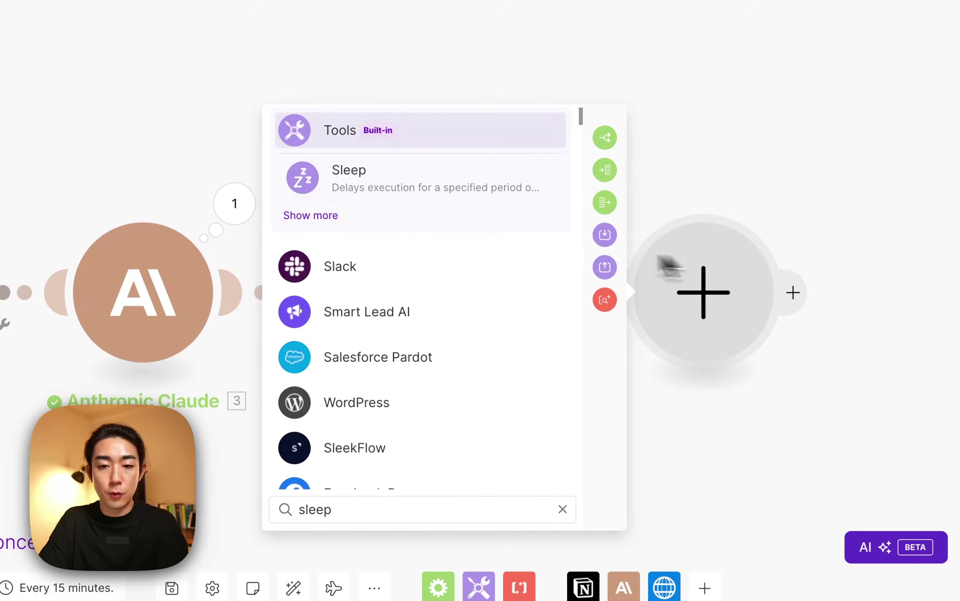
{"action": "left_click", "coordinate": [461, 188]}
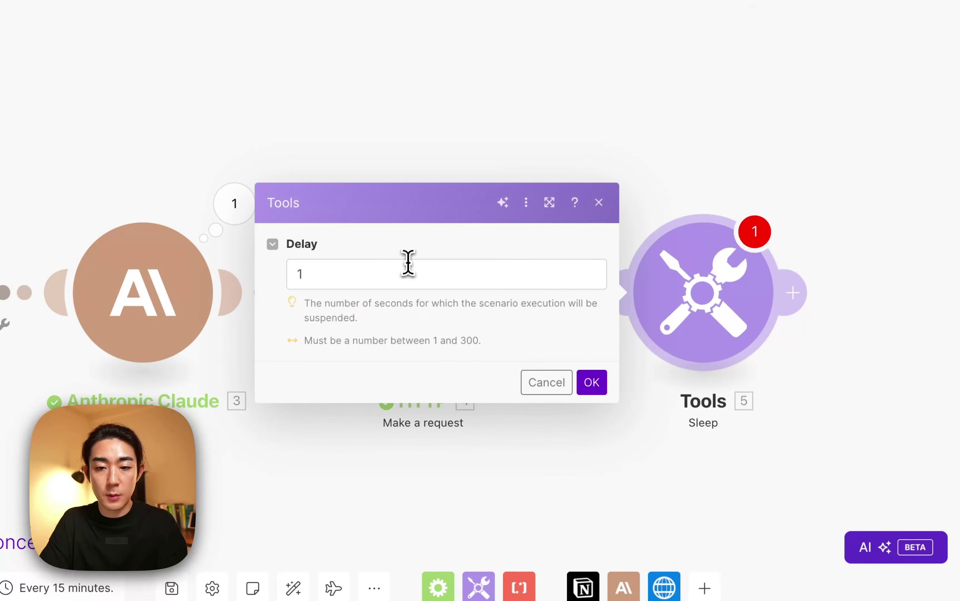
{"action": "left_click", "coordinate": [408, 263]}
{"action": "type", "text": "1"}
{"action": "key", "text": "BackSpace"}
{"action": "type", "text": "5"}
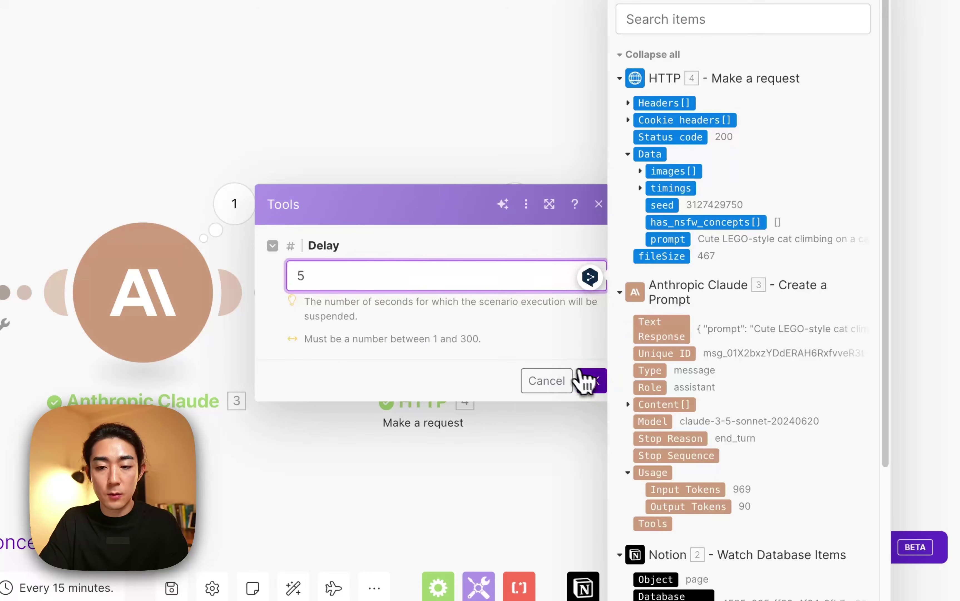
{"action": "left_click", "coordinate": [587, 381]}
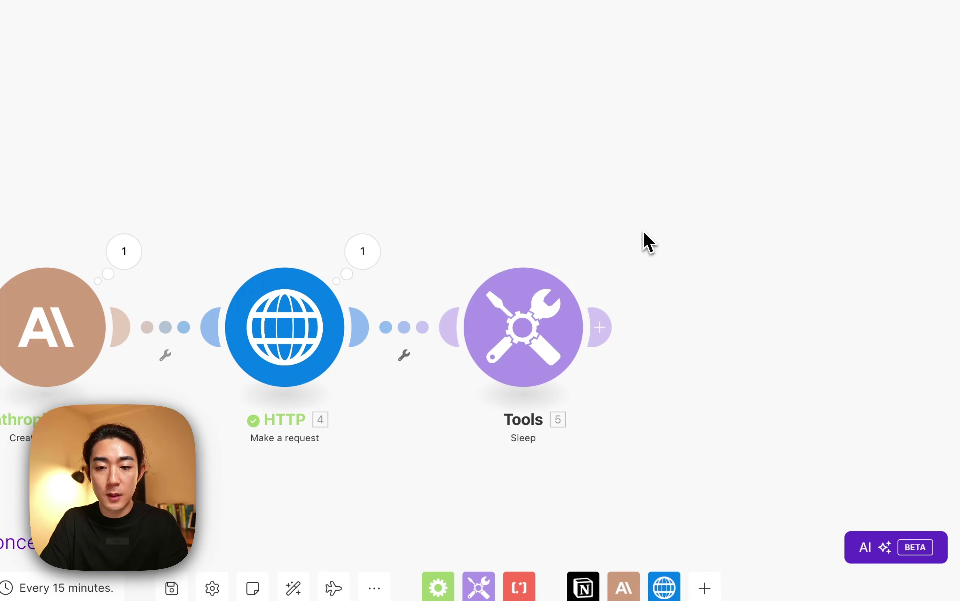
{"action": "left_click", "coordinate": [599, 326]}
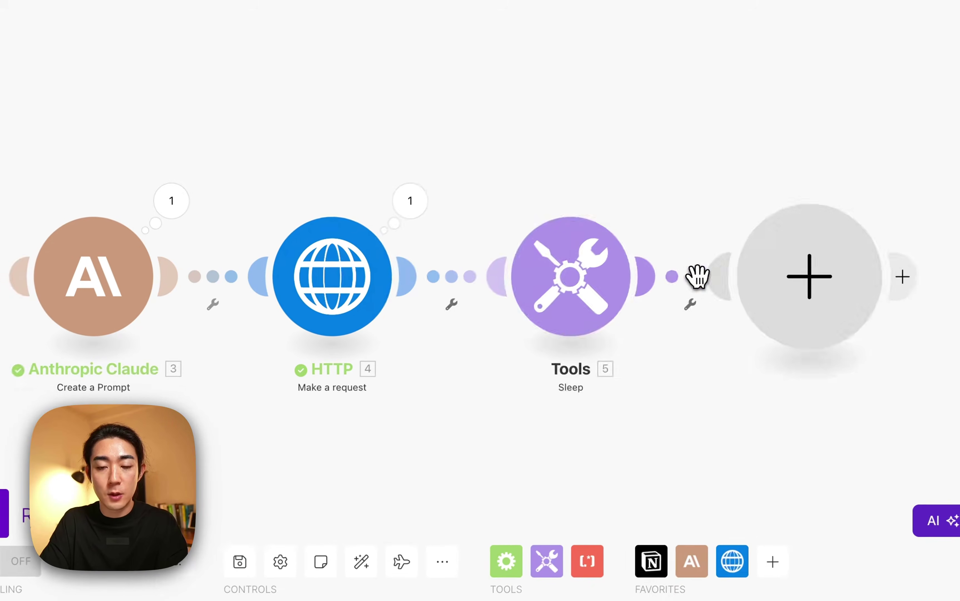
Pick Notion's Update a Database Item as the next module, after marking a Content Board entry Done.
{"action": "left_click", "coordinate": [444, 159]}
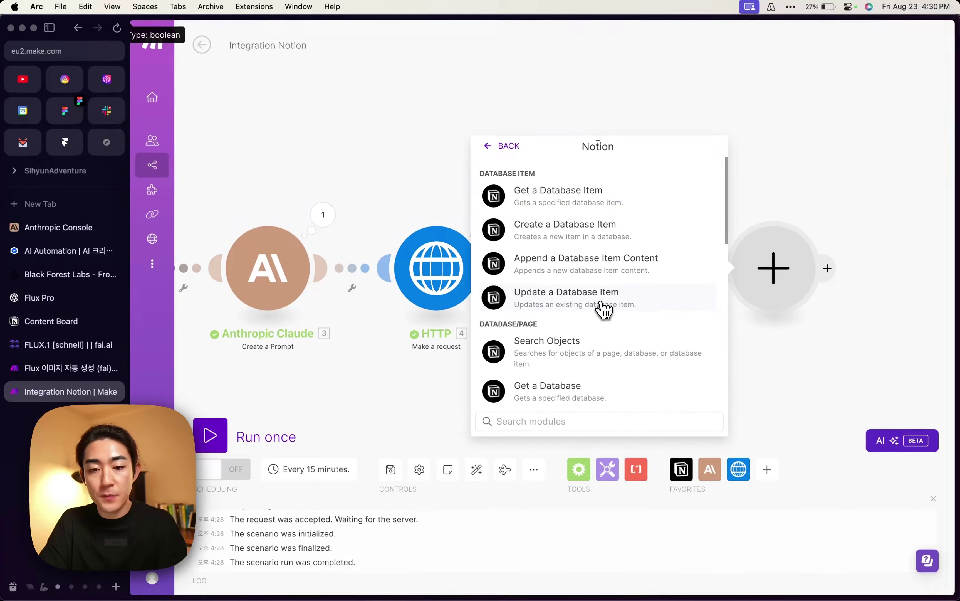
{"action": "scroll", "coordinate": [636, 311], "scroll_direction": "up", "scroll_amount": 2}
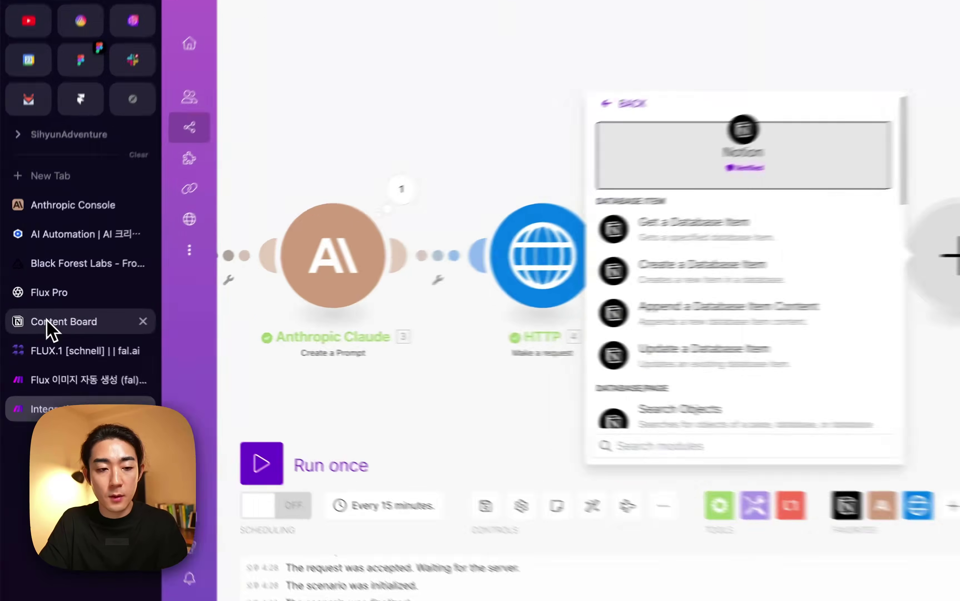
{"action": "left_click", "coordinate": [48, 322]}
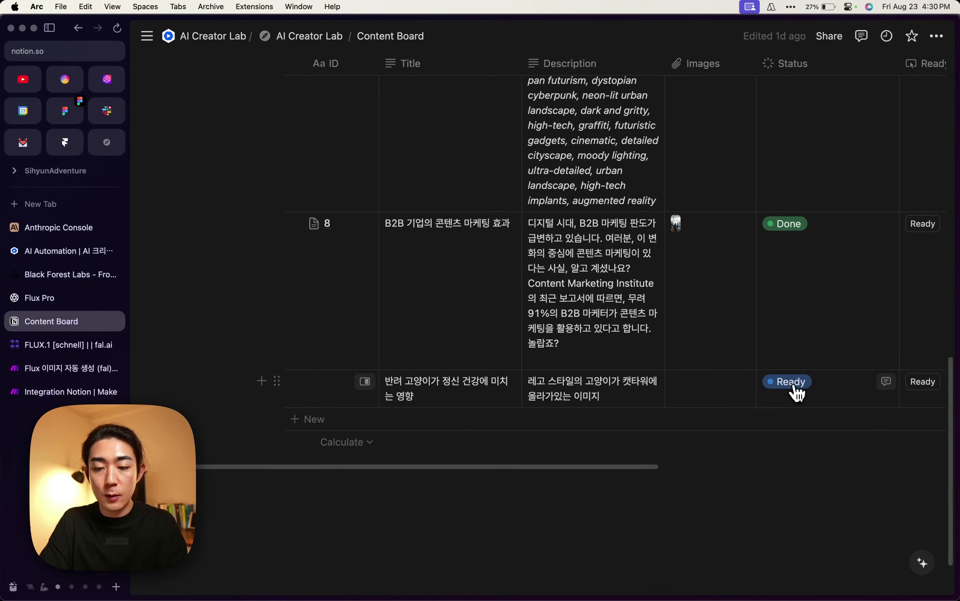
{"action": "left_click", "coordinate": [794, 387]}
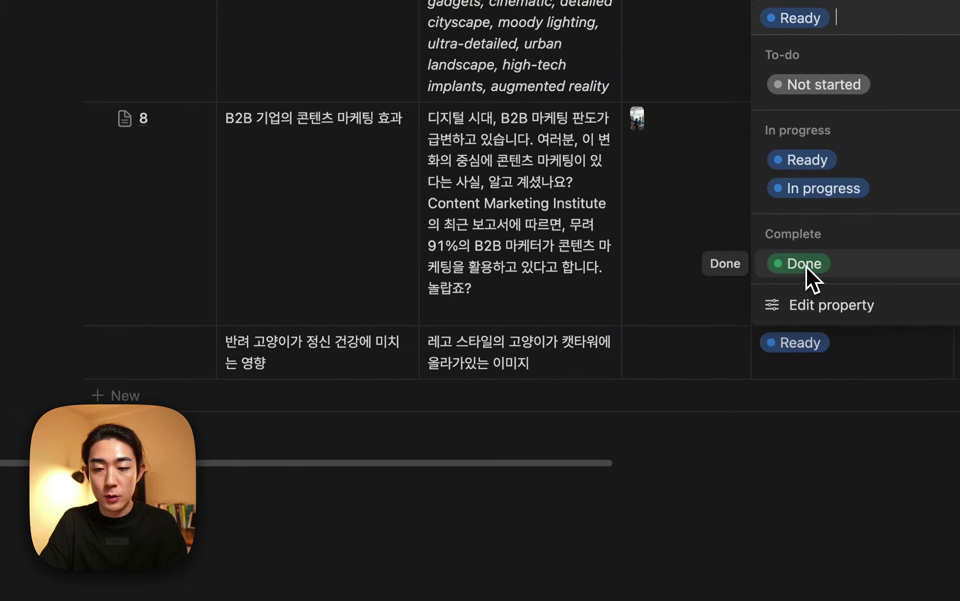
{"action": "left_click", "coordinate": [807, 267]}
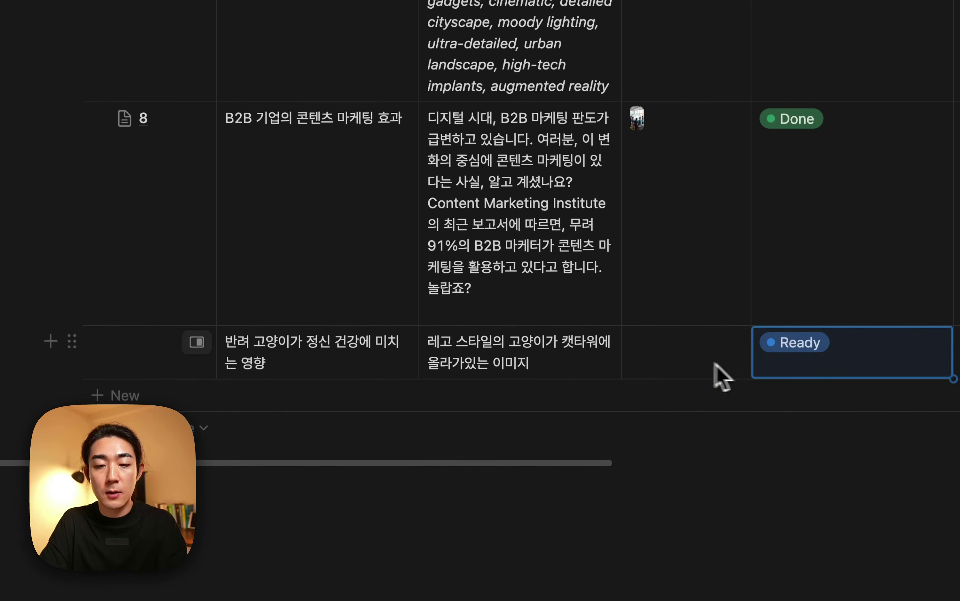
{"action": "left_click", "coordinate": [67, 386]}
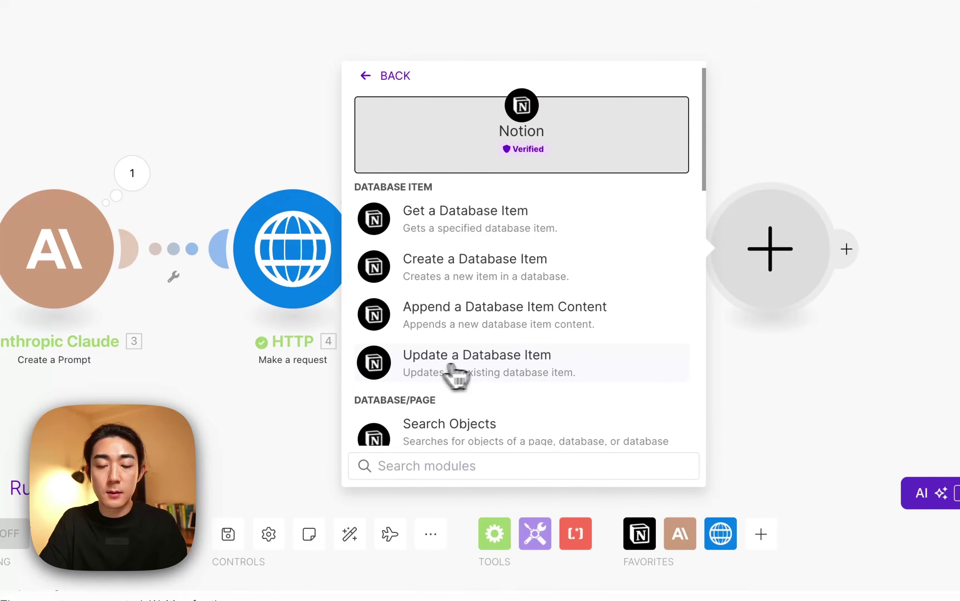
{"action": "left_click", "coordinate": [445, 374]}
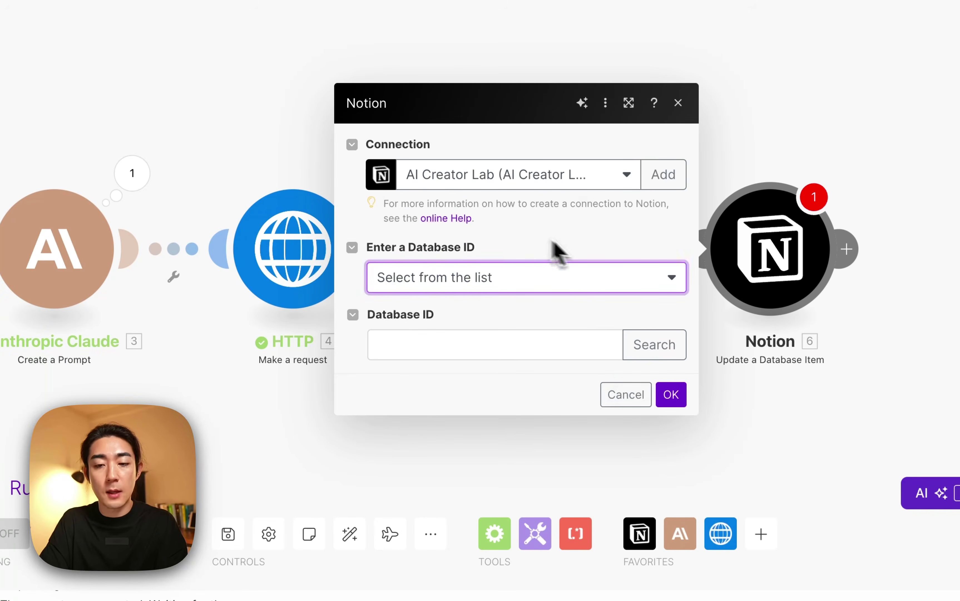
Try mapping the trigger's parent Database ID into Database ID, then clear it.
{"action": "left_click", "coordinate": [573, 332]}
{"action": "left_click", "coordinate": [588, 317]}
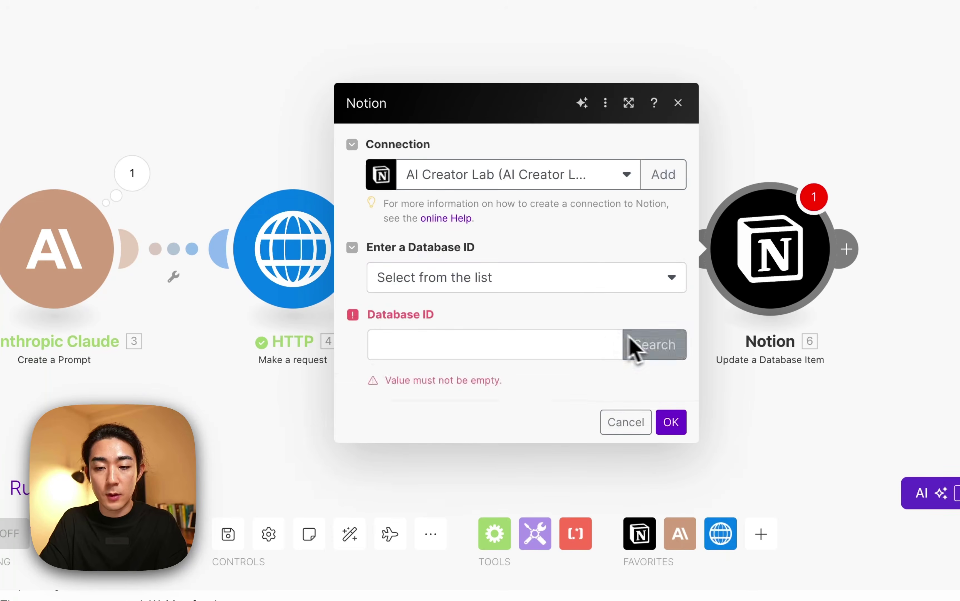
{"action": "left_click", "coordinate": [553, 337]}
{"action": "scroll", "coordinate": [702, 421], "scroll_direction": "down", "scroll_amount": 8}
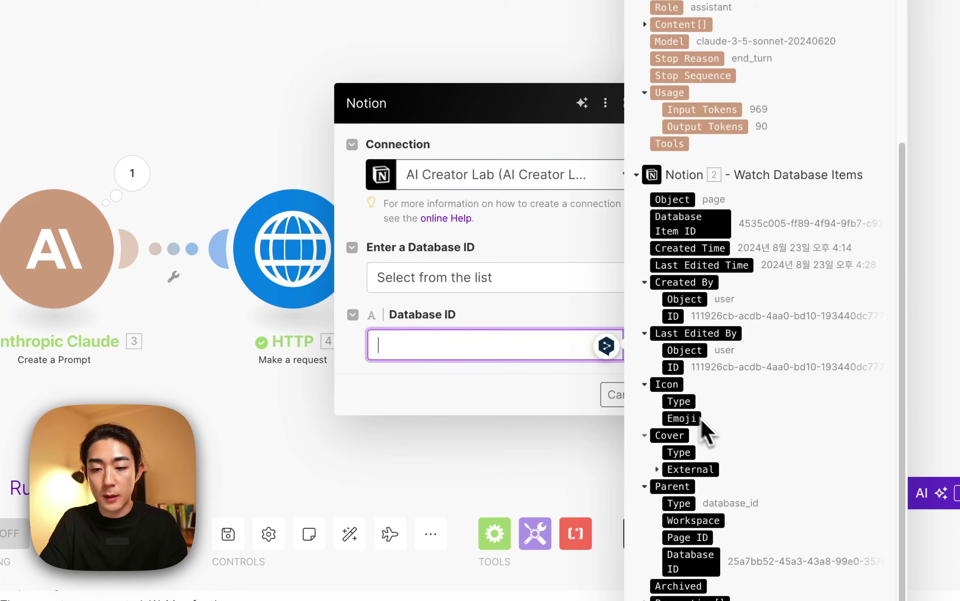
{"action": "left_click", "coordinate": [634, 343]}
{"action": "left_click", "coordinate": [563, 343]}
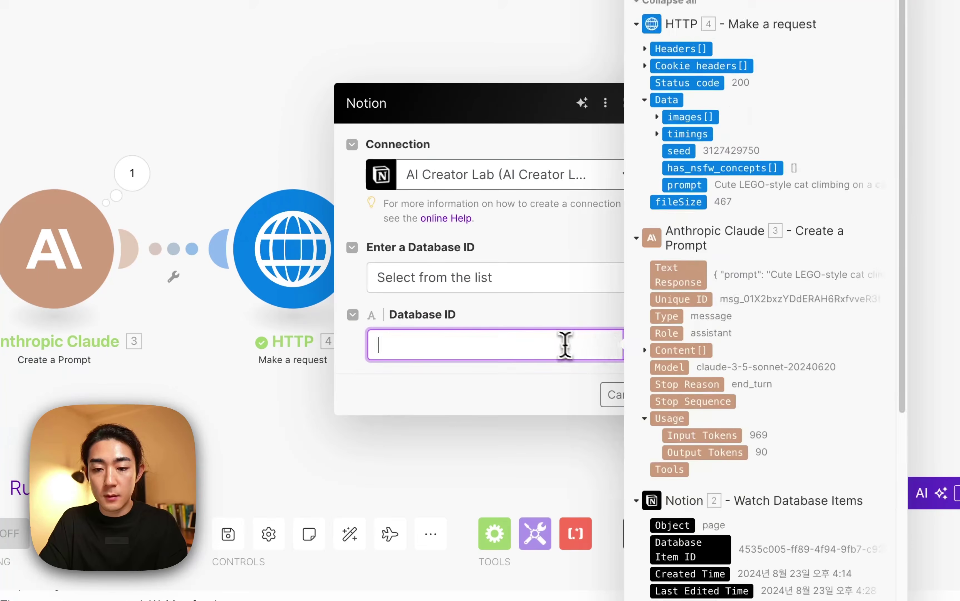
{"action": "scroll", "coordinate": [769, 453], "scroll_direction": "down", "scroll_amount": 10}
{"action": "scroll", "coordinate": [718, 282], "scroll_direction": "down", "scroll_amount": 2}
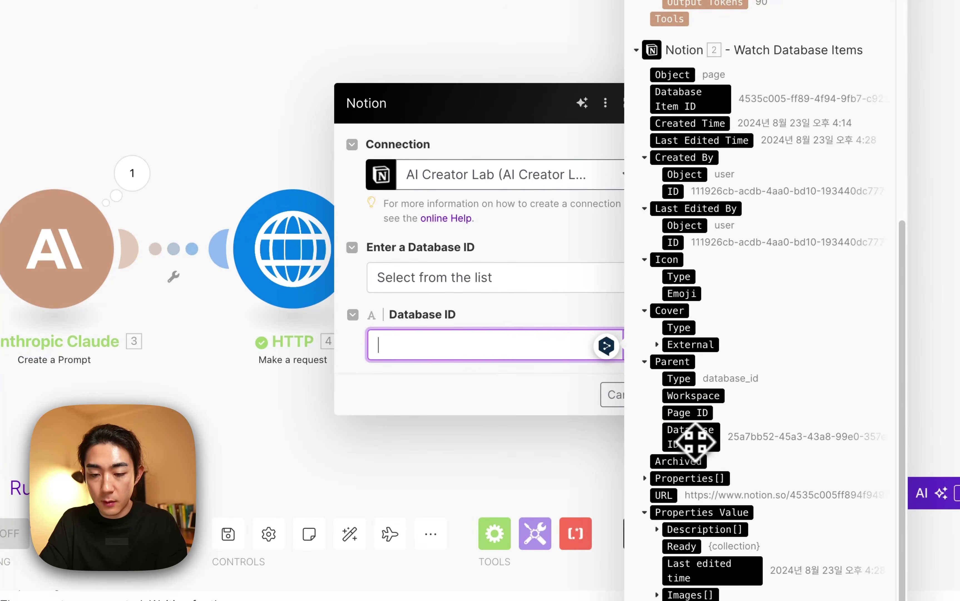
{"action": "left_click_drag", "start_coordinate": [697, 441], "coordinate": [556, 345]}
{"action": "left_click", "coordinate": [582, 398]}
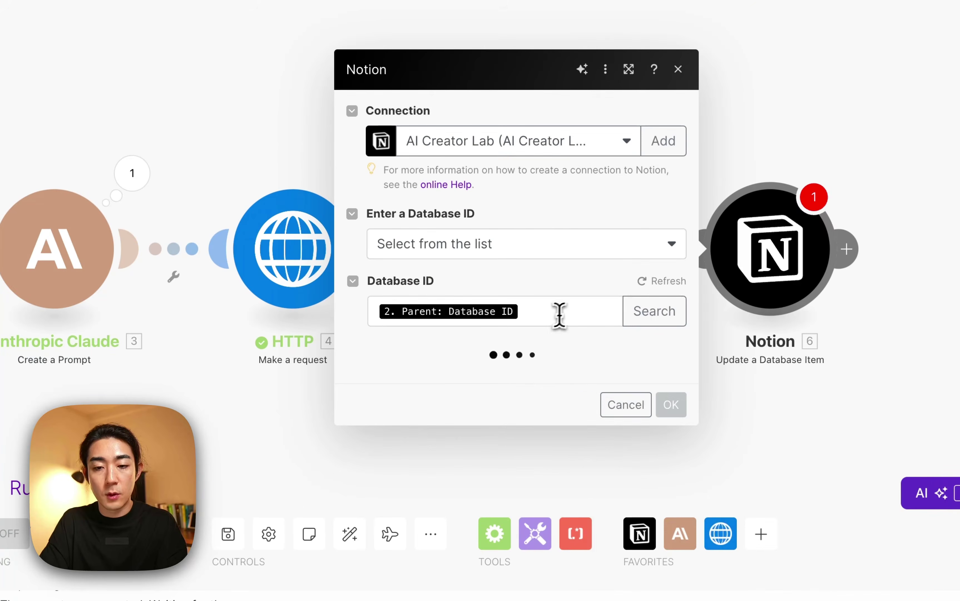
{"action": "left_click", "coordinate": [560, 314]}
{"action": "key", "text": "BackSpace"}
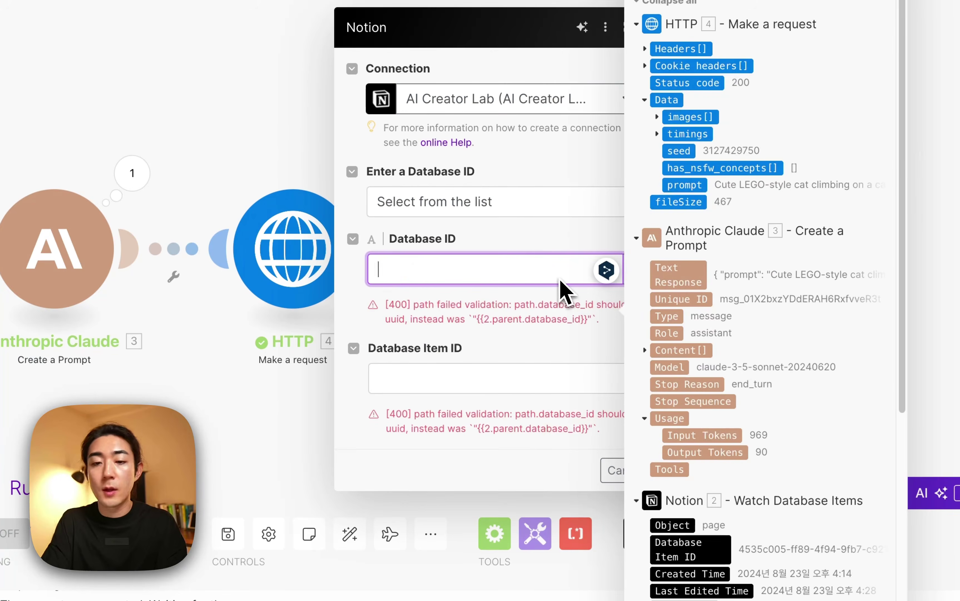
Search Notion databases for 'content board', select it as the Database ID, and confirm.
{"action": "left_click", "coordinate": [536, 262]}
{"action": "left_click", "coordinate": [553, 240]}
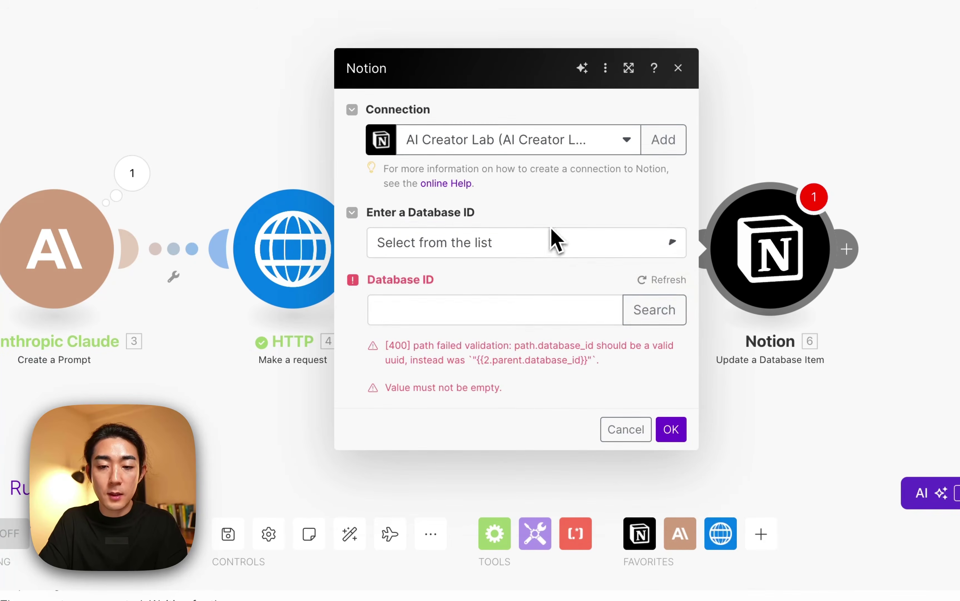
{"action": "left_click", "coordinate": [515, 298]}
{"action": "left_click", "coordinate": [547, 300]}
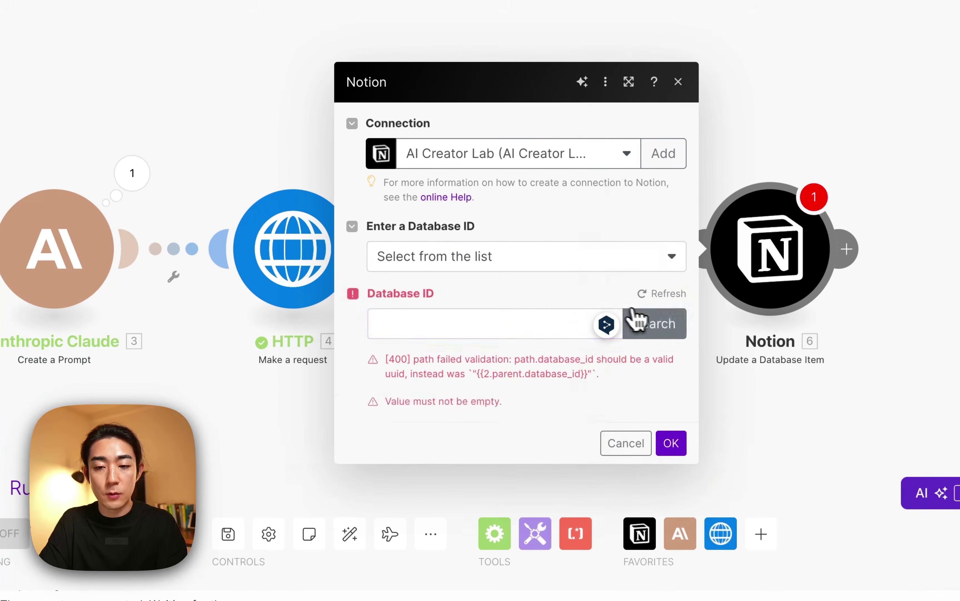
{"action": "left_click", "coordinate": [655, 323]}
{"action": "left_click", "coordinate": [366, 324]}
{"action": "type", "text": "cont"}
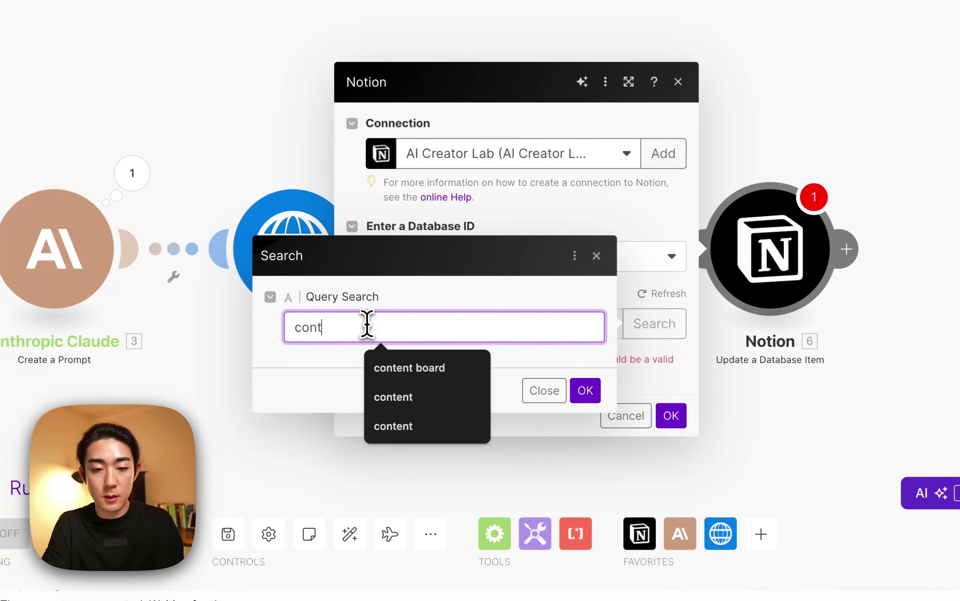
{"action": "type", "text": "ent board"}
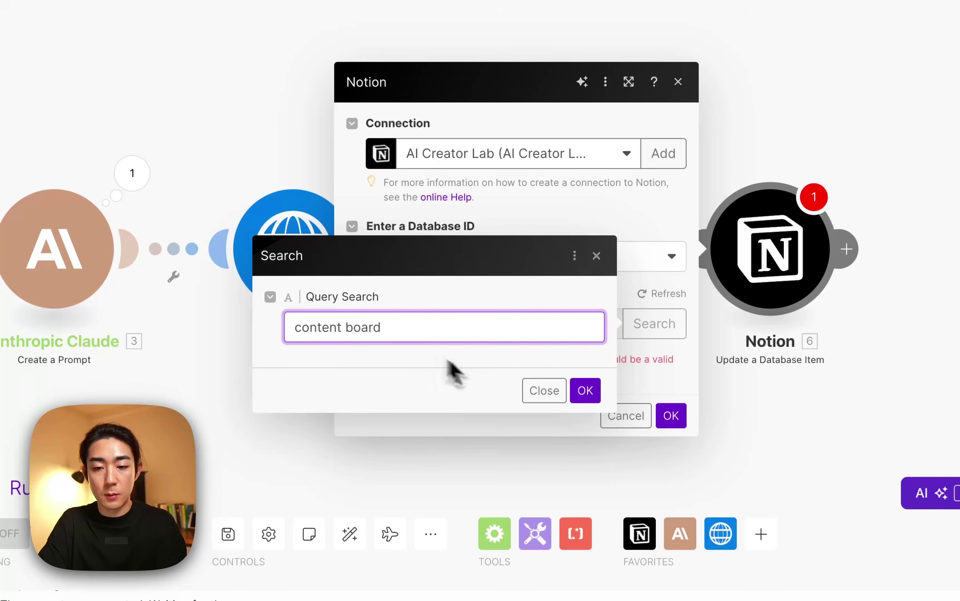
{"action": "left_click", "coordinate": [579, 392]}
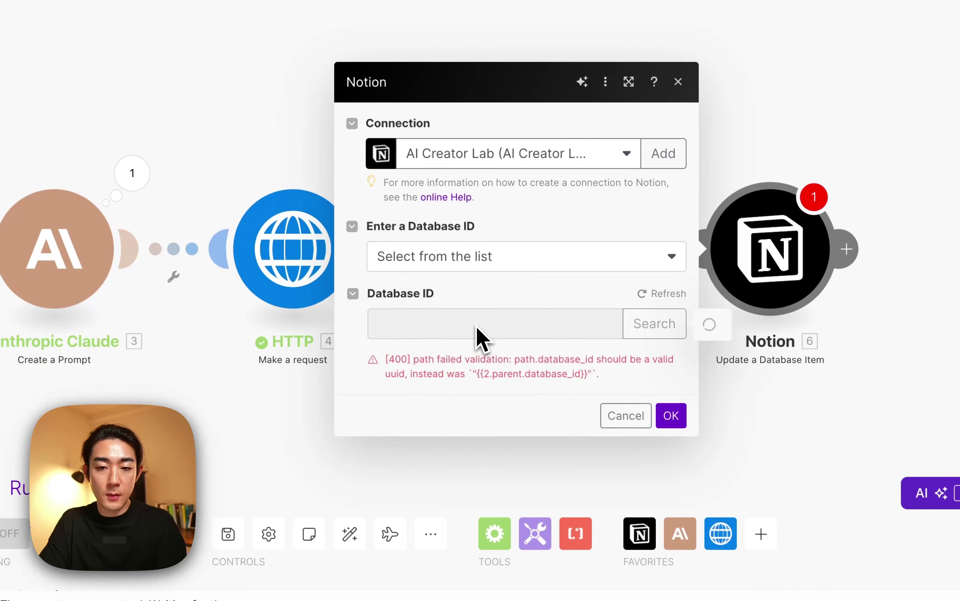
{"action": "left_click", "coordinate": [448, 322]}
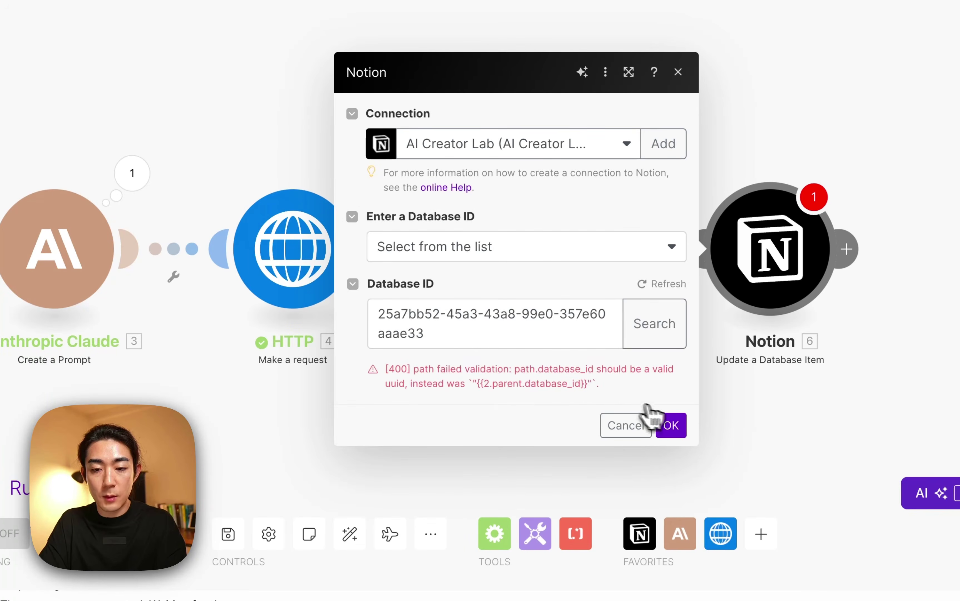
{"action": "left_click", "coordinate": [663, 424]}
{"action": "left_click", "coordinate": [755, 253]}
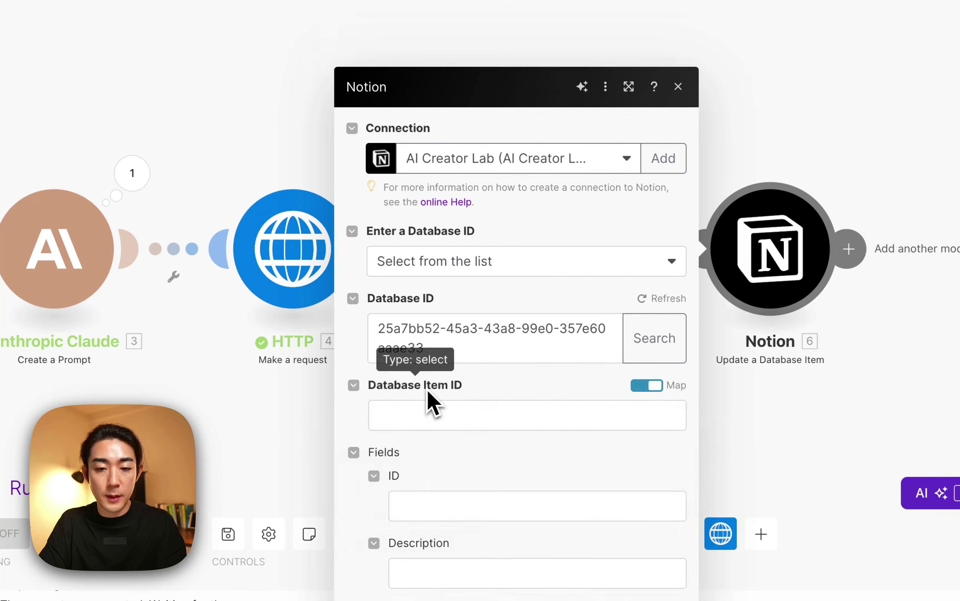
Map the trigger's Database Item ID into the Notion update module.
{"action": "scroll", "coordinate": [433, 398], "scroll_direction": "down", "scroll_amount": 4}
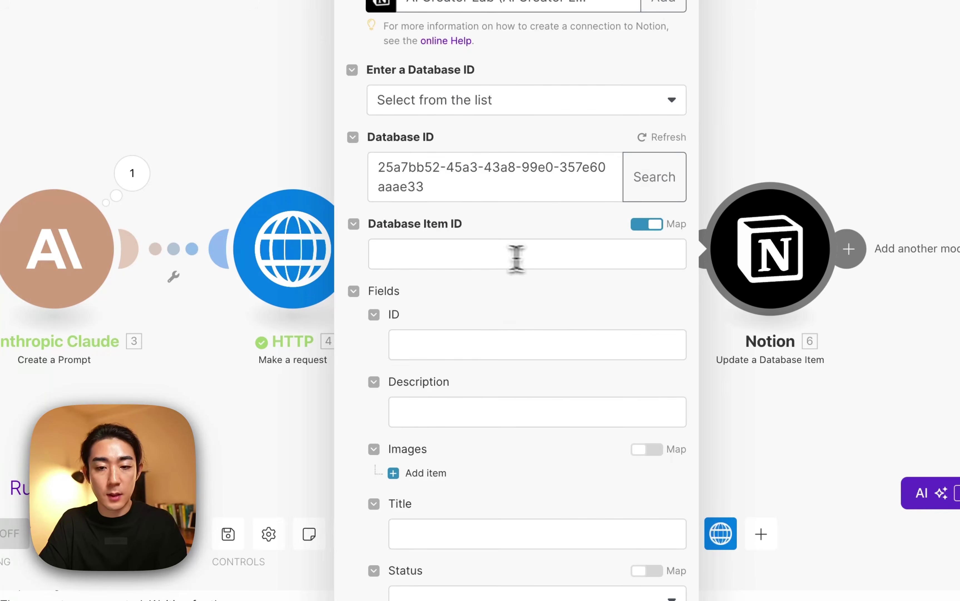
{"action": "left_click", "coordinate": [485, 257]}
{"action": "scroll", "coordinate": [710, 322], "scroll_direction": "down", "scroll_amount": 5}
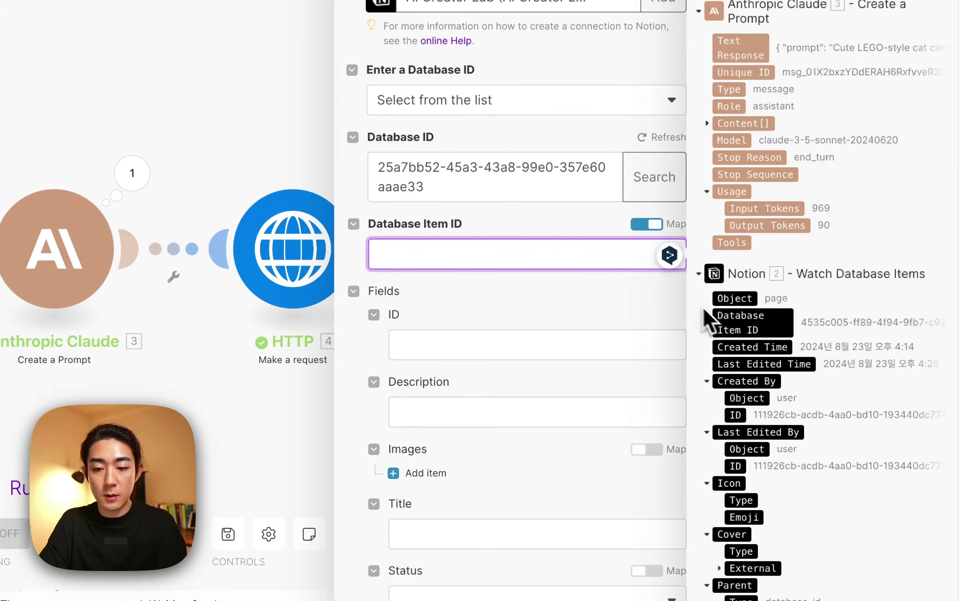
{"action": "left_click", "coordinate": [770, 322]}
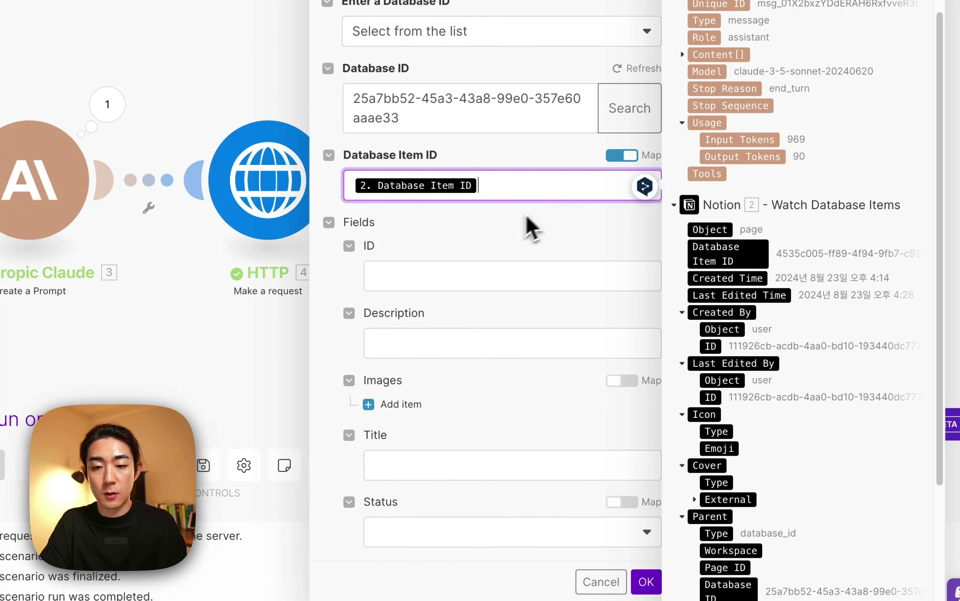
{"action": "left_click", "coordinate": [532, 228]}
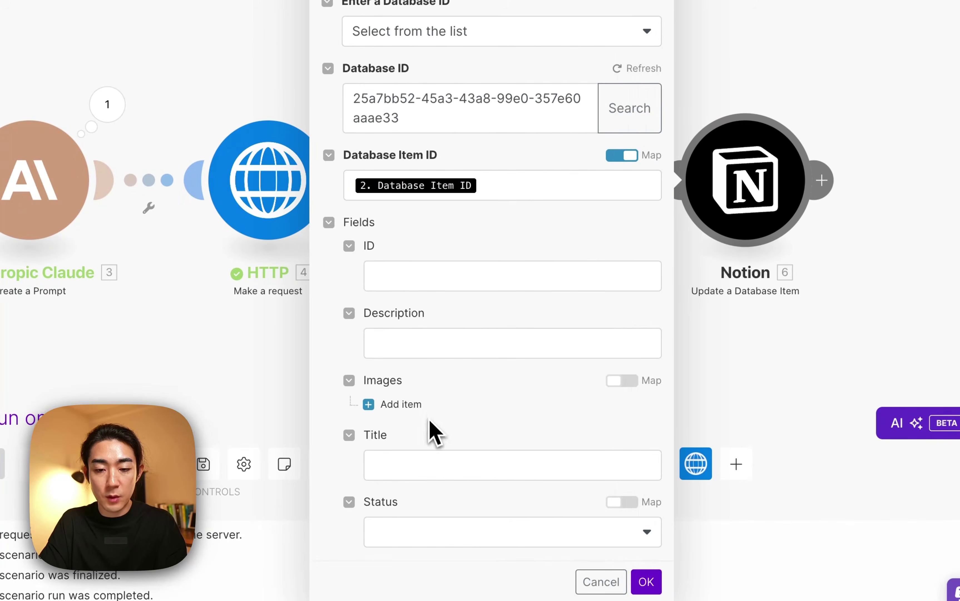
Add an Images item using the HTTP output's images[] url, with file name 'image'.
{"action": "left_click", "coordinate": [413, 405]}
{"action": "left_click", "coordinate": [452, 457]}
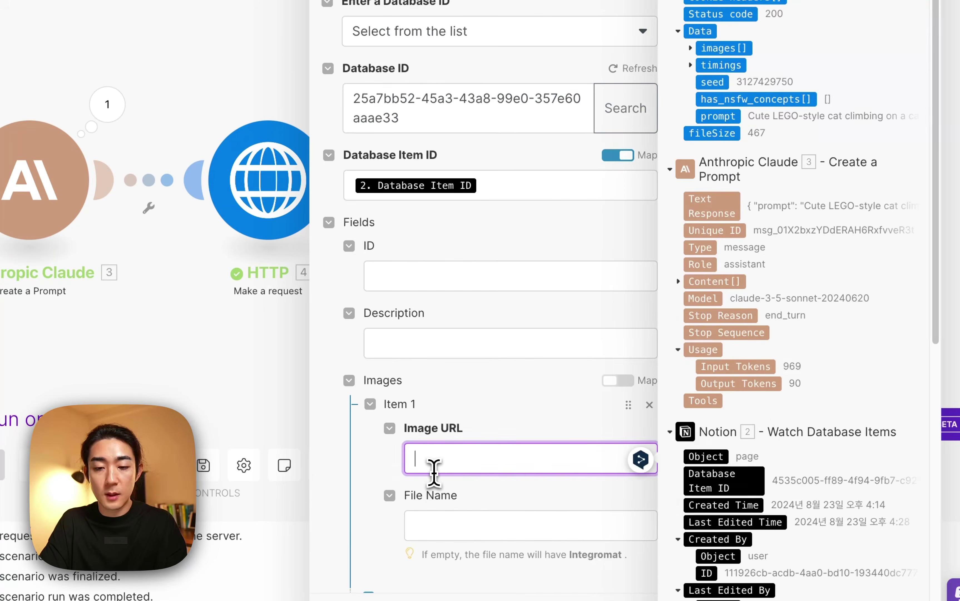
{"action": "scroll", "coordinate": [790, 368], "scroll_direction": "down", "scroll_amount": 3}
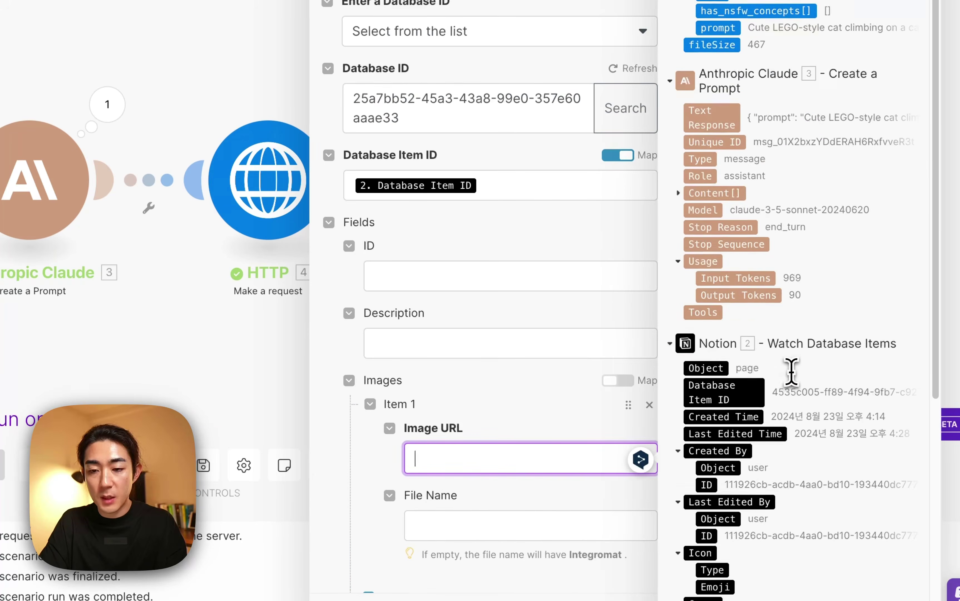
{"action": "scroll", "coordinate": [790, 368], "scroll_direction": "up", "scroll_amount": 3}
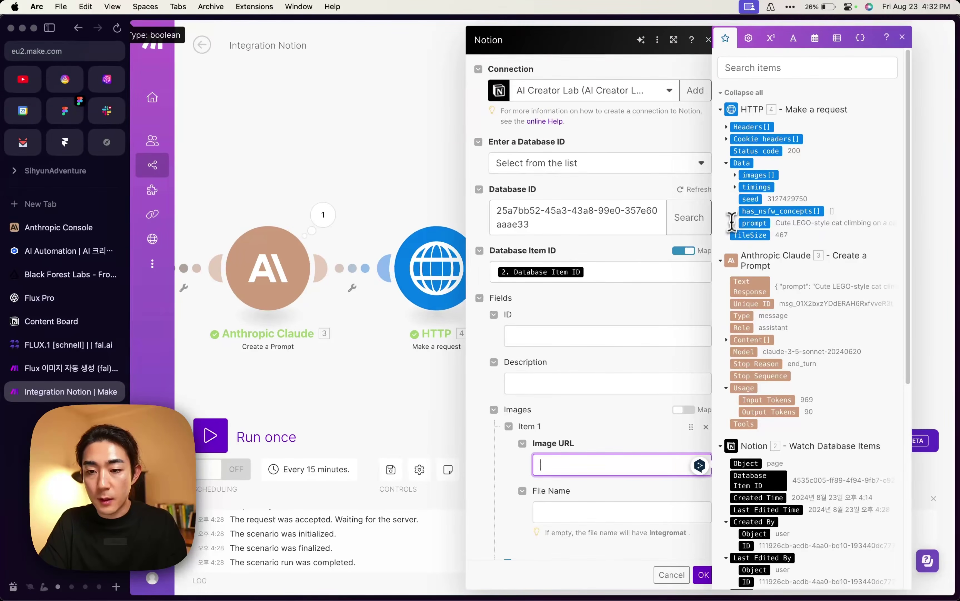
{"action": "left_click", "coordinate": [747, 176]}
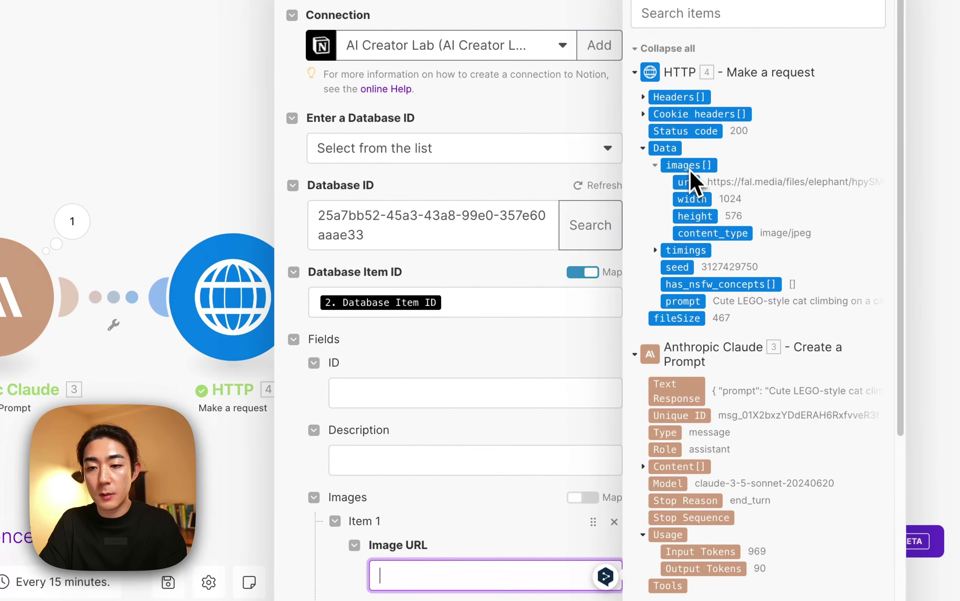
{"action": "left_click", "coordinate": [714, 183]}
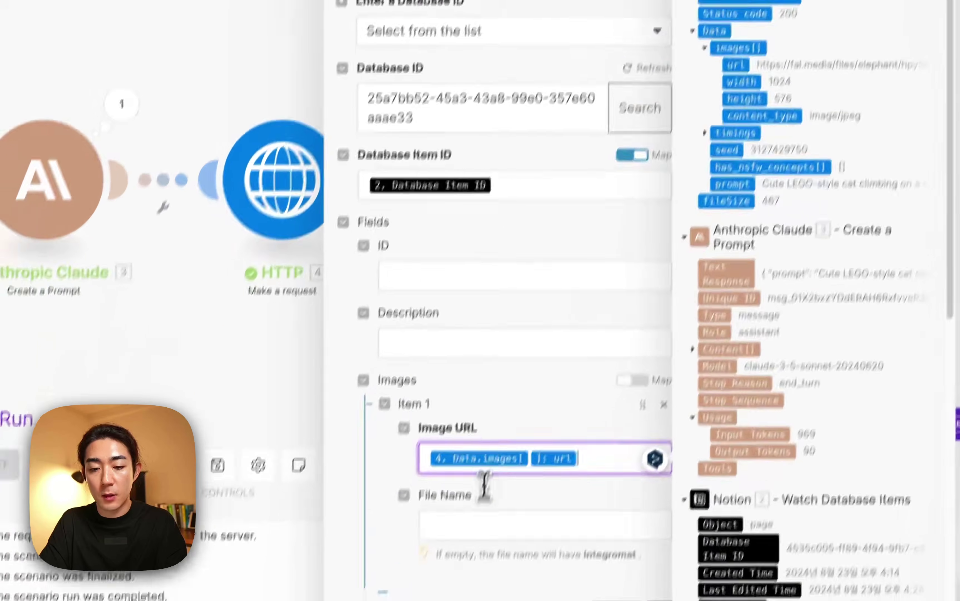
{"action": "left_click", "coordinate": [509, 492]}
{"action": "type", "text": "images"}
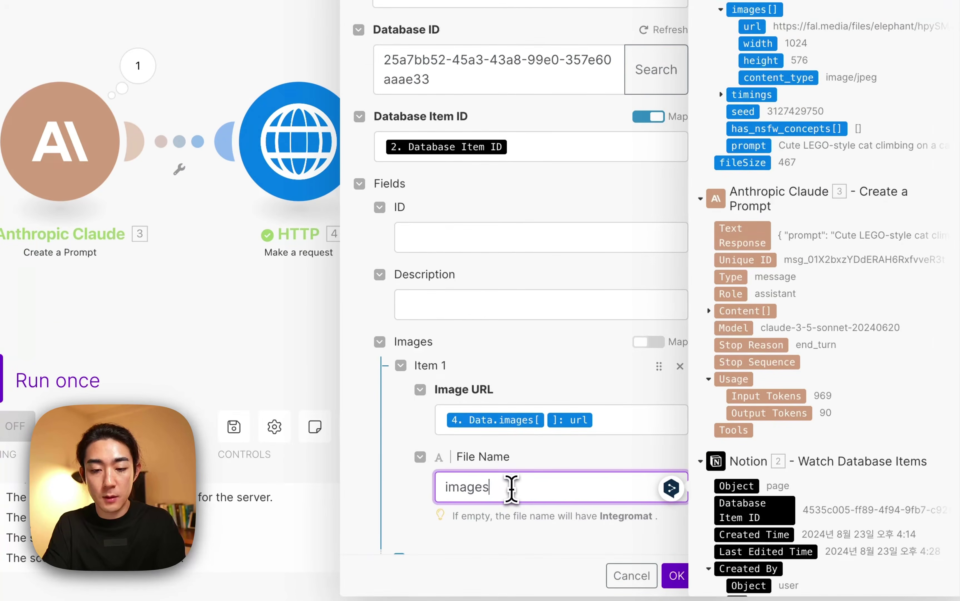
{"action": "scroll", "coordinate": [583, 476], "scroll_direction": "down", "scroll_amount": 3}
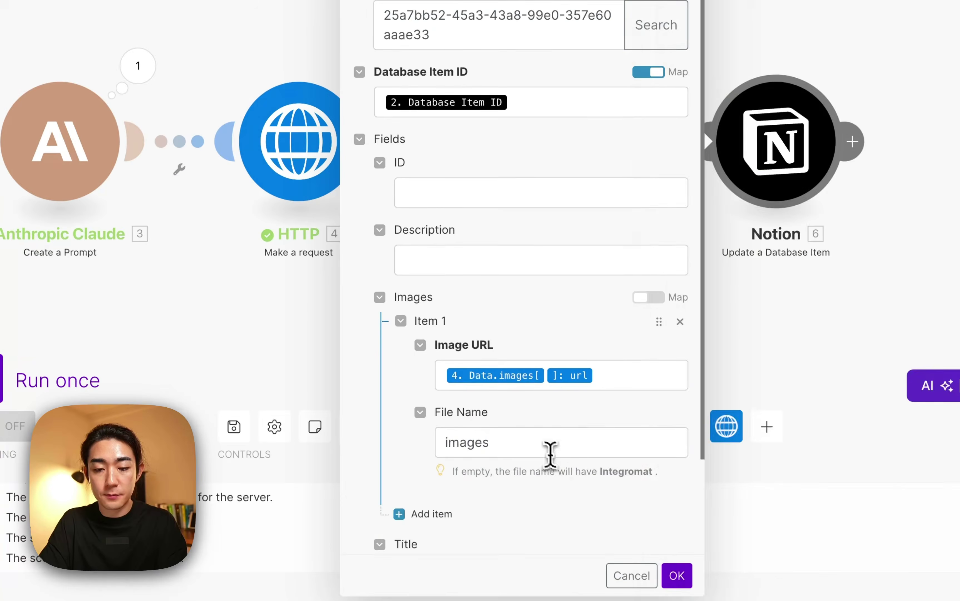
{"action": "key", "text": "BackSpace"}
{"action": "scroll", "coordinate": [514, 435], "scroll_direction": "down", "scroll_amount": 1}
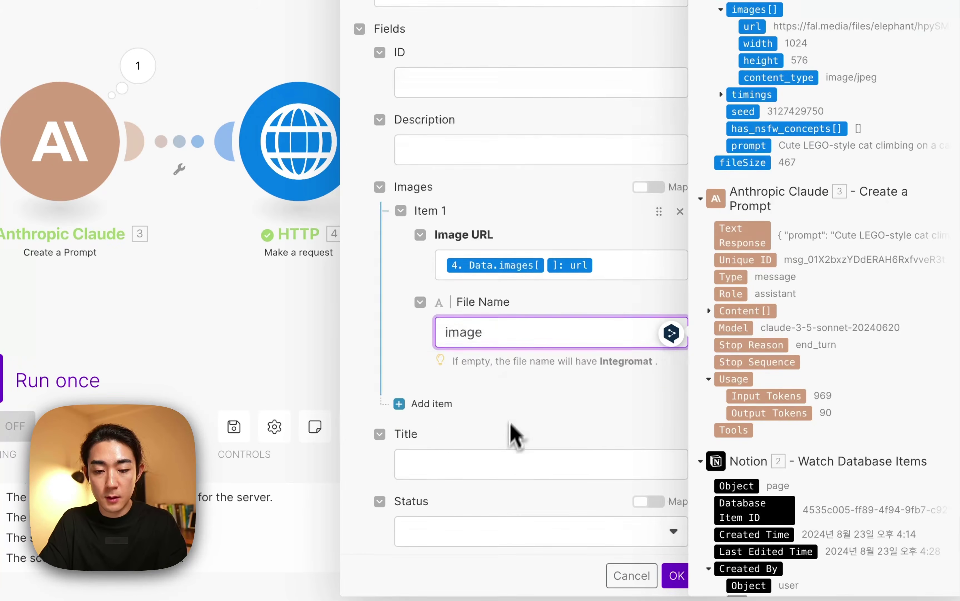
Set Status to Done and save the Notion update module.
{"action": "left_click", "coordinate": [476, 528]}
{"action": "scroll", "coordinate": [466, 467], "scroll_direction": "down", "scroll_amount": 3}
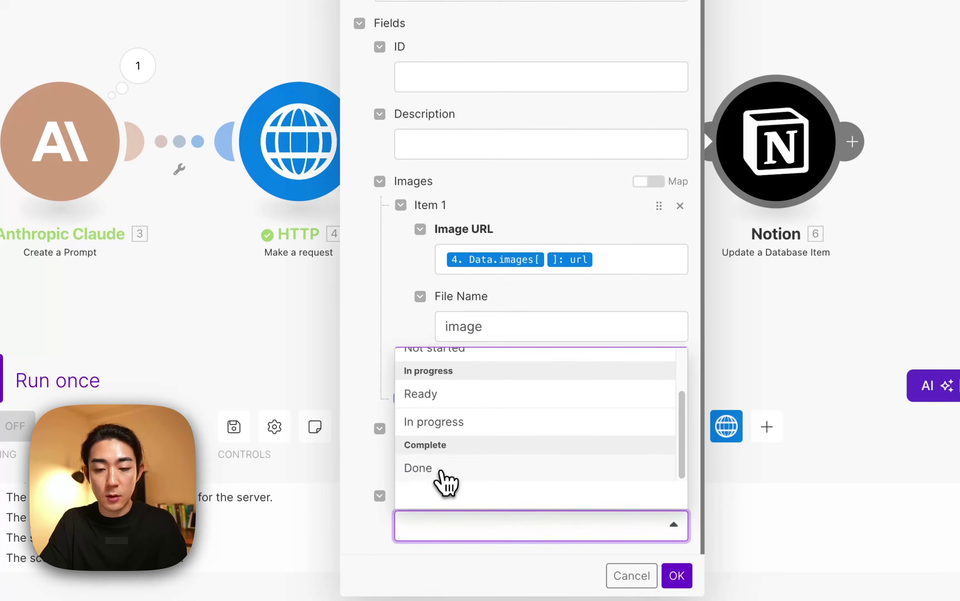
{"action": "left_click", "coordinate": [441, 469]}
{"action": "left_click", "coordinate": [677, 576]}
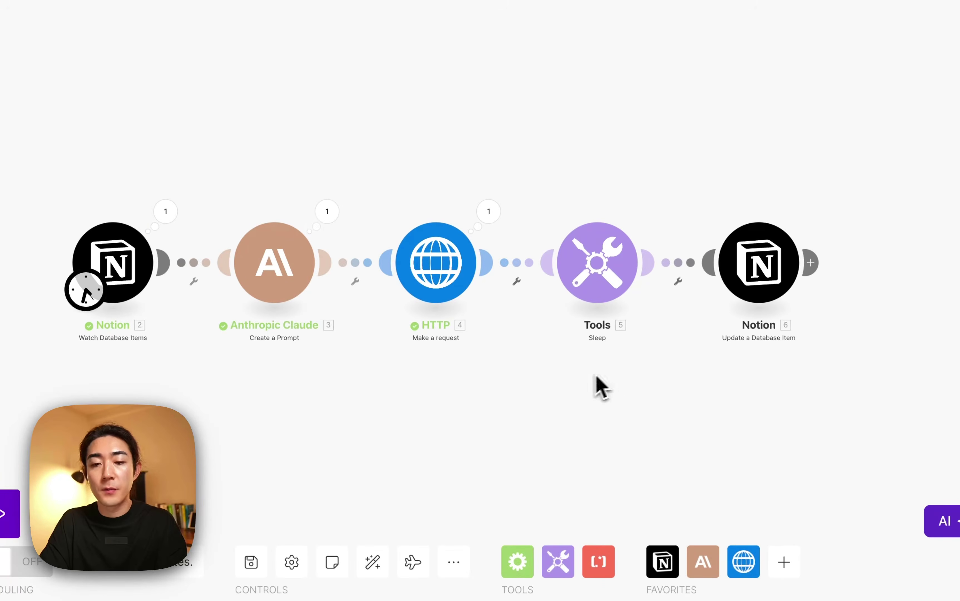
Pan the canvas and drag the Notion trigger further left to lengthen its link to Claude.
{"action": "left_click_drag", "start_coordinate": [593, 374], "coordinate": [644, 385]}
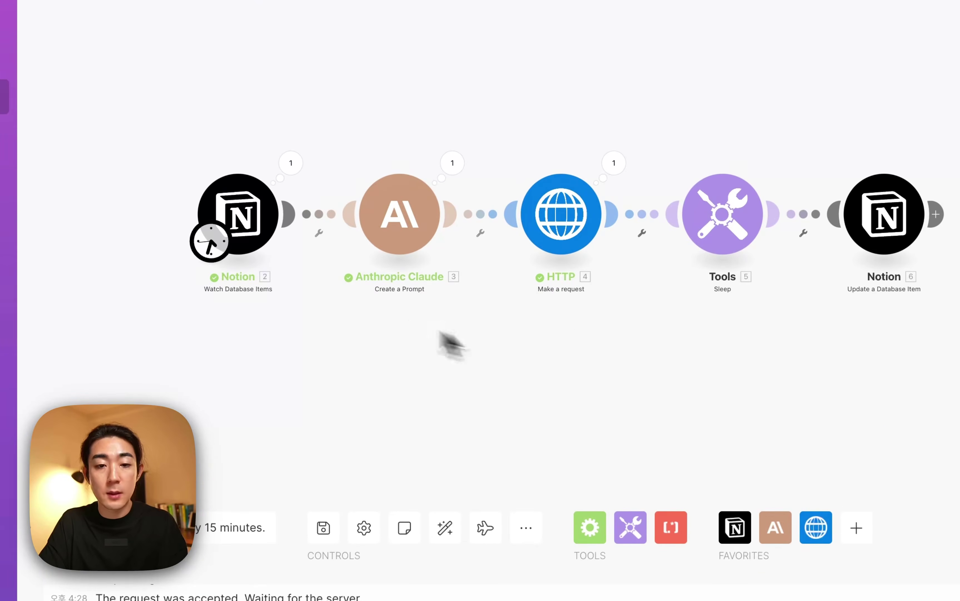
{"action": "left_click_drag", "start_coordinate": [256, 222], "coordinate": [181, 228]}
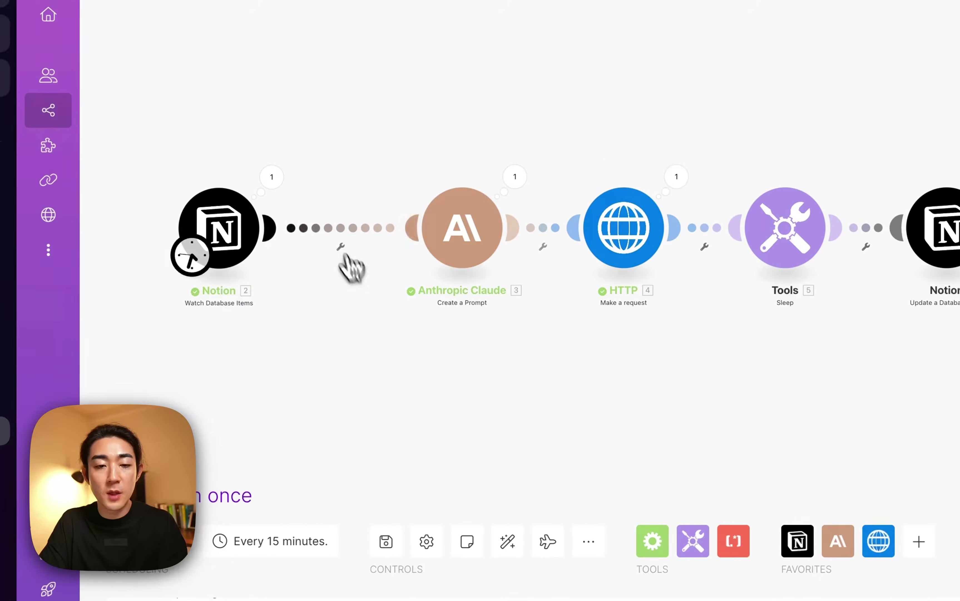
Insert a Router after Notion, clone the Claude module as its second route, and auto-align.
{"action": "left_click", "coordinate": [328, 237]}
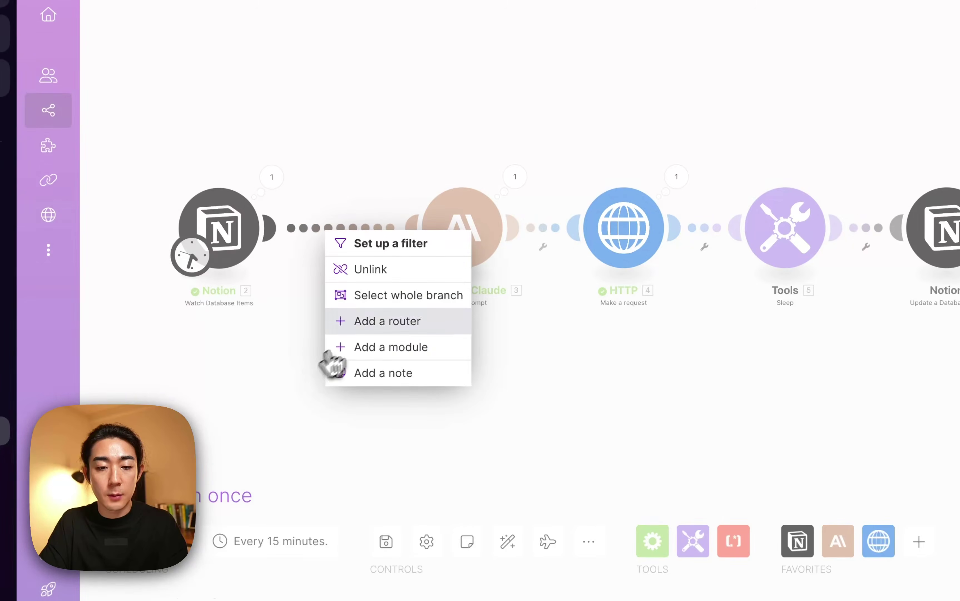
{"action": "left_click", "coordinate": [379, 324]}
{"action": "left_click_drag", "start_coordinate": [461, 247], "coordinate": [419, 238]}
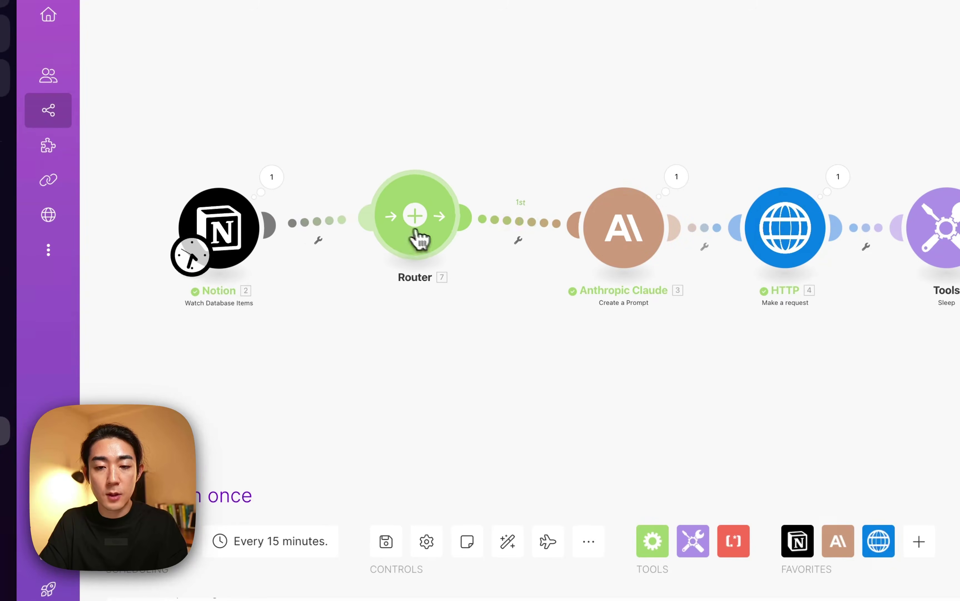
{"action": "right_click", "coordinate": [616, 251]}
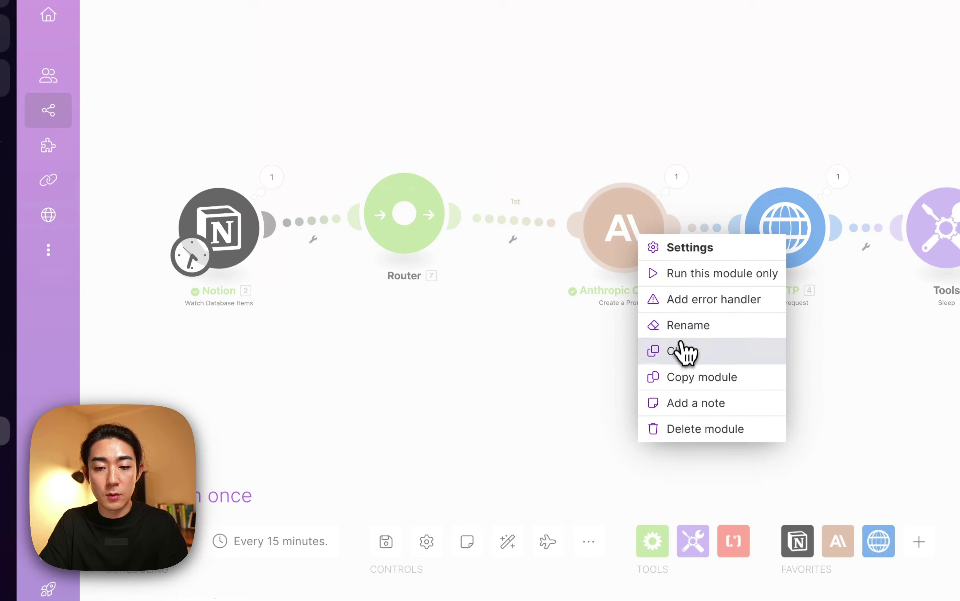
{"action": "left_click", "coordinate": [681, 351]}
{"action": "left_click", "coordinate": [574, 365]}
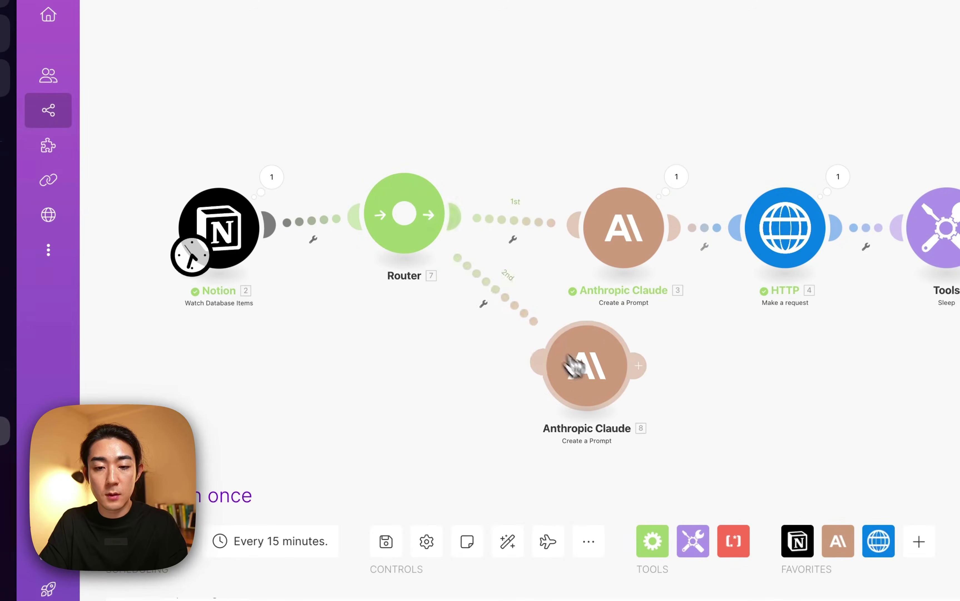
{"action": "mouse_move", "coordinate": [574, 366]}
{"action": "left_mouse_down"}
{"action": "mouse_move", "coordinate": [568, 352]}
{"action": "mouse_move", "coordinate": [496, 328]}
{"action": "mouse_move", "coordinate": [600, 385]}
{"action": "left_mouse_up"}
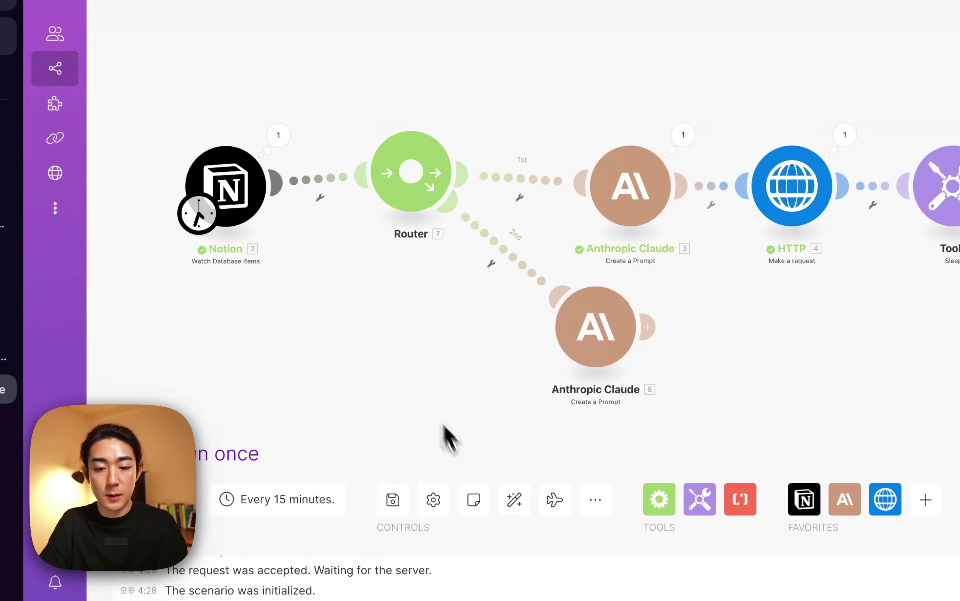
{"action": "left_click", "coordinate": [516, 500]}
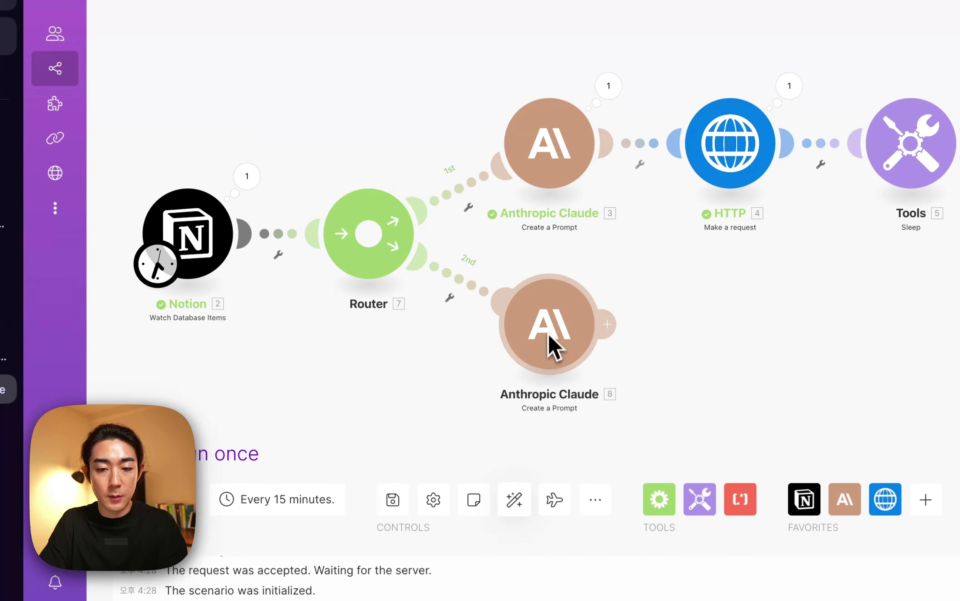
Rename the upper Claude module 이미지 프롬프트 생성 and the lower one 블로그 생성.
{"action": "right_click", "coordinate": [533, 202]}
{"action": "left_click", "coordinate": [596, 273]}
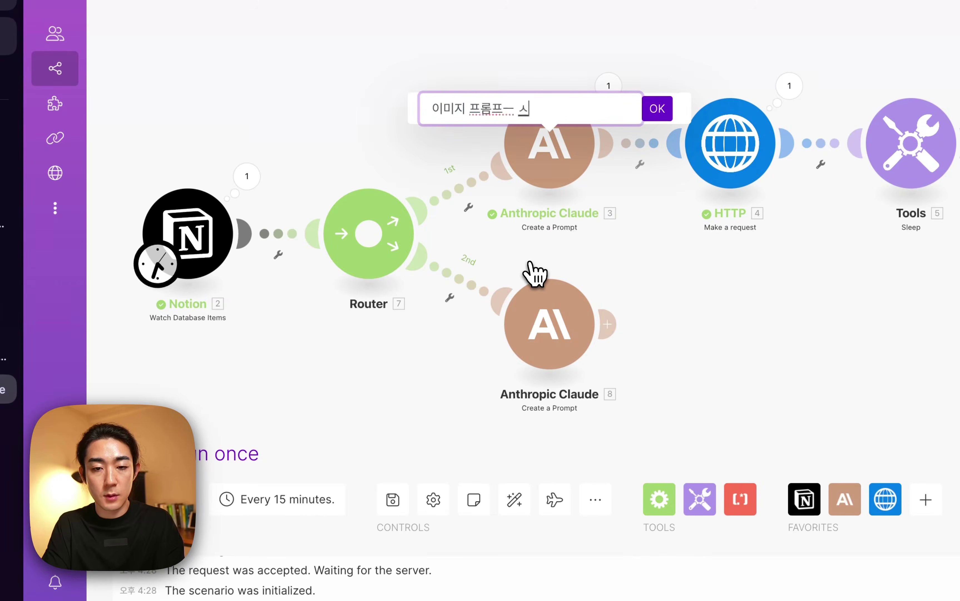
{"action": "key", "text": "Return"}
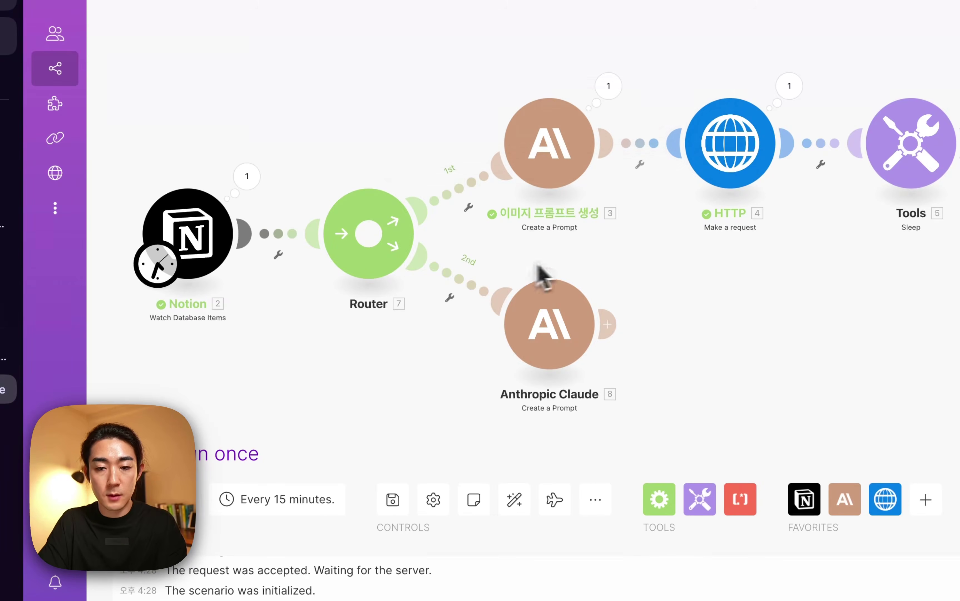
{"action": "right_click", "coordinate": [521, 358]}
{"action": "left_click", "coordinate": [566, 443]}
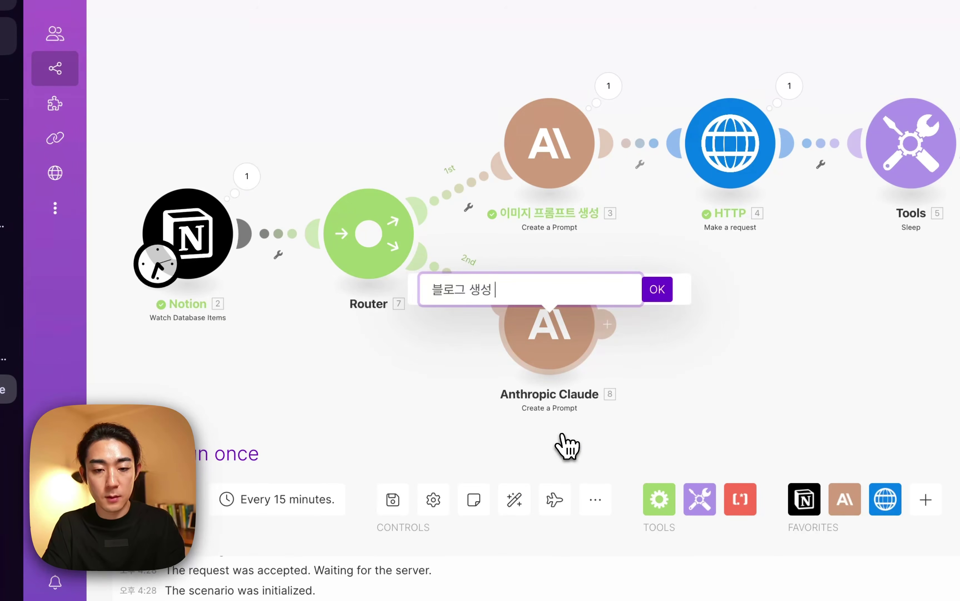
{"action": "key", "text": "Return"}
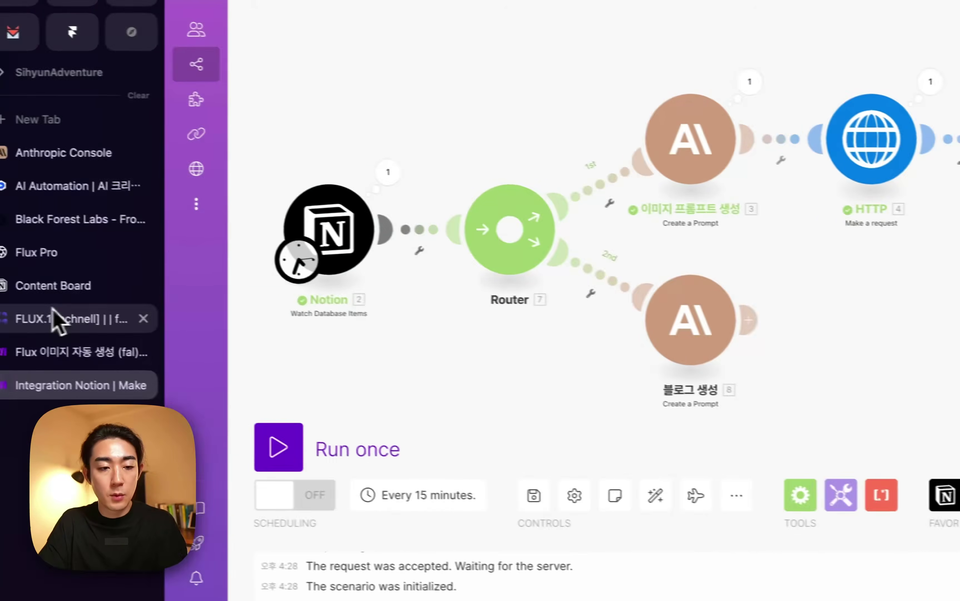
Copy the blog-writing prompt from the finished reference scenario's Claude module.
{"action": "left_click", "coordinate": [64, 356]}
{"action": "left_click", "coordinate": [490, 286]}
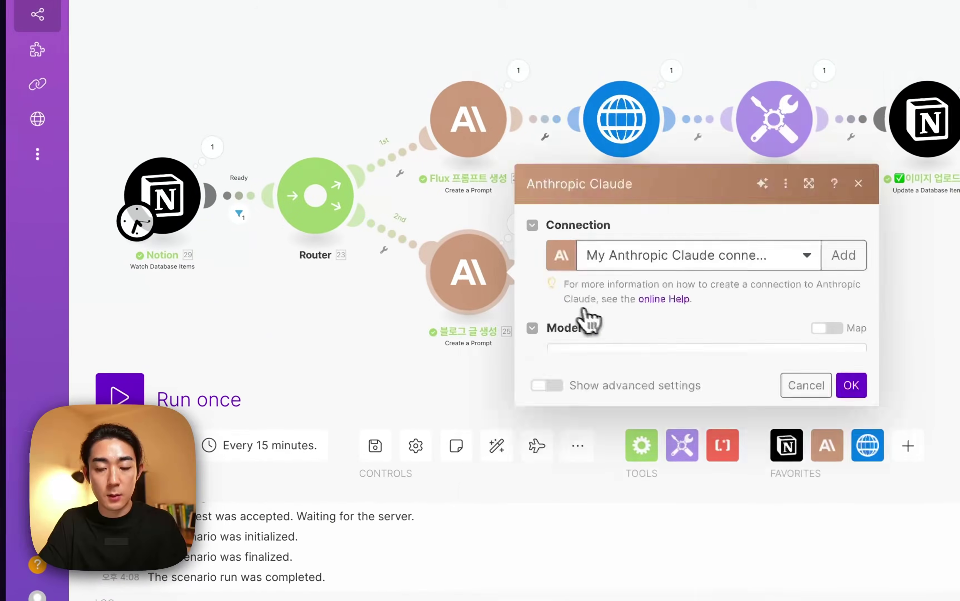
{"action": "scroll", "coordinate": [604, 342], "scroll_direction": "down", "scroll_amount": 5}
{"action": "left_click", "coordinate": [681, 461]}
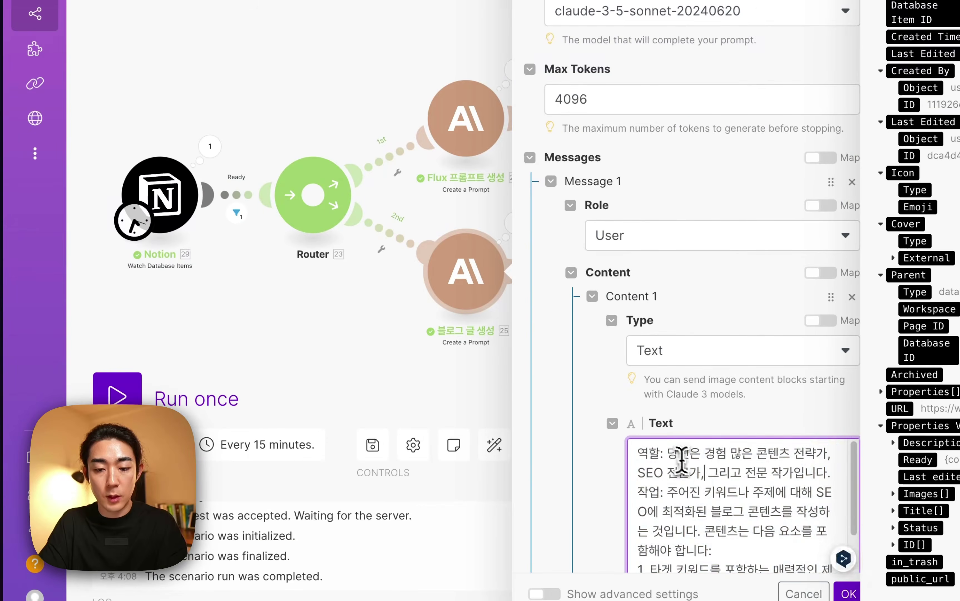
{"action": "key", "text": "super+a"}
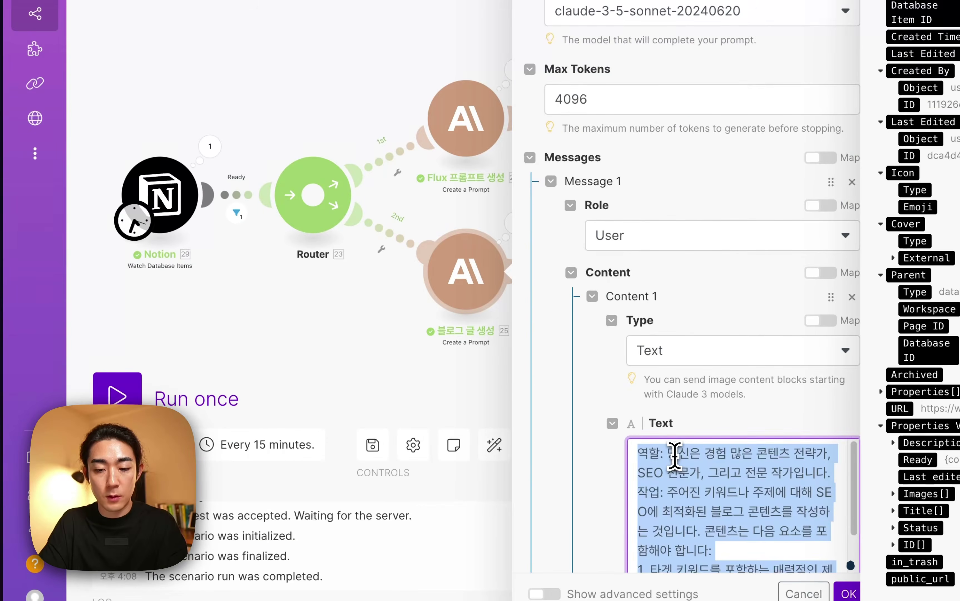
{"action": "left_click", "coordinate": [304, 342]}
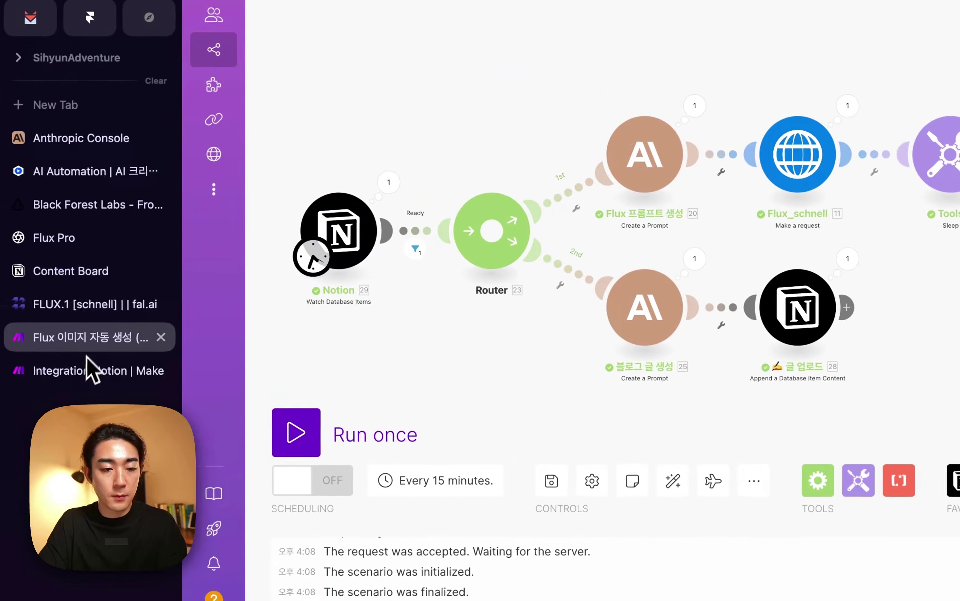
{"action": "left_click", "coordinate": [82, 371]}
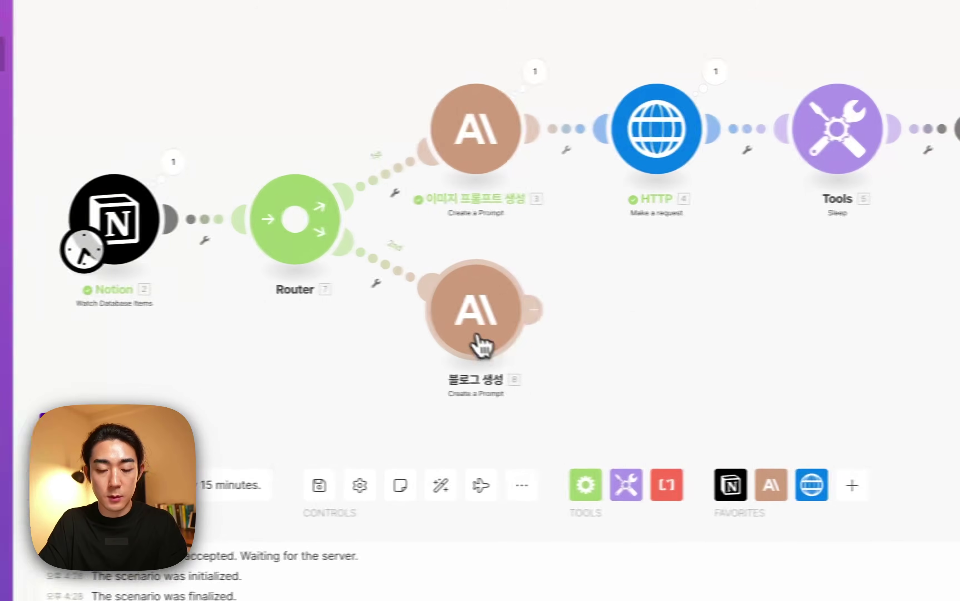
Paste the SEO blog prompt into 블로그 생성's Text field in a widened settings panel.
{"action": "left_click", "coordinate": [475, 351]}
{"action": "scroll", "coordinate": [583, 443], "scroll_direction": "down", "scroll_amount": 10}
{"action": "left_click", "coordinate": [665, 521]}
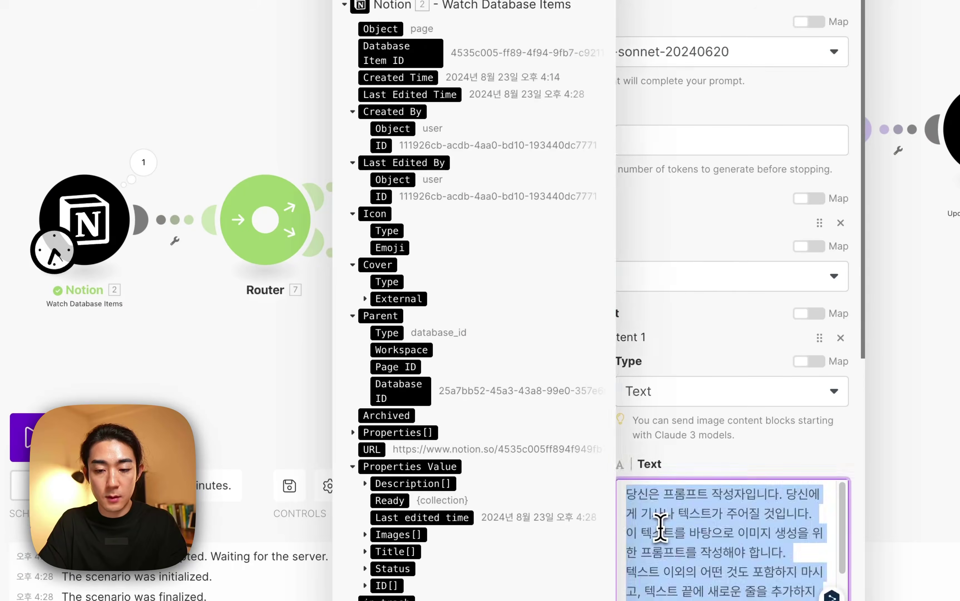
{"action": "scroll", "coordinate": [662, 525], "scroll_direction": "down", "scroll_amount": 10}
{"action": "scroll", "coordinate": [687, 494], "scroll_direction": "up", "scroll_amount": 15}
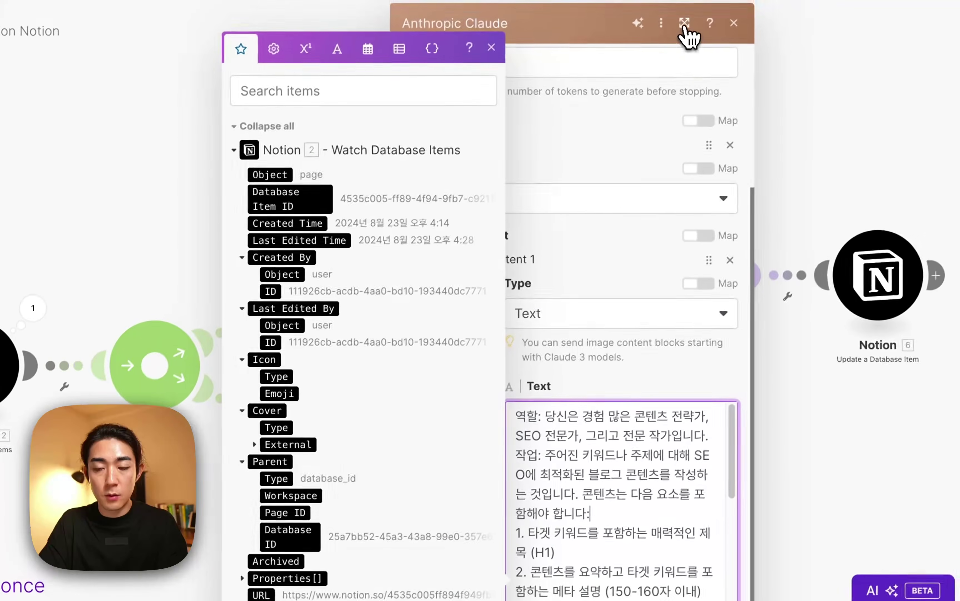
{"action": "left_click", "coordinate": [685, 27]}
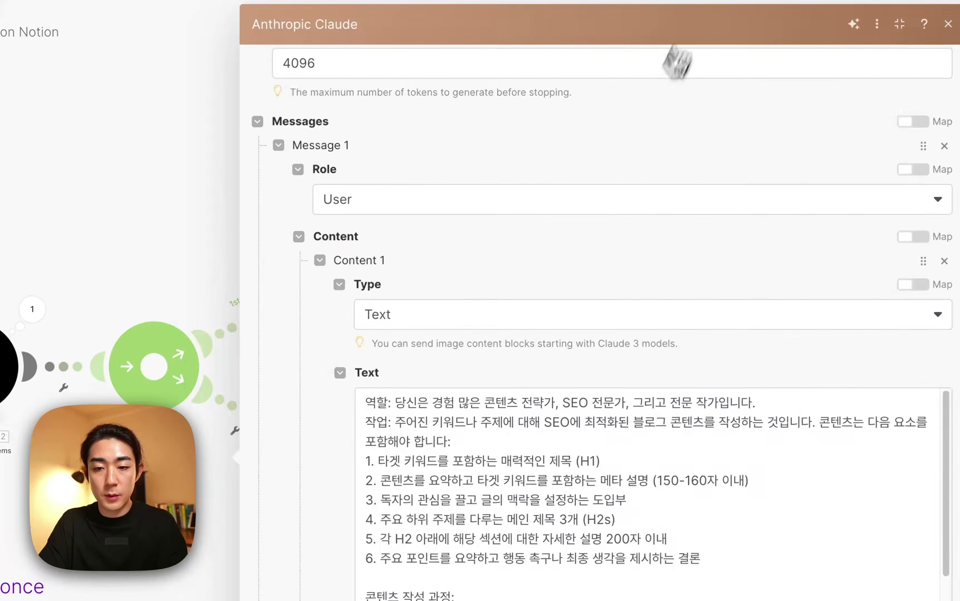
{"action": "left_click", "coordinate": [525, 421]}
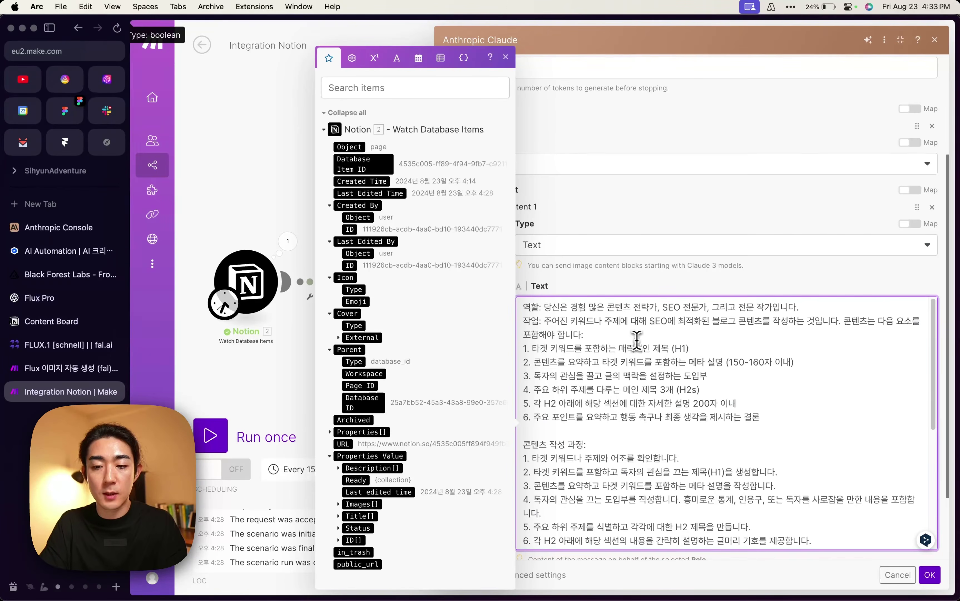
Review the meta description and H2 lines and delete the old Title mapping after 주어진 텍스트 :.
{"action": "scroll", "coordinate": [657, 342], "scroll_direction": "down", "scroll_amount": 2}
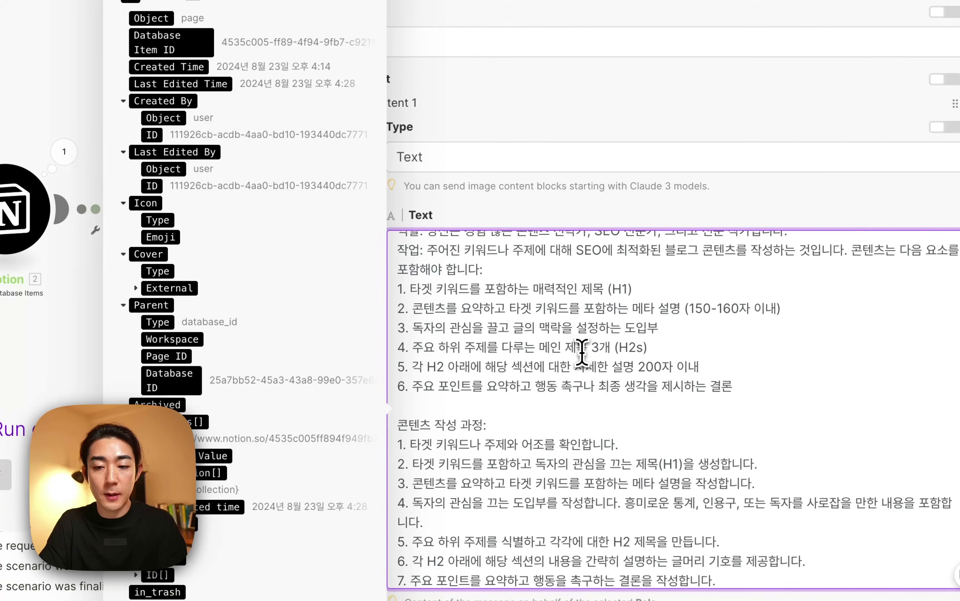
{"action": "triple_click", "coordinate": [575, 308]}
{"action": "left_click", "coordinate": [632, 308]}
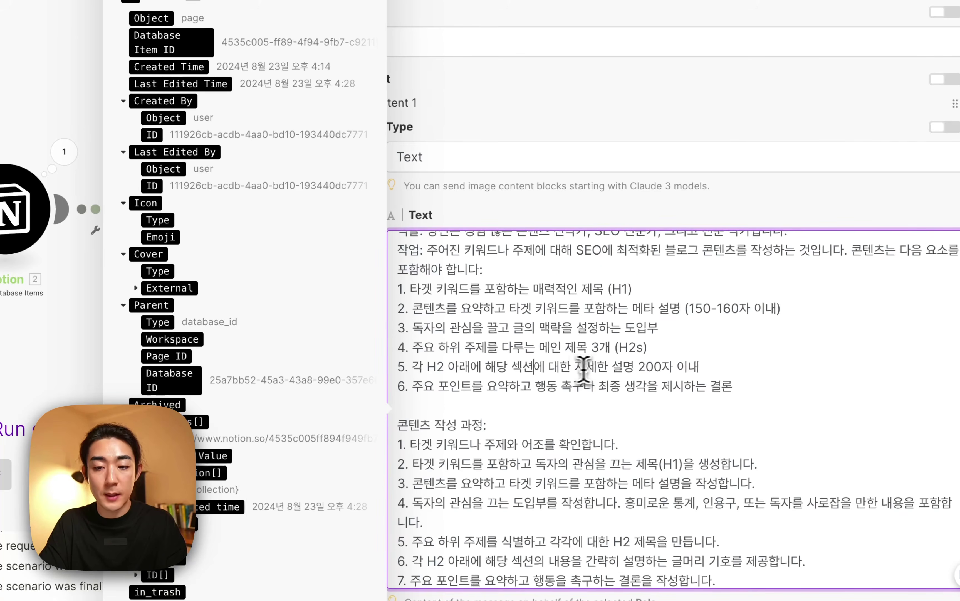
{"action": "triple_click", "coordinate": [640, 367]}
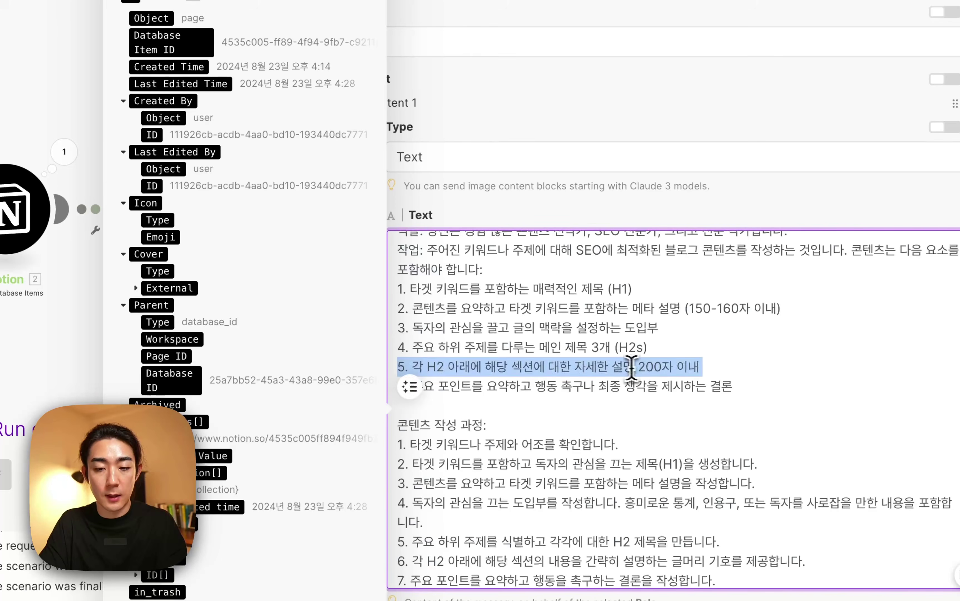
{"action": "left_click", "coordinate": [585, 366]}
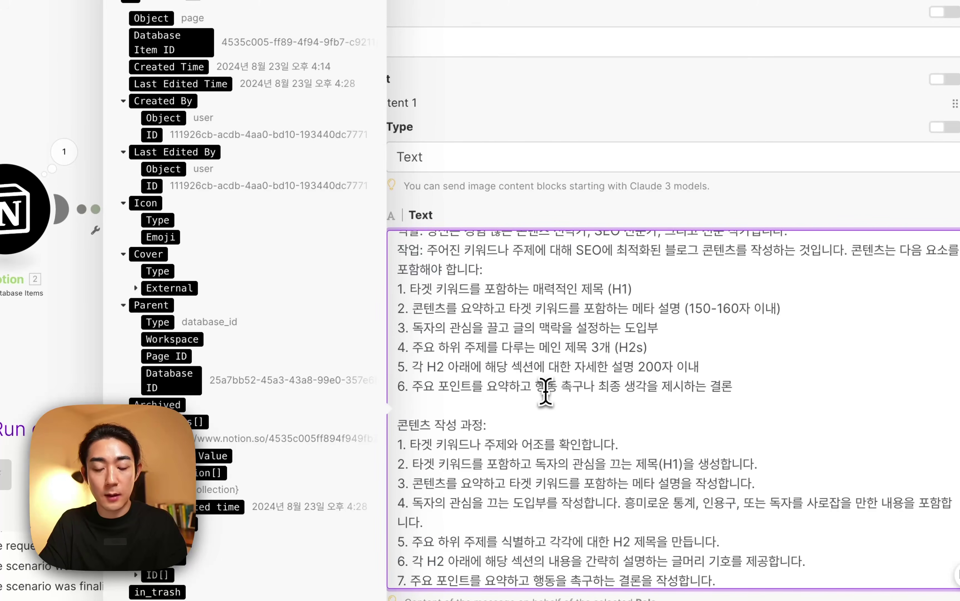
{"action": "scroll", "coordinate": [545, 391], "scroll_direction": "down", "scroll_amount": 3}
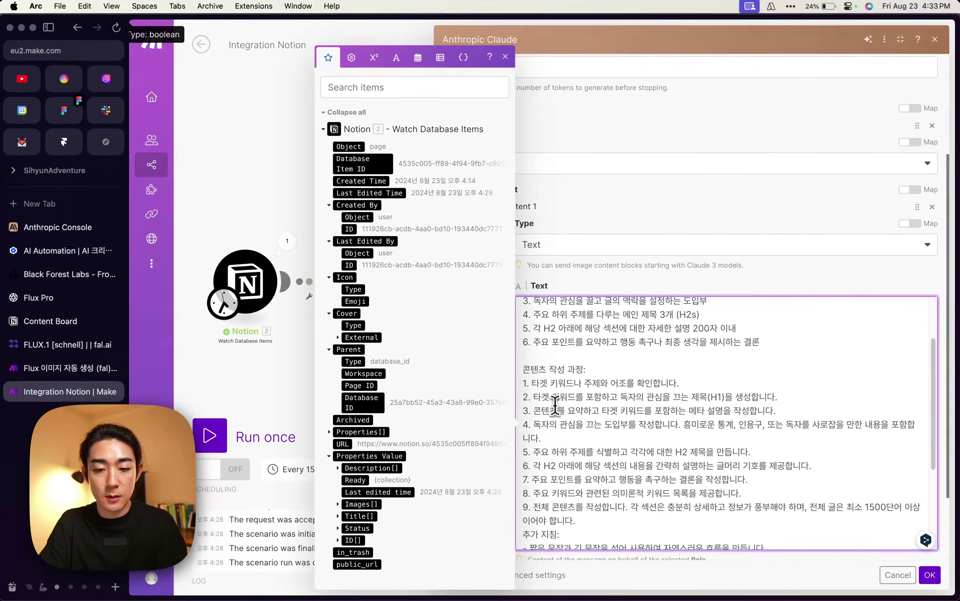
{"action": "scroll", "coordinate": [556, 399], "scroll_direction": "down", "scroll_amount": 6}
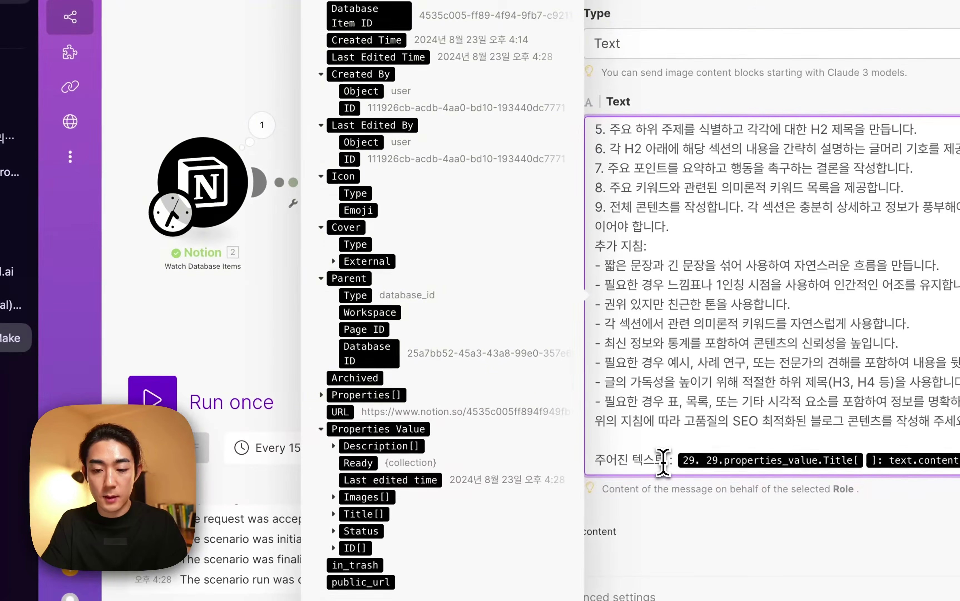
{"action": "key", "text": "BackSpace"}
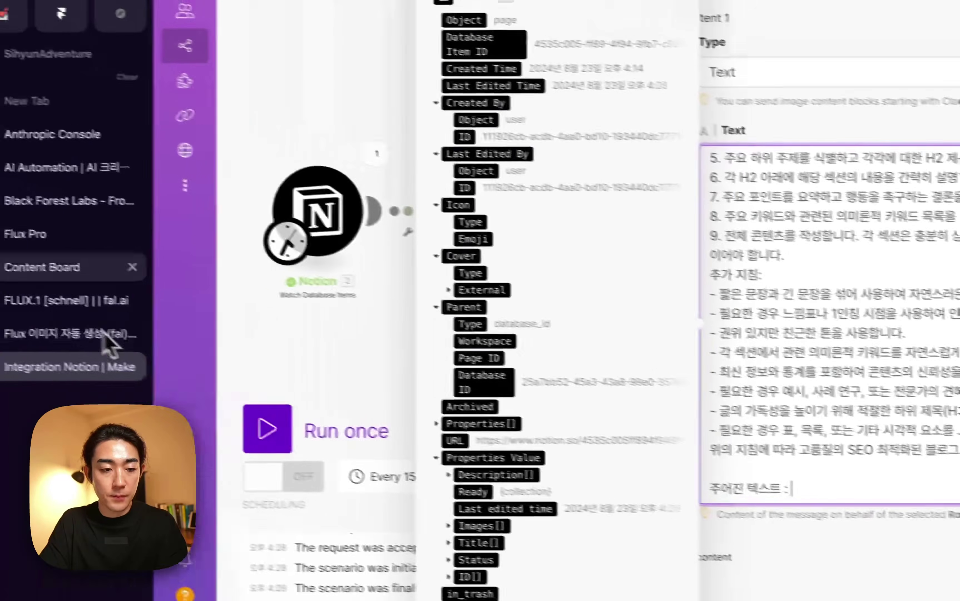
{"action": "left_click", "coordinate": [64, 208]}
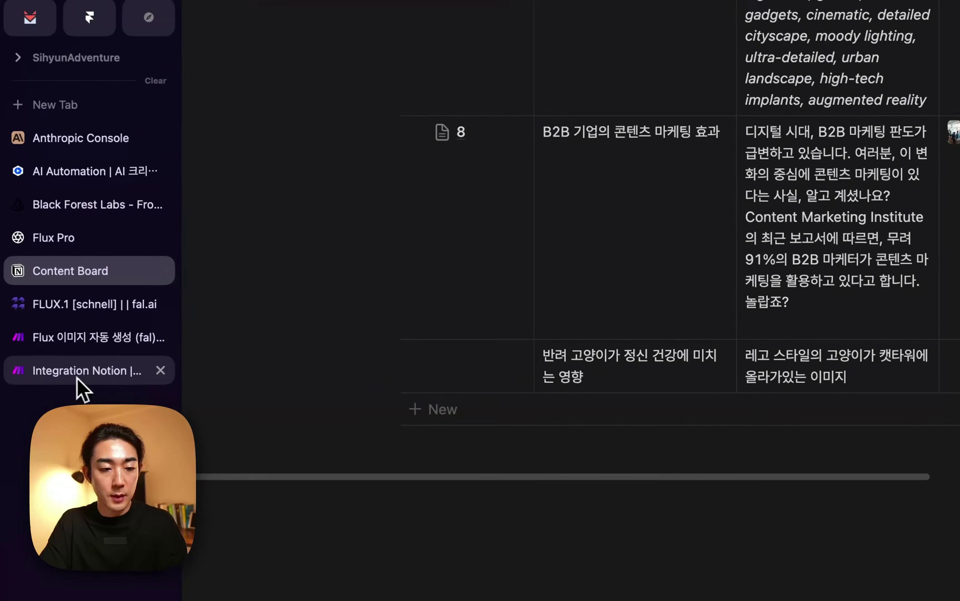
Map the Notion Title[] Text Content after 주어진 텍스트 : in 블로그 생성's prompt and save.
{"action": "left_click", "coordinate": [56, 358]}
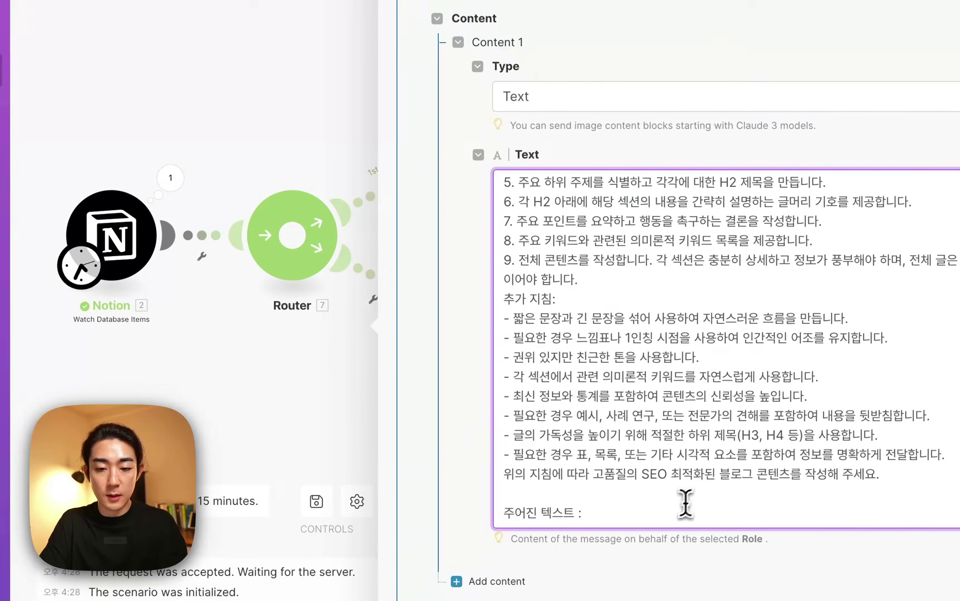
{"action": "left_click", "coordinate": [681, 515]}
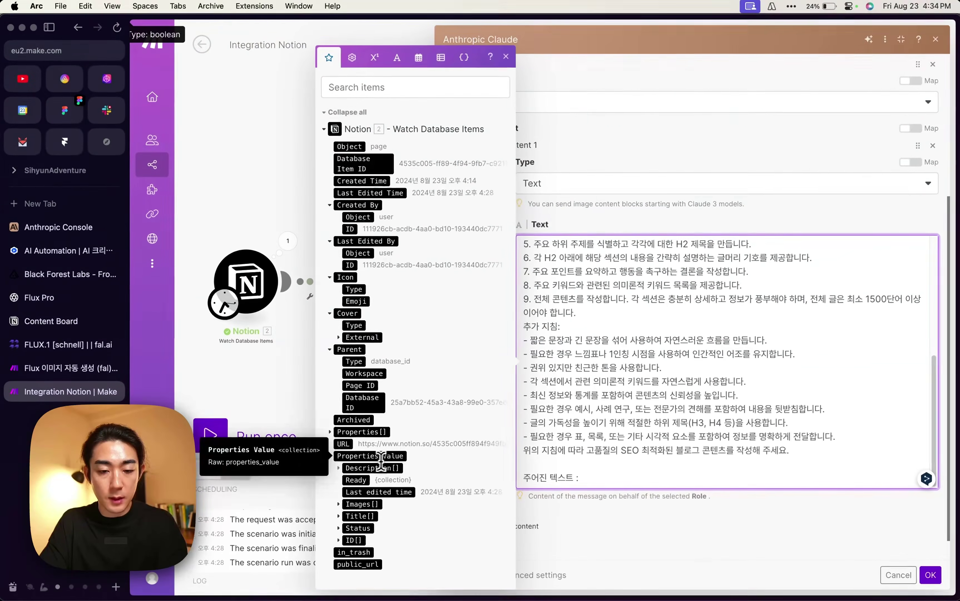
{"action": "left_click", "coordinate": [339, 516]}
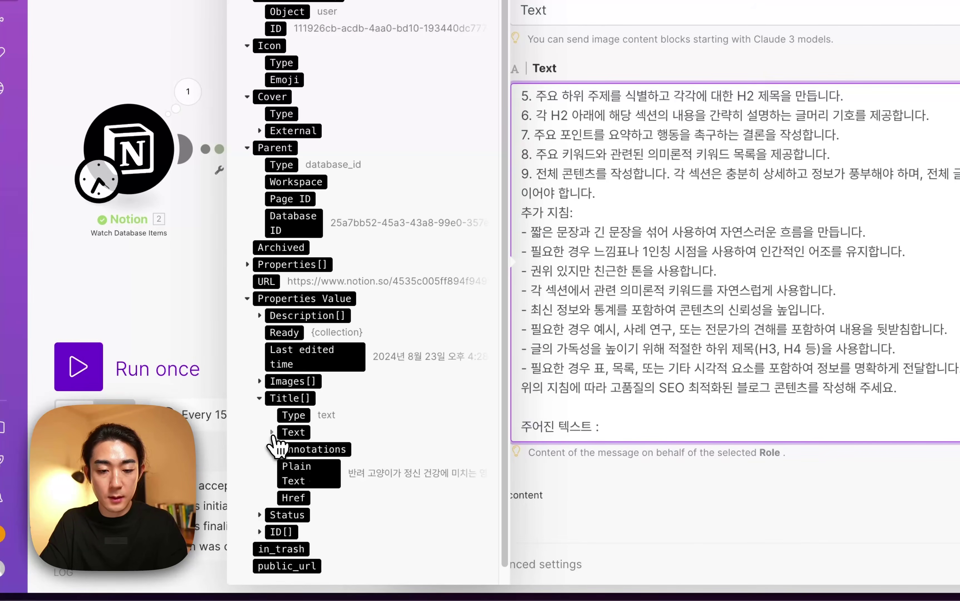
{"action": "left_click", "coordinate": [298, 433]}
{"action": "left_click", "coordinate": [341, 453]}
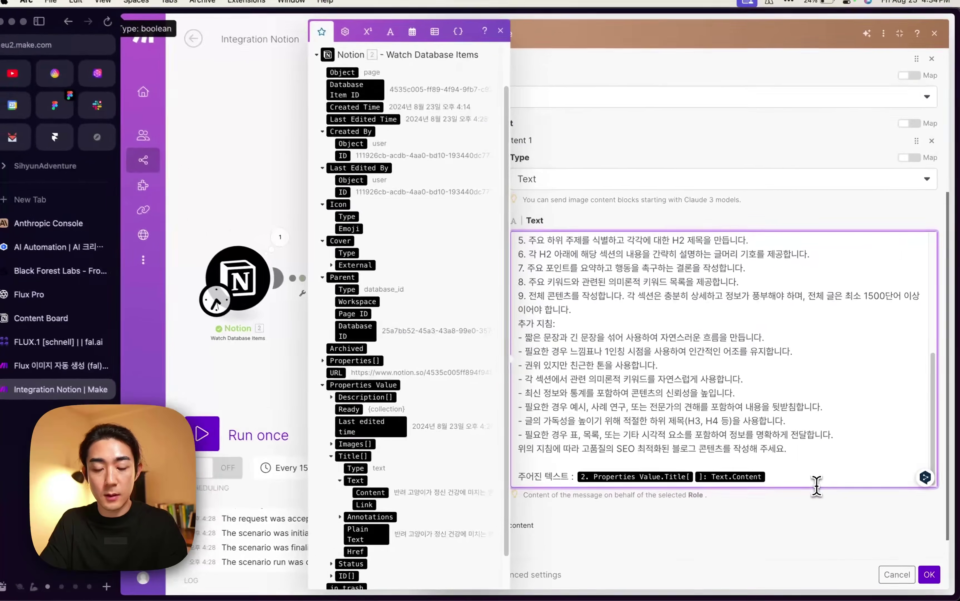
{"action": "scroll", "coordinate": [728, 361], "scroll_direction": "up", "scroll_amount": 5}
{"action": "scroll", "coordinate": [797, 431], "scroll_direction": "down", "scroll_amount": 5}
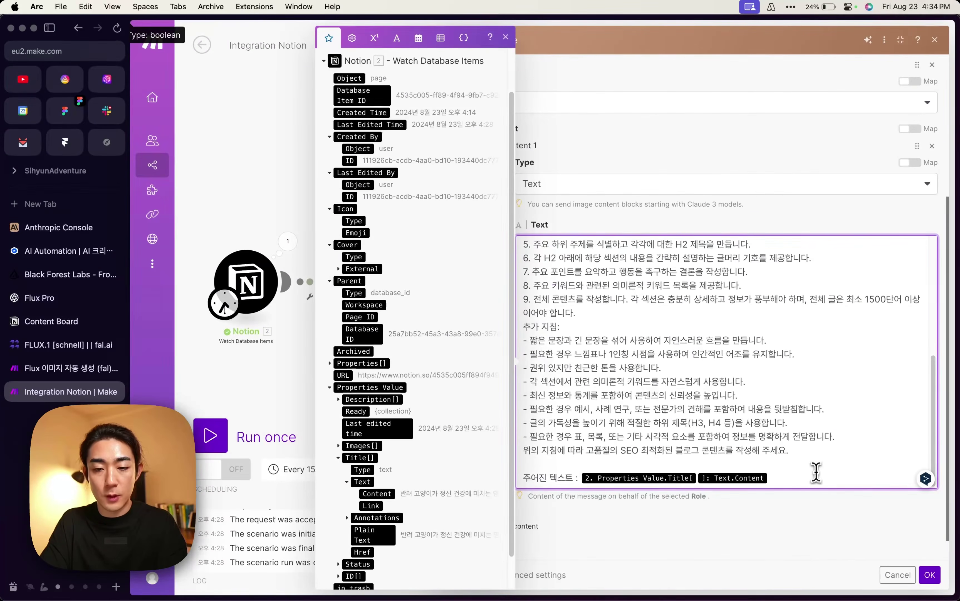
{"action": "scroll", "coordinate": [816, 457], "scroll_direction": "up", "scroll_amount": 5}
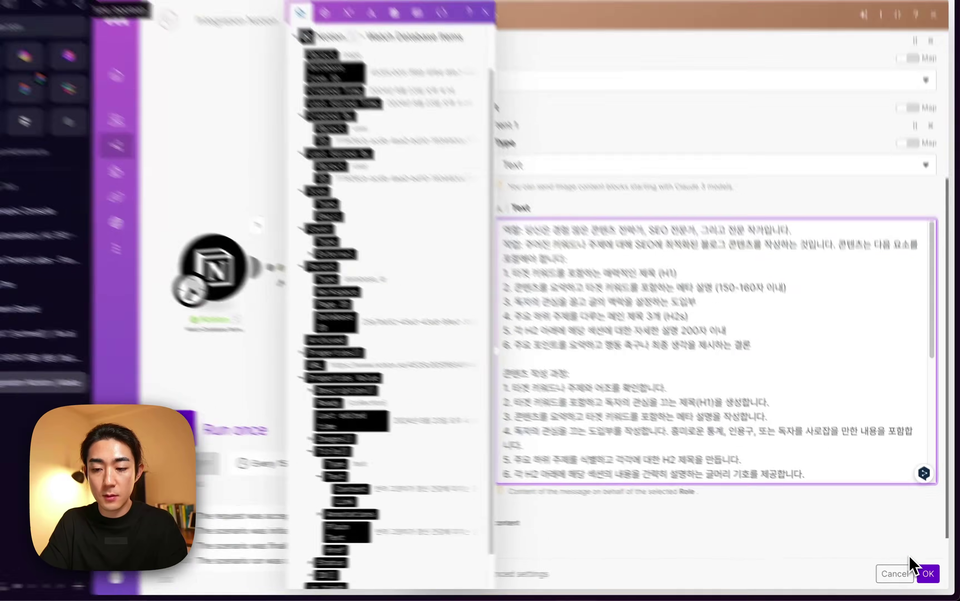
{"action": "left_click", "coordinate": [906, 575]}
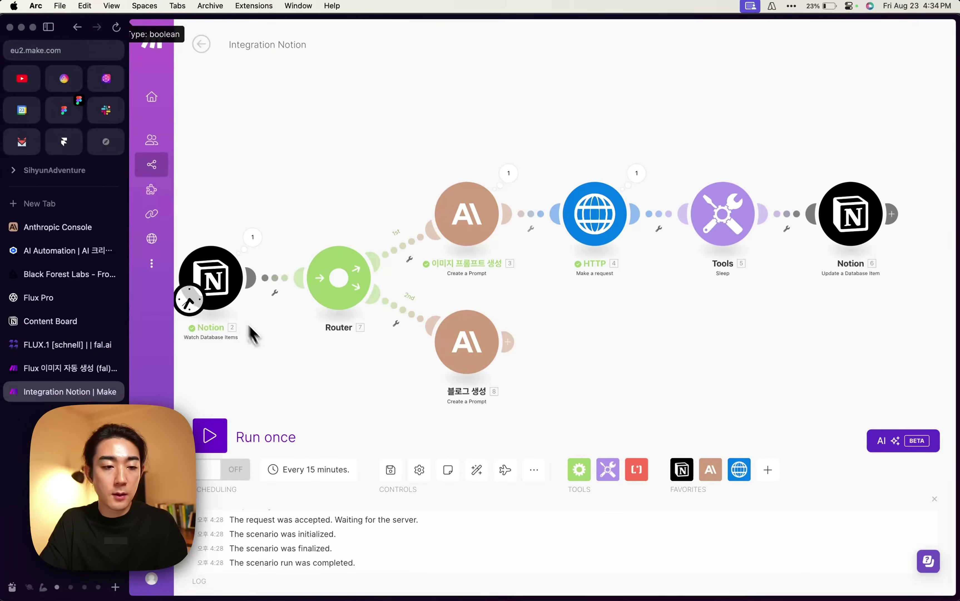
Open Content Board entry 9, the cat mental-health page, confirming it has no image or blog yet.
{"action": "left_click", "coordinate": [45, 323]}
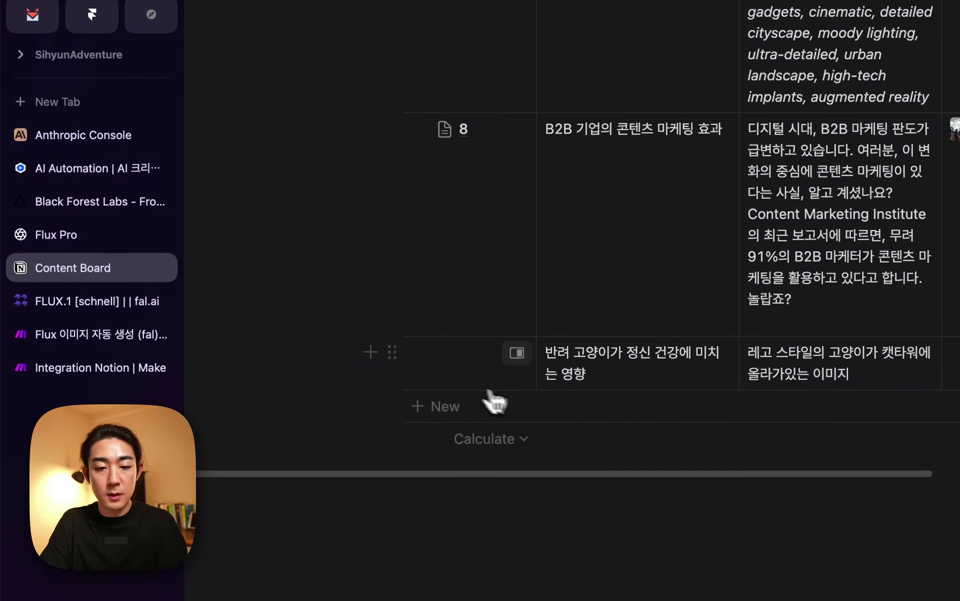
{"action": "left_click", "coordinate": [516, 353]}
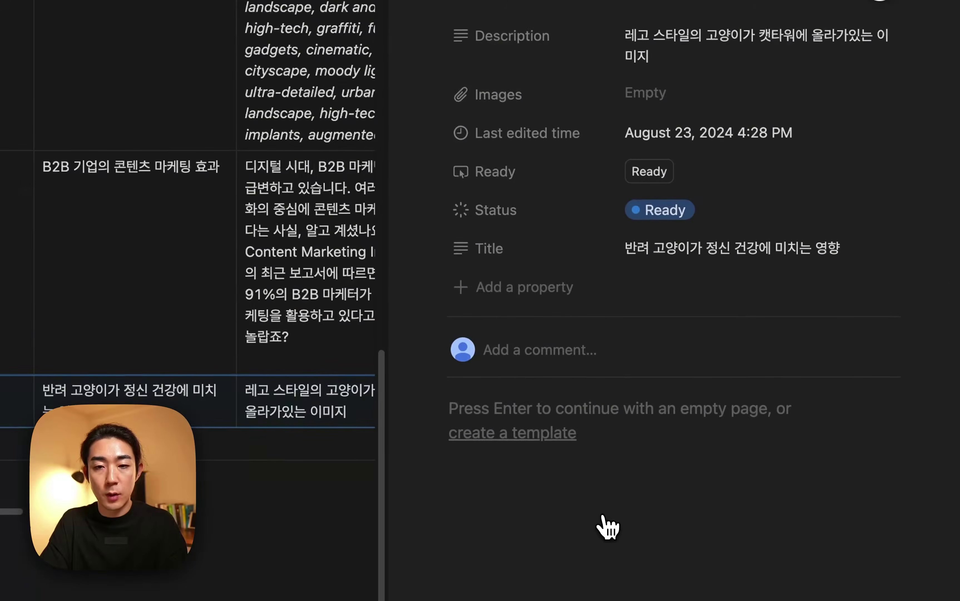
{"action": "type", "text": "9"}
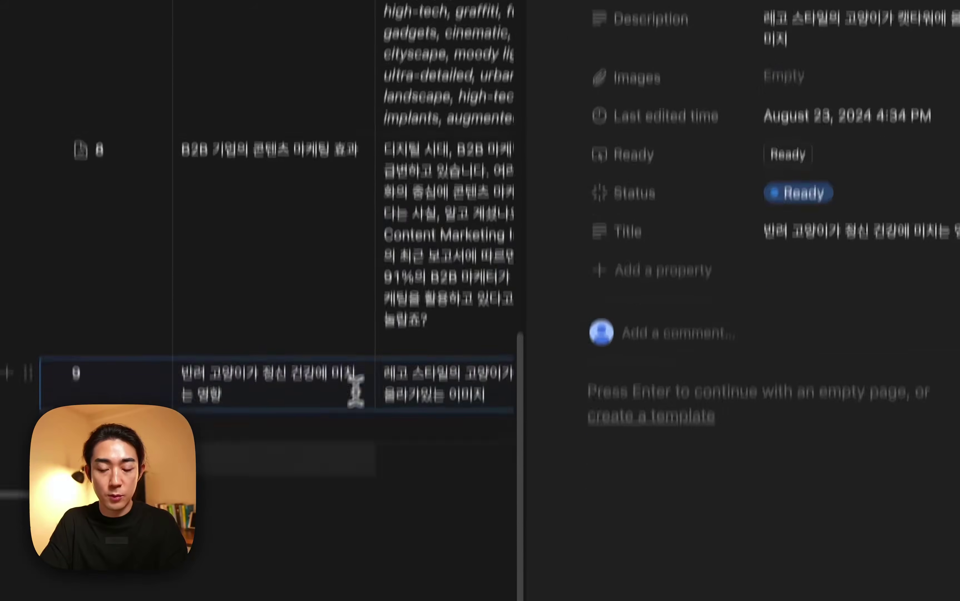
{"action": "left_click", "coordinate": [674, 398]}
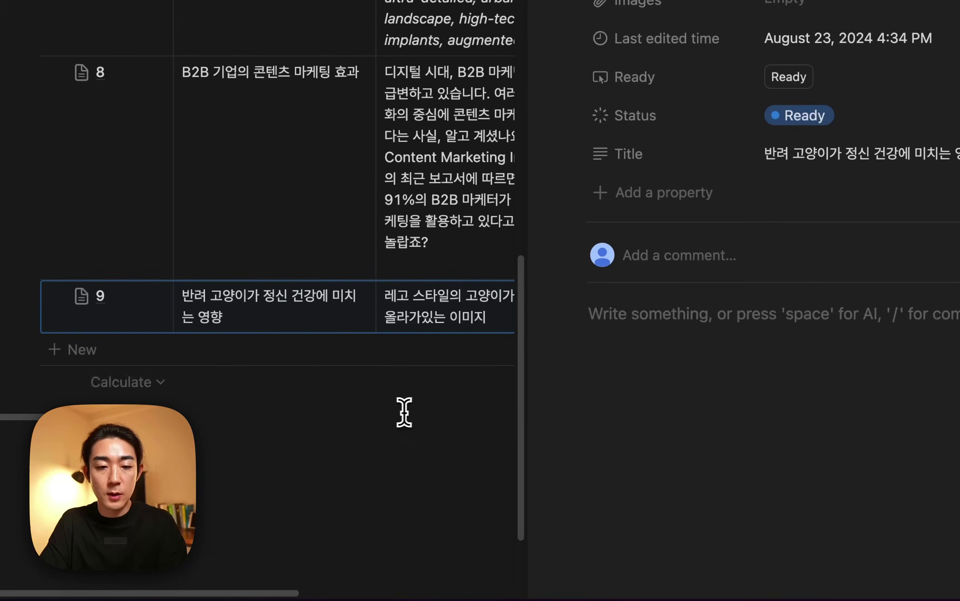
{"action": "left_click", "coordinate": [55, 359]}
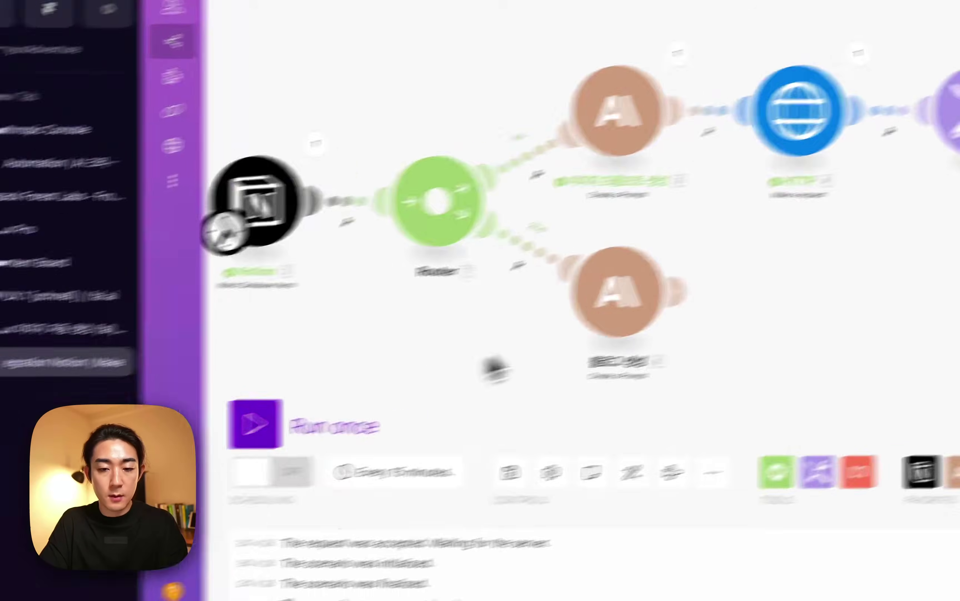
Add a Notion 'Append a Database Item Content' module after 블로그 생성, mapping 2. Database Item ID.
{"action": "left_click", "coordinate": [679, 292]}
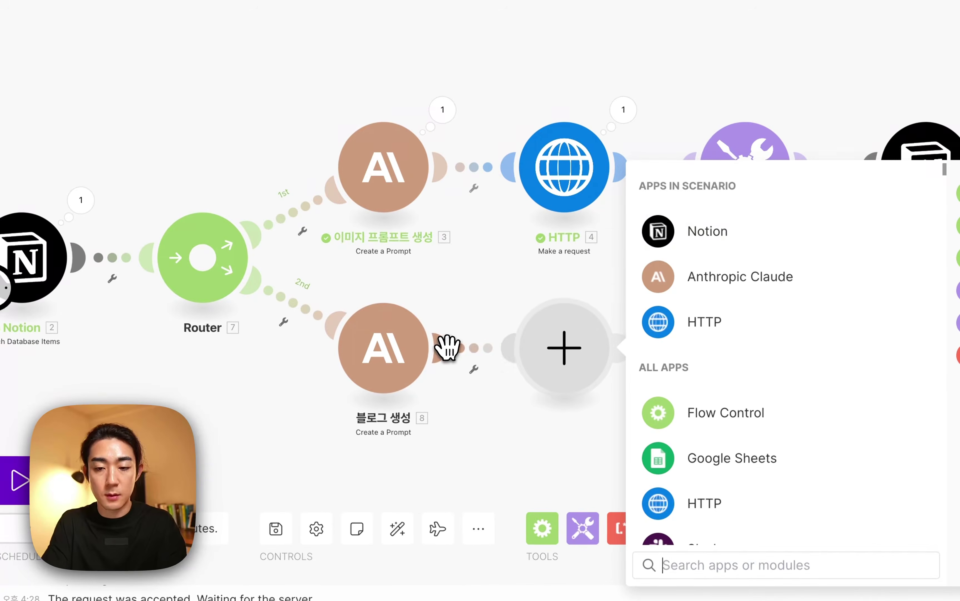
{"action": "left_click", "coordinate": [711, 233]}
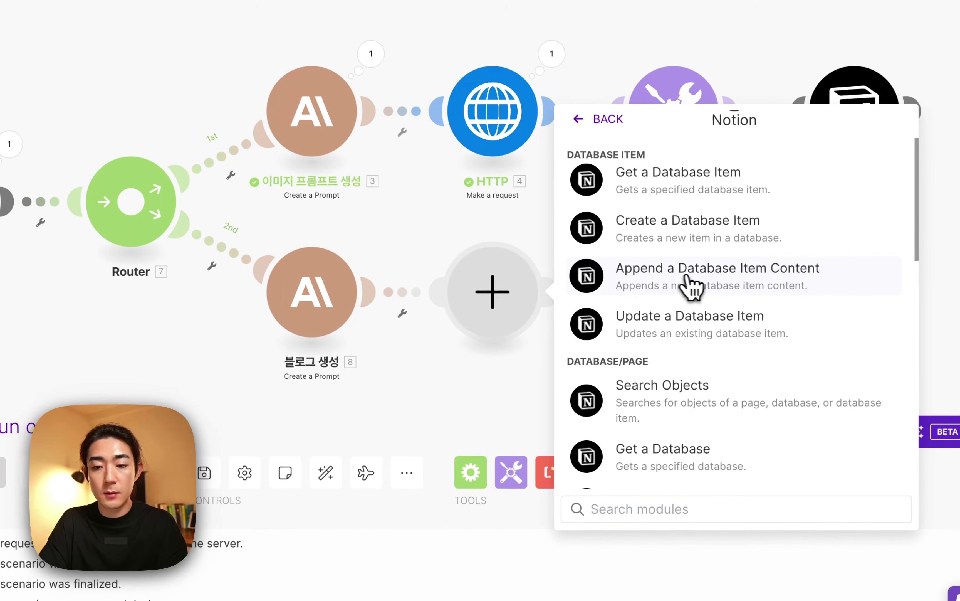
{"action": "left_click", "coordinate": [793, 286]}
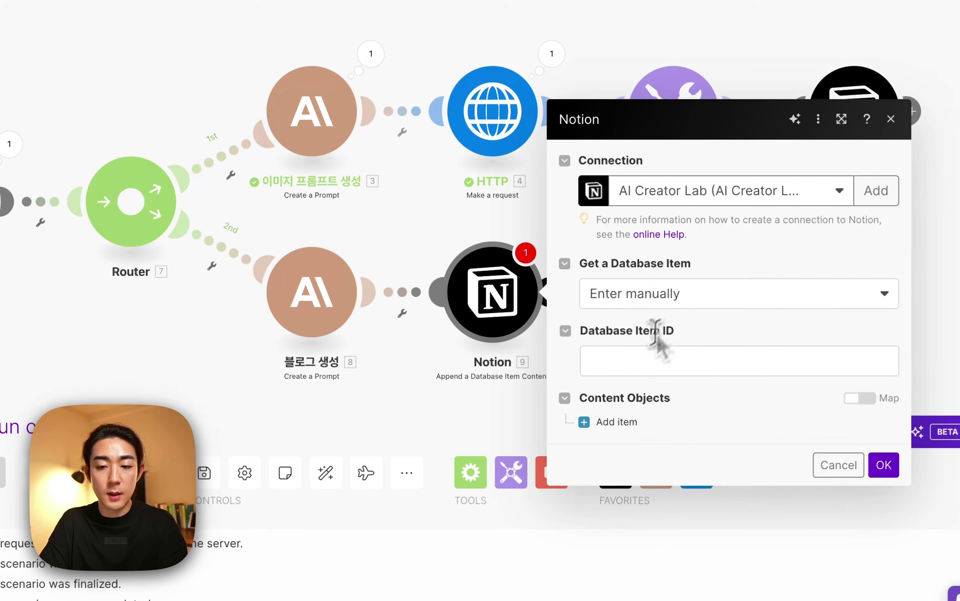
{"action": "left_click", "coordinate": [644, 354]}
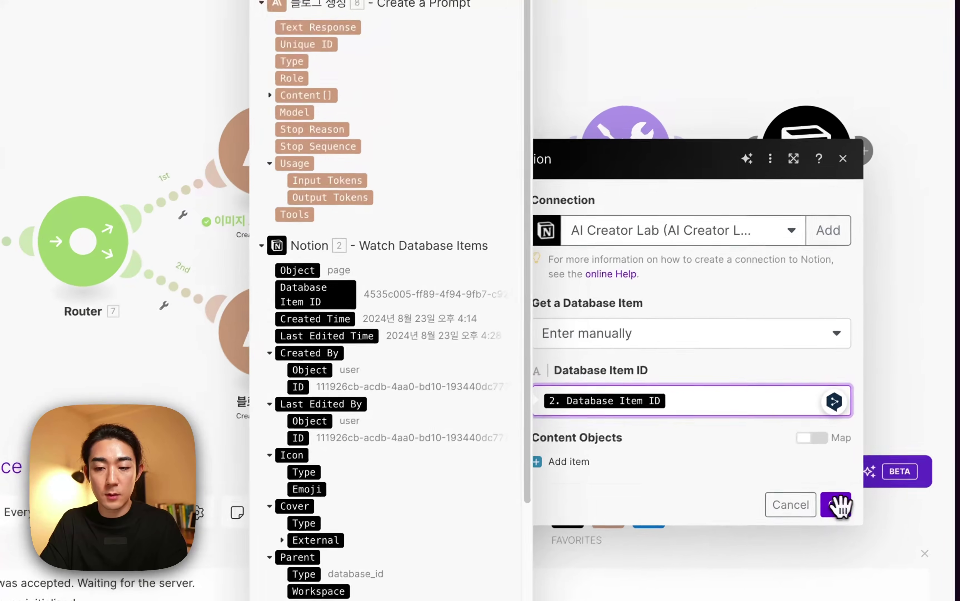
{"action": "left_click", "coordinate": [883, 464]}
Append a Paragraph block whose text is Claude's 8. Text Response, and save the module.
{"action": "left_click", "coordinate": [568, 464]}
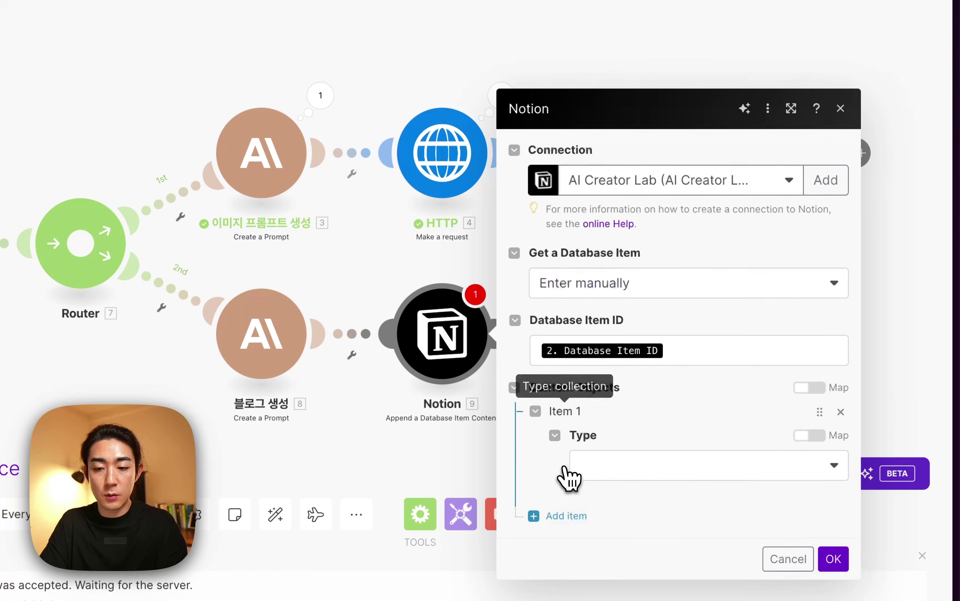
{"action": "left_click", "coordinate": [608, 469]}
{"action": "left_click", "coordinate": [614, 523]}
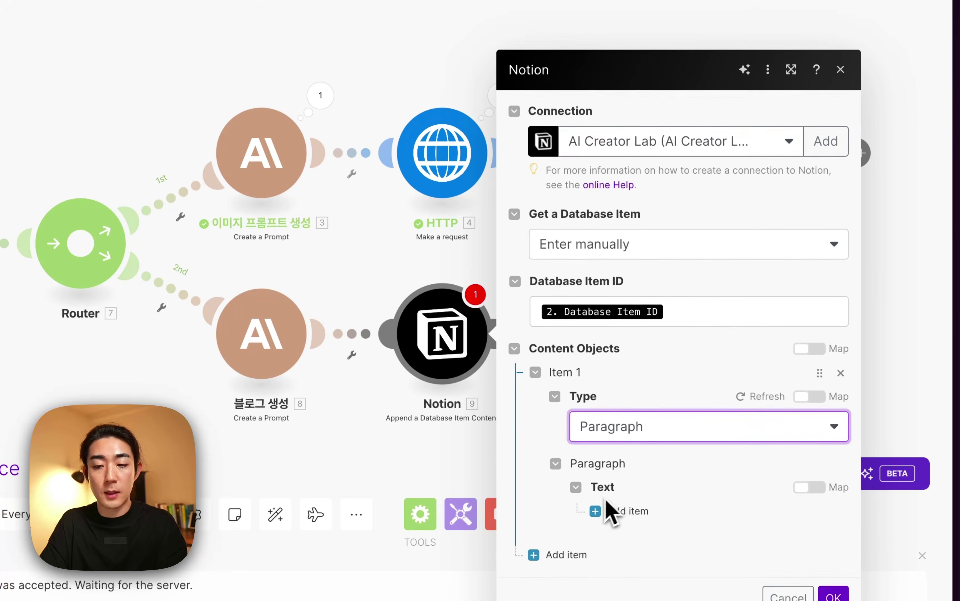
{"action": "left_click", "coordinate": [628, 512]}
{"action": "left_click", "coordinate": [694, 492]}
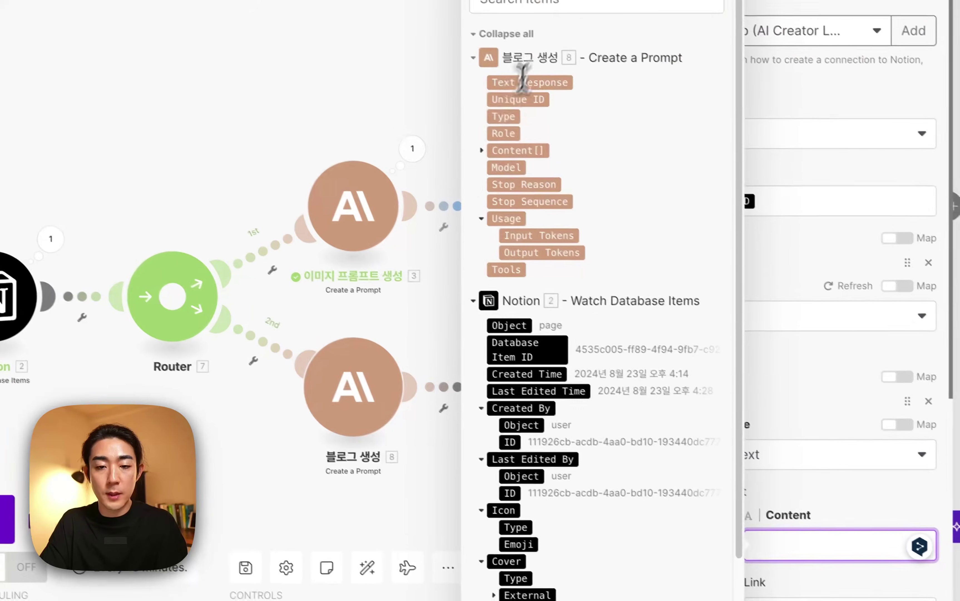
{"action": "left_click_drag", "start_coordinate": [541, 89], "coordinate": [855, 552]}
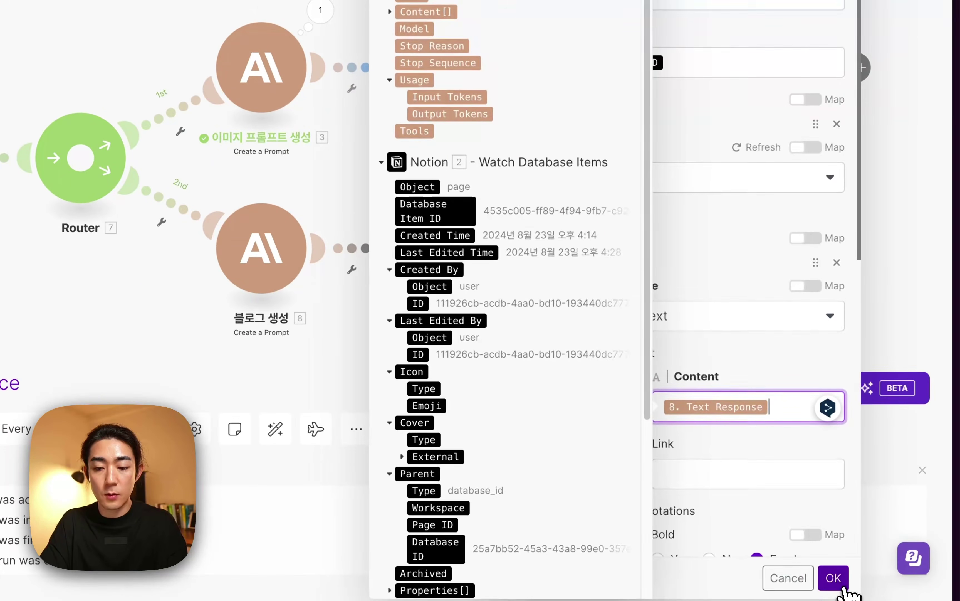
{"action": "left_click", "coordinate": [836, 584]}
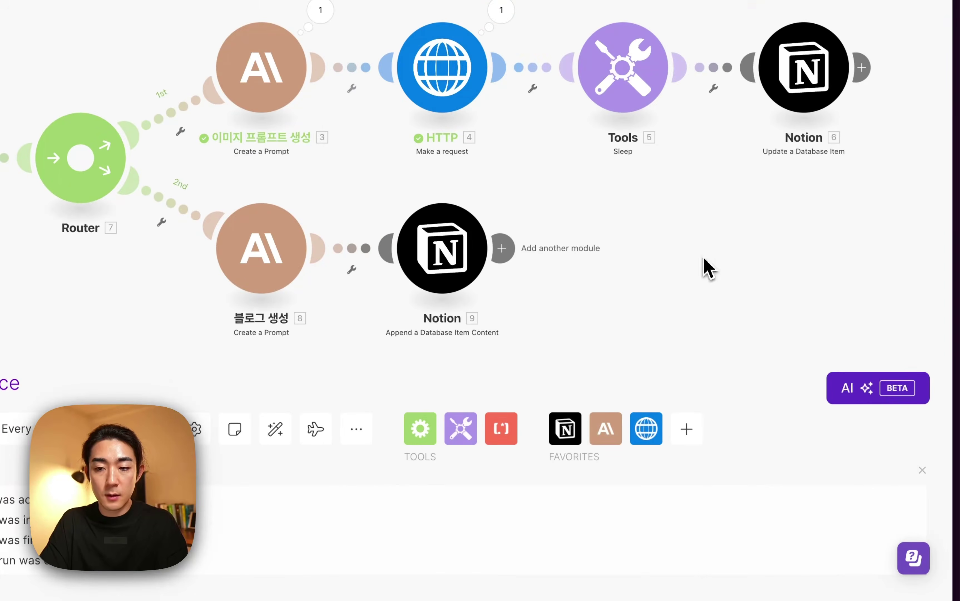
Add a Notion 'Append a Database Item Content' module after Notion 6, using 6. Database Item ID.
{"action": "left_click", "coordinate": [861, 67]}
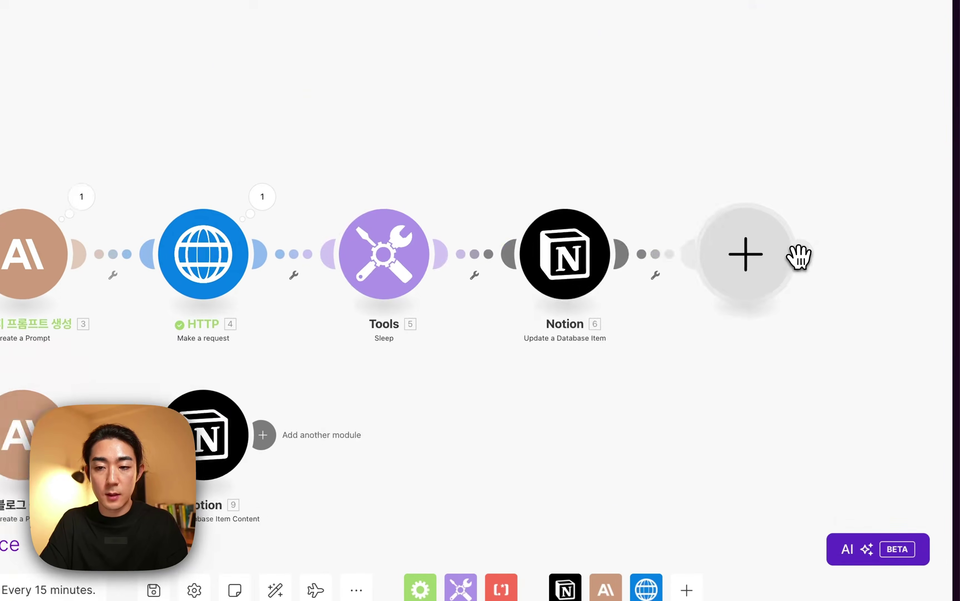
{"action": "left_click", "coordinate": [797, 257]}
{"action": "left_click", "coordinate": [476, 143]}
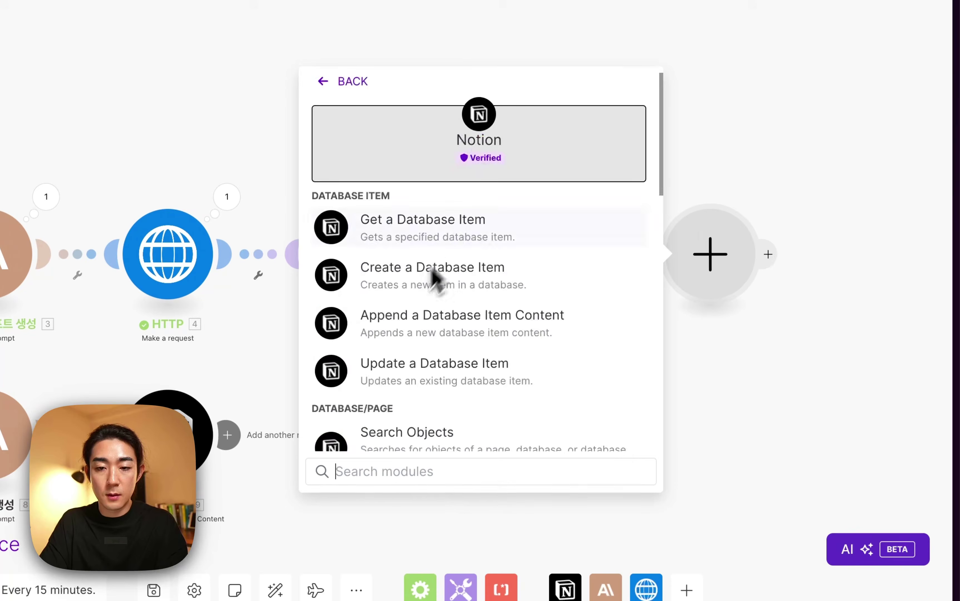
{"action": "left_click", "coordinate": [423, 333]}
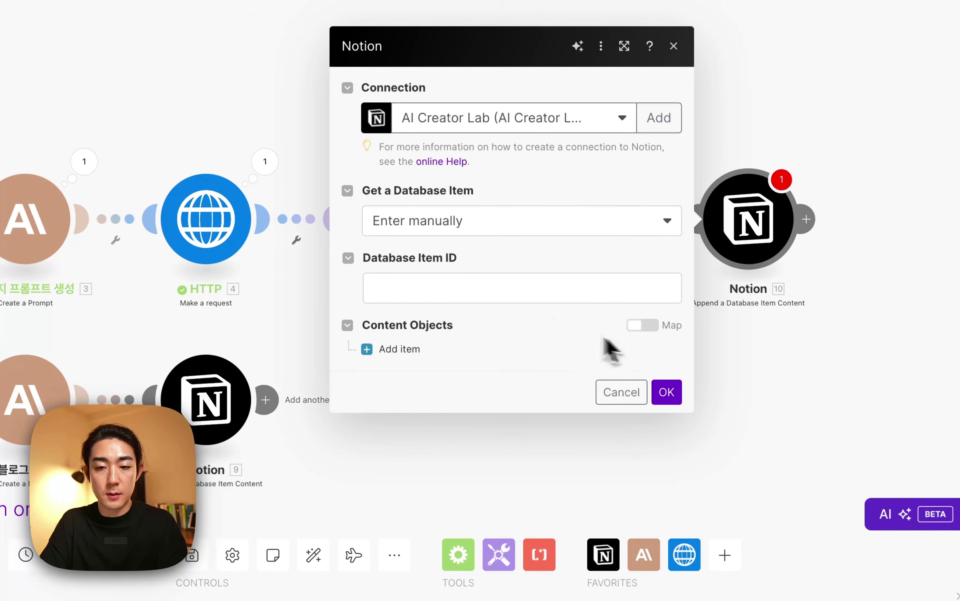
{"action": "left_click", "coordinate": [468, 286]}
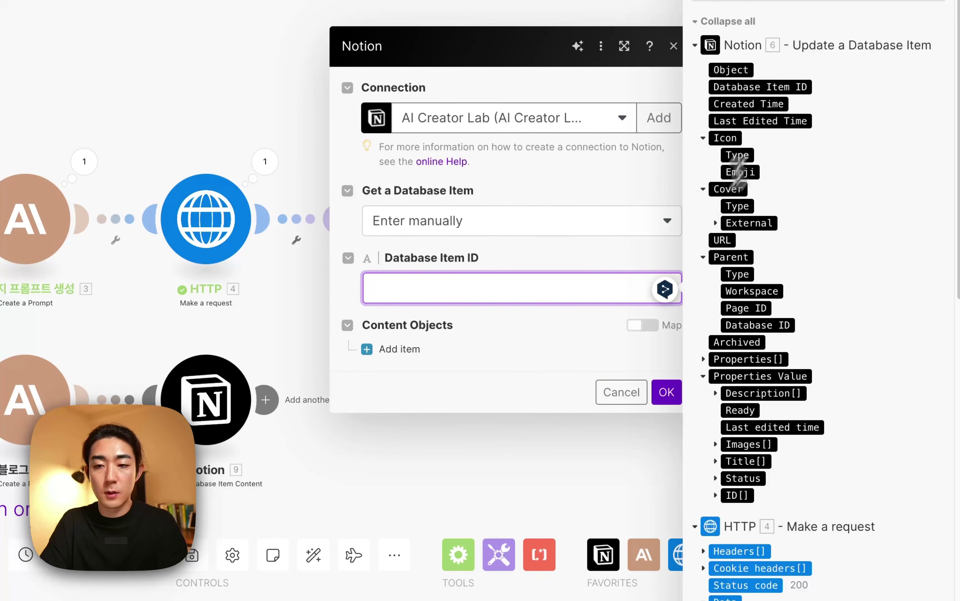
{"action": "left_click", "coordinate": [789, 86]}
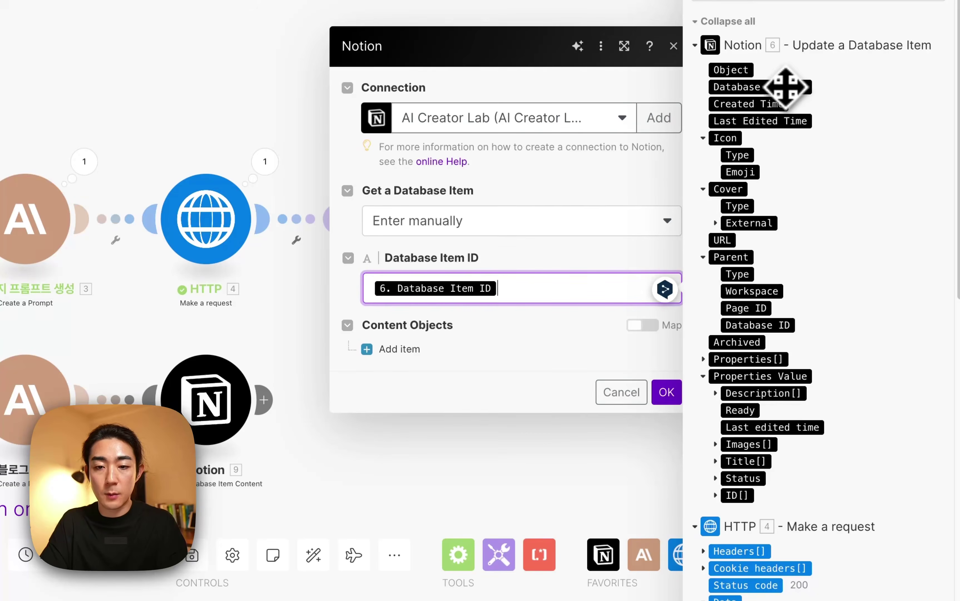
Append an Image block with URL mapped from 4. Data.images[]: url, and save.
{"action": "left_click", "coordinate": [398, 349]}
{"action": "left_click", "coordinate": [448, 356]}
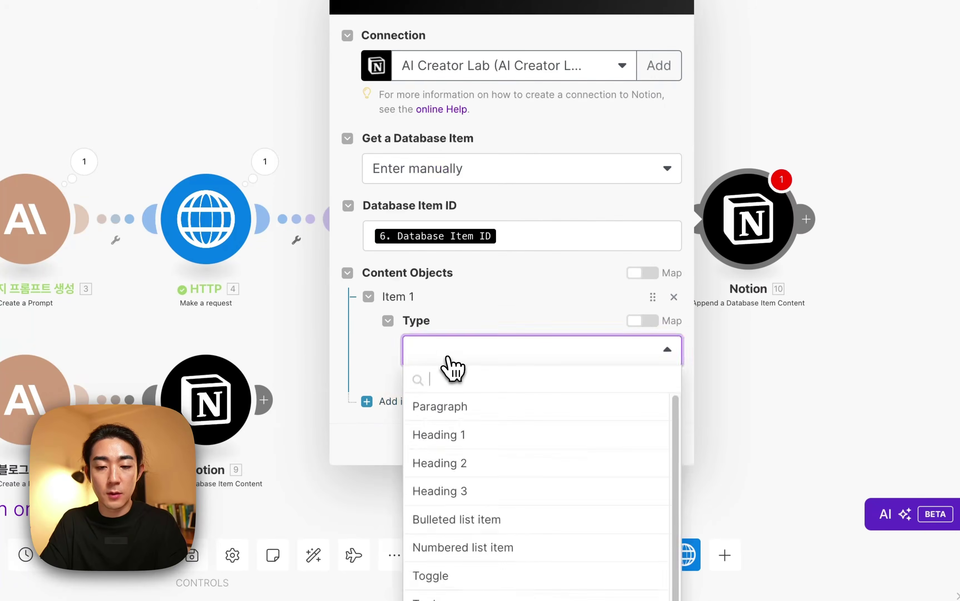
{"action": "scroll", "coordinate": [452, 422], "scroll_direction": "down", "scroll_amount": 3}
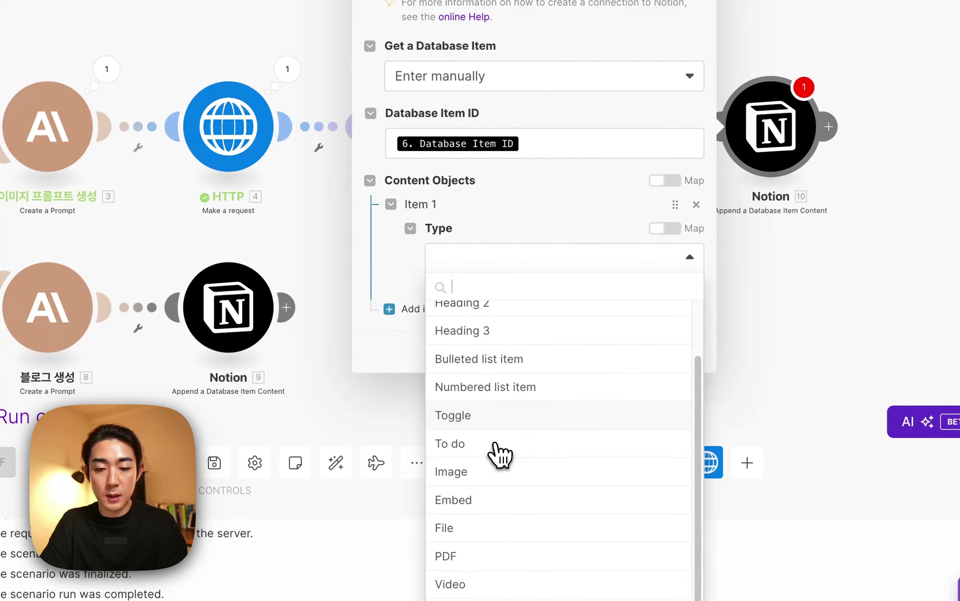
{"action": "left_click", "coordinate": [452, 472]}
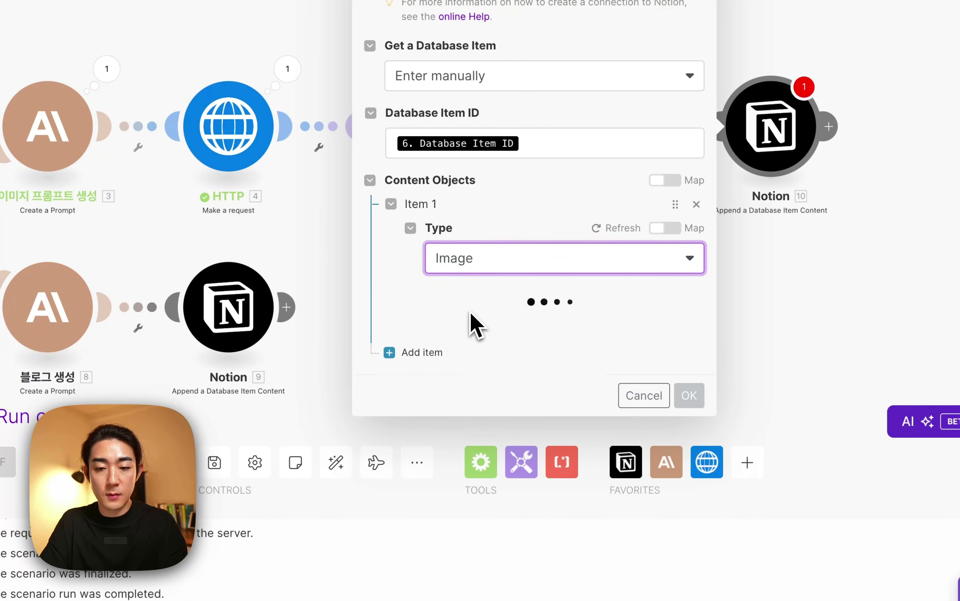
{"action": "left_click", "coordinate": [493, 324]}
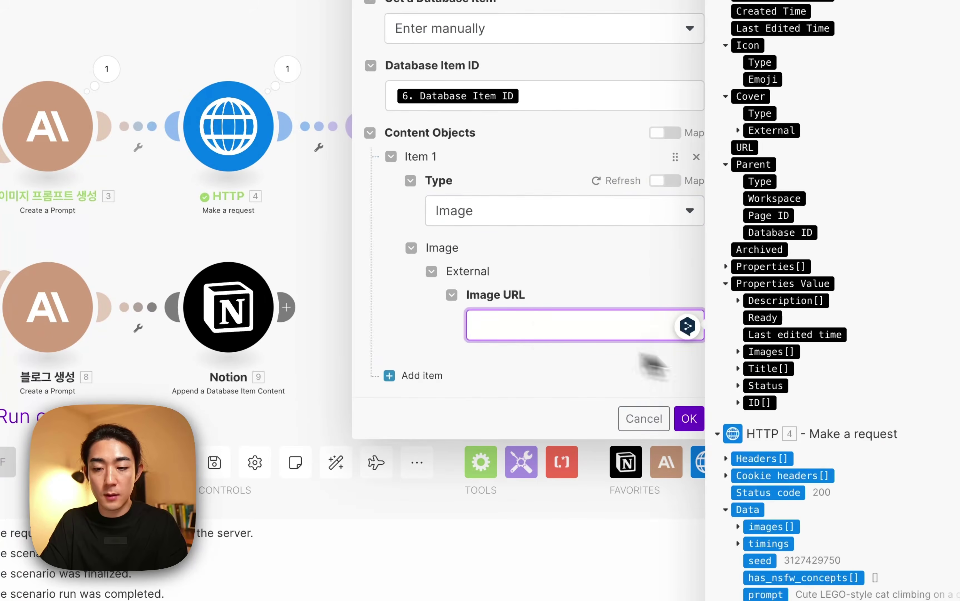
{"action": "scroll", "coordinate": [781, 399], "scroll_direction": "down", "scroll_amount": 5}
{"action": "left_click", "coordinate": [738, 311]}
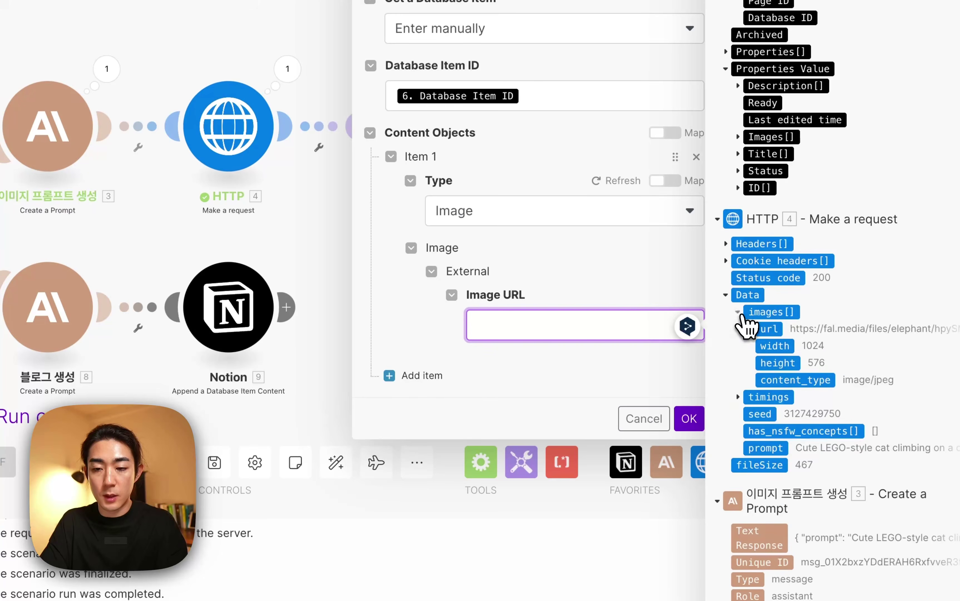
{"action": "left_click_drag", "start_coordinate": [767, 336], "coordinate": [707, 325]}
{"action": "left_click", "coordinate": [689, 418]}
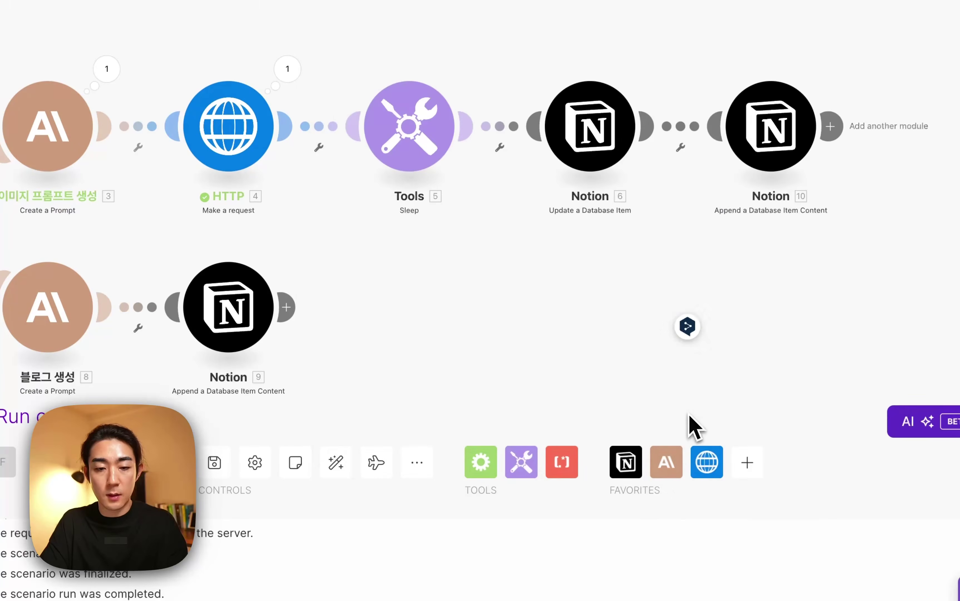
{"action": "scroll", "coordinate": [682, 289], "scroll_direction": "down", "scroll_amount": 3}
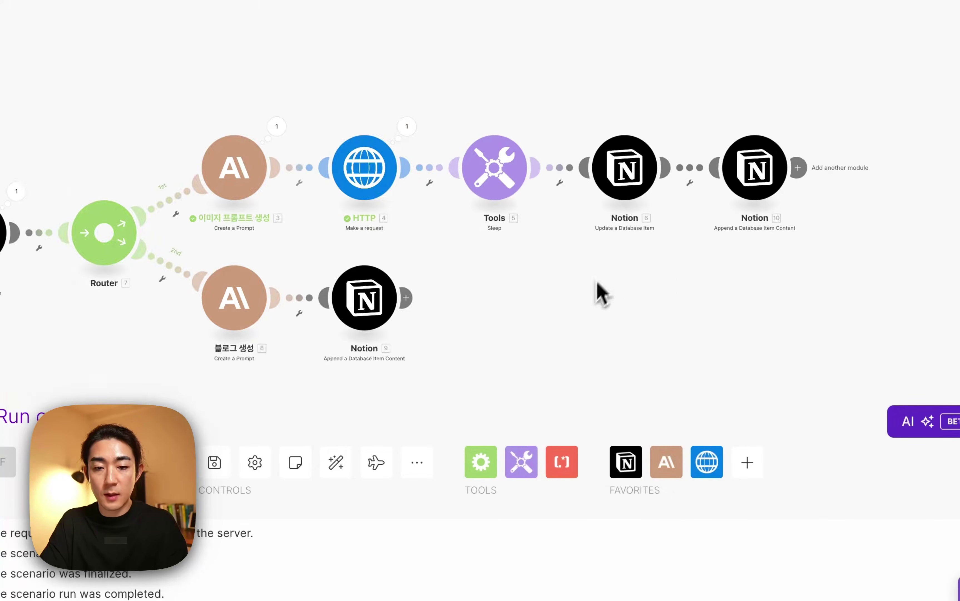
{"action": "left_click_drag", "start_coordinate": [597, 292], "coordinate": [686, 258]}
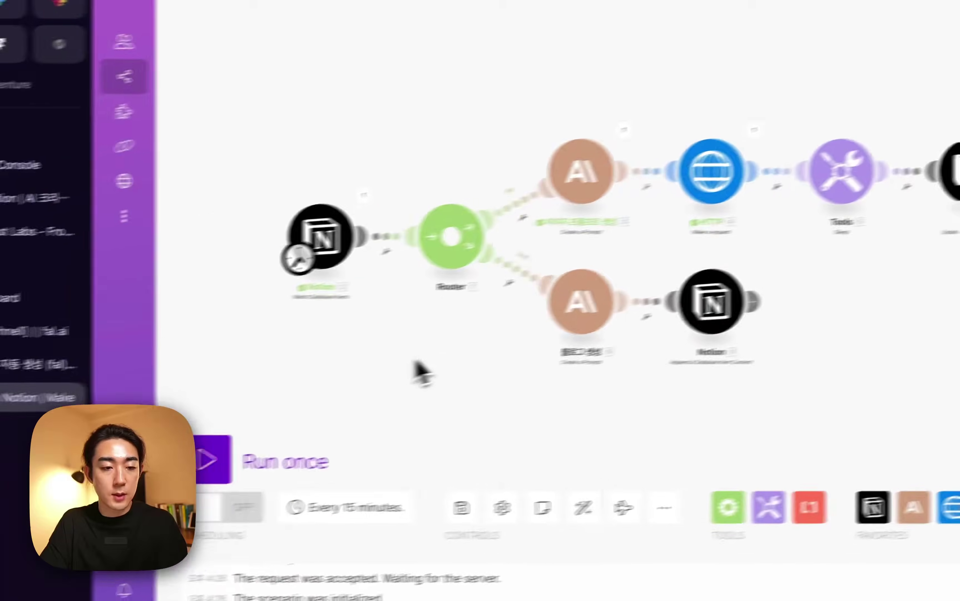
Mark Content Board entry 9 as Ready in Notion, then return to the Make scenario.
{"action": "left_click", "coordinate": [135, 282]}
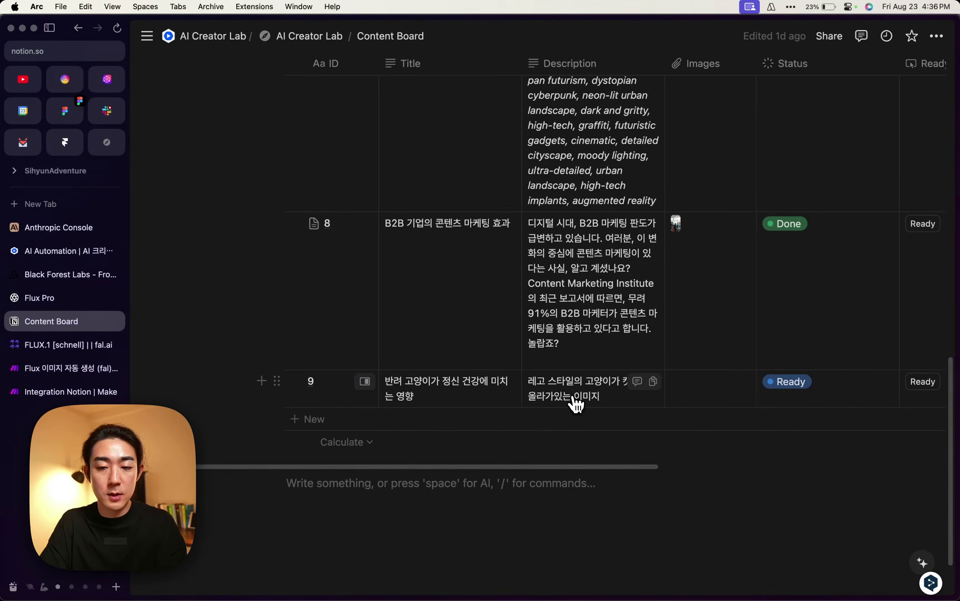
{"action": "scroll", "coordinate": [577, 401], "scroll_direction": "right", "scroll_amount": 5}
{"action": "left_click", "coordinate": [755, 387]}
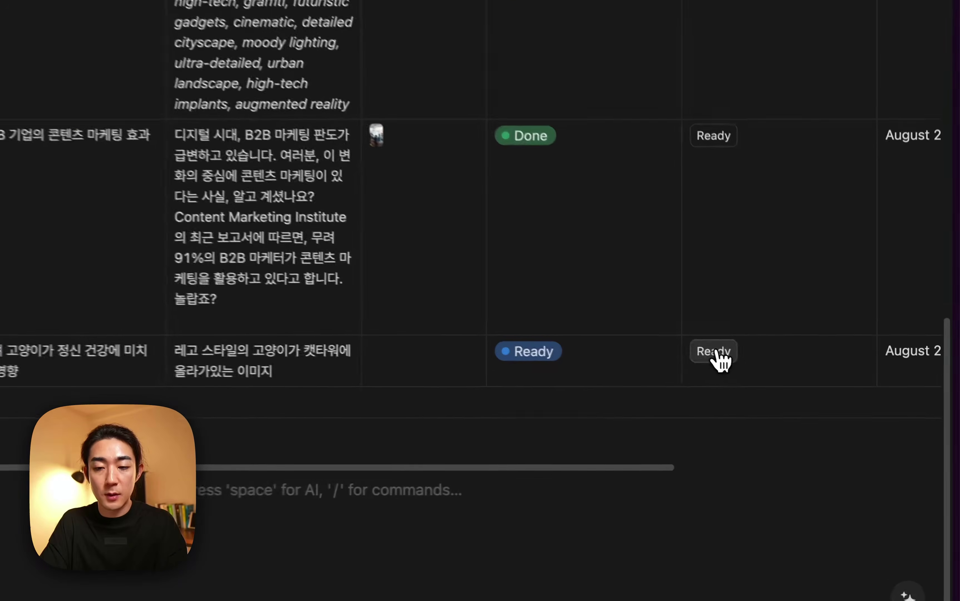
{"action": "scroll", "coordinate": [531, 364], "scroll_direction": "right", "scroll_amount": 2}
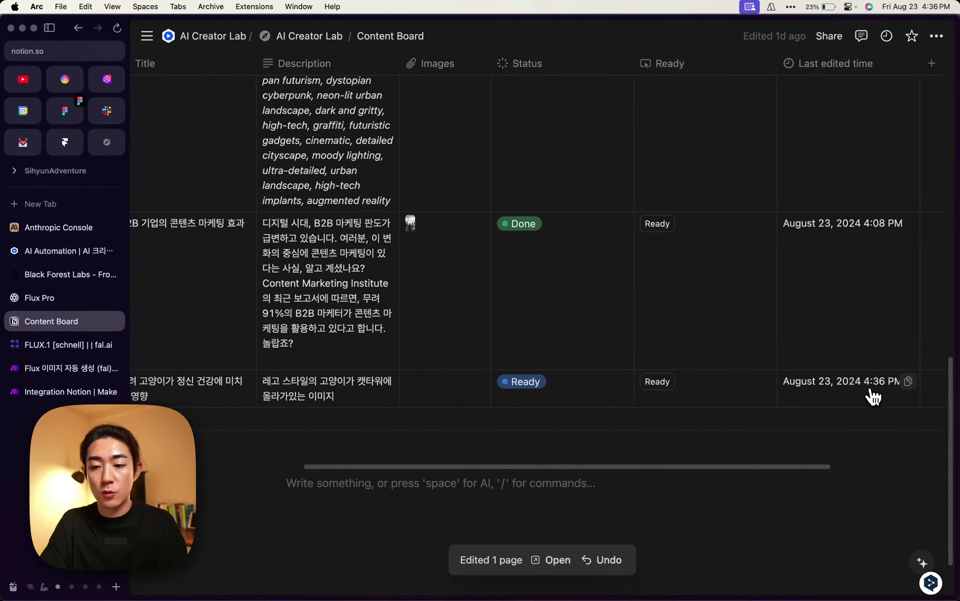
{"action": "scroll", "coordinate": [711, 405], "scroll_direction": "left", "scroll_amount": 5}
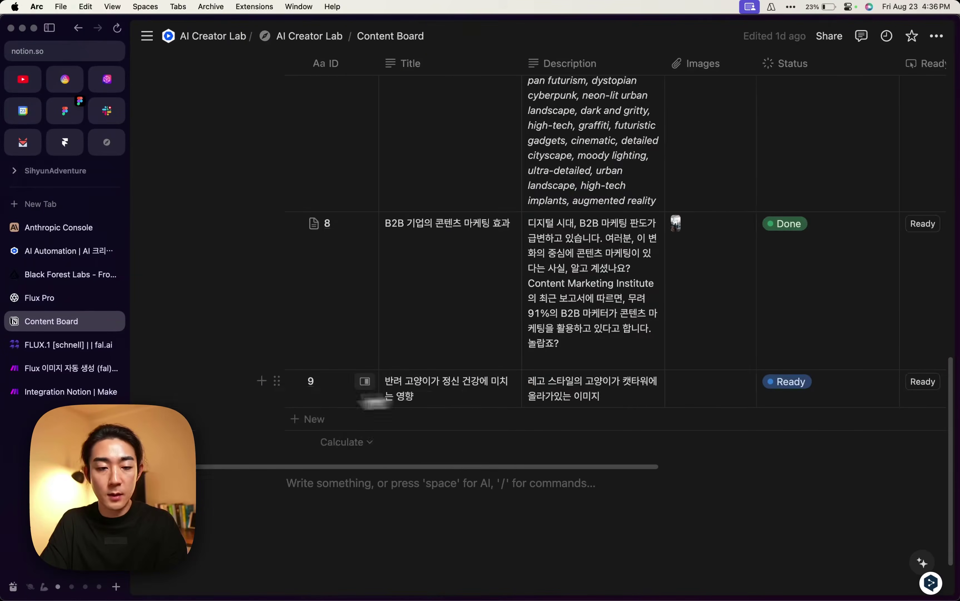
{"action": "left_click", "coordinate": [59, 392]}
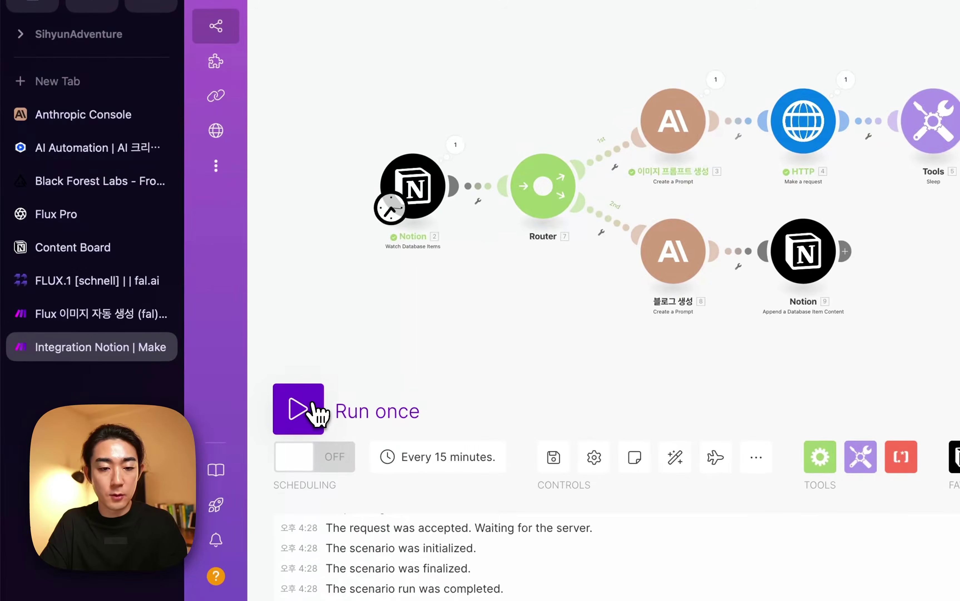
Run the scenario once so every module on both branches processes one bundle.
{"action": "left_click", "coordinate": [312, 413]}
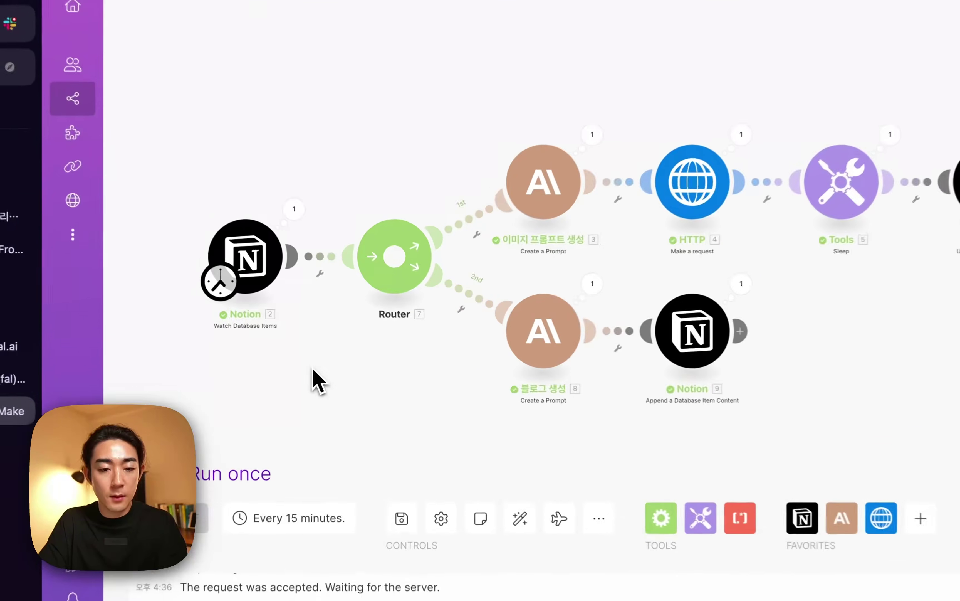
Open entry 9 in side peek and review the LEGO-style cat image and generated blog post.
{"action": "mouse_move", "coordinate": [167, 296]}
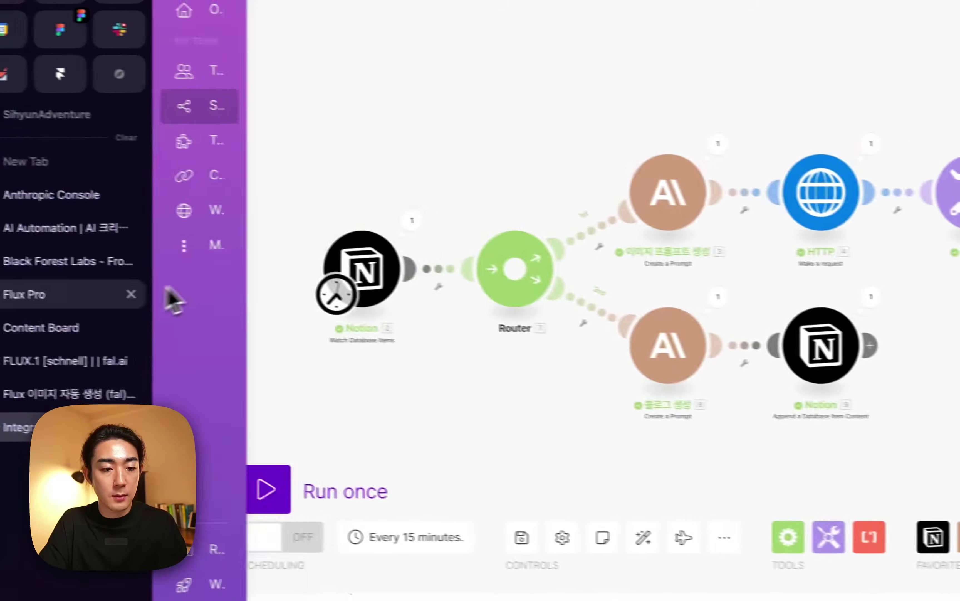
{"action": "left_click", "coordinate": [90, 333]}
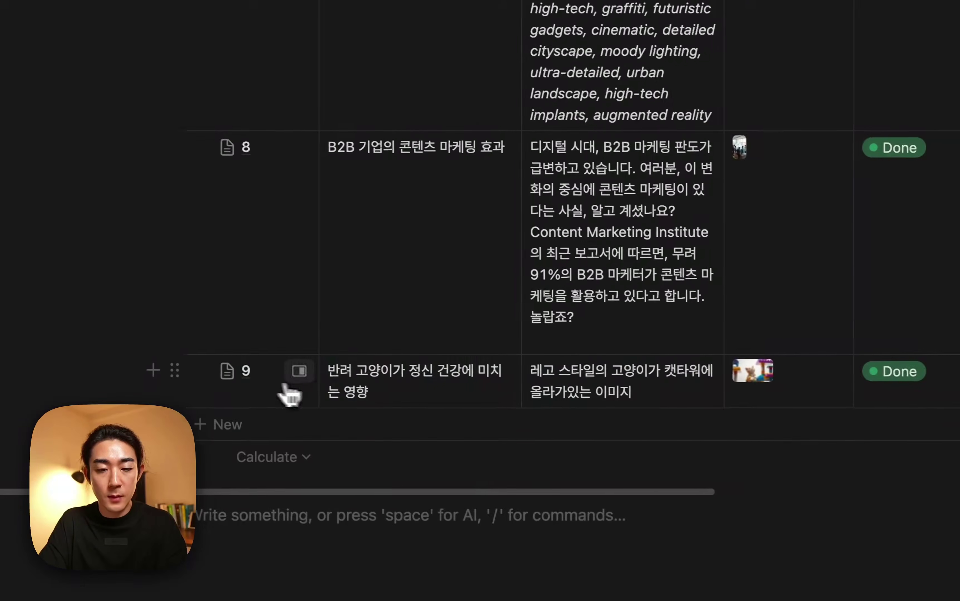
{"action": "left_click", "coordinate": [291, 375]}
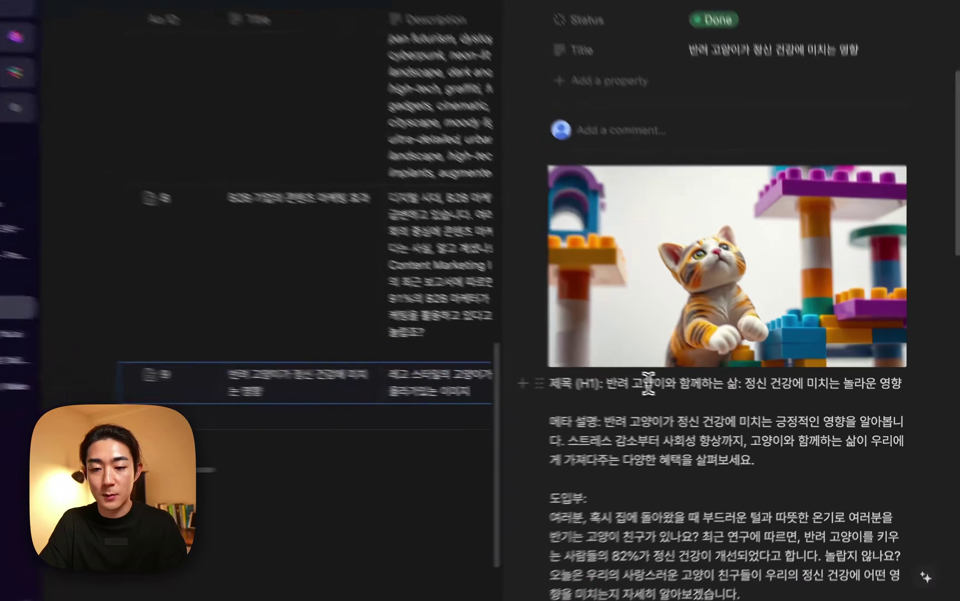
{"action": "scroll", "coordinate": [655, 371], "scroll_direction": "down", "scroll_amount": 3}
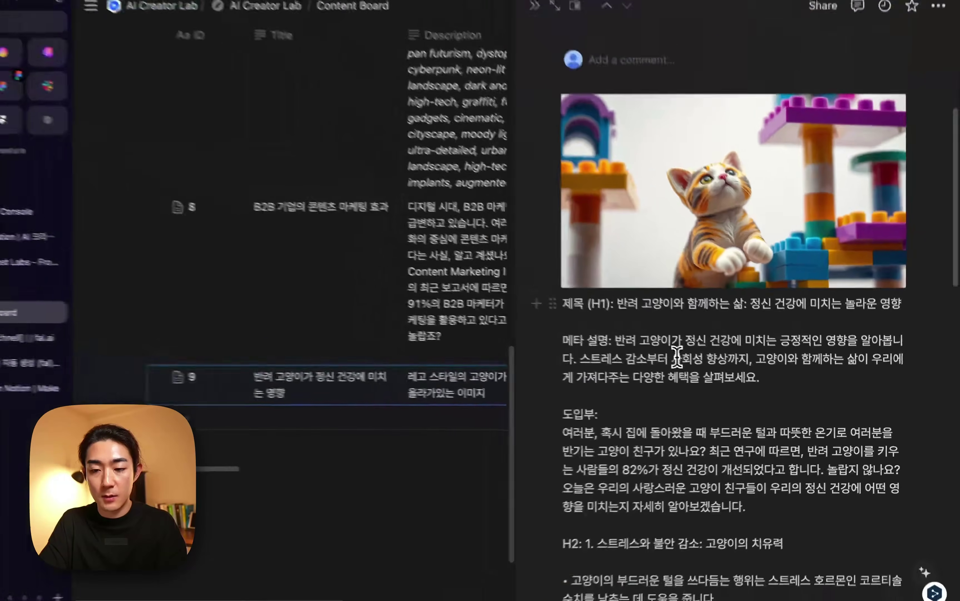
{"action": "scroll", "coordinate": [626, 324], "scroll_direction": "down", "scroll_amount": 5}
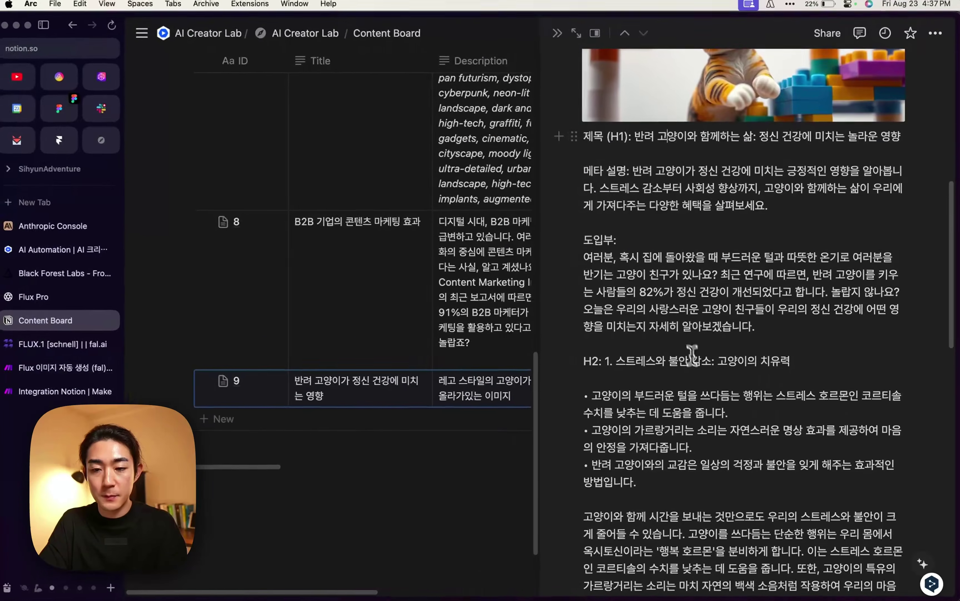
{"action": "scroll", "coordinate": [668, 278], "scroll_direction": "down", "scroll_amount": 10}
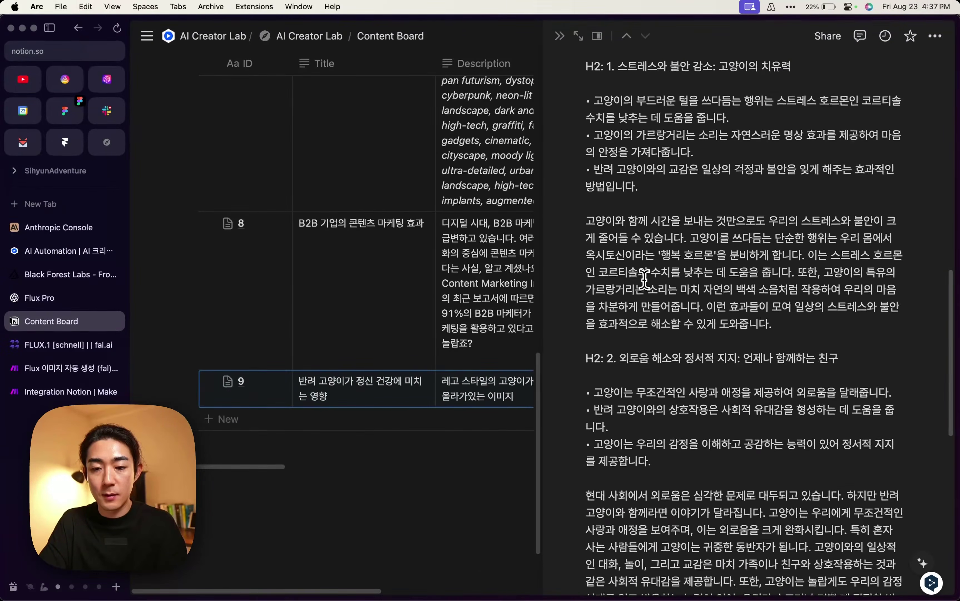
{"action": "scroll", "coordinate": [659, 270], "scroll_direction": "down", "scroll_amount": 7}
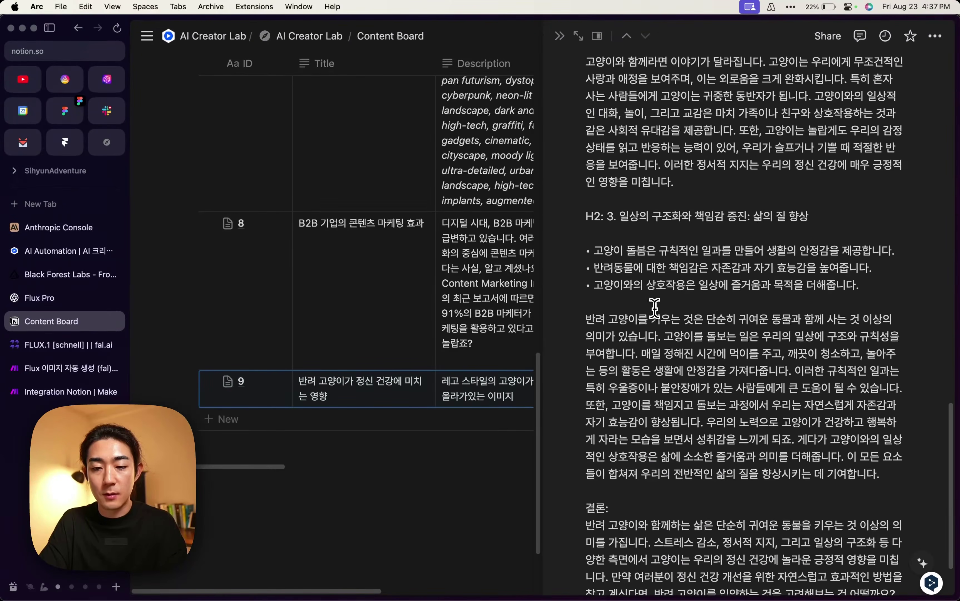
{"action": "scroll", "coordinate": [644, 357], "scroll_direction": "down", "scroll_amount": 5}
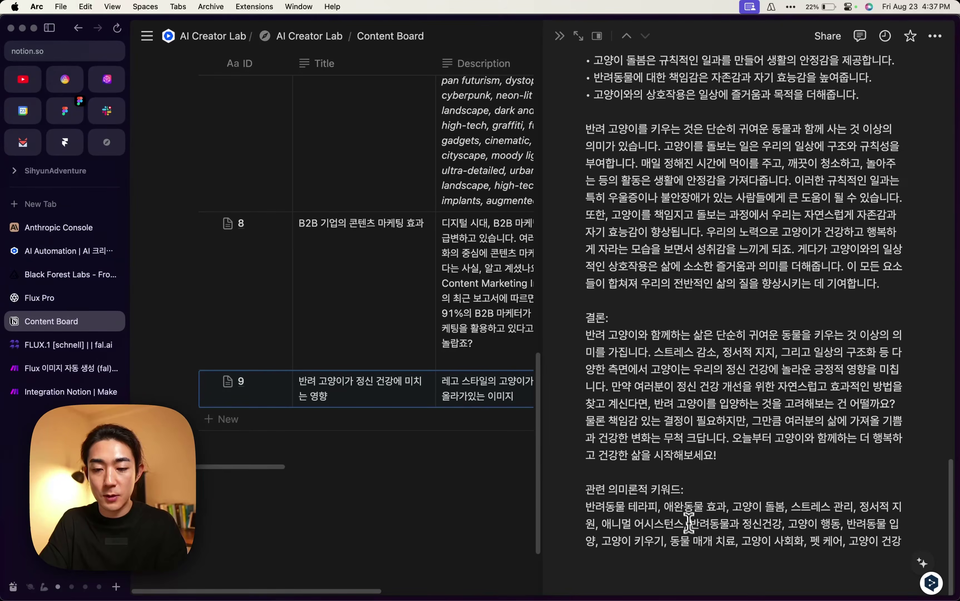
{"action": "scroll", "coordinate": [690, 521], "scroll_direction": "up", "scroll_amount": 20}
{"action": "scroll", "coordinate": [689, 521], "scroll_direction": "down", "scroll_amount": 20}
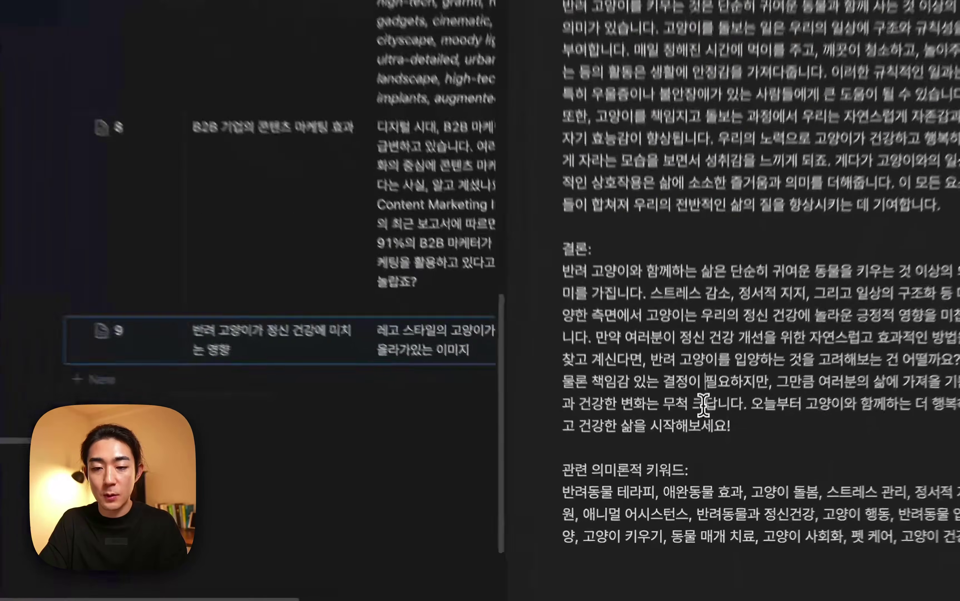
{"action": "scroll", "coordinate": [703, 405], "scroll_direction": "up", "scroll_amount": 20}
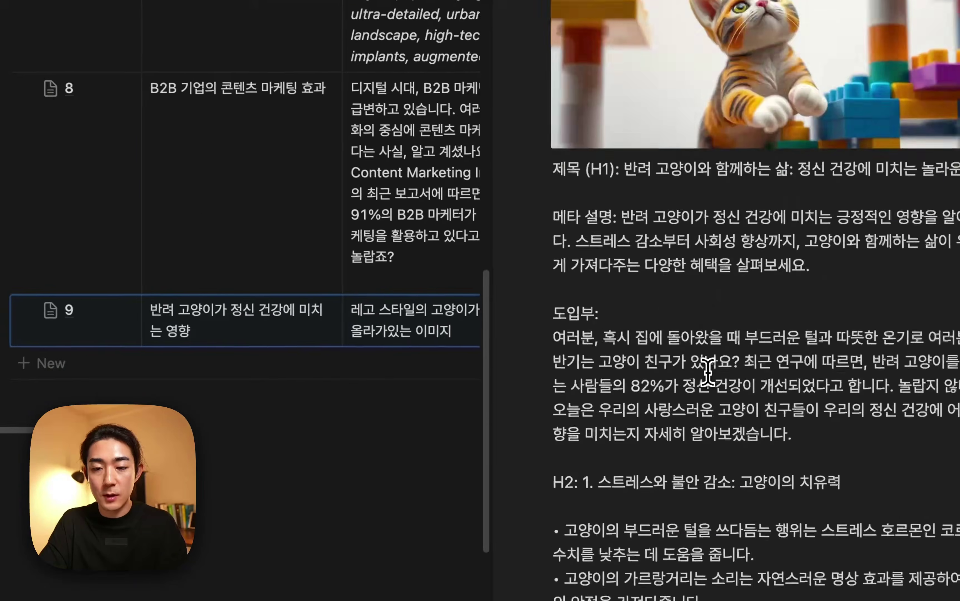
{"action": "left_click", "coordinate": [392, 475]}
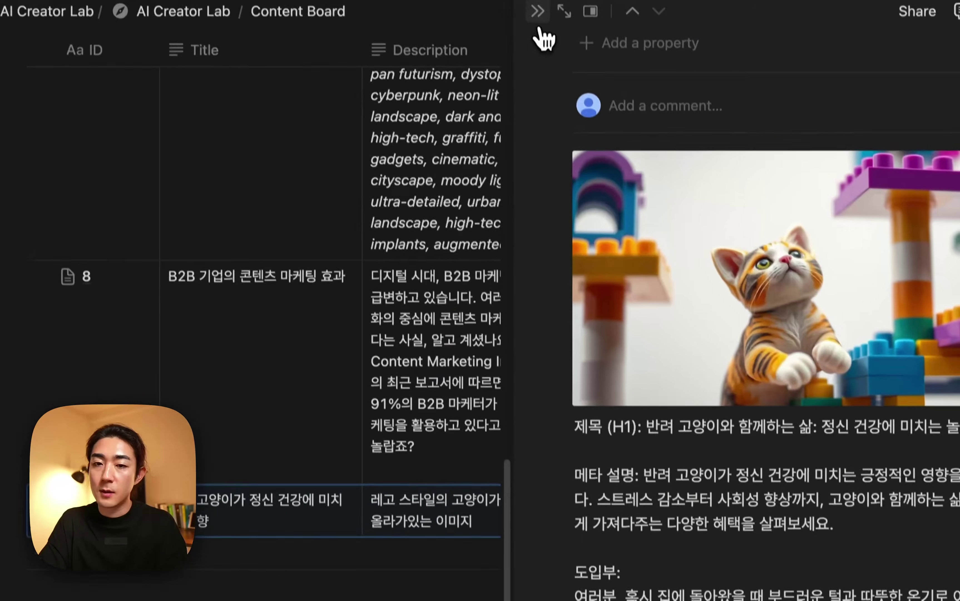
{"action": "left_click", "coordinate": [539, 36]}
{"action": "scroll", "coordinate": [547, 380], "scroll_direction": "right", "scroll_amount": 10}
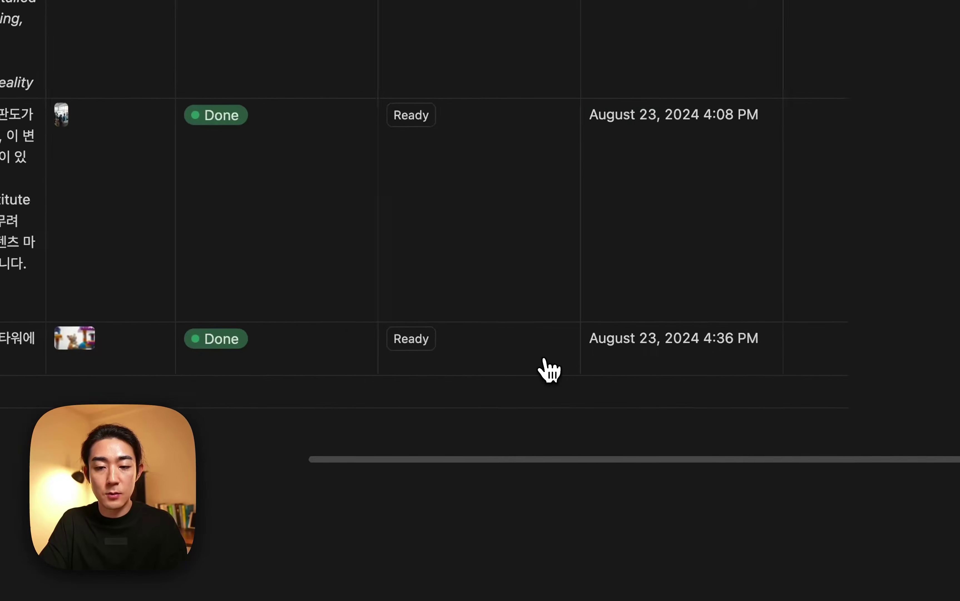
{"action": "scroll", "coordinate": [568, 367], "scroll_direction": "left", "scroll_amount": 10}
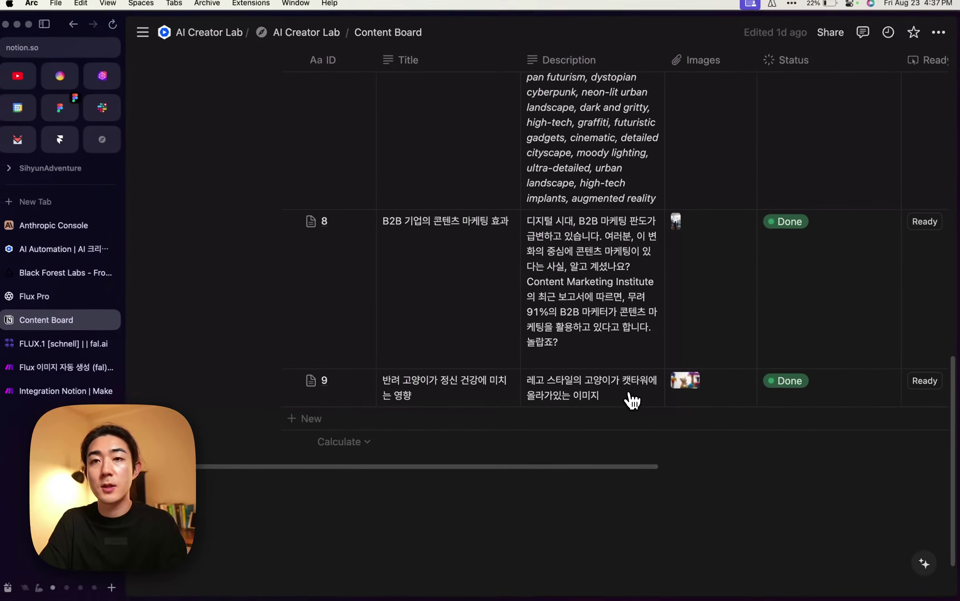
{"action": "scroll", "coordinate": [632, 399], "scroll_direction": "right", "scroll_amount": 5}
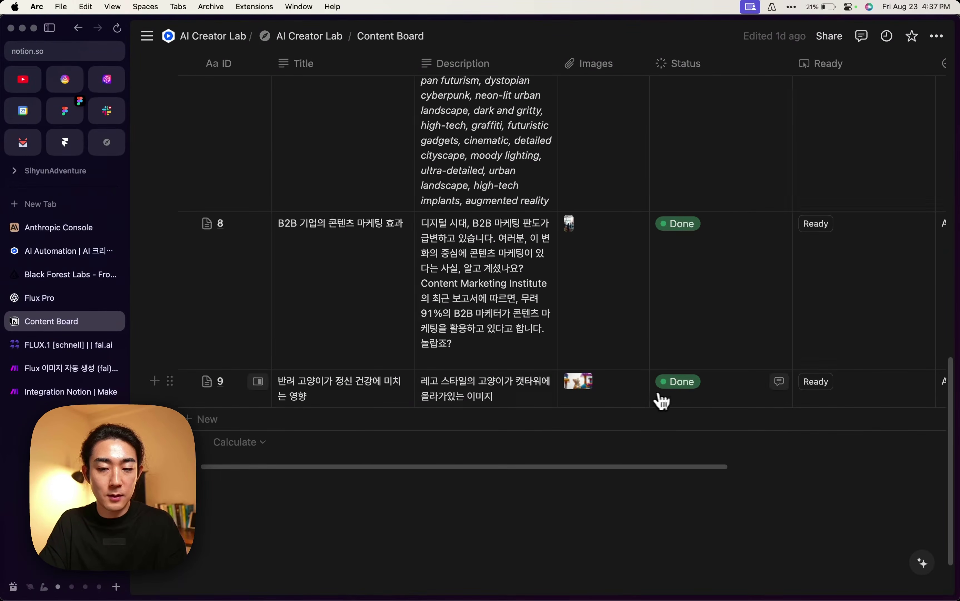
{"action": "scroll", "coordinate": [692, 396], "scroll_direction": "right", "scroll_amount": 8}
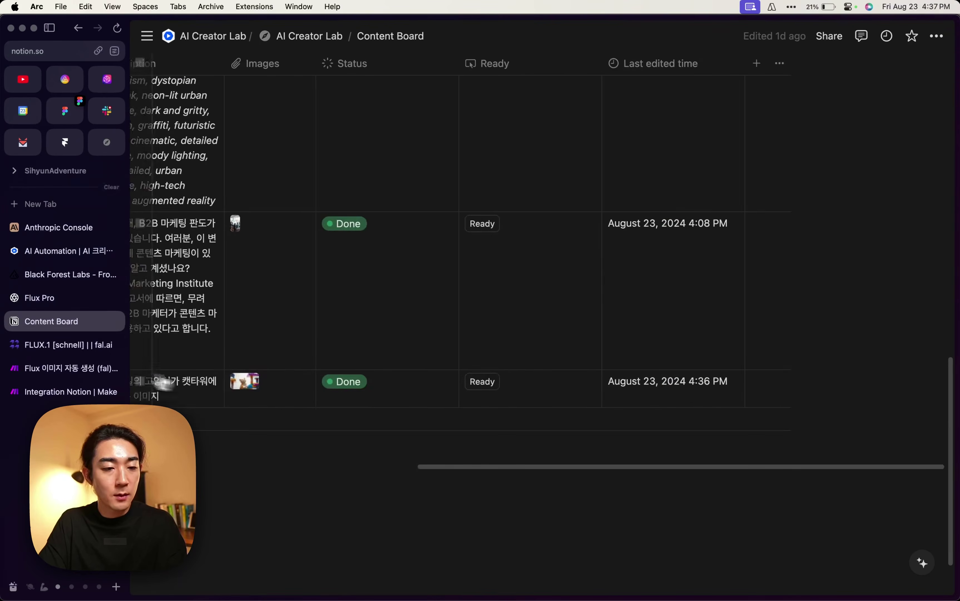
{"action": "scroll", "coordinate": [384, 387], "scroll_direction": "left", "scroll_amount": 10}
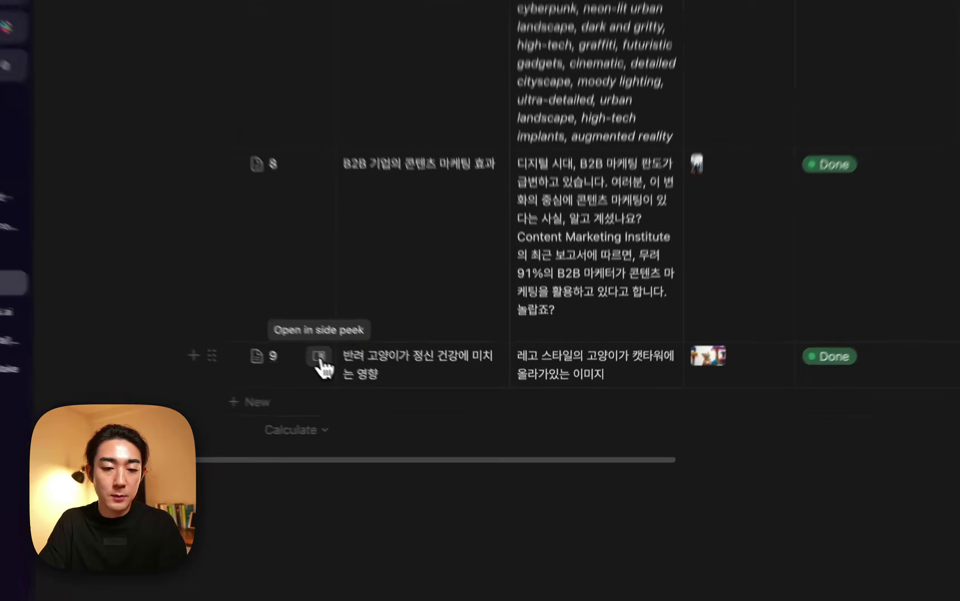
{"action": "left_click", "coordinate": [320, 357]}
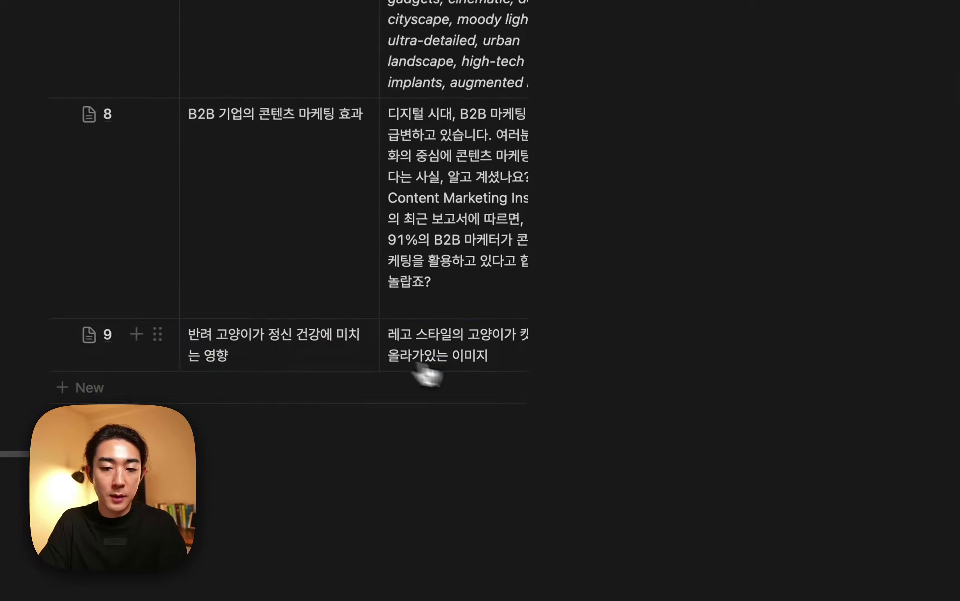
{"action": "scroll", "coordinate": [681, 392], "scroll_direction": "down", "scroll_amount": 10}
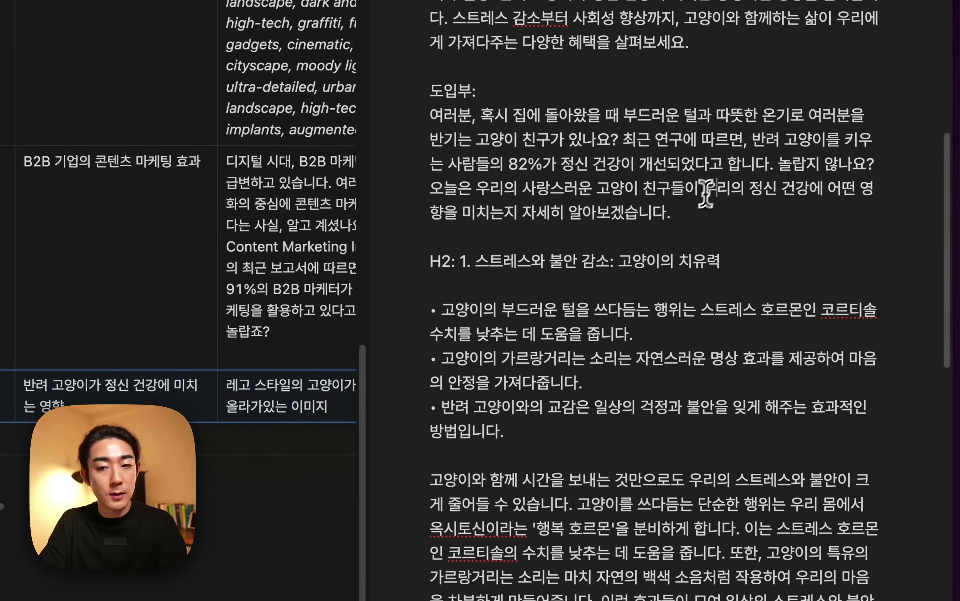
Point out the intro, blank lines, bullets and H2 headings in the generated blog post.
{"action": "left_click", "coordinate": [691, 209]}
{"action": "left_click", "coordinate": [708, 234]}
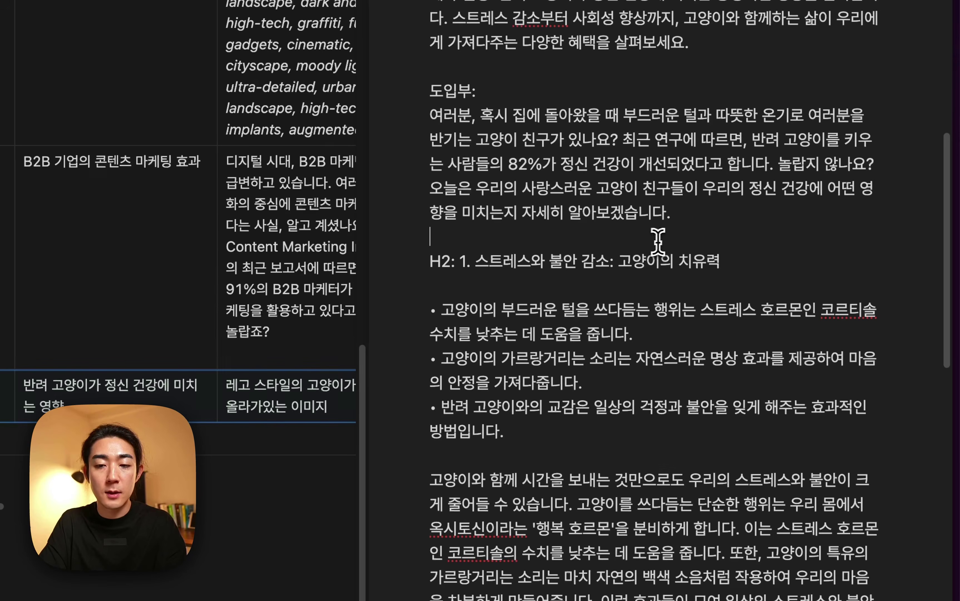
{"action": "left_click", "coordinate": [637, 284]}
{"action": "left_click", "coordinate": [667, 337]}
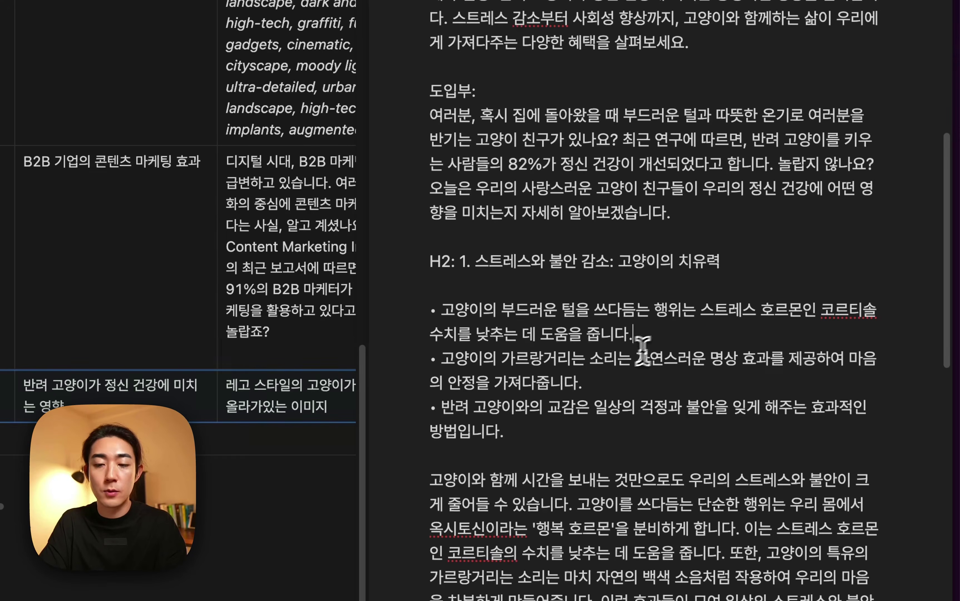
{"action": "left_click", "coordinate": [622, 381]}
{"action": "left_click", "coordinate": [568, 435]}
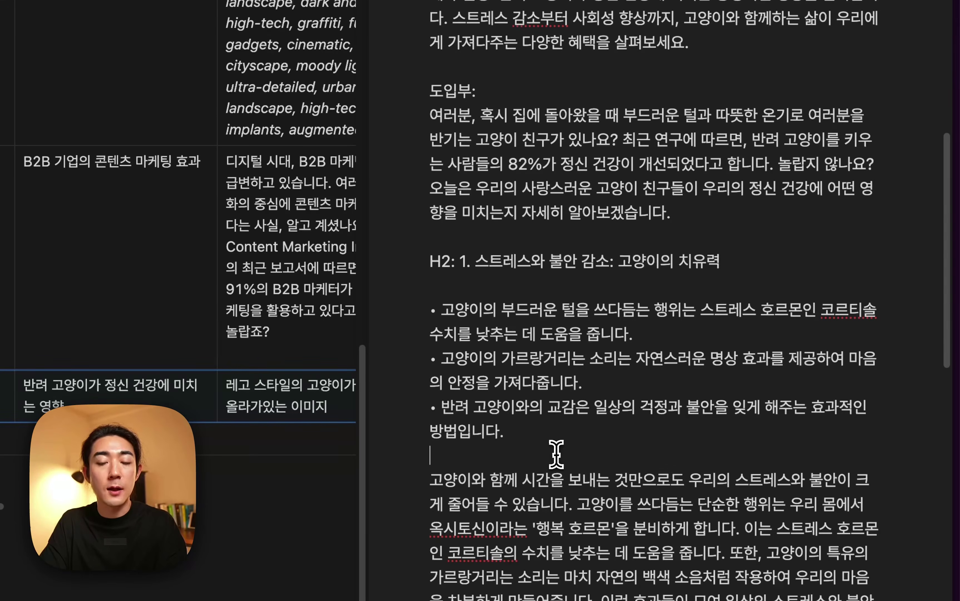
{"action": "scroll", "coordinate": [580, 449], "scroll_direction": "down", "scroll_amount": 7}
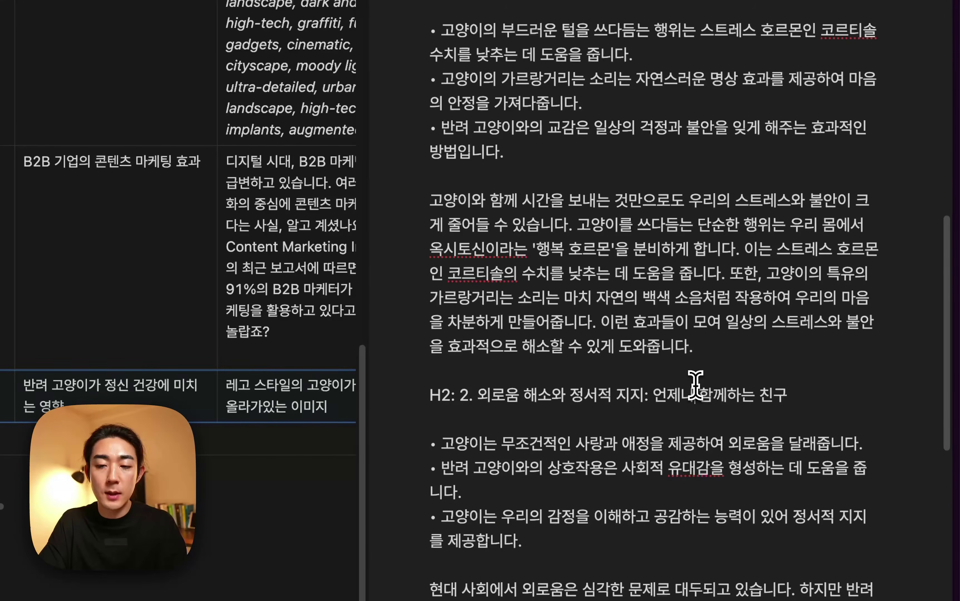
{"action": "left_click", "coordinate": [715, 371]}
{"action": "left_click", "coordinate": [706, 418]}
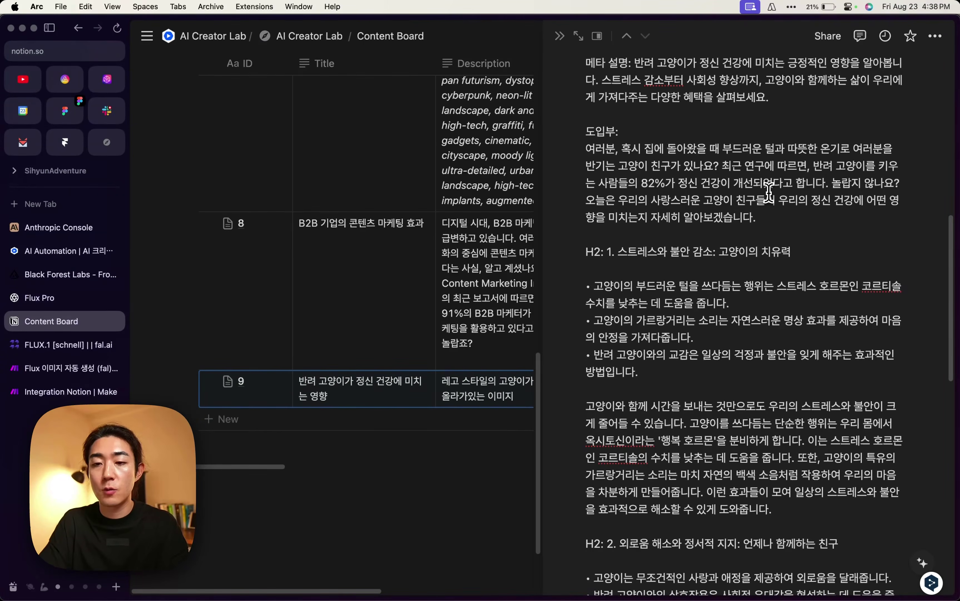
Scroll the rest of the post, then switch to the Flux 이미지 자동 생성 (fal) scenario.
{"action": "scroll", "coordinate": [757, 238], "scroll_direction": "down", "scroll_amount": 20}
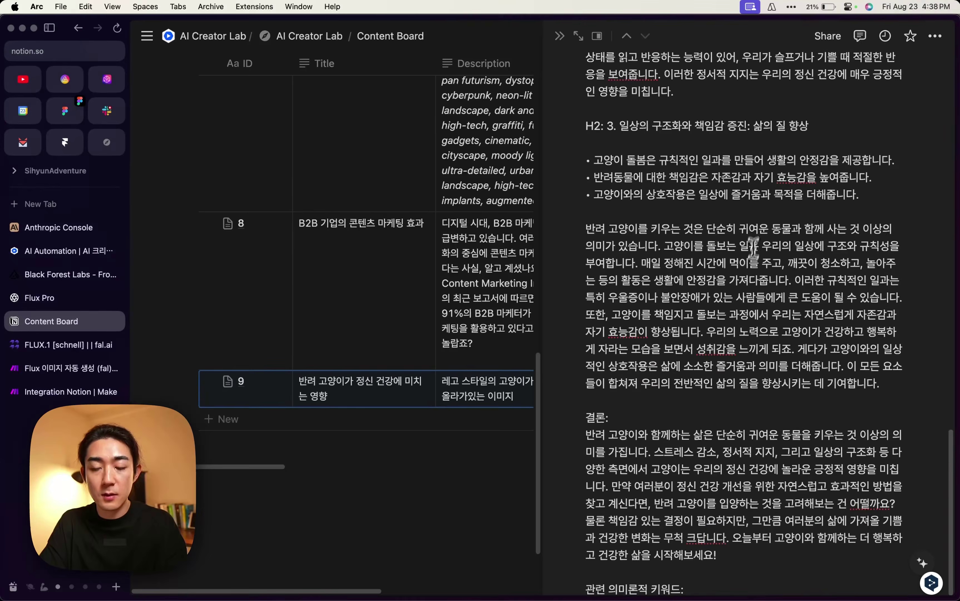
{"action": "scroll", "coordinate": [733, 340], "scroll_direction": "up", "scroll_amount": 20}
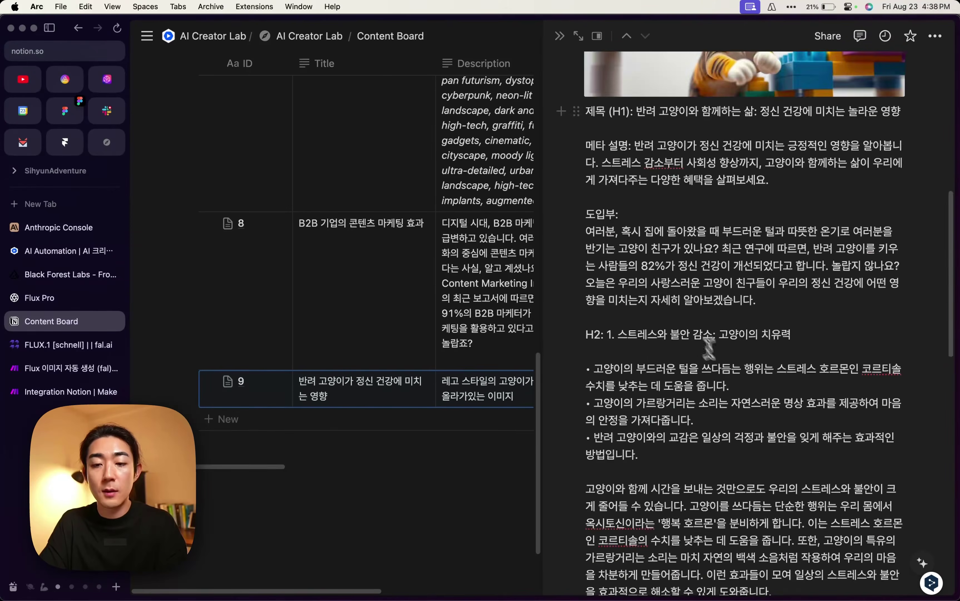
{"action": "scroll", "coordinate": [719, 297], "scroll_direction": "down", "scroll_amount": 8}
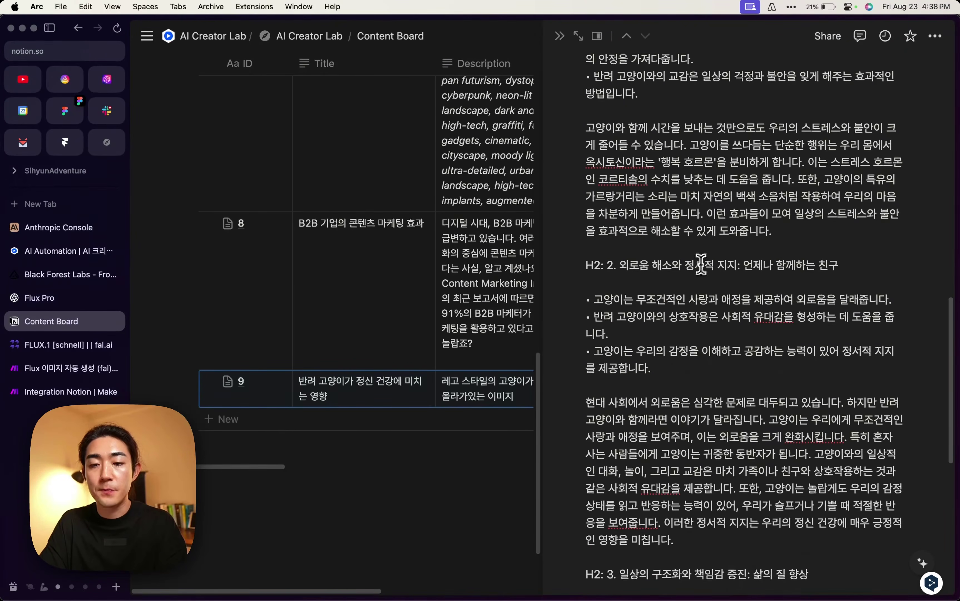
{"action": "scroll", "coordinate": [719, 255], "scroll_direction": "up", "scroll_amount": 1}
{"action": "scroll", "coordinate": [719, 293], "scroll_direction": "down", "scroll_amount": 2}
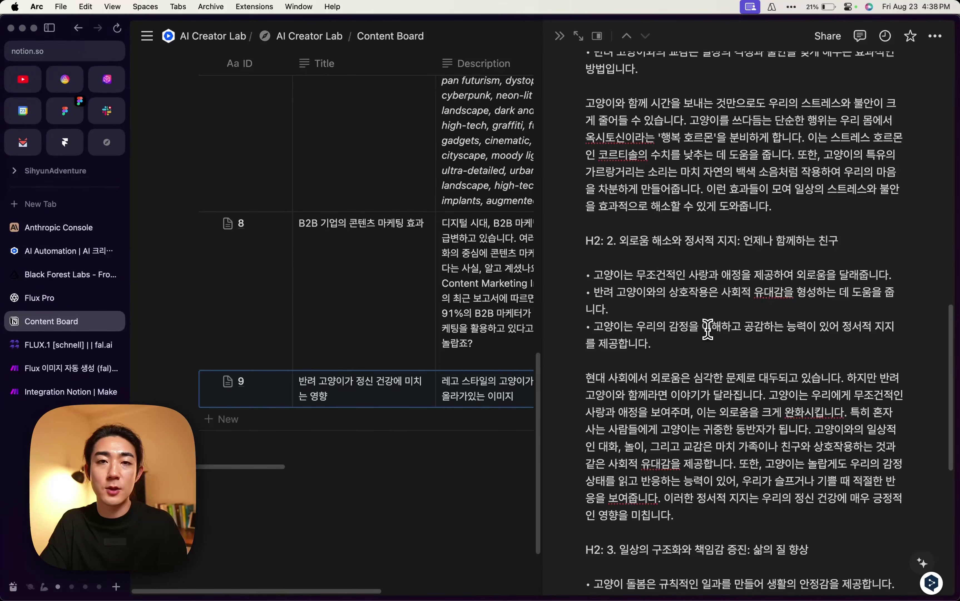
{"action": "key", "text": "ctrl+Tab"}
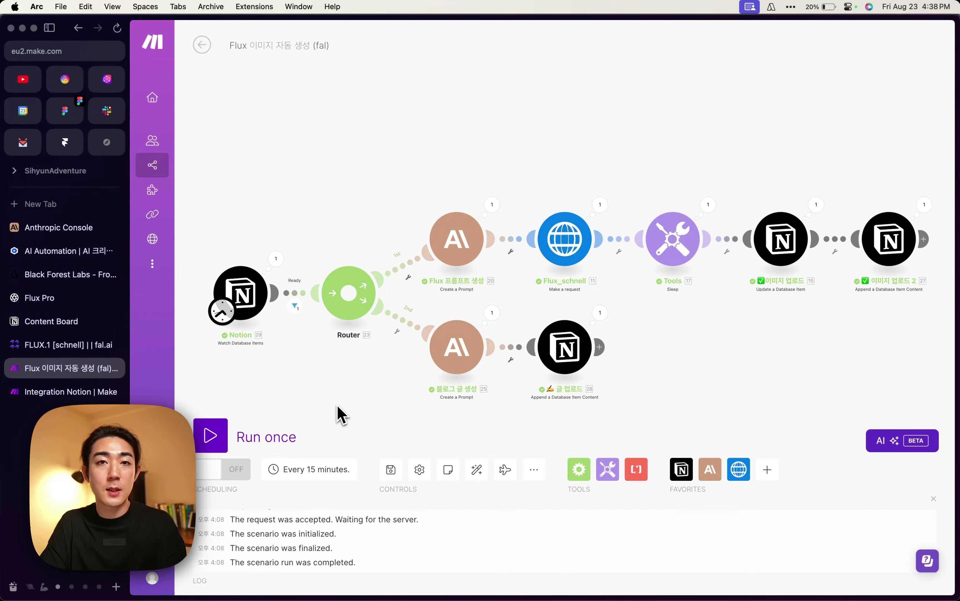